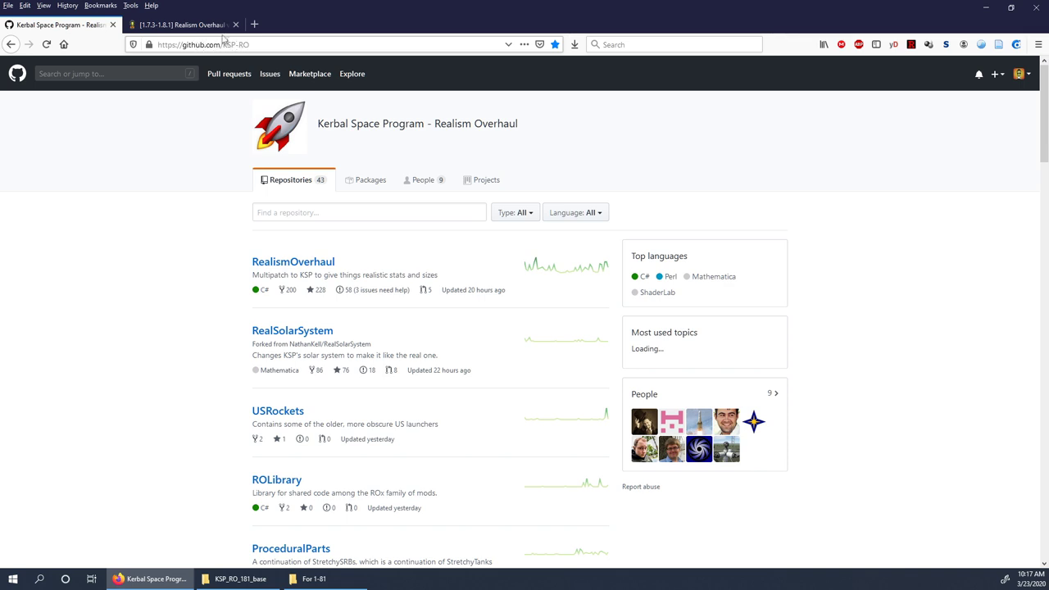
Examine the Mod Overview lists of dependencies, recommendations and suggestions in the Realism Overhaul forum thread
{"action": "left_click", "coordinate": [205, 25]}
{"action": "scroll", "coordinate": [338, 255], "scroll_direction": "up", "scroll_amount": 15}
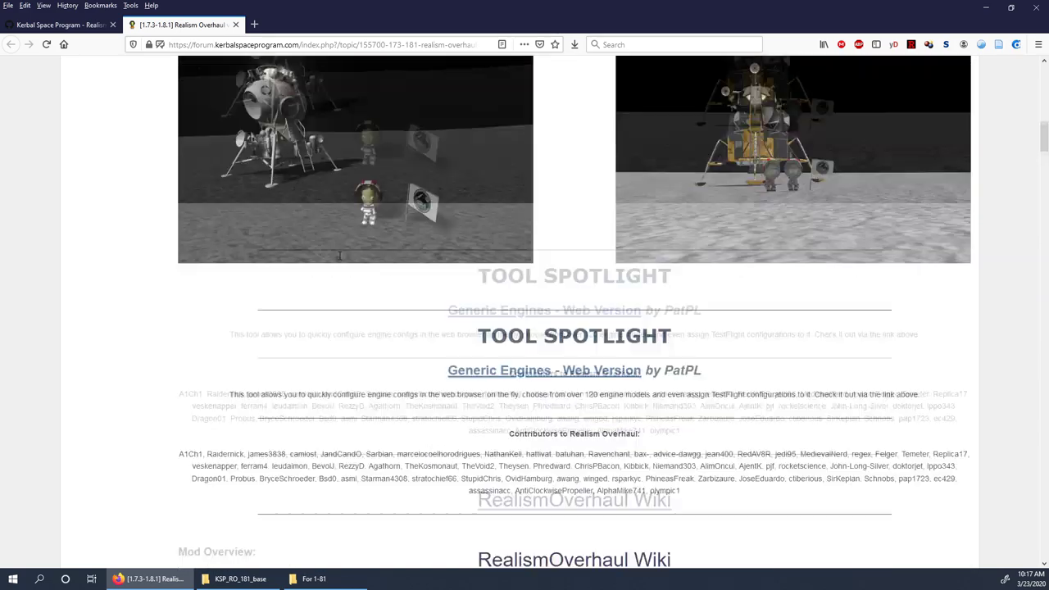
{"action": "scroll", "coordinate": [342, 303], "scroll_direction": "up", "scroll_amount": 2}
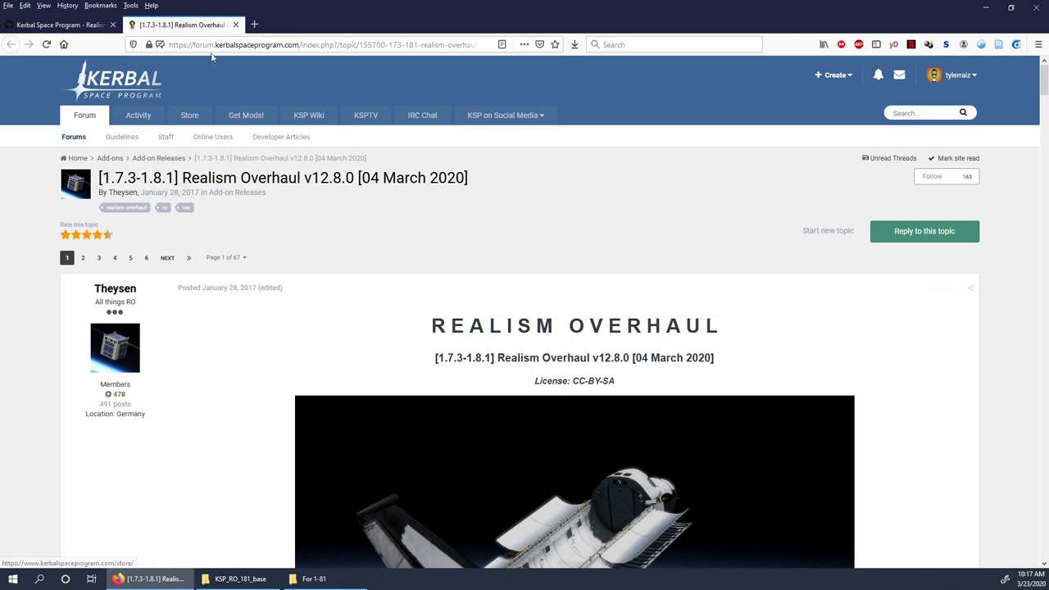
{"action": "scroll", "coordinate": [238, 424], "scroll_direction": "down", "scroll_amount": 6}
{"action": "scroll", "coordinate": [238, 423], "scroll_direction": "down", "scroll_amount": 11}
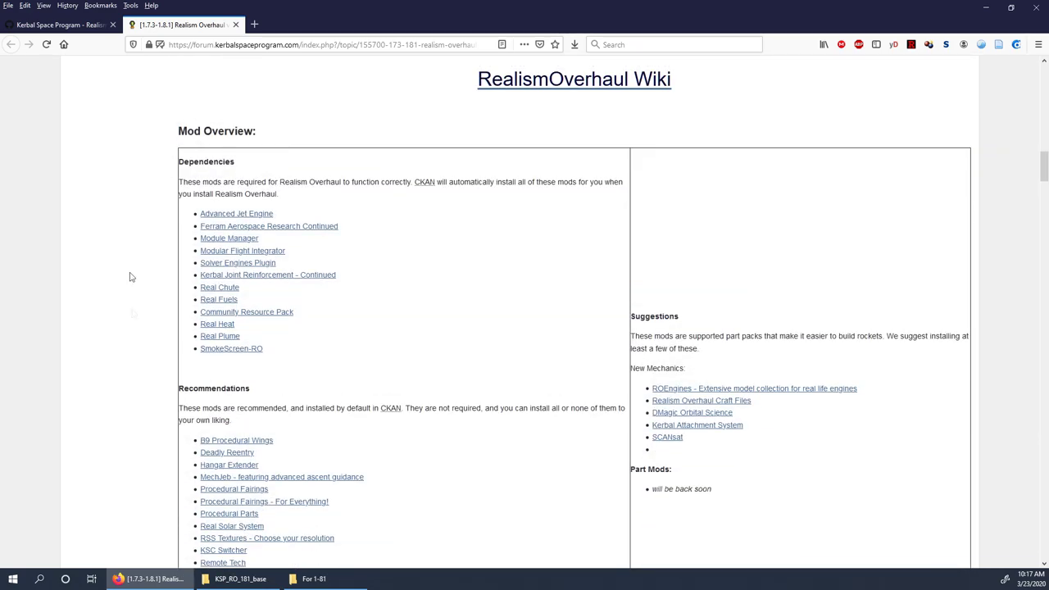
{"action": "scroll", "coordinate": [349, 402], "scroll_direction": "down", "scroll_amount": 3}
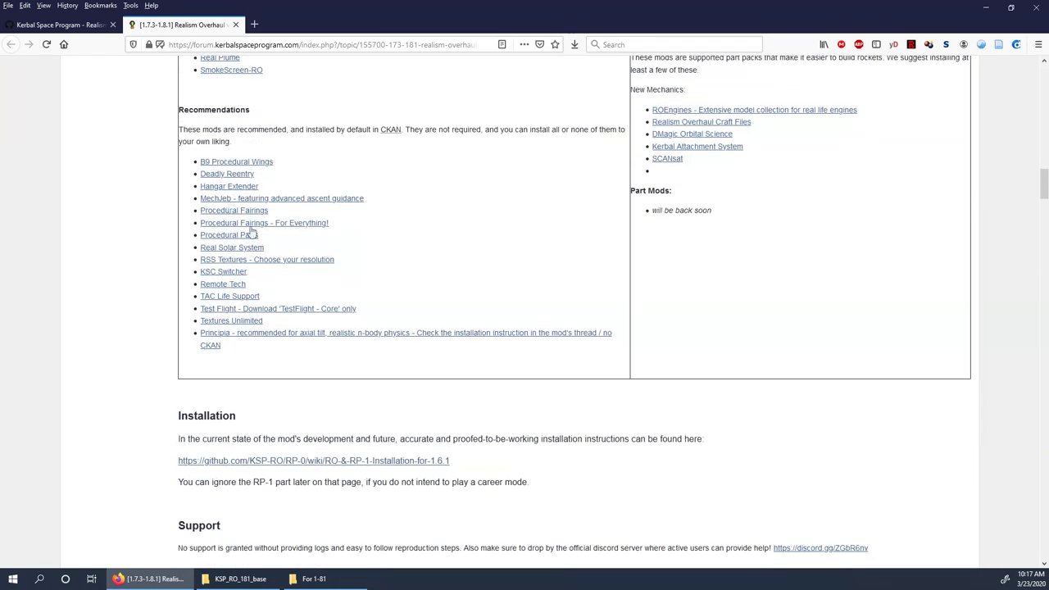
{"action": "scroll", "coordinate": [248, 311], "scroll_direction": "up", "scroll_amount": 1}
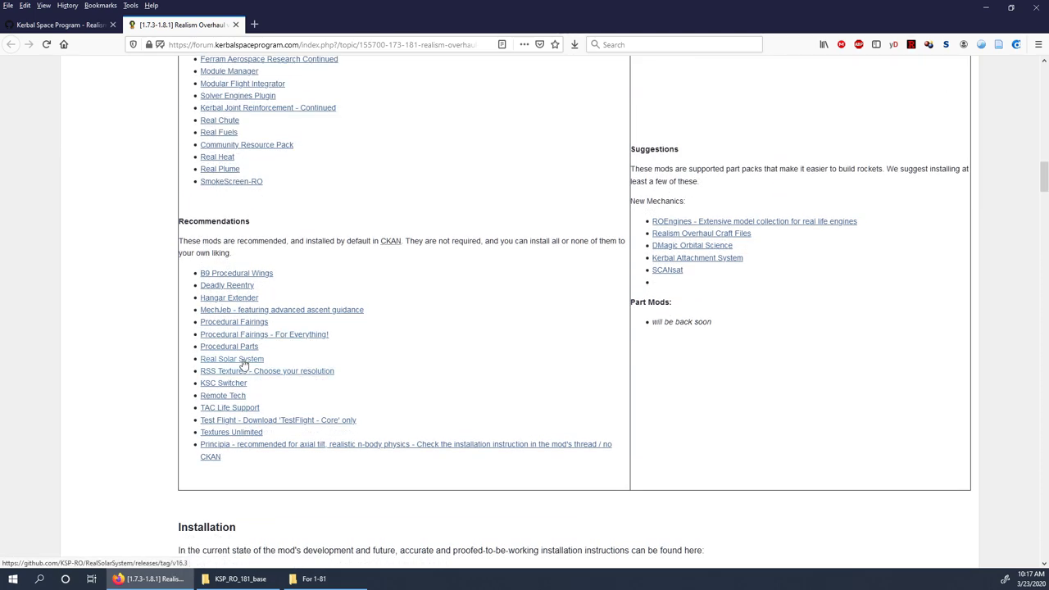
{"action": "scroll", "coordinate": [304, 363], "scroll_direction": "up", "scroll_amount": 2}
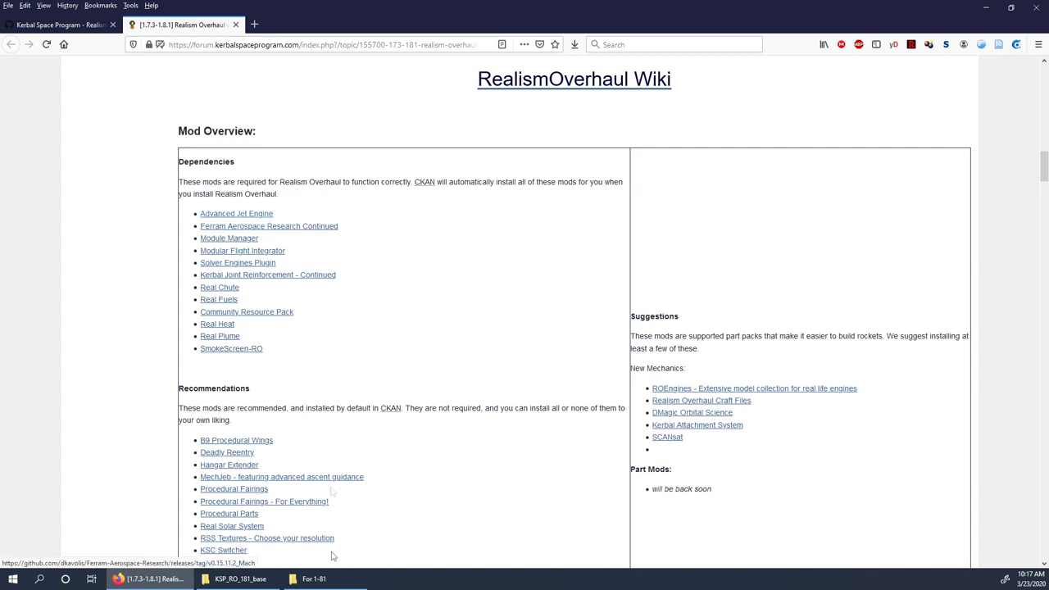
Open the GameData folder inside the KSP_RO_181_base installation and check which folders it contains
{"action": "left_click", "coordinate": [249, 580]}
{"action": "left_click_drag", "start_coordinate": [448, 90], "coordinate": [549, 100]}
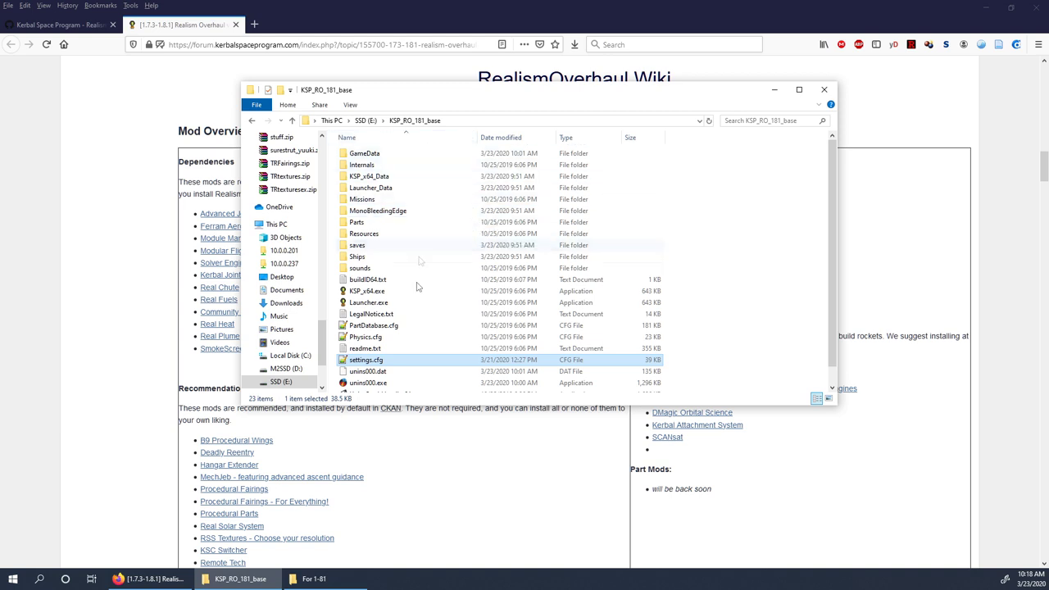
{"action": "left_click", "coordinate": [414, 156]}
{"action": "double_click", "coordinate": [414, 159]}
{"action": "left_click", "coordinate": [398, 167]}
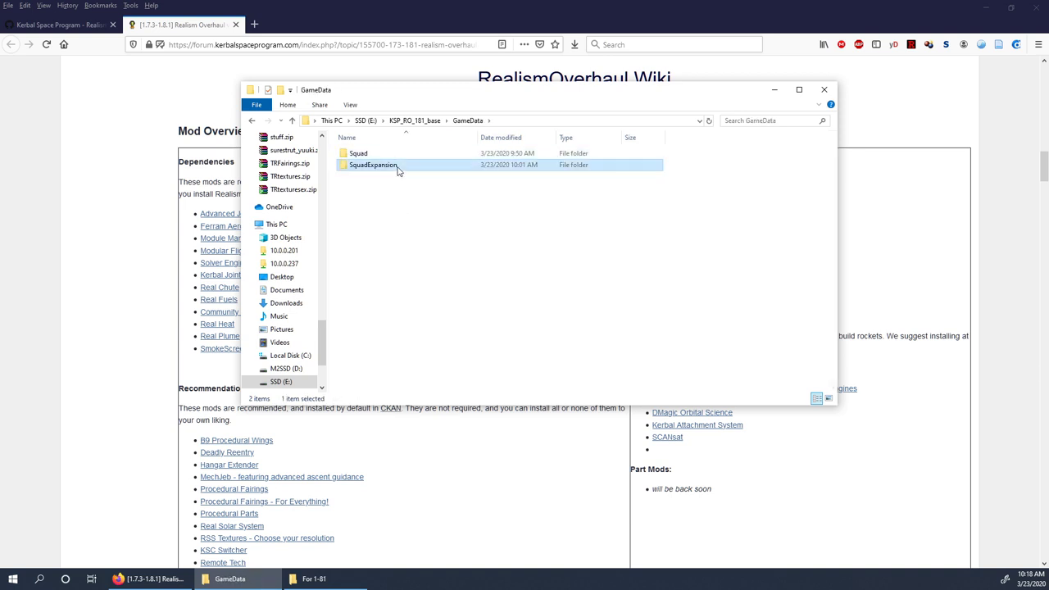
Review the KSP_RO_181_base root folder, including settings.cfg, and return to its GameData folder
{"action": "left_click", "coordinate": [415, 121]}
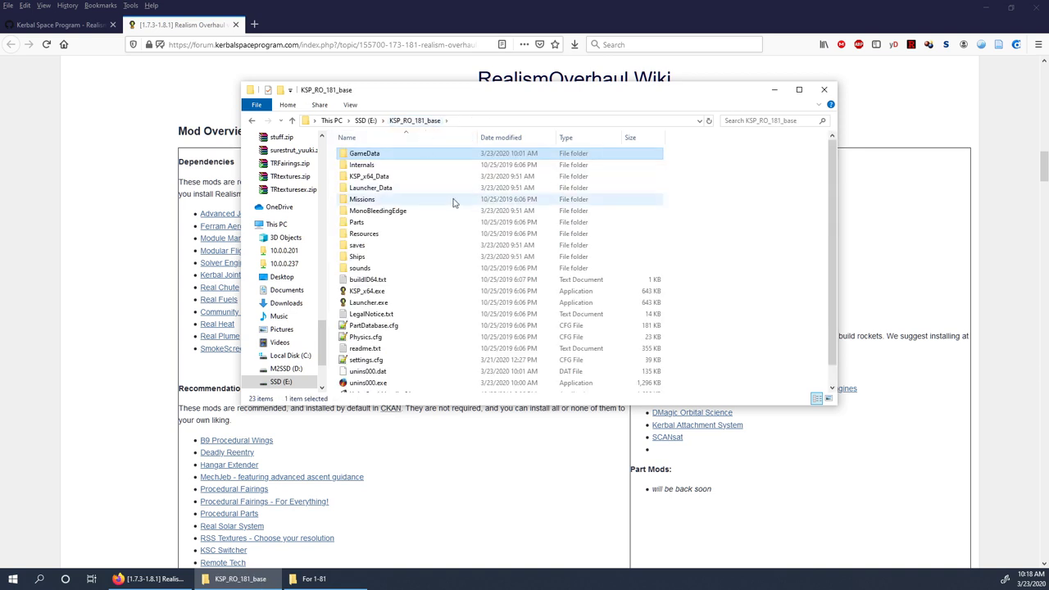
{"action": "scroll", "coordinate": [444, 210], "scroll_direction": "down", "scroll_amount": 1}
{"action": "left_click", "coordinate": [374, 341]}
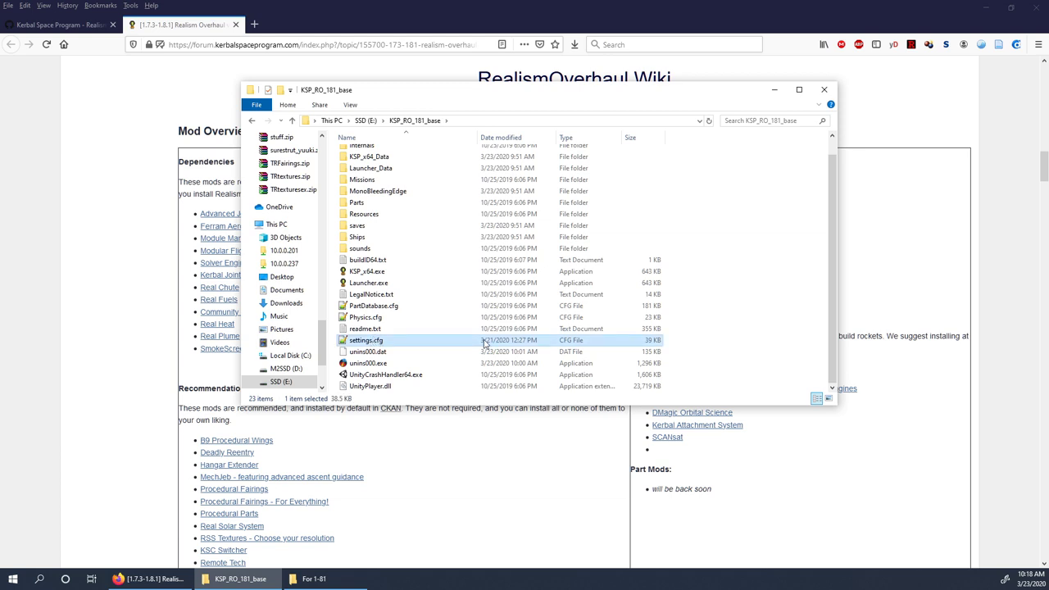
{"action": "scroll", "coordinate": [484, 342], "scroll_direction": "up", "scroll_amount": 1}
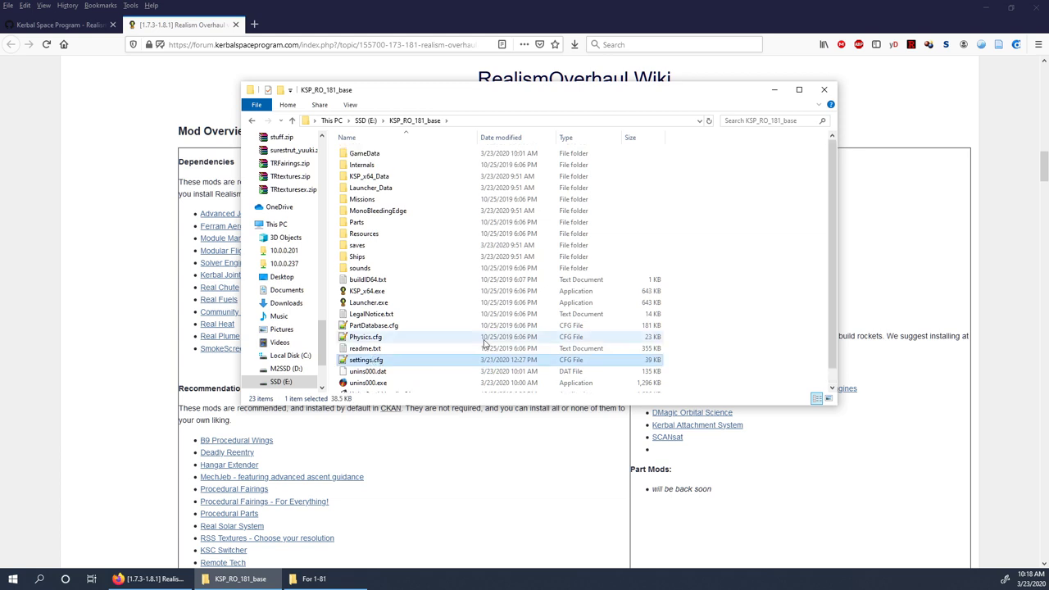
{"action": "double_click", "coordinate": [368, 156]}
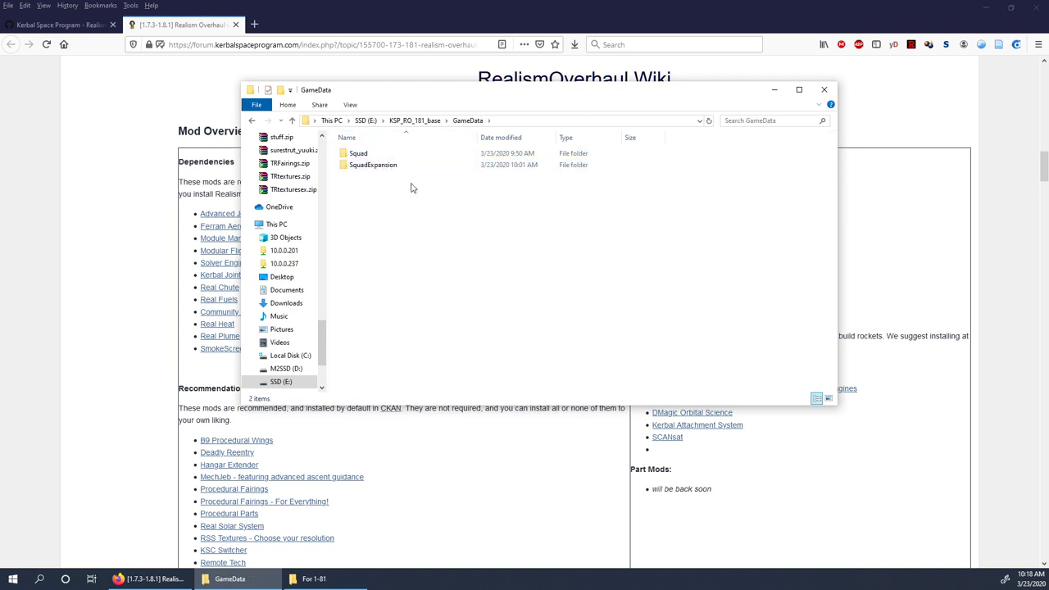
Return to the browser and find the AJE repository in the KSP-RO repository list on GitHub
{"action": "left_click", "coordinate": [422, 68]}
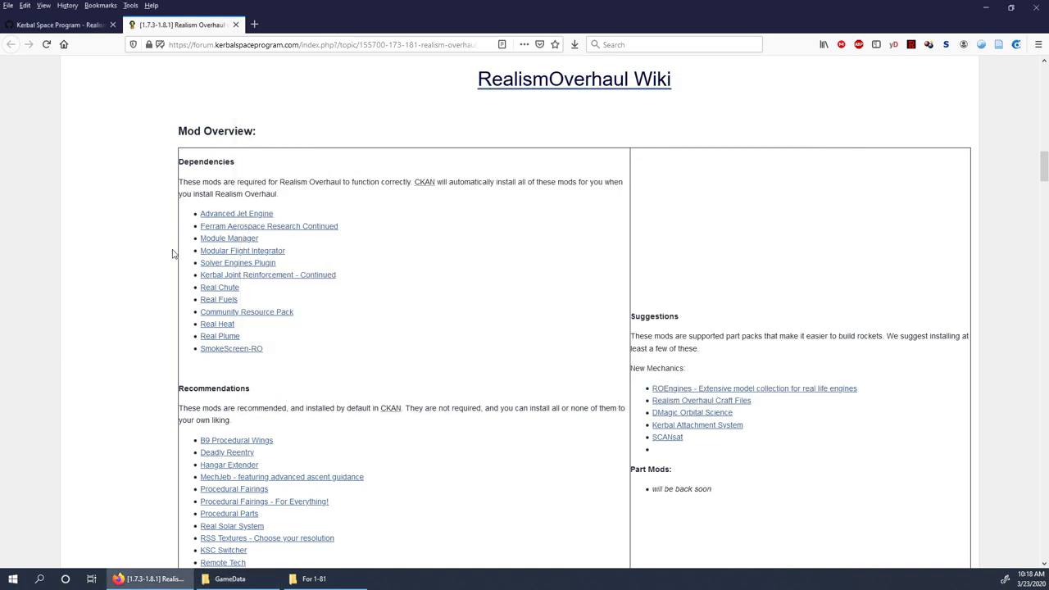
{"action": "left_click", "coordinate": [47, 25]}
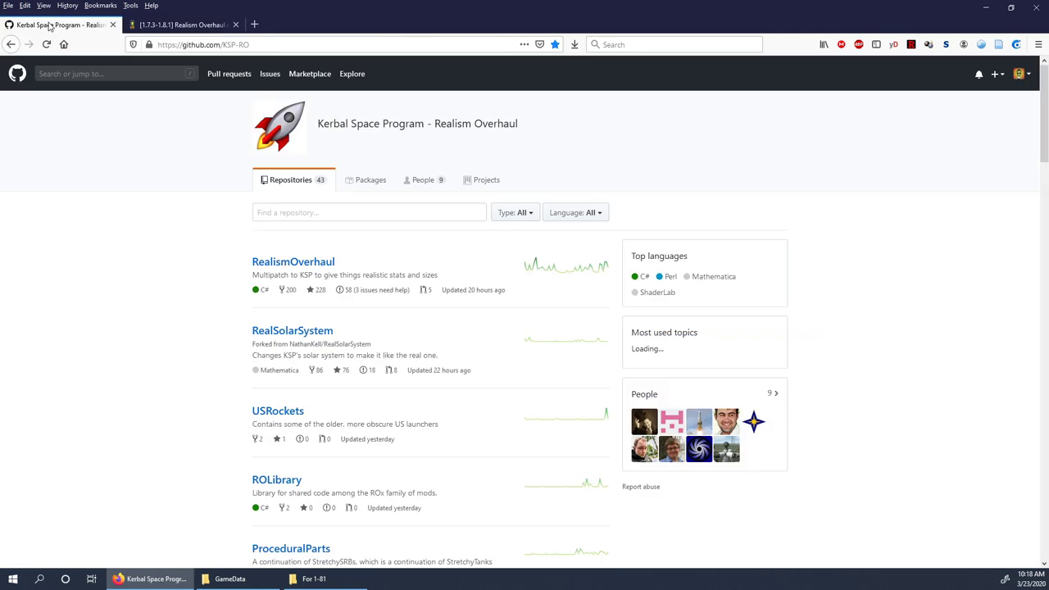
{"action": "scroll", "coordinate": [297, 419], "scroll_direction": "down", "scroll_amount": 20}
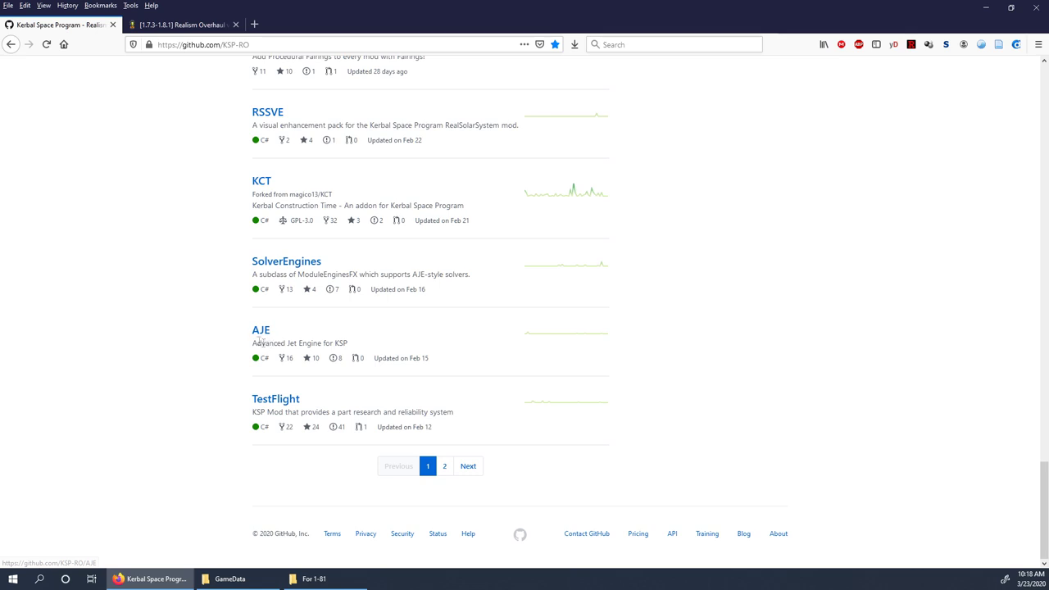
{"action": "right_click", "coordinate": [263, 334]}
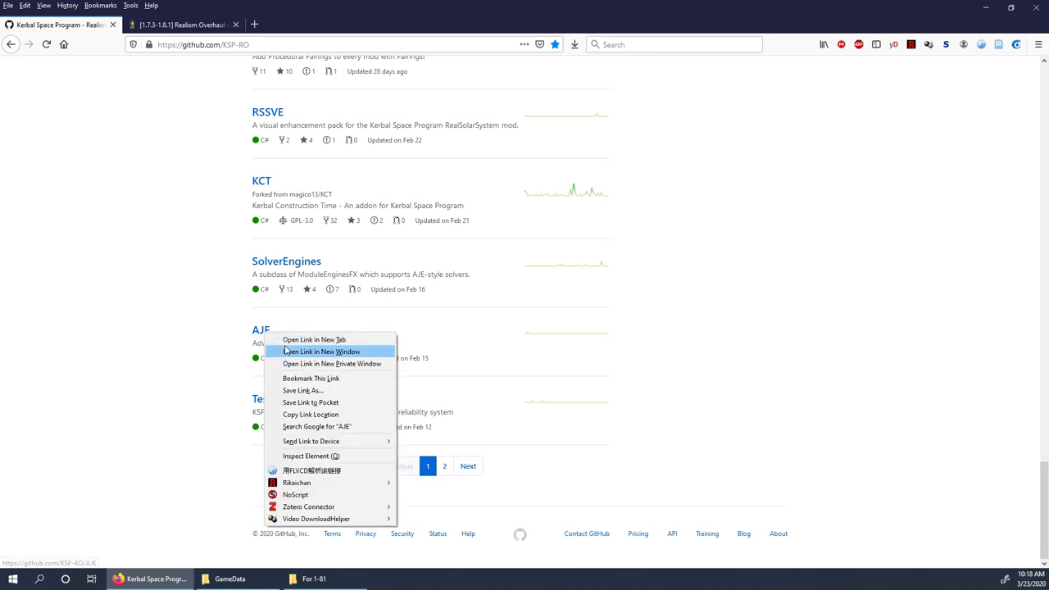
{"action": "left_click", "coordinate": [289, 349]}
{"action": "left_click", "coordinate": [1036, 7]}
Open the AJE repository in a new browser tab and go to its releases page
{"action": "right_click", "coordinate": [254, 331]}
{"action": "left_click", "coordinate": [270, 337]}
{"action": "left_click", "coordinate": [185, 24]}
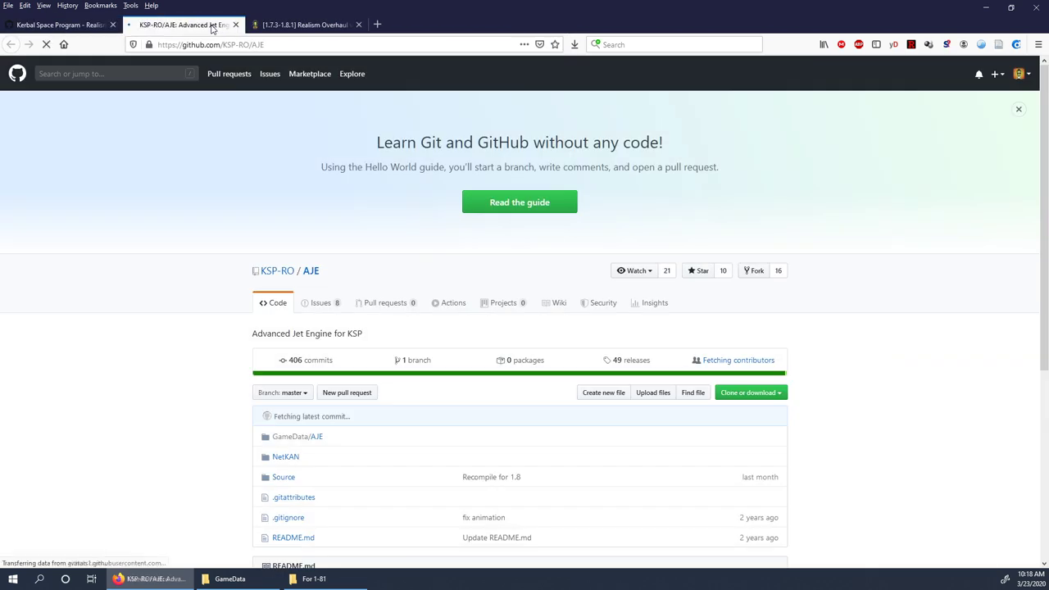
{"action": "left_click", "coordinate": [621, 367]}
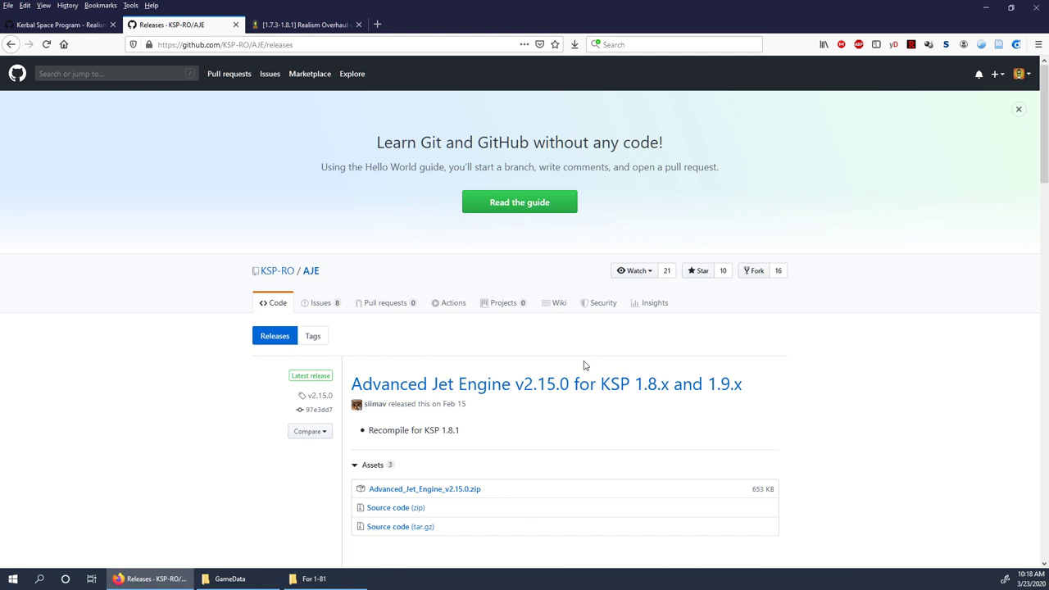
Download Advanced_Jet_Engine_v2.15.0.zip from the latest release and save it in the For 1-81 folder
{"action": "scroll", "coordinate": [584, 365], "scroll_direction": "down", "scroll_amount": 3}
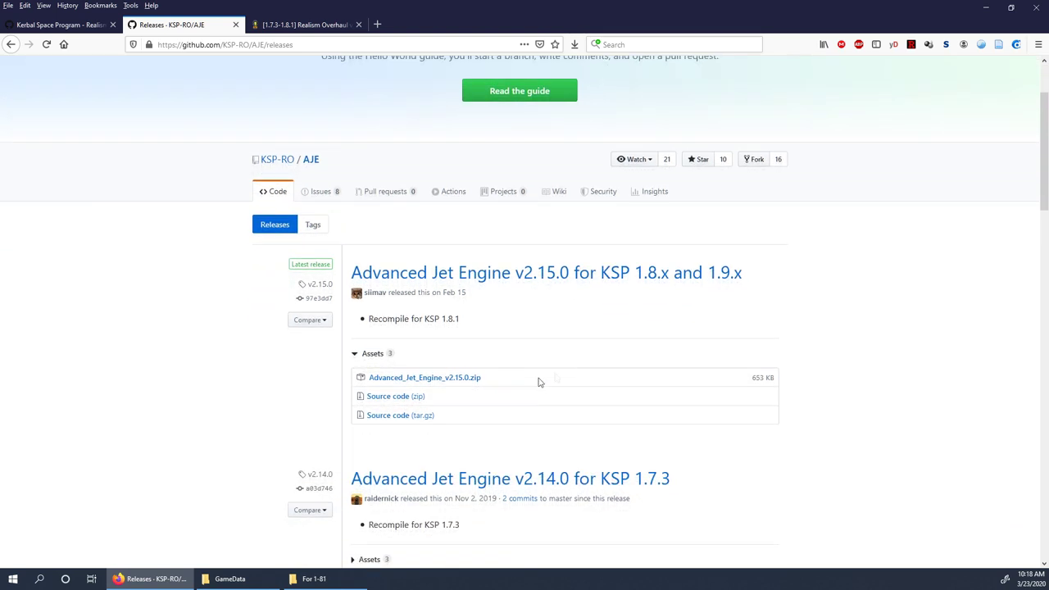
{"action": "left_click", "coordinate": [460, 382]}
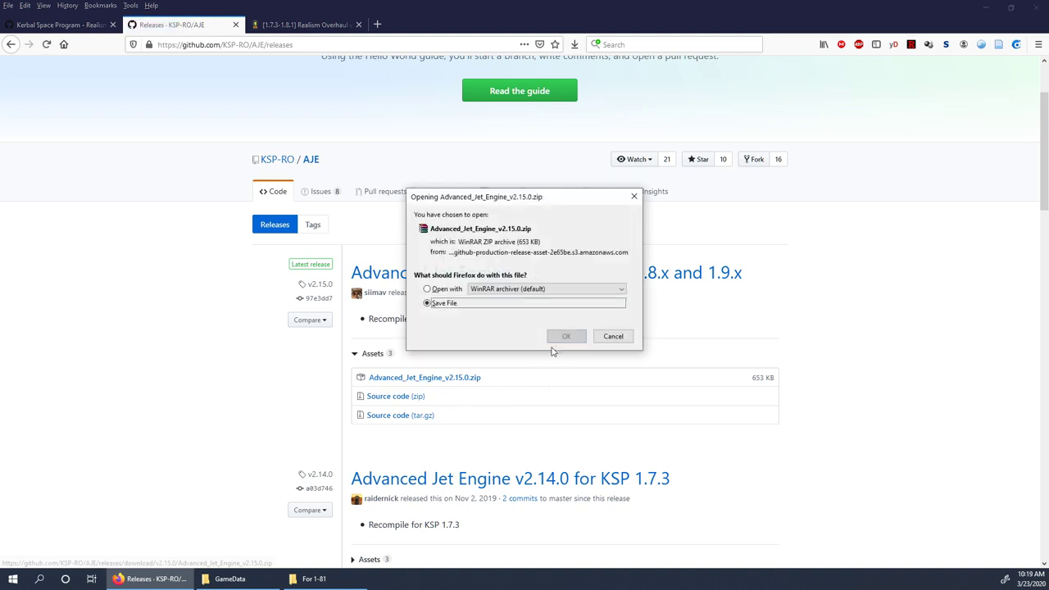
{"action": "left_click", "coordinate": [564, 339]}
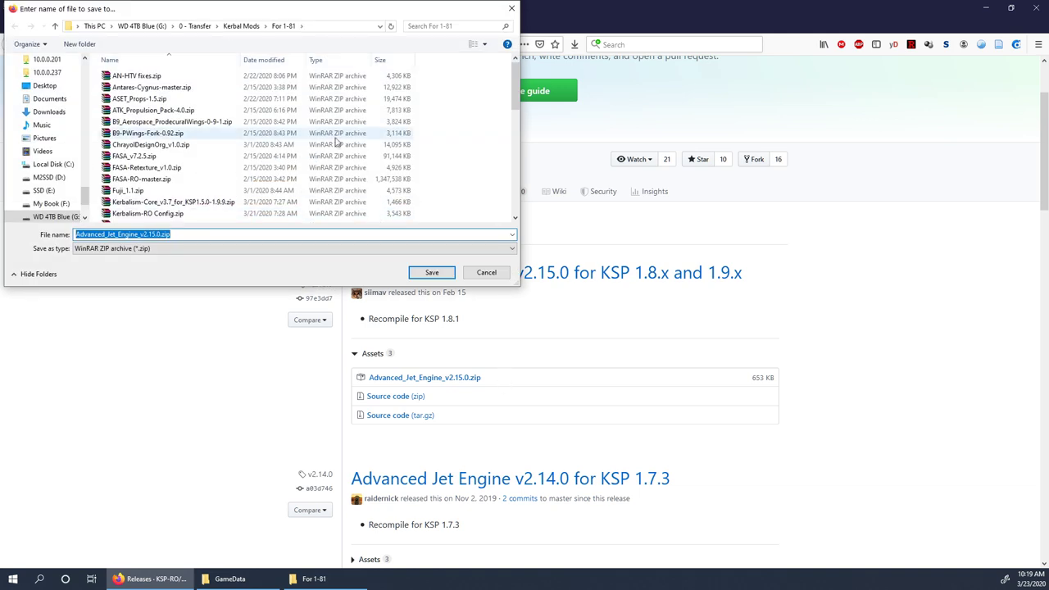
{"action": "left_click", "coordinate": [431, 272]}
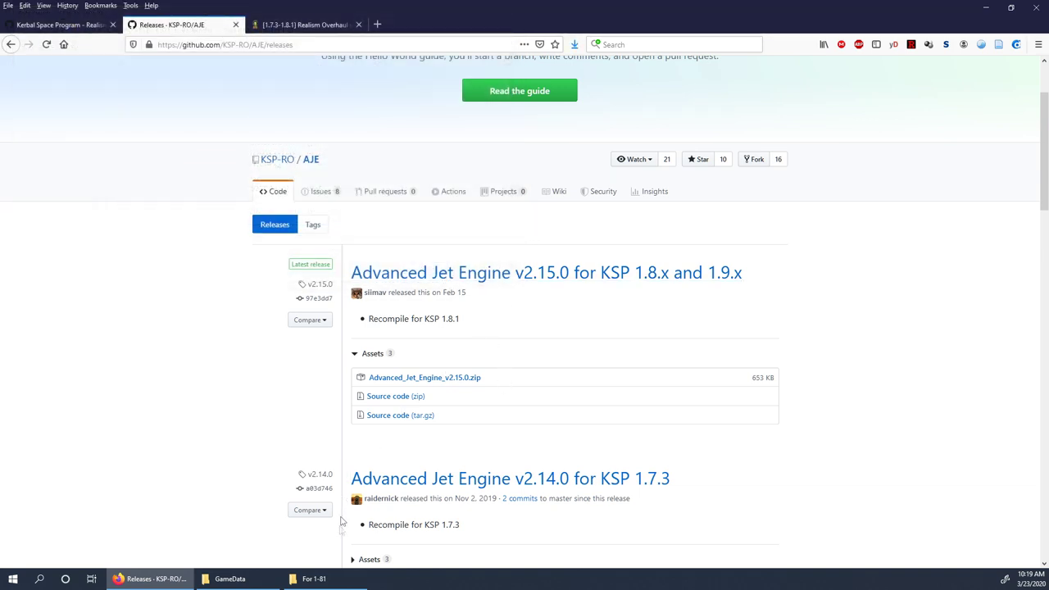
Extract AJE, SolverEngines and ModuleManager.4.1.3.dll from the Advanced Jet Engine archive into GameData and close the AJE releases page
{"action": "left_click", "coordinate": [314, 579]}
{"action": "double_click", "coordinate": [631, 206]}
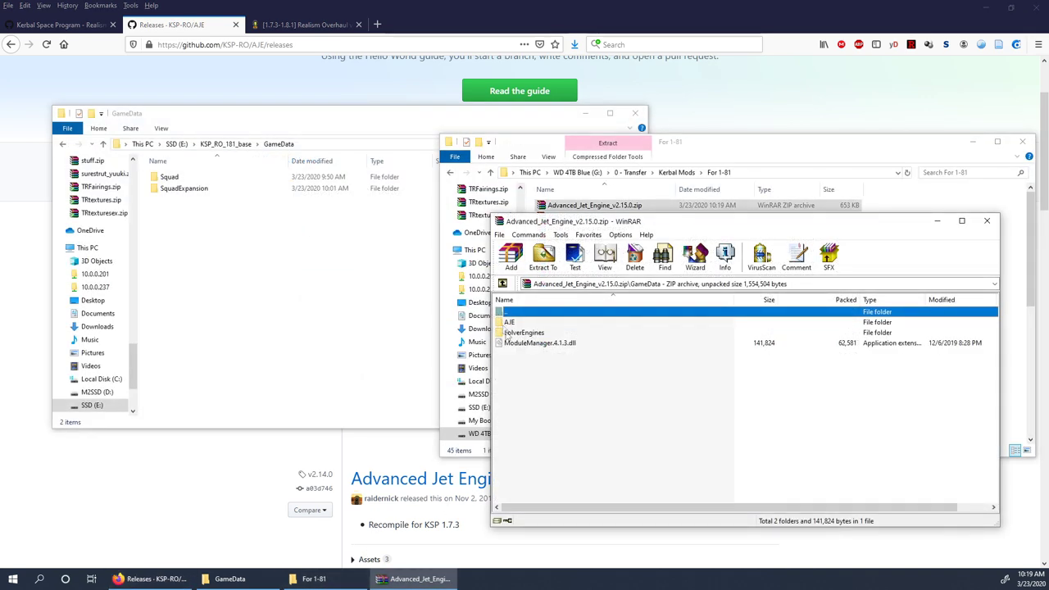
{"action": "left_click_drag", "start_coordinate": [552, 379], "coordinate": [288, 339]}
{"action": "left_click", "coordinate": [289, 338]}
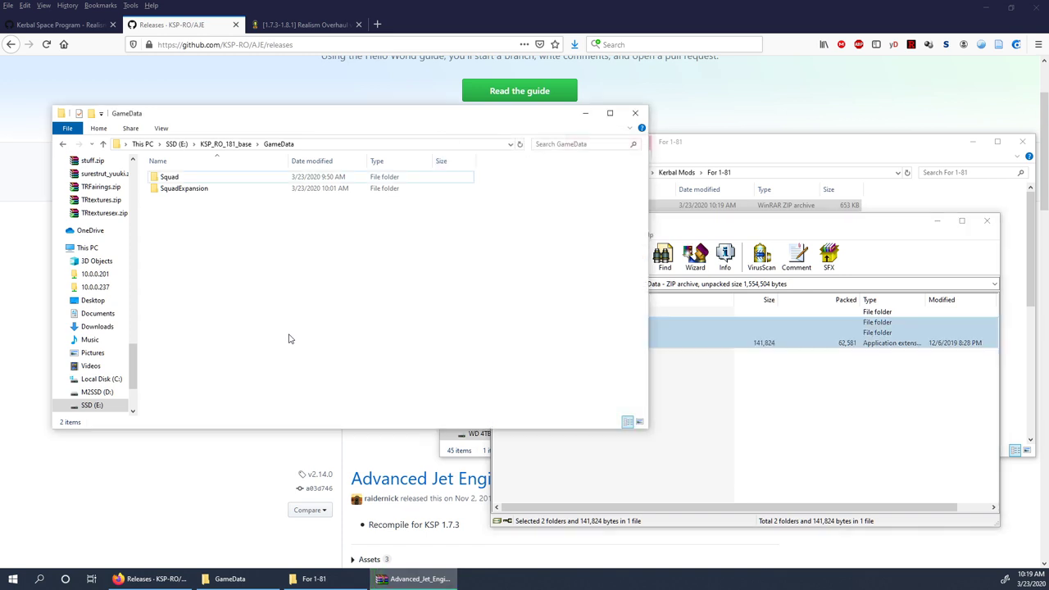
{"action": "key", "text": "alt+Tab"}
{"action": "key", "text": "ctrl+w"}
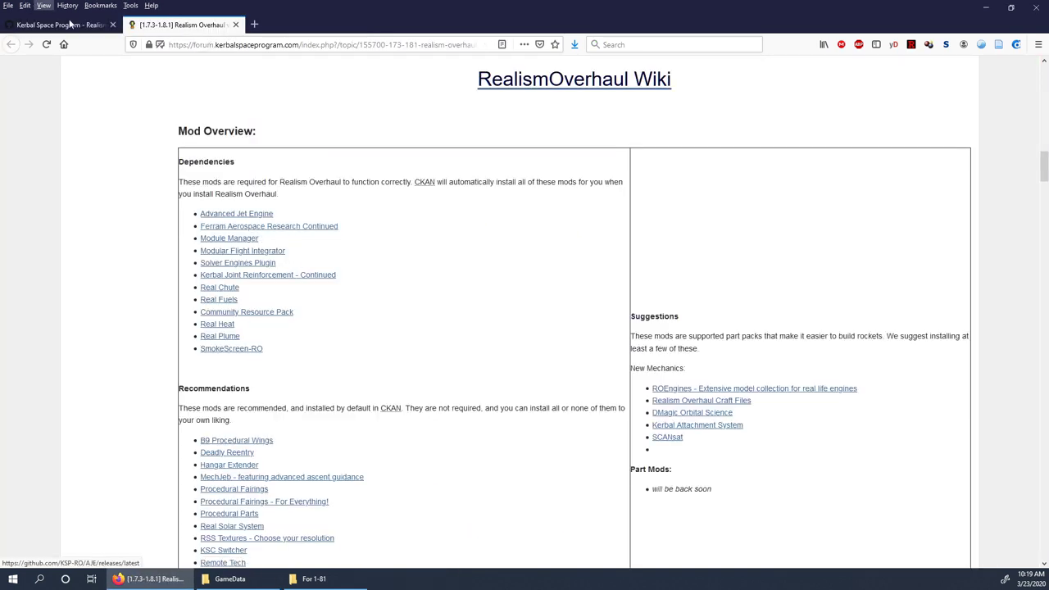
Open the Ferram Aerospace Research Continued link from the forum thread's dependency list in a new browser tab
{"action": "key", "text": "ctrl+shift+Tab"}
{"action": "scroll", "coordinate": [373, 385], "scroll_direction": "up", "scroll_amount": 1}
{"action": "scroll", "coordinate": [373, 385], "scroll_direction": "up", "scroll_amount": 10}
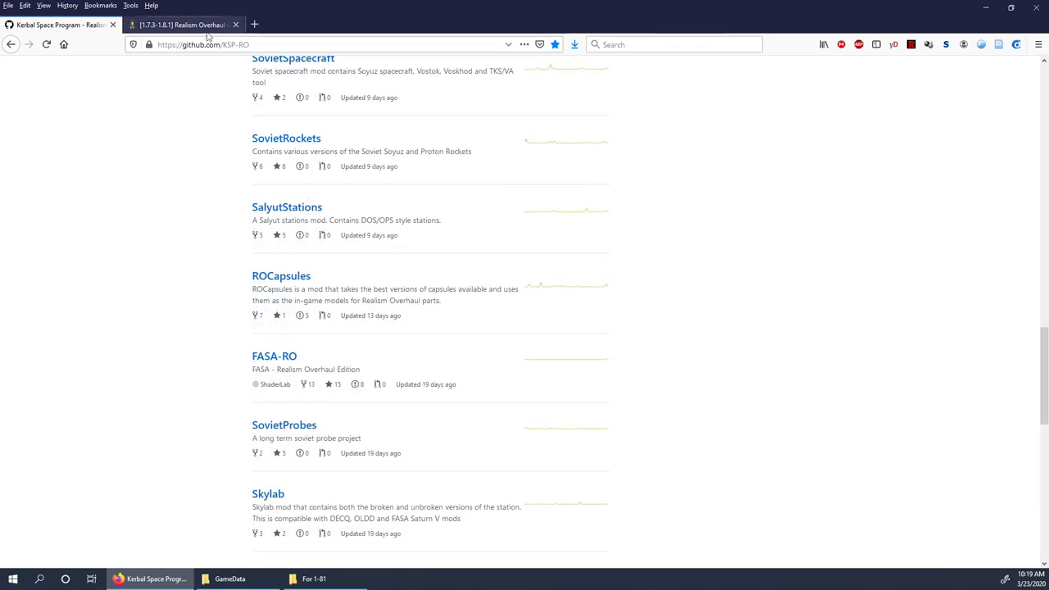
{"action": "key", "text": "ctrl+Tab"}
{"action": "right_click", "coordinate": [242, 232]}
{"action": "left_click", "coordinate": [275, 236]}
{"action": "left_click", "coordinate": [303, 25]}
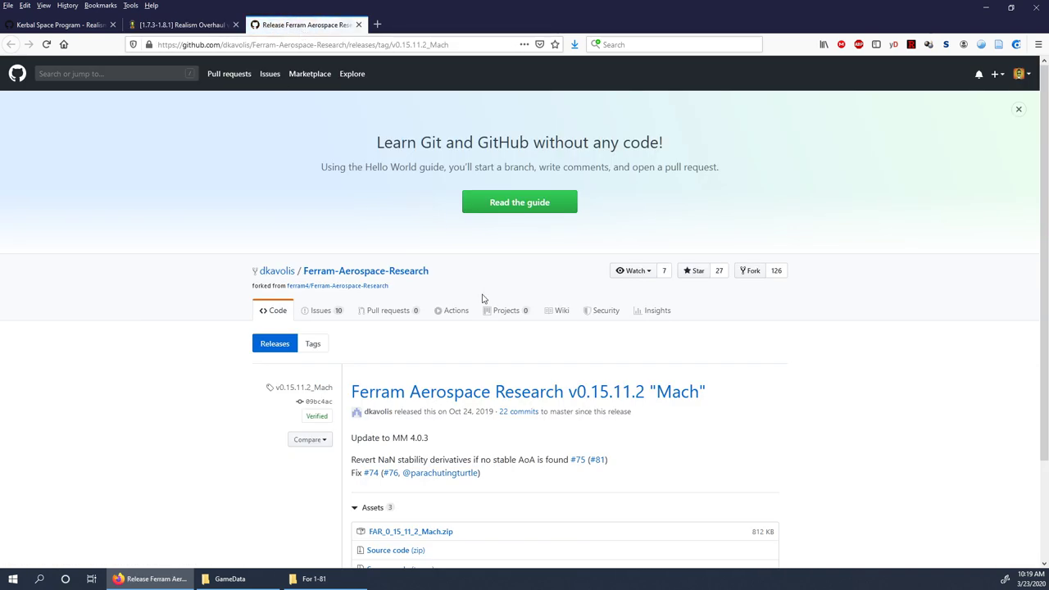
Download FAR_0_15_11_2_Mach.zip from the Ferram Aerospace Research release page, saving the file to disk
{"action": "key", "text": "ctrl+shift+Tab"}
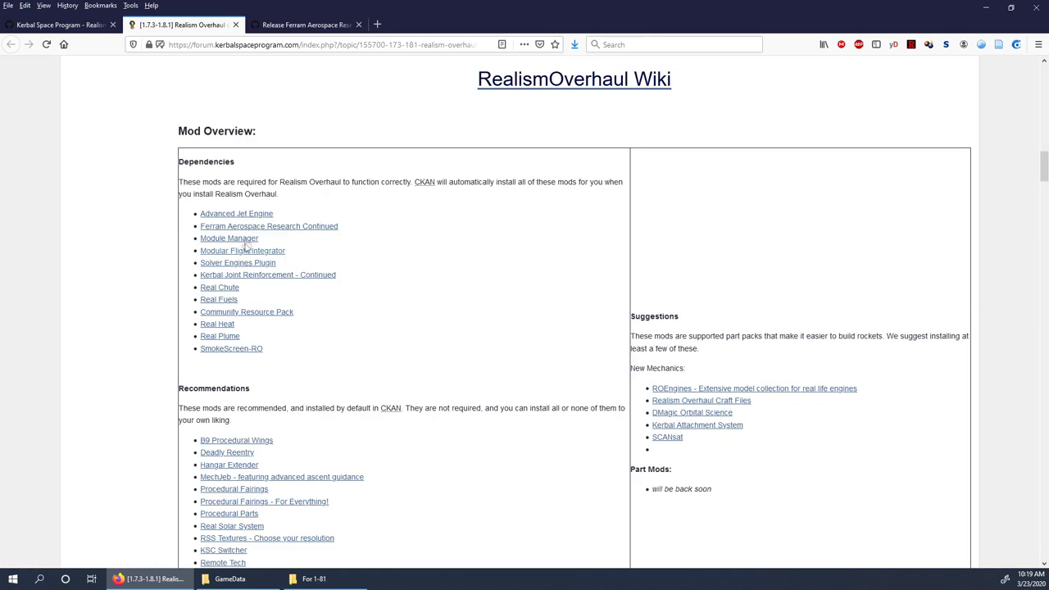
{"action": "left_click", "coordinate": [310, 24]}
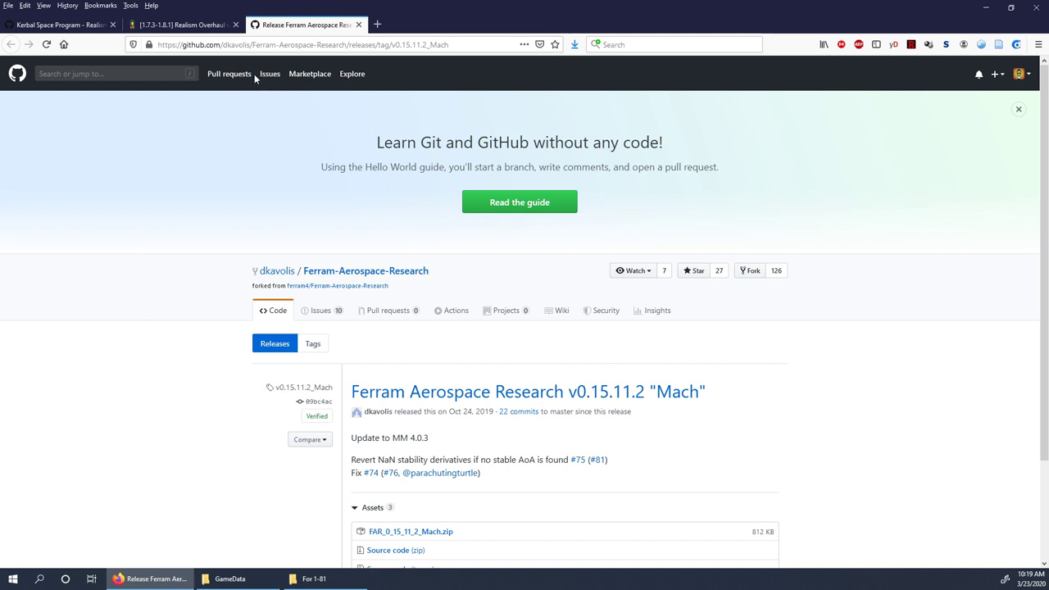
{"action": "scroll", "coordinate": [414, 353], "scroll_direction": "down", "scroll_amount": 3}
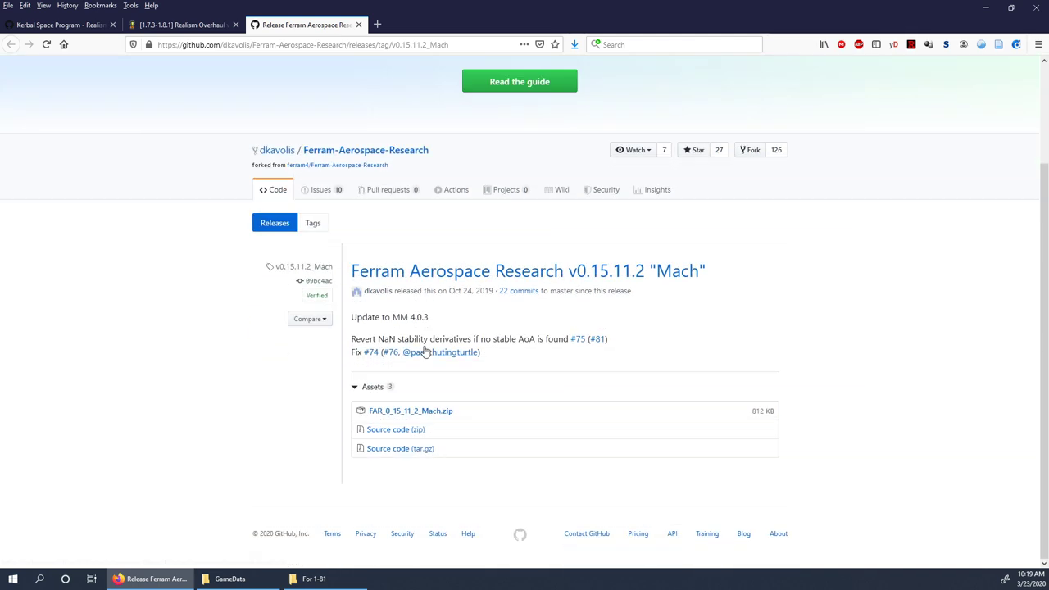
{"action": "left_click", "coordinate": [432, 412]}
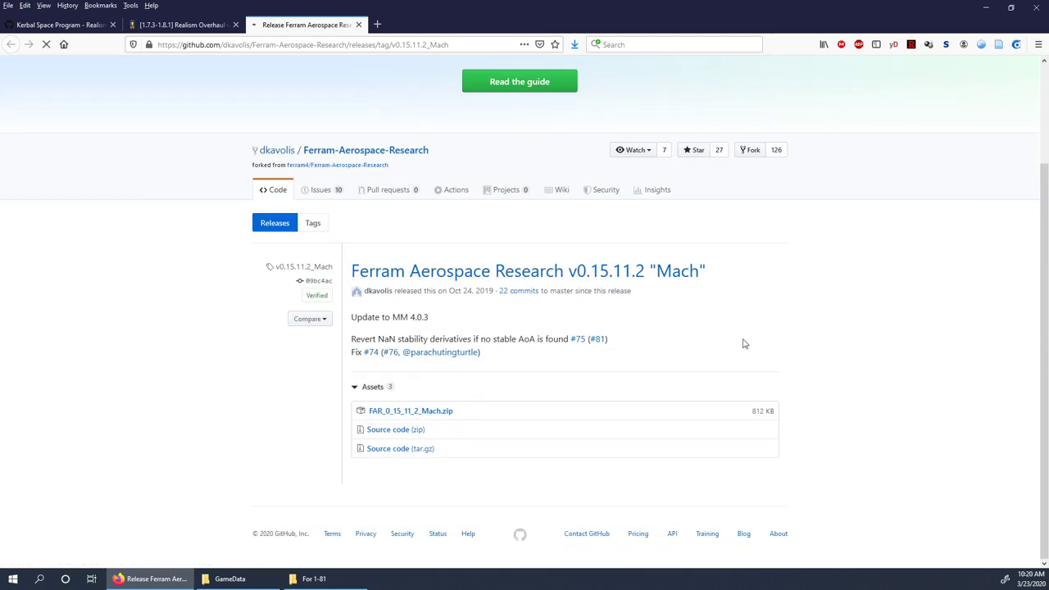
{"action": "left_click", "coordinate": [571, 339]}
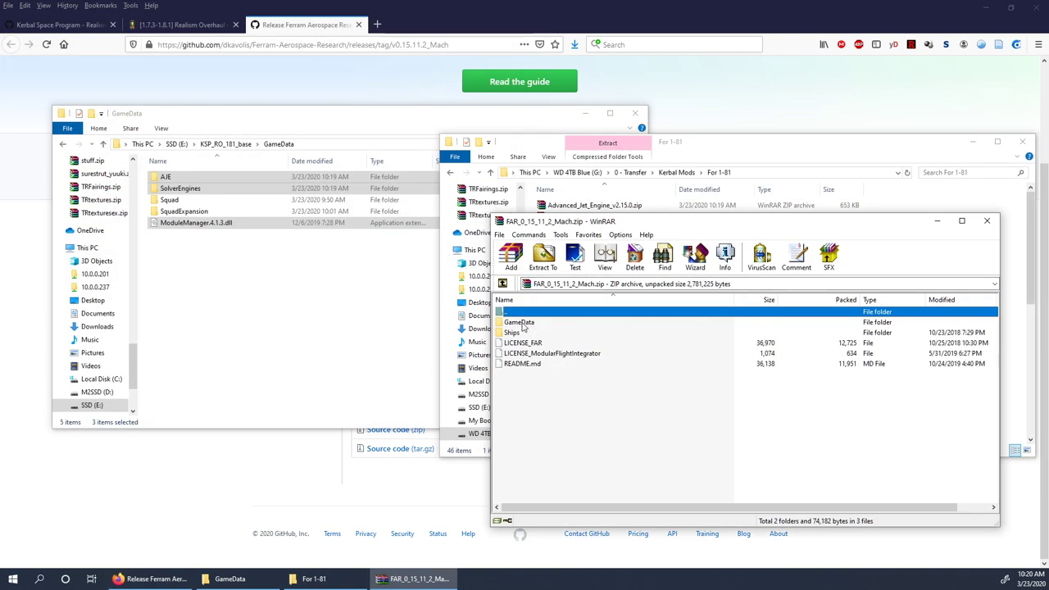
Extract the FerramAerospaceResearch and ModularFlightIntegrator folders from the FAR archive's GameData into the game's GameData, leaving out ModuleManager.4.0.3.dll
{"action": "double_click", "coordinate": [519, 322]}
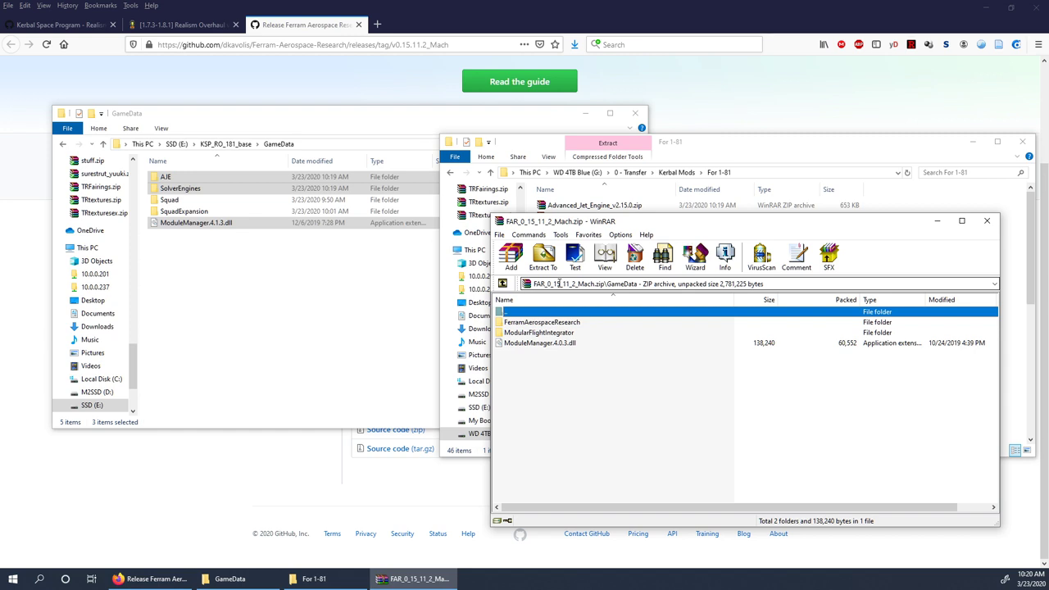
{"action": "left_click", "coordinate": [547, 344]}
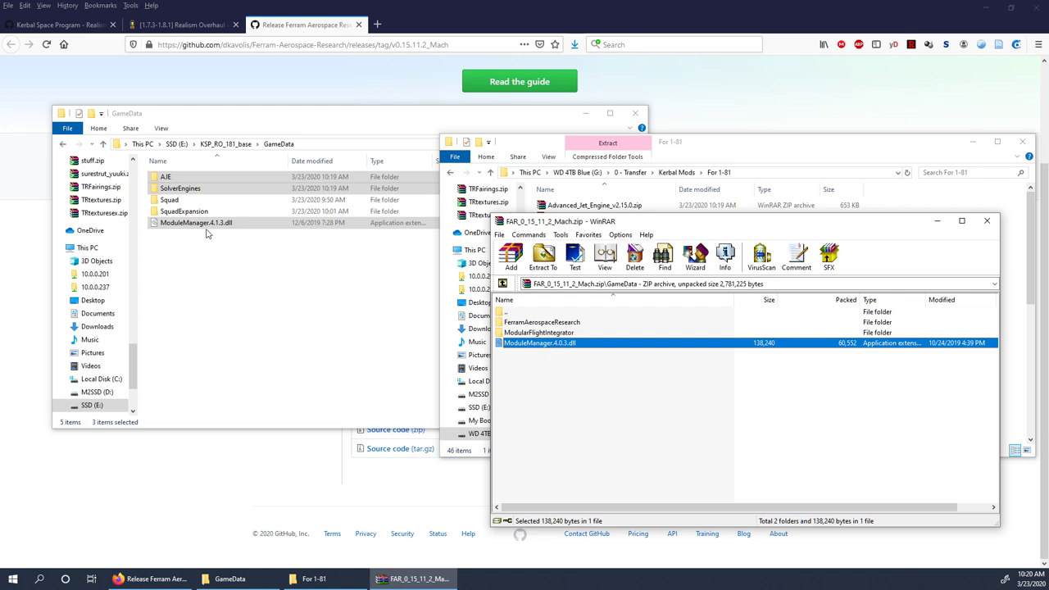
{"action": "left_click", "coordinate": [541, 333]}
{"action": "left_click", "coordinate": [538, 323], "text": "shift"}
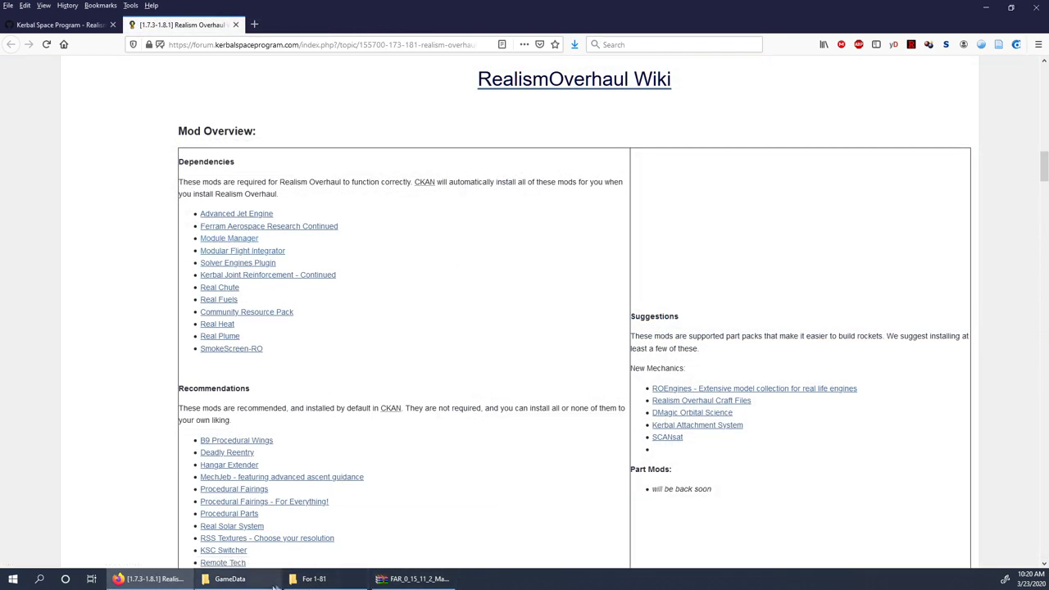
Bring up the FAR_0_15_11_2_Mach.zip archive window and close it
{"action": "left_click", "coordinate": [419, 580]}
{"action": "left_click", "coordinate": [420, 581]}
{"action": "left_click", "coordinate": [419, 579]}
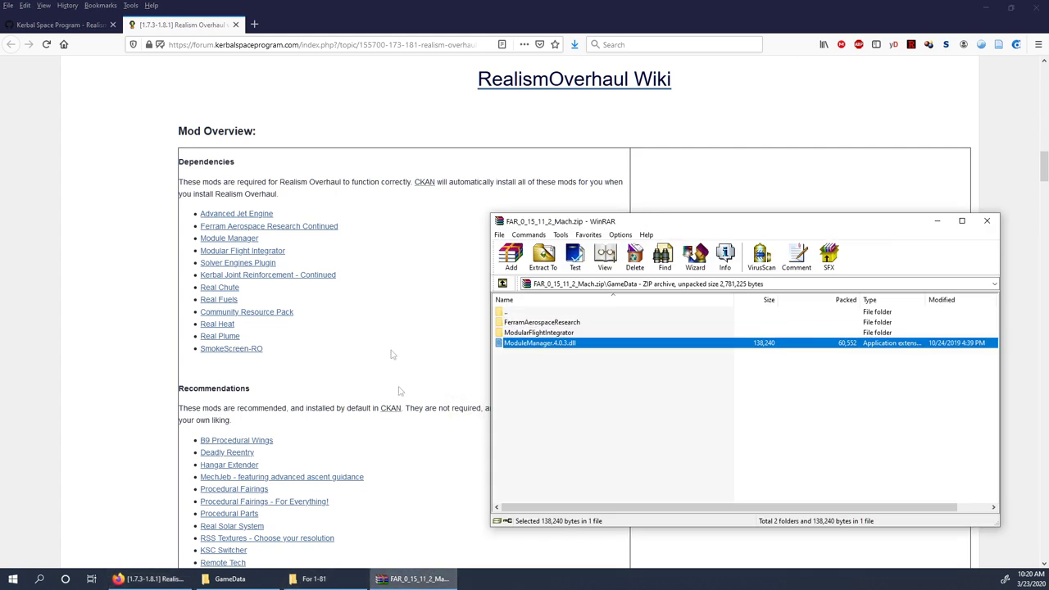
{"action": "left_click", "coordinate": [987, 219]}
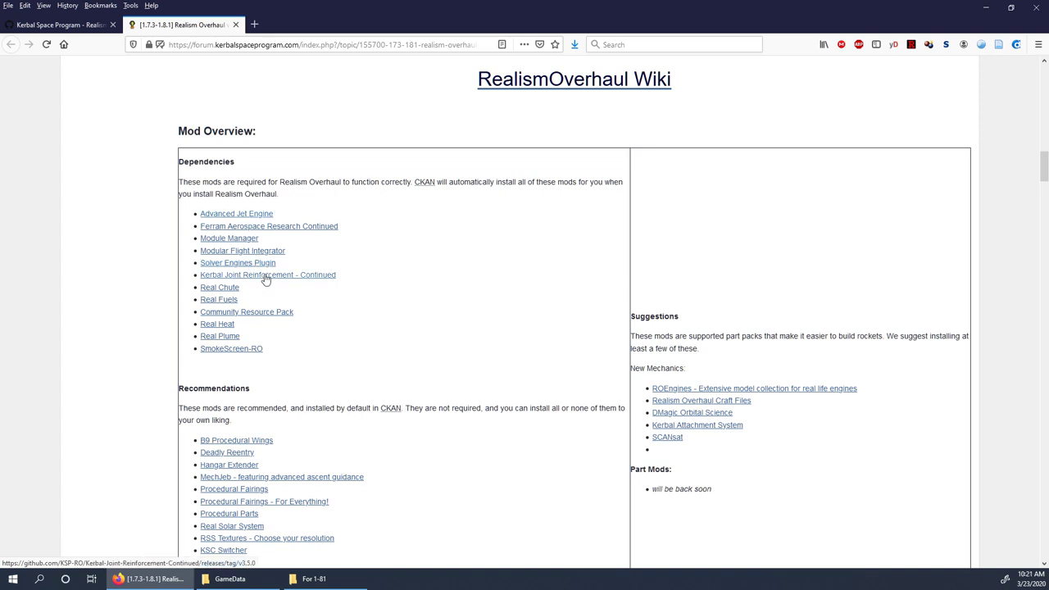
Open the Kerbal-Joint-Reinforcement-Continued repository from the KSP-RO repository list in a new browser tab
{"action": "left_click", "coordinate": [82, 25]}
{"action": "scroll", "coordinate": [275, 322], "scroll_direction": "down", "scroll_amount": 5}
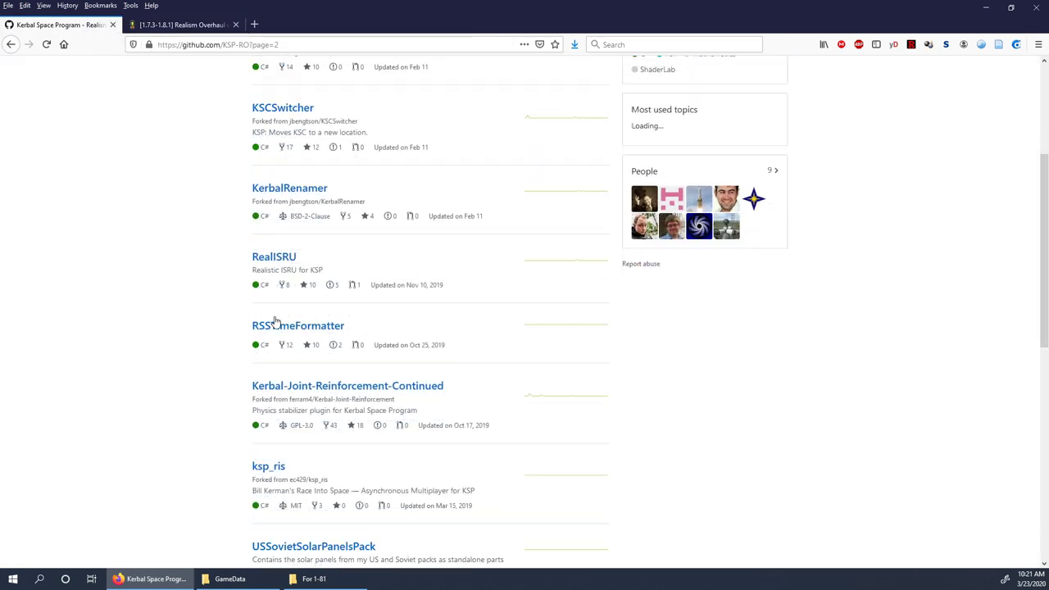
{"action": "scroll", "coordinate": [275, 321], "scroll_direction": "down", "scroll_amount": 3}
{"action": "scroll", "coordinate": [352, 206], "scroll_direction": "up", "scroll_amount": 1}
{"action": "right_click", "coordinate": [346, 166]}
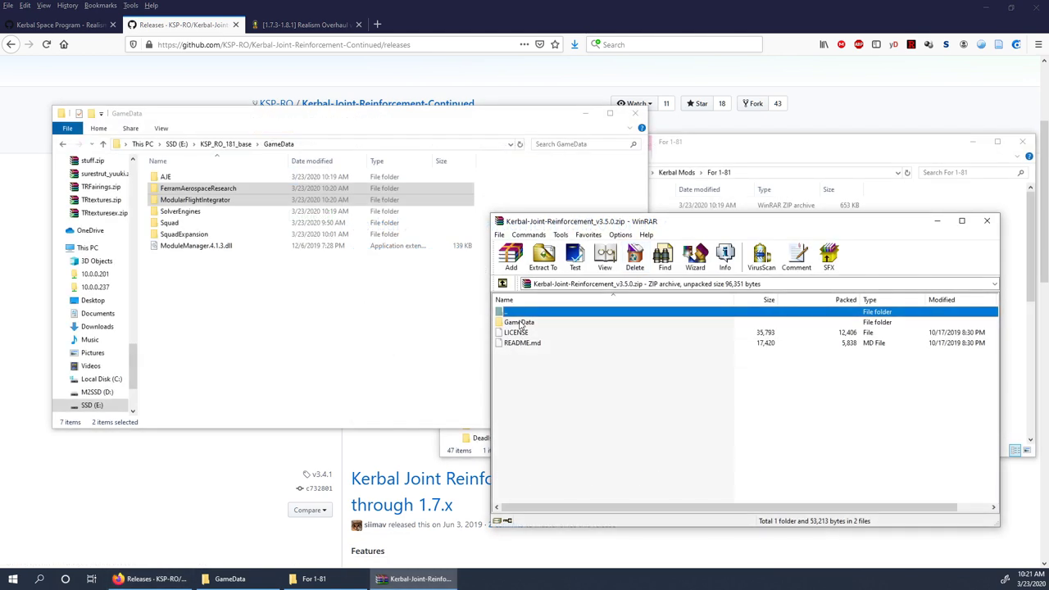
Extract the KerbalJointReinforcement folder from Kerbal-Joint-Reinforcement_v3.5.0.zip into the game's GameData and return to the Realism Overhaul forum thread
{"action": "double_click", "coordinate": [519, 323]}
{"action": "left_click_drag", "start_coordinate": [527, 325], "coordinate": [164, 286]}
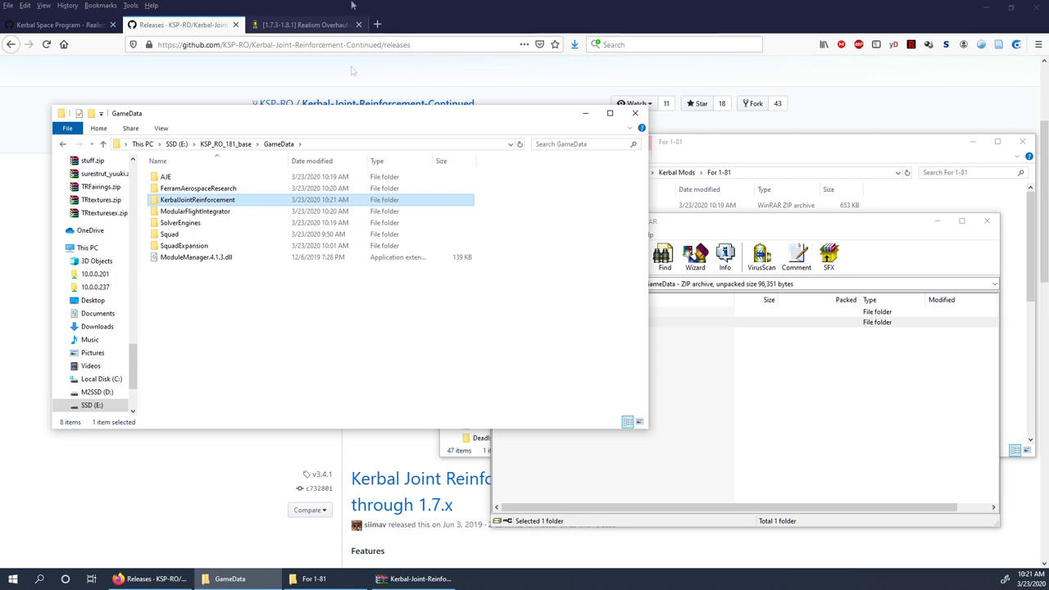
{"action": "left_click", "coordinate": [340, 36]}
{"action": "left_click", "coordinate": [301, 27]}
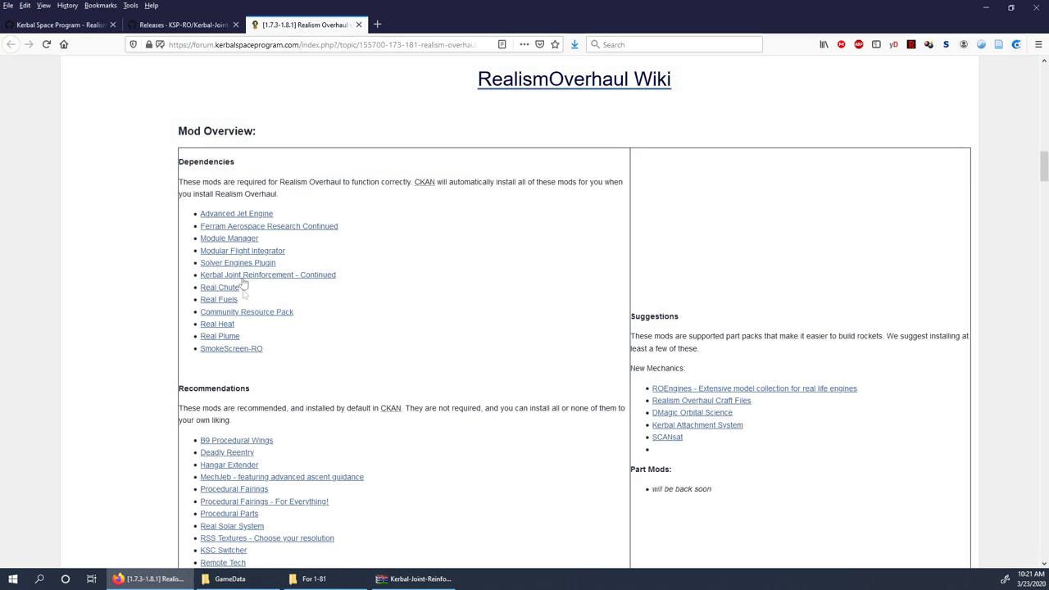
Open the Real Chute link from the forum's dependency list and download RealChute_v1.4.7.4.zip to disk
{"action": "left_click", "coordinate": [231, 289]}
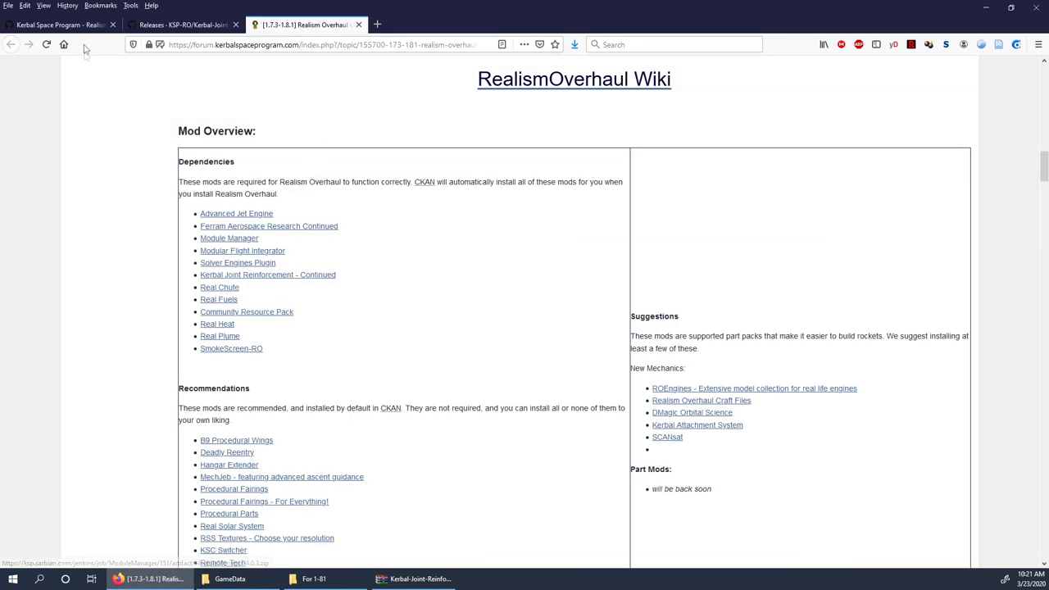
{"action": "scroll", "coordinate": [506, 351], "scroll_direction": "down", "scroll_amount": 2}
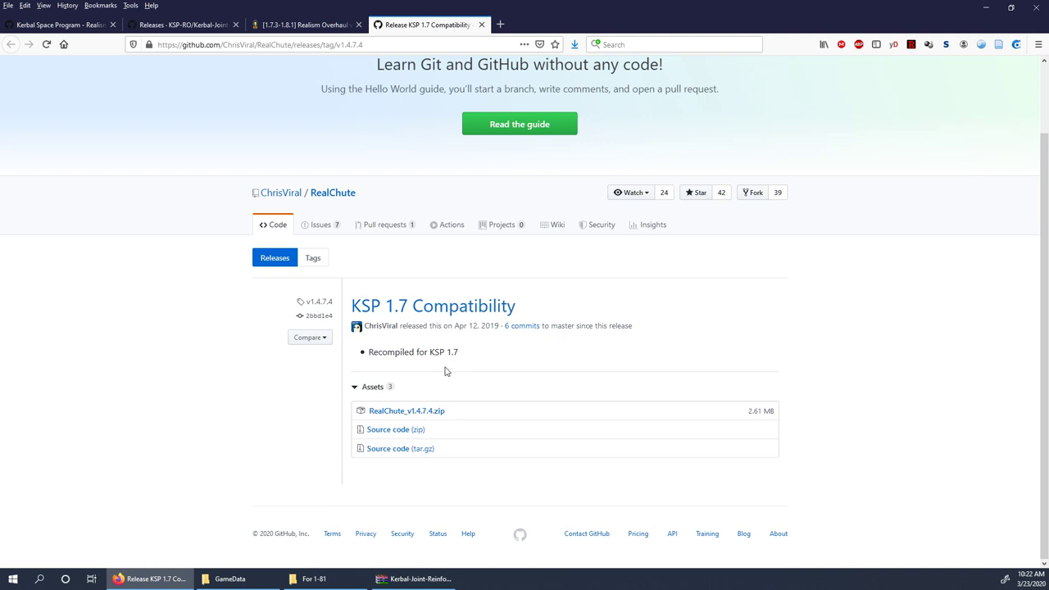
{"action": "left_click", "coordinate": [433, 411]}
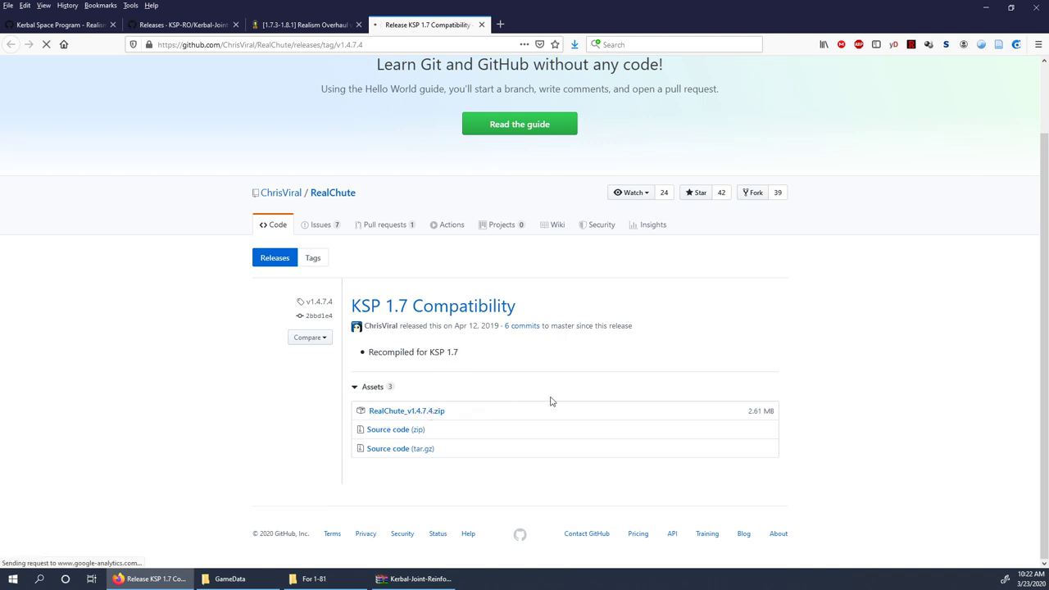
{"action": "left_click", "coordinate": [566, 336]}
Extract the RealChute folder from the GameData of RealChute_v1.4.7.4.zip into the game's GameData and close the archive
{"action": "key", "text": "alt+Tab"}
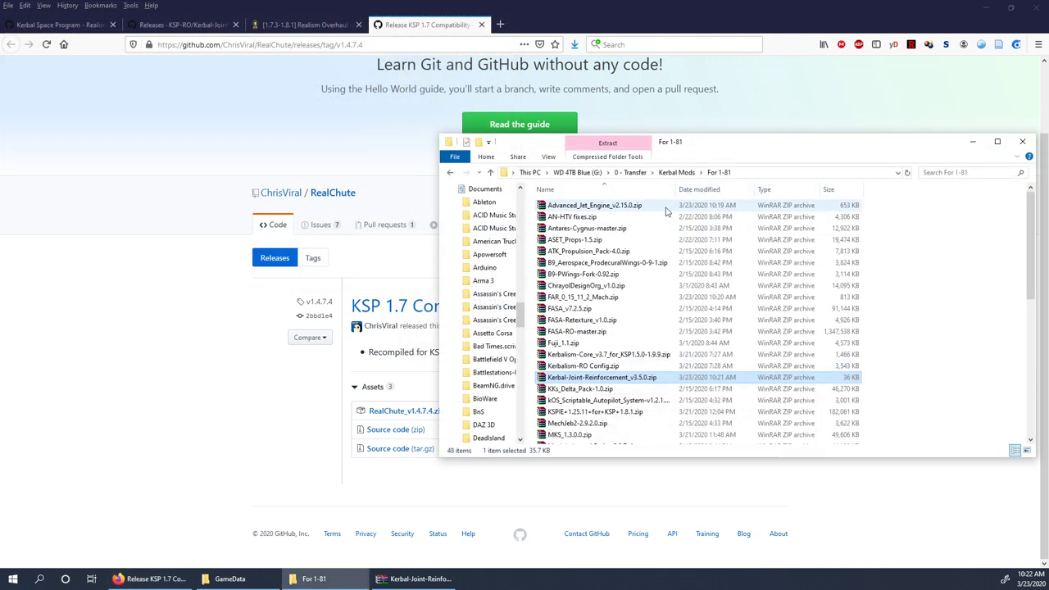
{"action": "scroll", "coordinate": [606, 366], "scroll_direction": "down", "scroll_amount": 4}
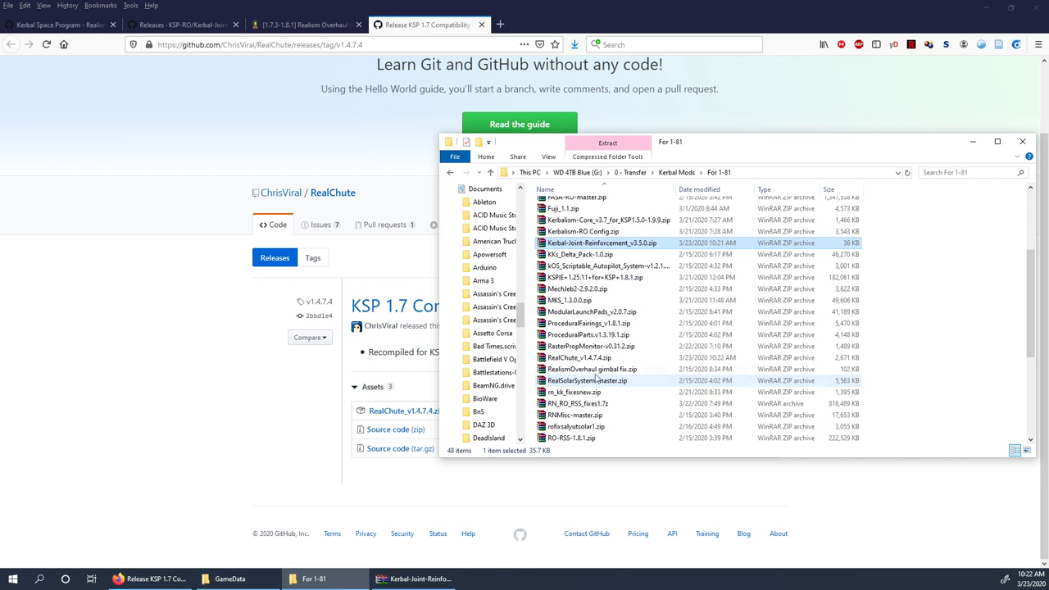
{"action": "double_click", "coordinate": [602, 359]}
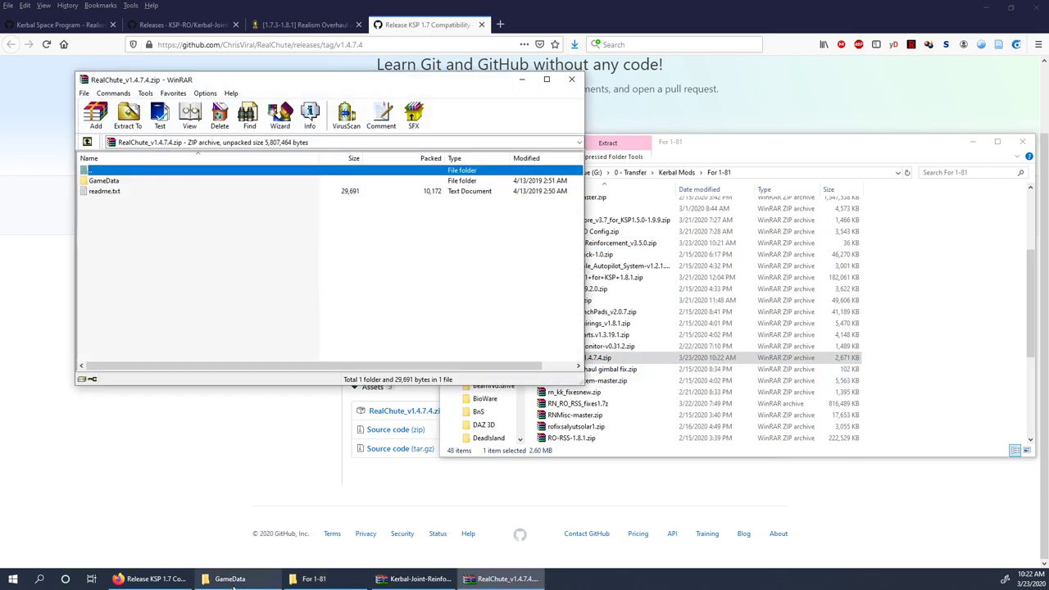
{"action": "left_click", "coordinate": [223, 534]}
{"action": "left_click_drag", "start_coordinate": [288, 82], "coordinate": [649, 136]}
{"action": "double_click", "coordinate": [463, 237]}
{"action": "left_click_drag", "start_coordinate": [464, 237], "coordinate": [206, 290]}
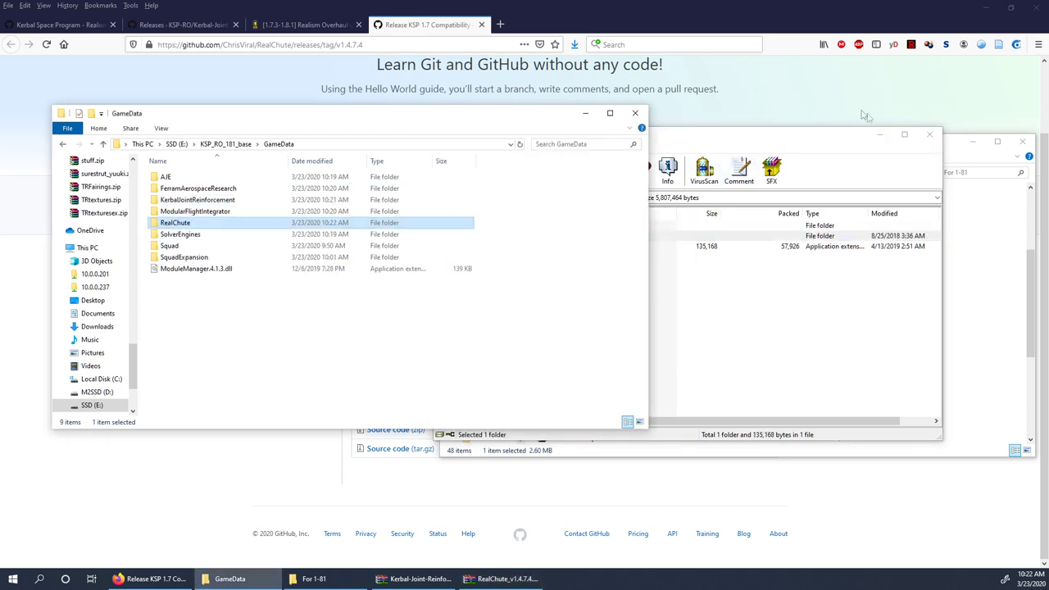
{"action": "left_click", "coordinate": [929, 134]}
Close the RealChute and Kerbal-Joint-Reinforcement-Continued release pages in the browser
{"action": "left_click", "coordinate": [481, 25]}
{"action": "left_click", "coordinate": [217, 24]}
{"action": "left_click", "coordinate": [235, 26]}
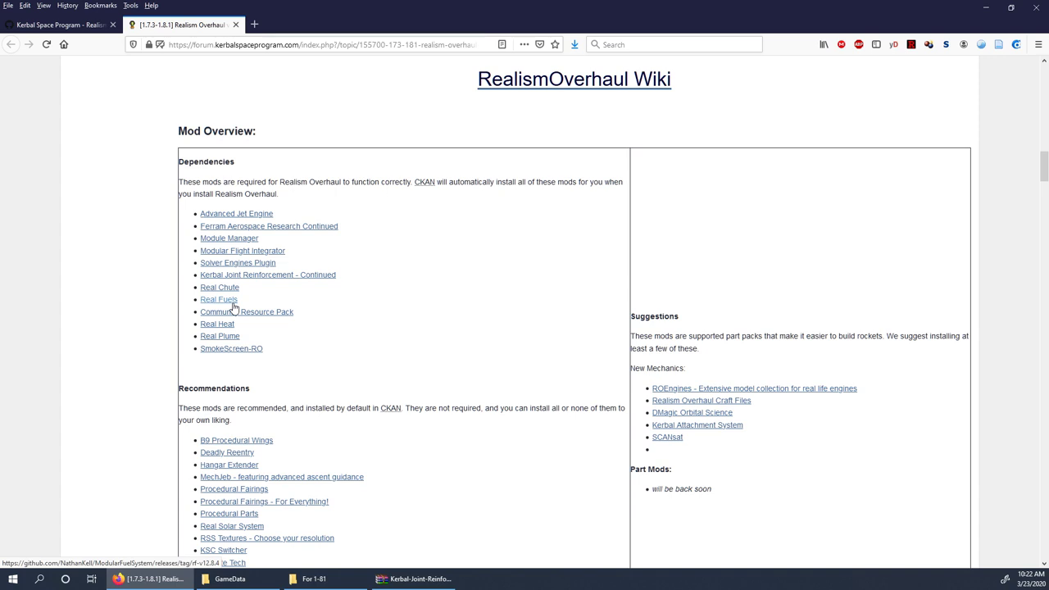
Look through both pages of the KSP-RO repository list for a Real Fuels repository
{"action": "left_click", "coordinate": [86, 24]}
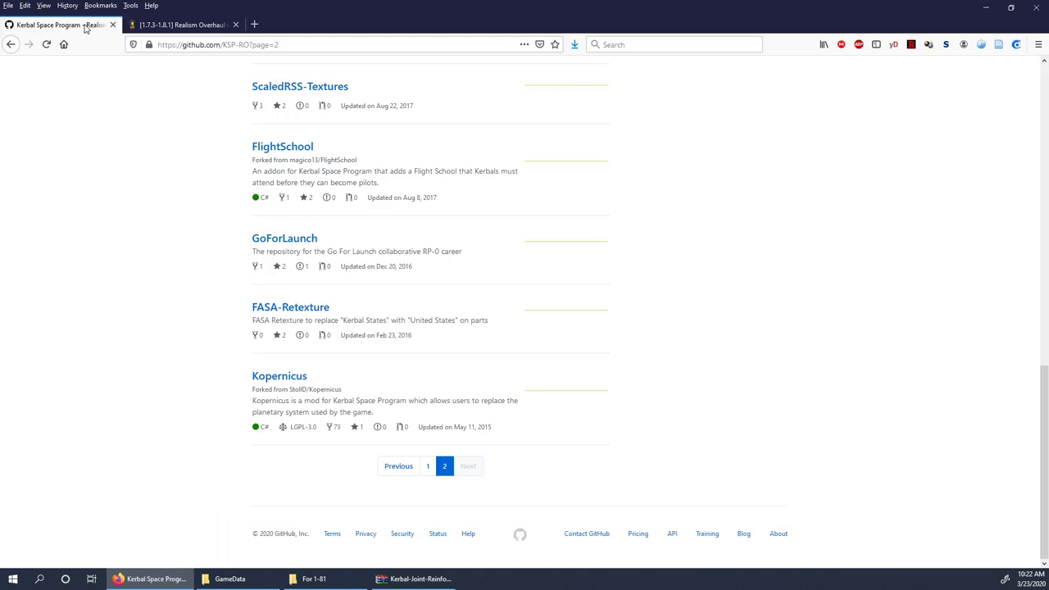
{"action": "left_click", "coordinate": [430, 466]}
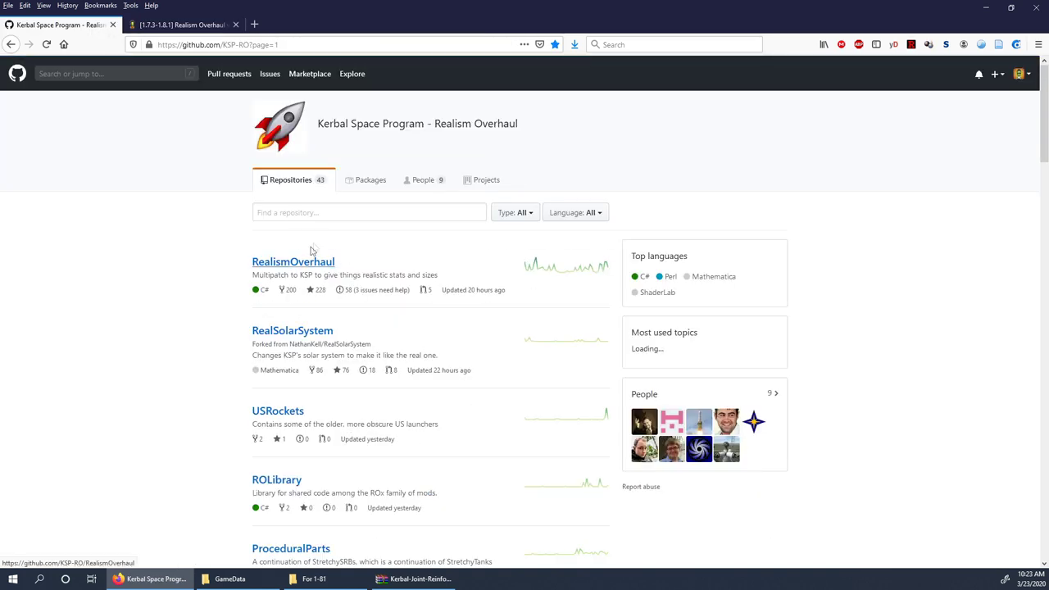
{"action": "scroll", "coordinate": [389, 386], "scroll_direction": "down", "scroll_amount": 4}
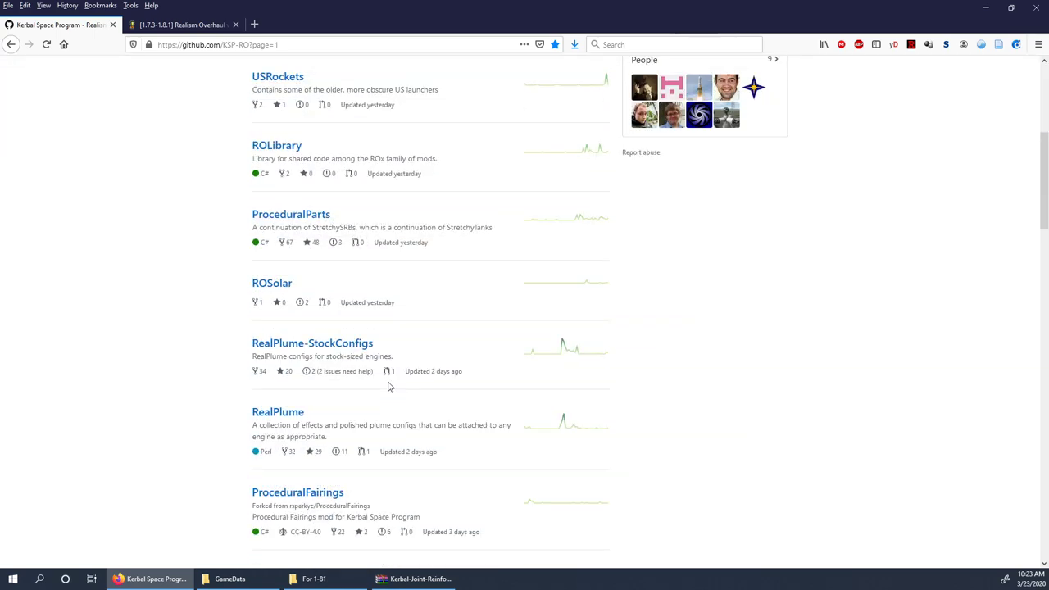
{"action": "scroll", "coordinate": [389, 381], "scroll_direction": "down", "scroll_amount": 8}
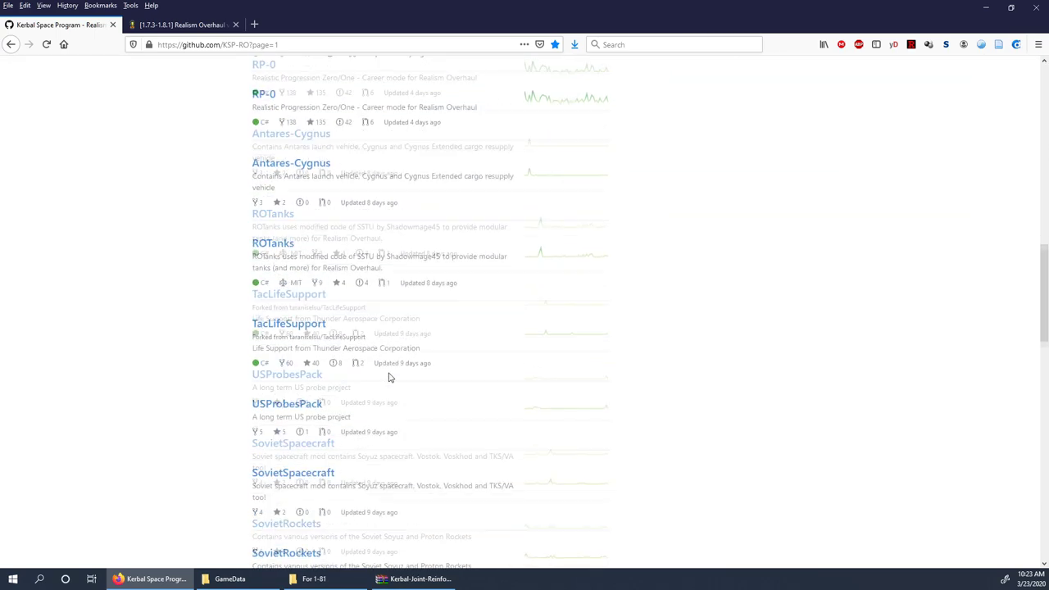
{"action": "scroll", "coordinate": [389, 377], "scroll_direction": "down", "scroll_amount": 5}
{"action": "left_click", "coordinate": [456, 300]}
{"action": "scroll", "coordinate": [456, 300], "scroll_direction": "down", "scroll_amount": 8}
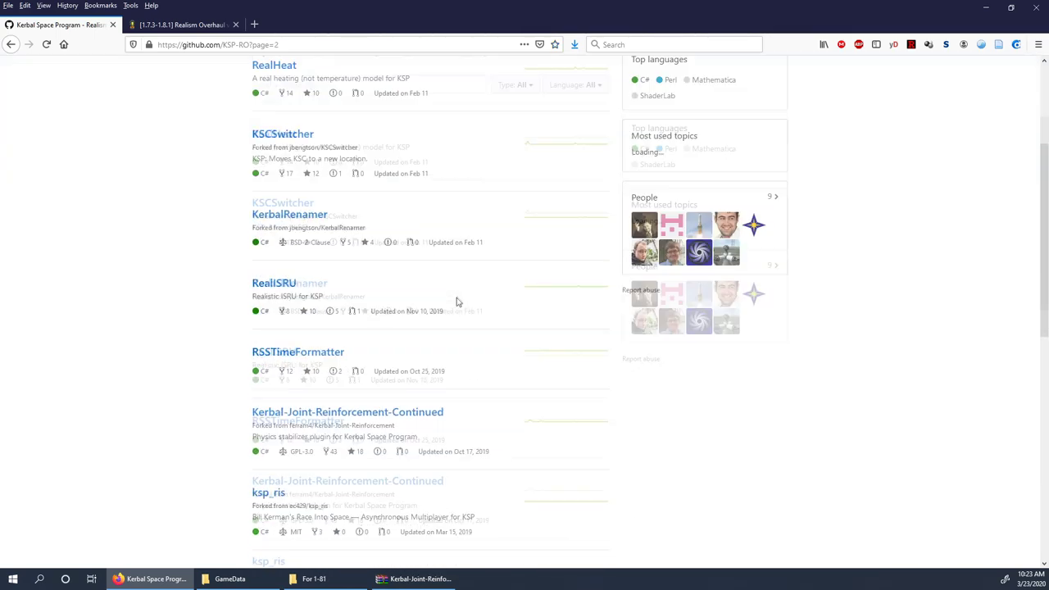
{"action": "scroll", "coordinate": [448, 502], "scroll_direction": "down", "scroll_amount": 5}
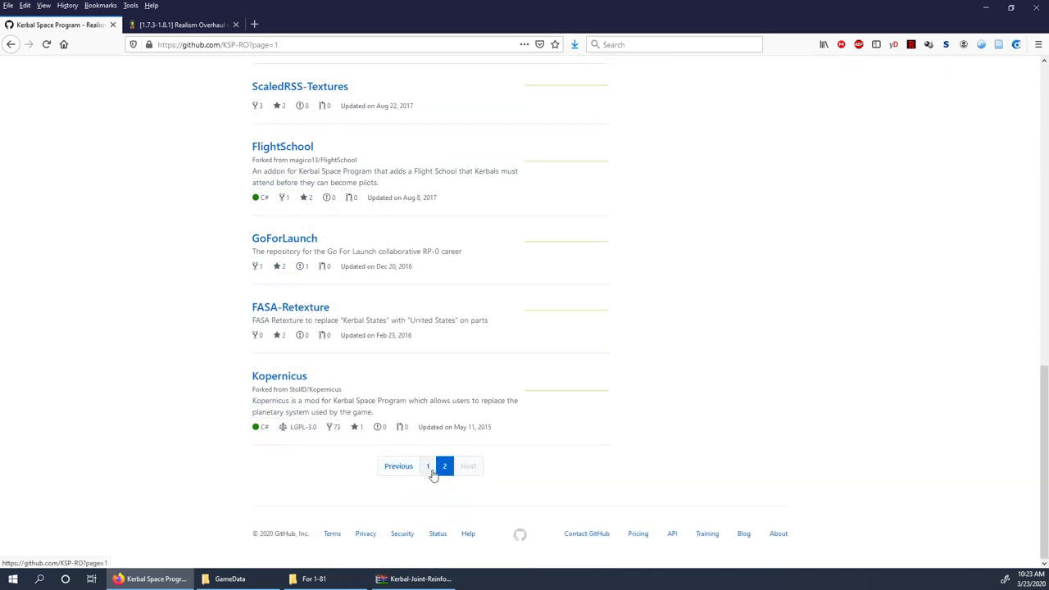
{"action": "left_click", "coordinate": [424, 467]}
{"action": "scroll", "coordinate": [426, 377], "scroll_direction": "down", "scroll_amount": 9}
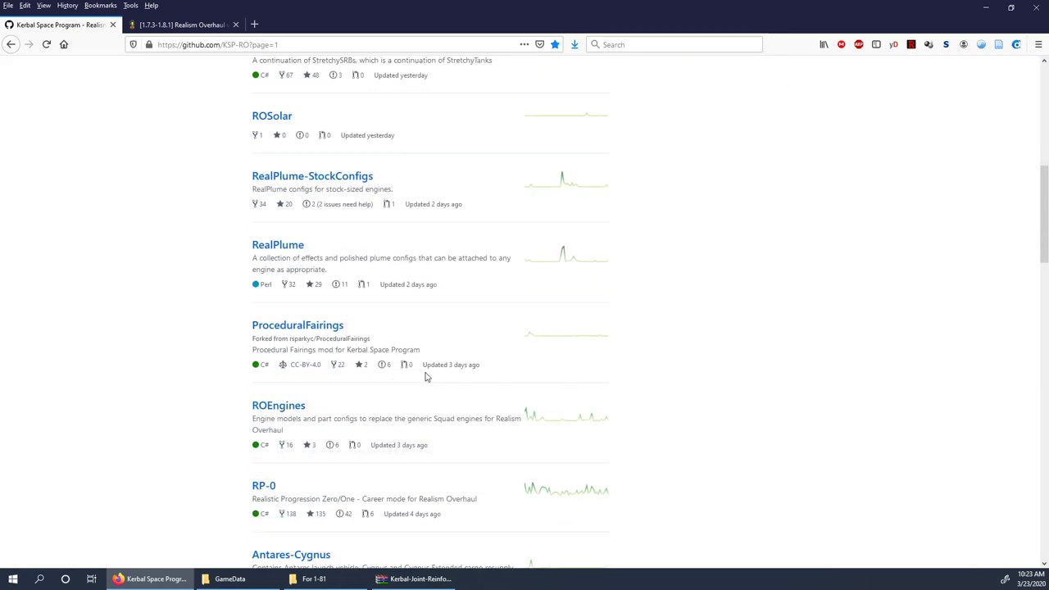
{"action": "scroll", "coordinate": [425, 375], "scroll_direction": "down", "scroll_amount": 7}
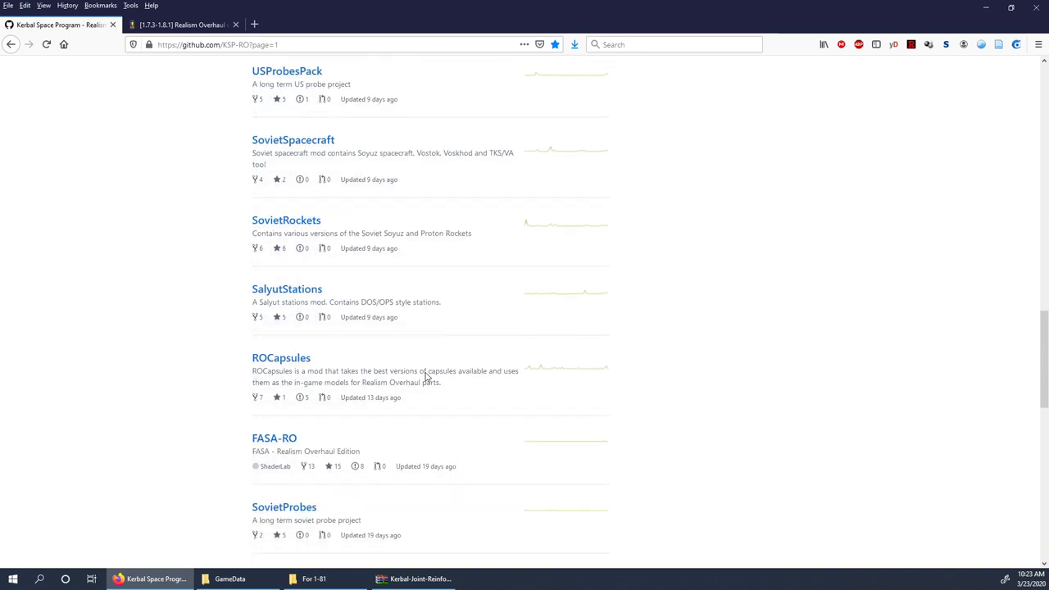
{"action": "scroll", "coordinate": [426, 374], "scroll_direction": "down", "scroll_amount": 7}
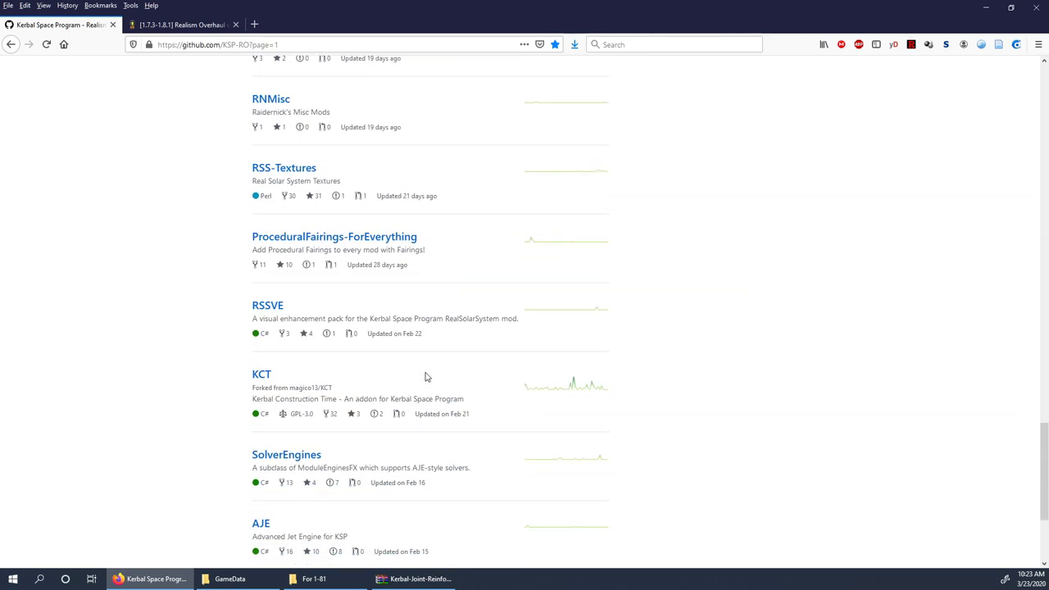
Open the Real Fuels link from the forum thread's dependency list in a new browser tab and switch to it
{"action": "left_click", "coordinate": [191, 24]}
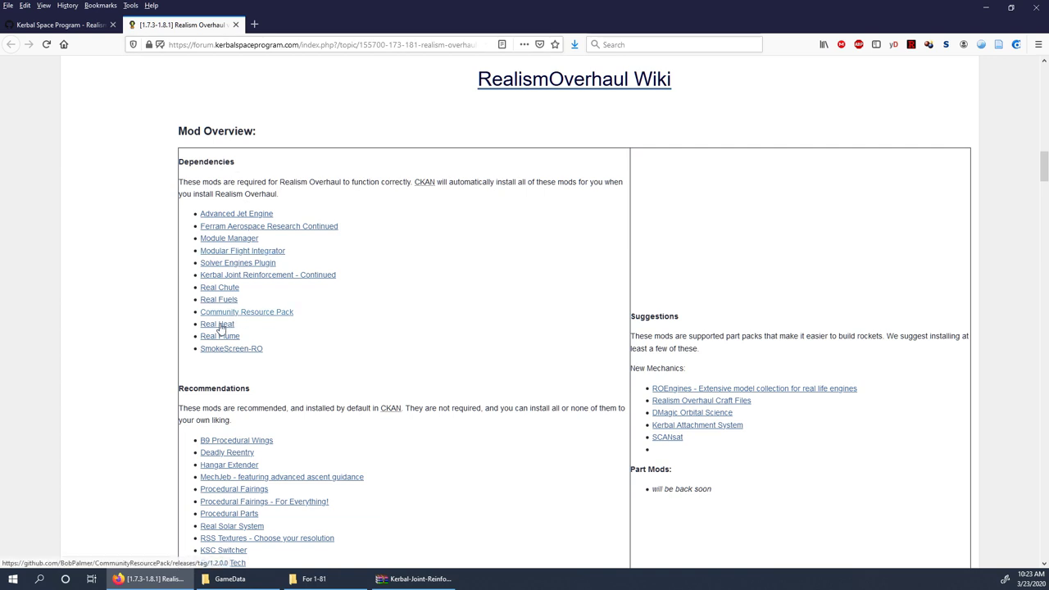
{"action": "right_click", "coordinate": [236, 301]}
{"action": "left_click", "coordinate": [239, 305]}
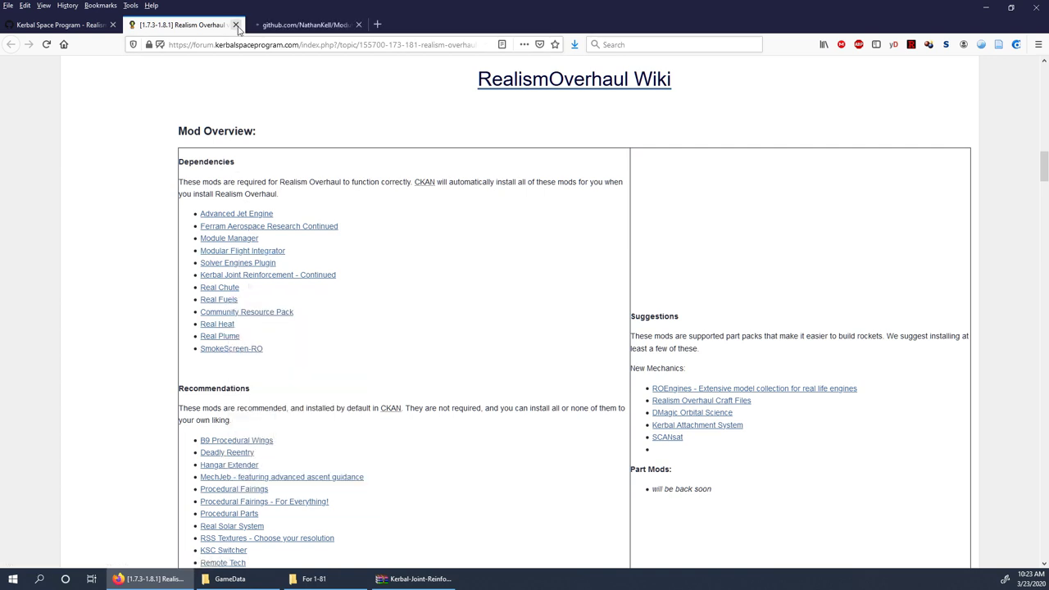
{"action": "left_click", "coordinate": [275, 25]}
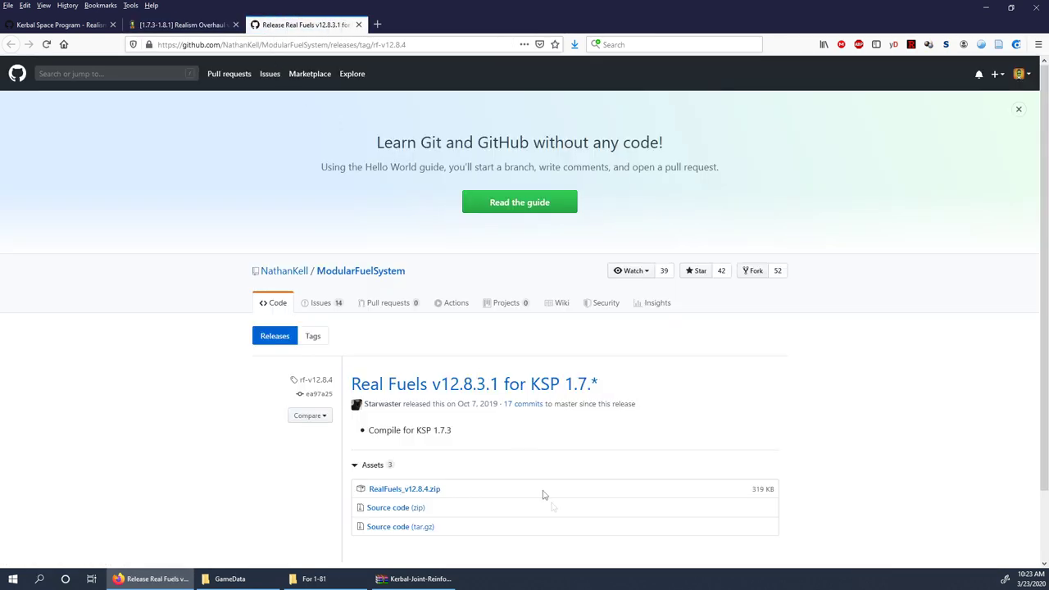
Download RealFuels_v12.8.4.zip from the Real Fuels release page into the For 1-81 folder
{"action": "left_click", "coordinate": [421, 489]}
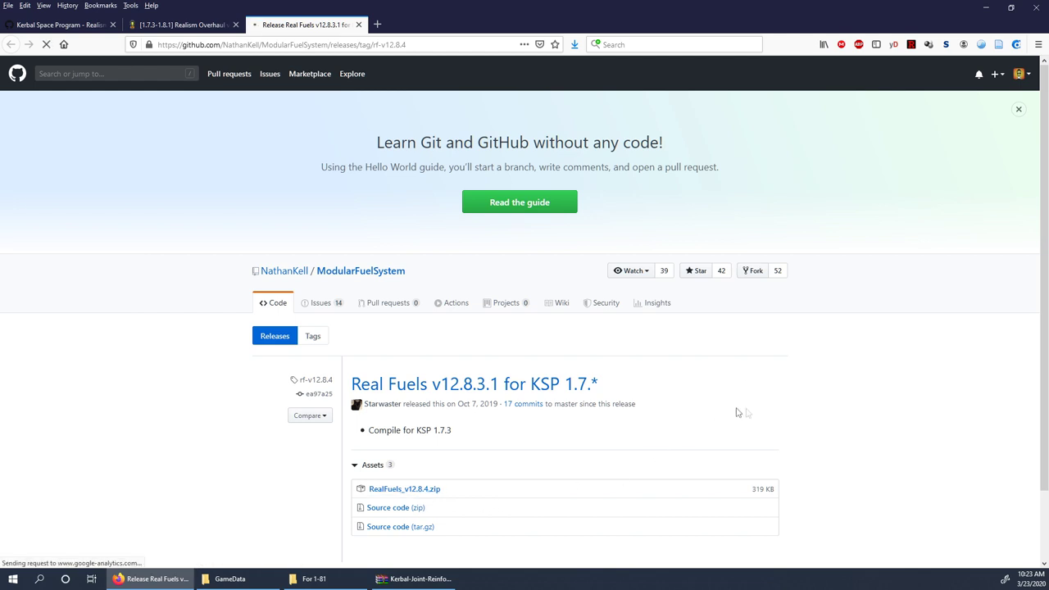
{"action": "left_click", "coordinate": [570, 339]}
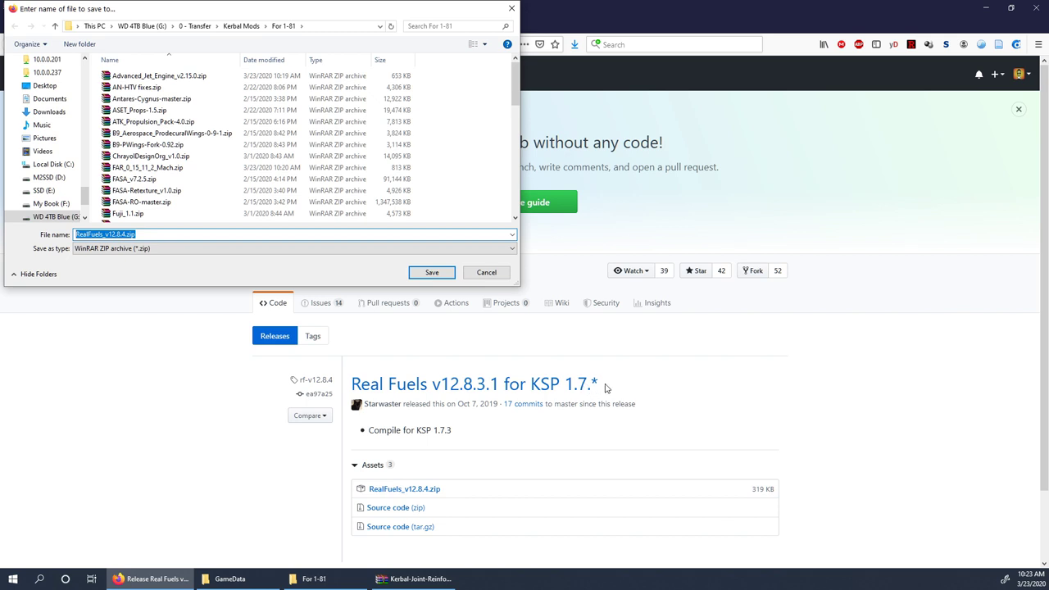
{"action": "left_click", "coordinate": [486, 272]}
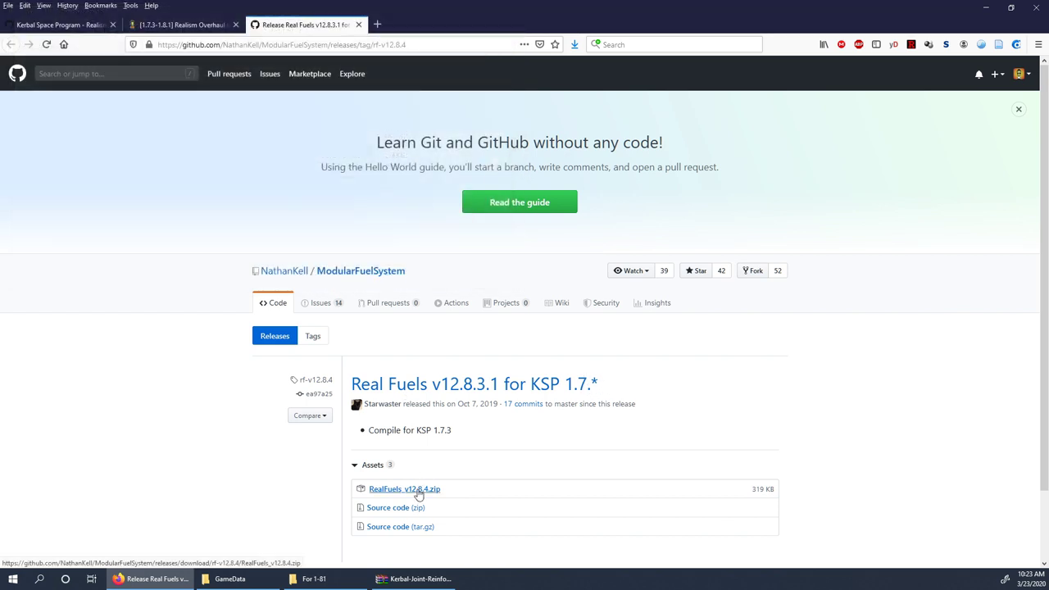
{"action": "left_click", "coordinate": [551, 492]}
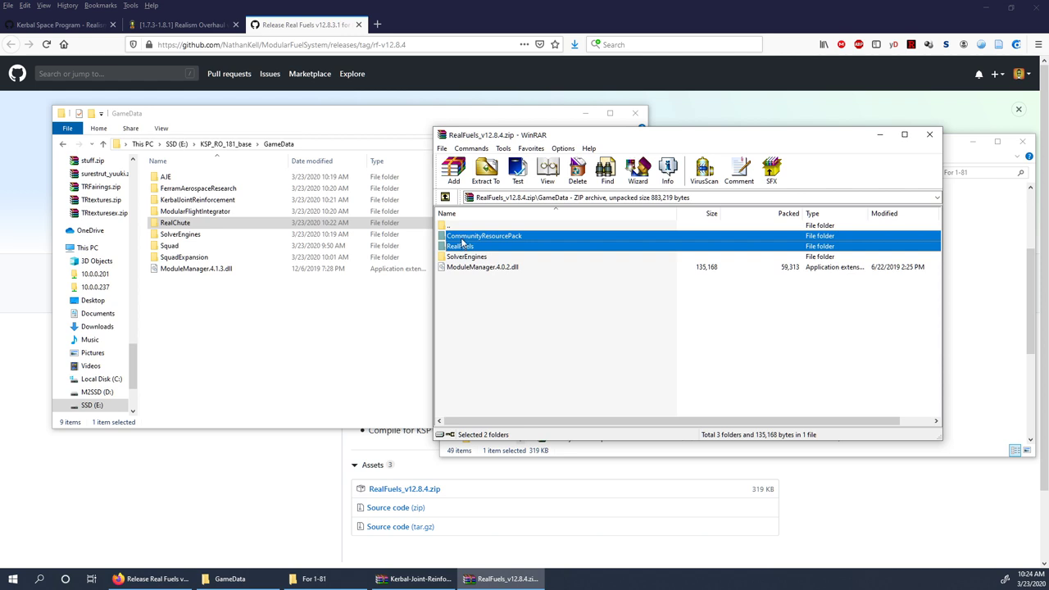
Extract only CommunityResourcePack and RealFuels from the RealFuels archive into the game's GameData, then close the archive and the Real Fuels release page
{"action": "left_click_drag", "start_coordinate": [463, 241], "coordinate": [330, 331]}
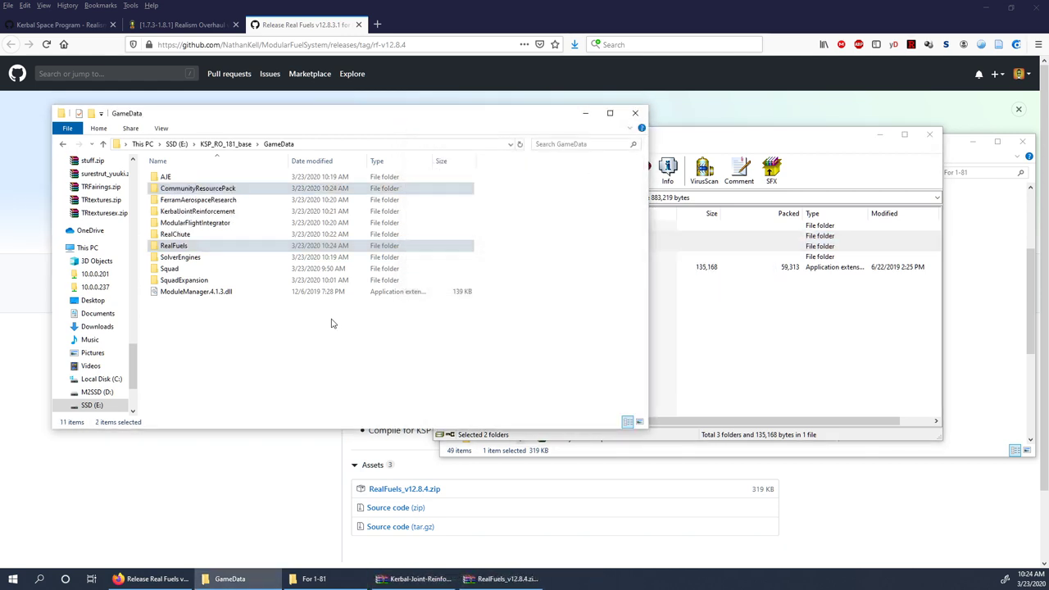
{"action": "left_click", "coordinate": [747, 356]}
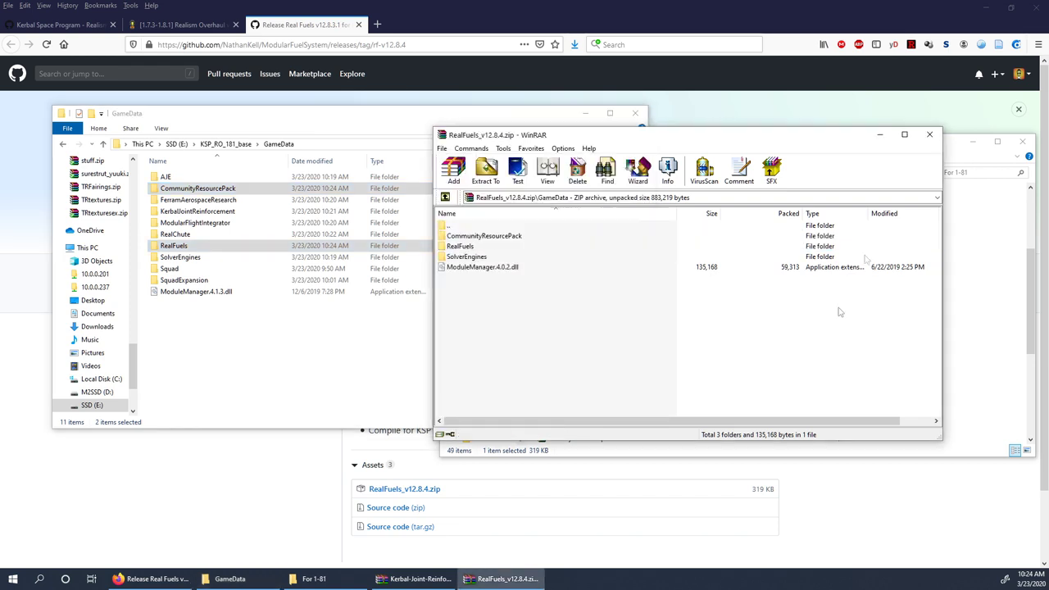
{"action": "left_click", "coordinate": [929, 133]}
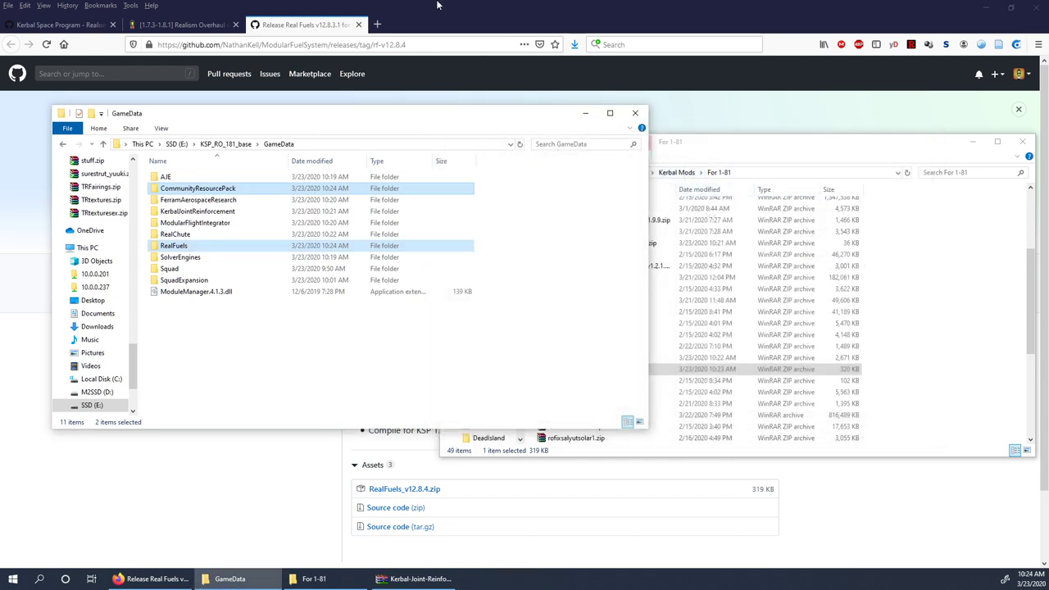
{"action": "left_click", "coordinate": [389, 23]}
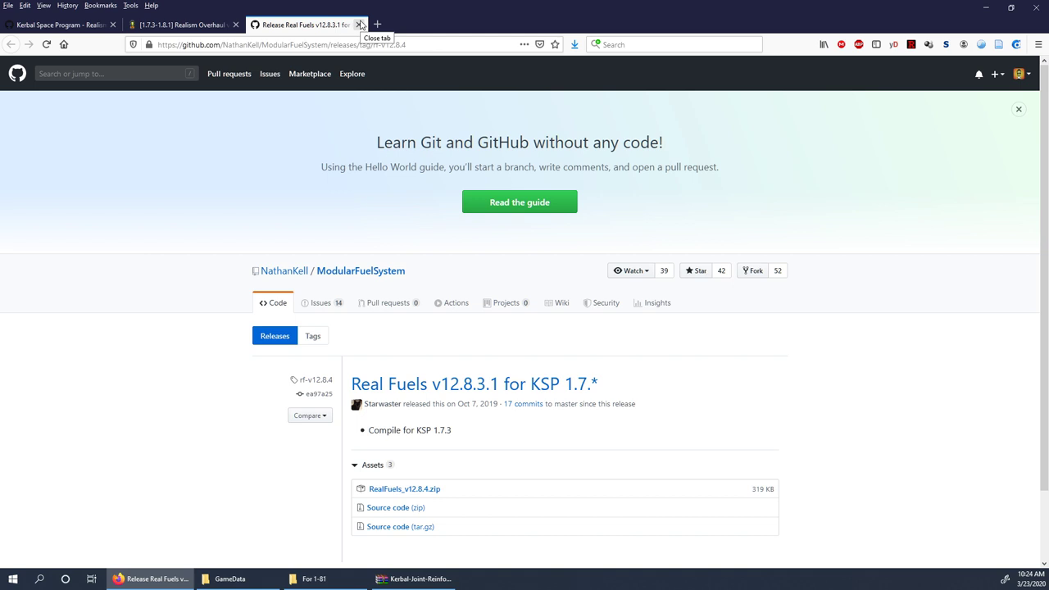
{"action": "left_click", "coordinate": [359, 24]}
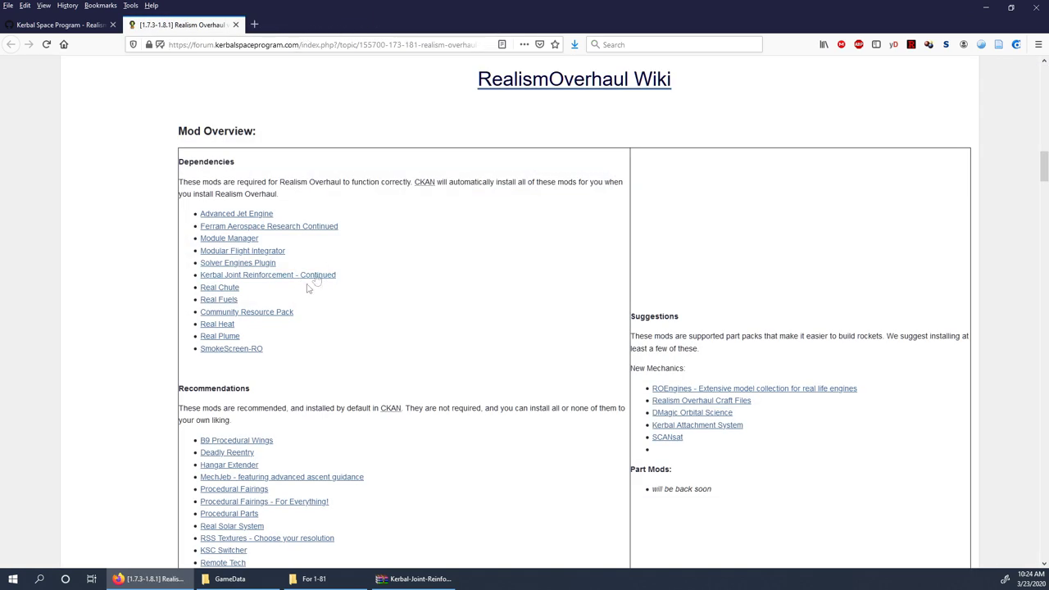
Check the game's GameData folder for the Community Resource Pack dependency, and return to the forum thread
{"action": "right_click", "coordinate": [250, 314]}
{"action": "left_click", "coordinate": [266, 579]}
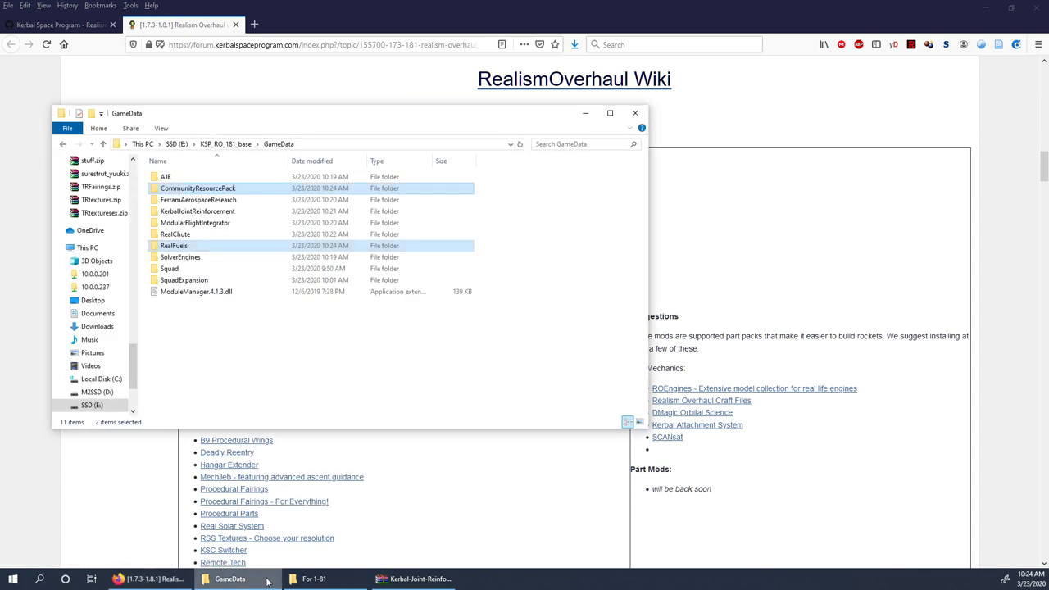
{"action": "key", "text": "alt+Tab"}
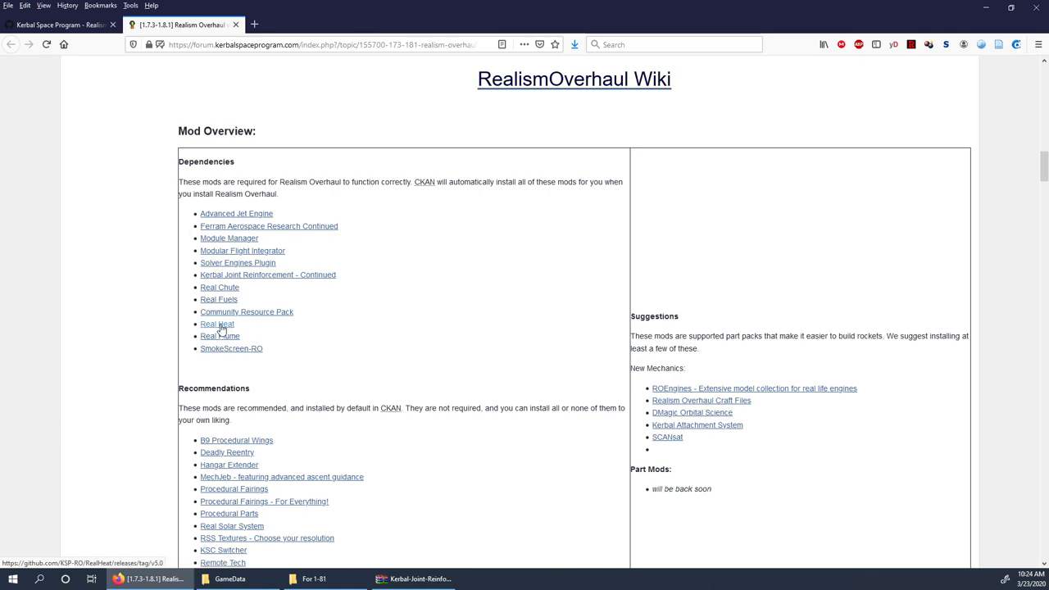
Find the RealHeat repository on page 2 of the KSP-RO repository list and open it in a new browser tab
{"action": "left_click", "coordinate": [74, 24]}
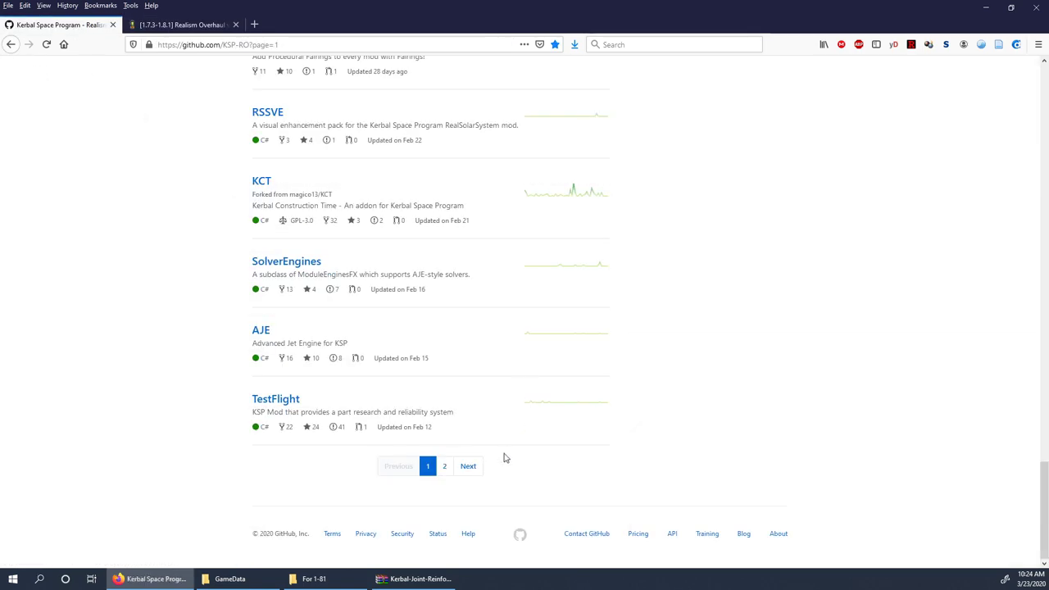
{"action": "scroll", "coordinate": [504, 458], "scroll_direction": "up", "scroll_amount": 20}
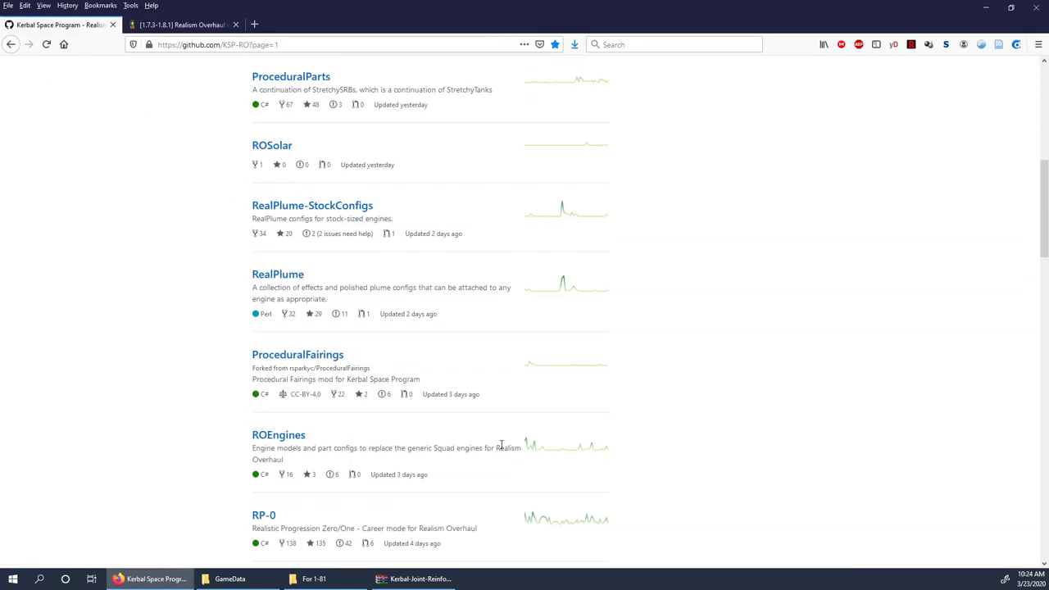
{"action": "scroll", "coordinate": [502, 446], "scroll_direction": "up", "scroll_amount": 6}
{"action": "scroll", "coordinate": [500, 451], "scroll_direction": "down", "scroll_amount": 9}
{"action": "scroll", "coordinate": [498, 454], "scroll_direction": "down", "scroll_amount": 15}
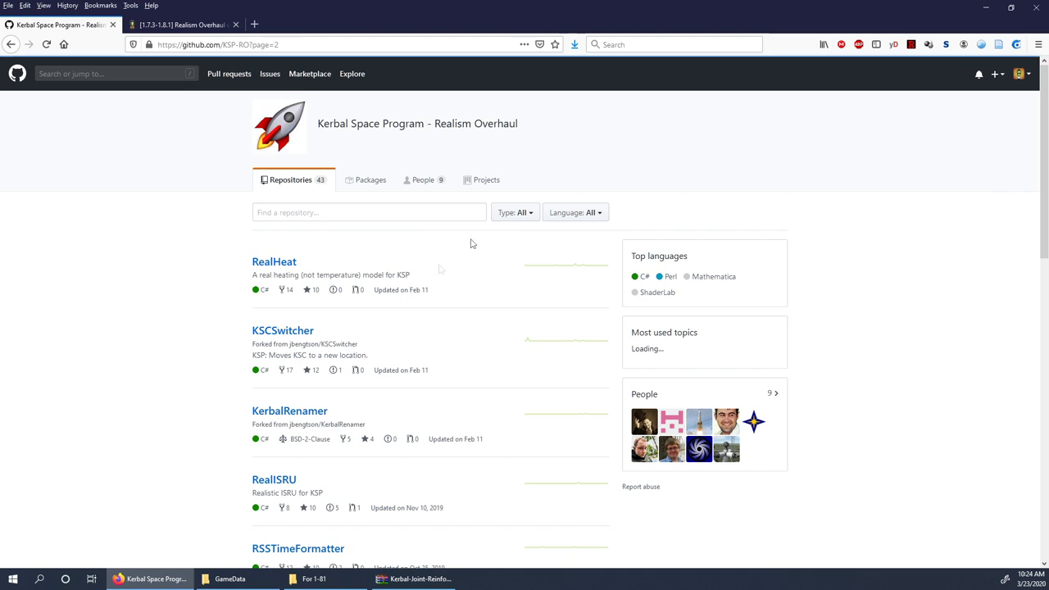
{"action": "right_click", "coordinate": [269, 262]}
{"action": "left_click", "coordinate": [287, 275]}
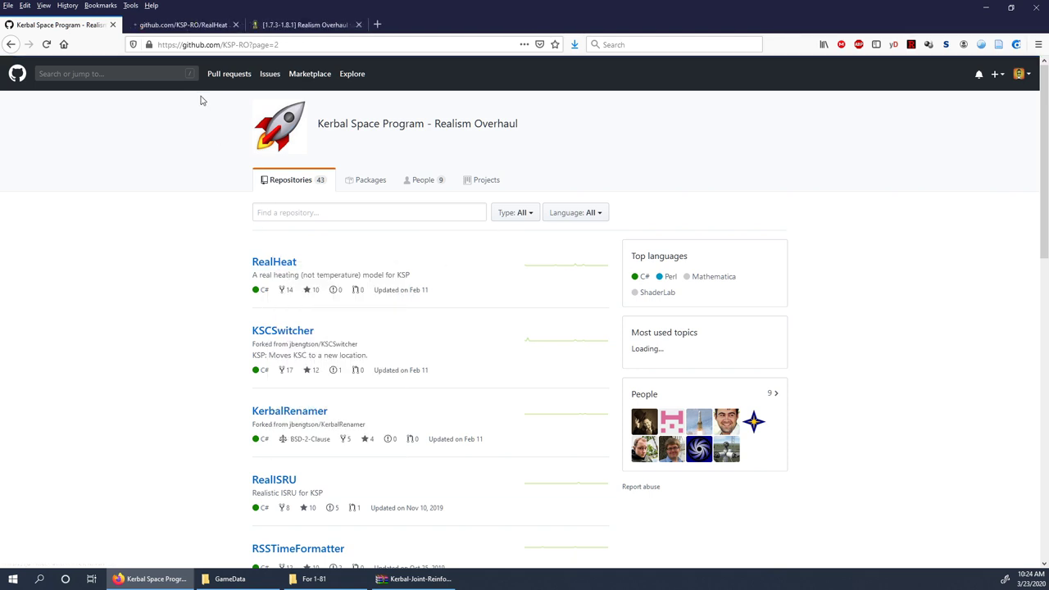
{"action": "left_click", "coordinate": [184, 24]}
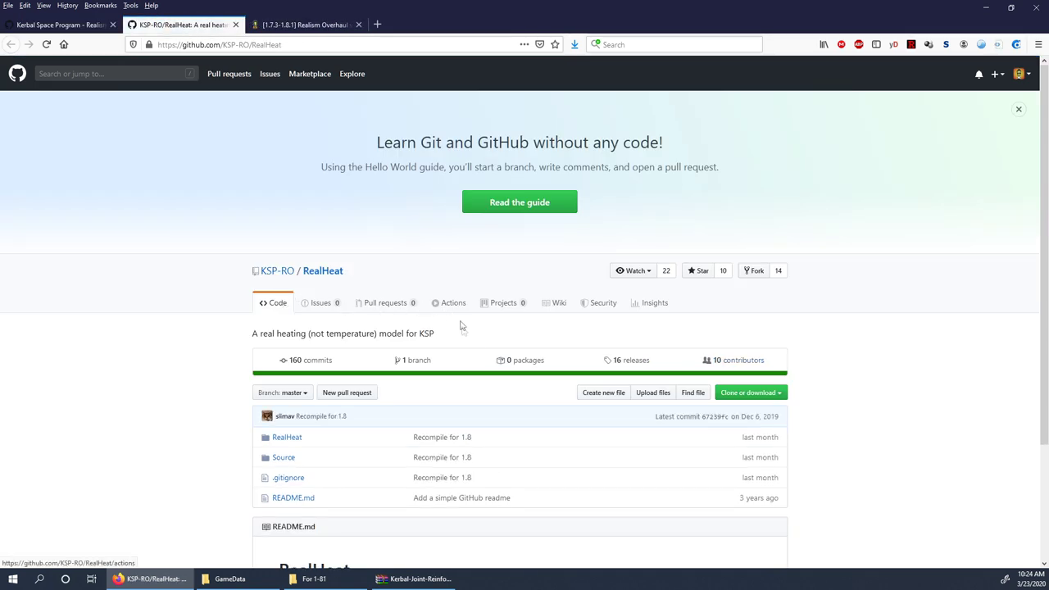
Download RealHeat_v5.1.zip from the RealHeat releases, extract its RealHeat folder into the game's GameData, and close the archive
{"action": "left_click", "coordinate": [628, 367]}
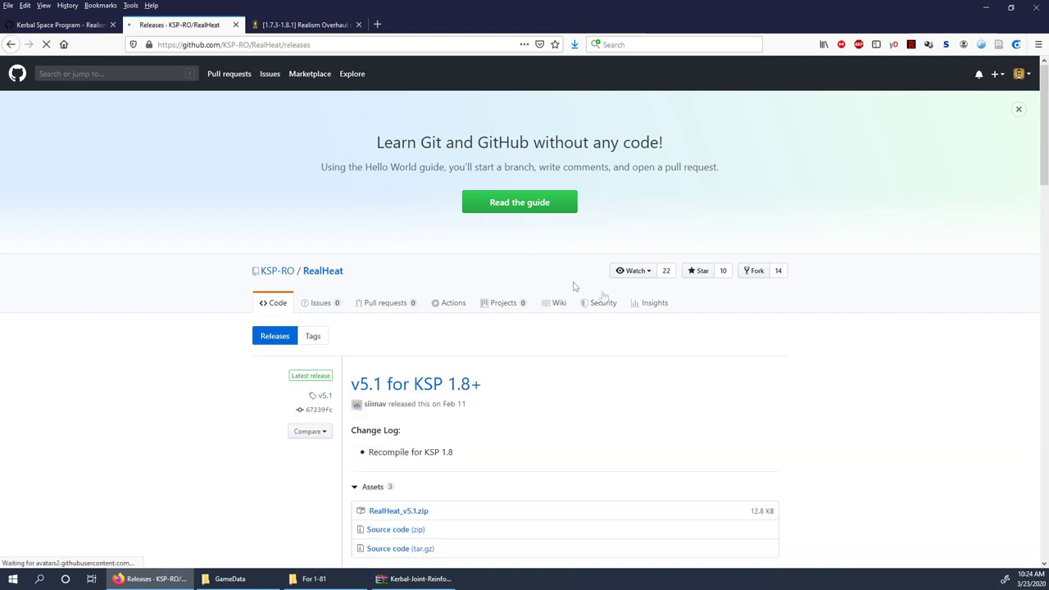
{"action": "scroll", "coordinate": [397, 374], "scroll_direction": "down", "scroll_amount": 5}
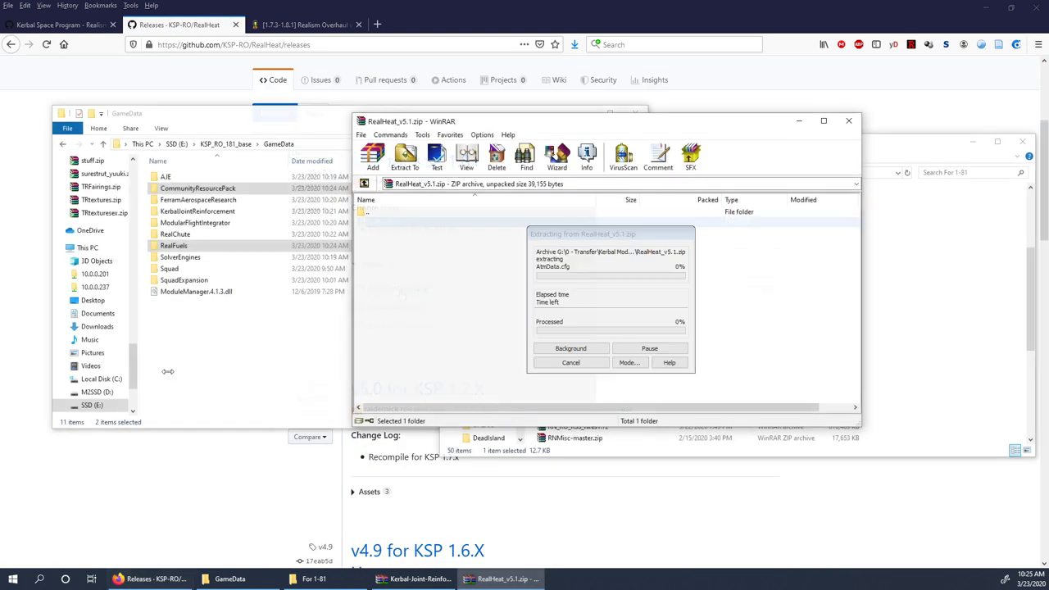
{"action": "left_click", "coordinate": [246, 369]}
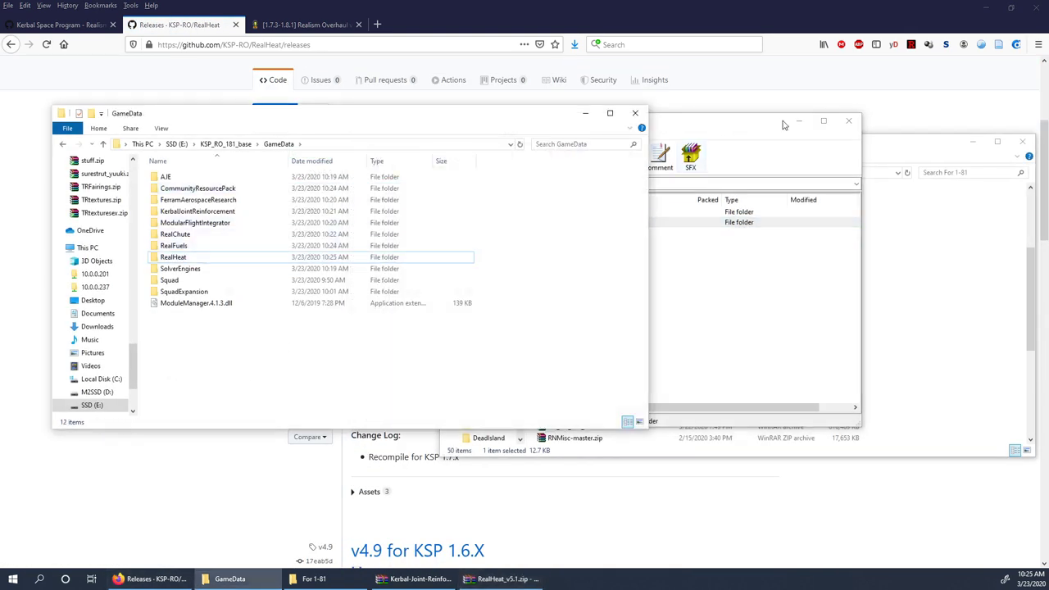
{"action": "left_click", "coordinate": [848, 121]}
{"action": "left_click", "coordinate": [585, 8]}
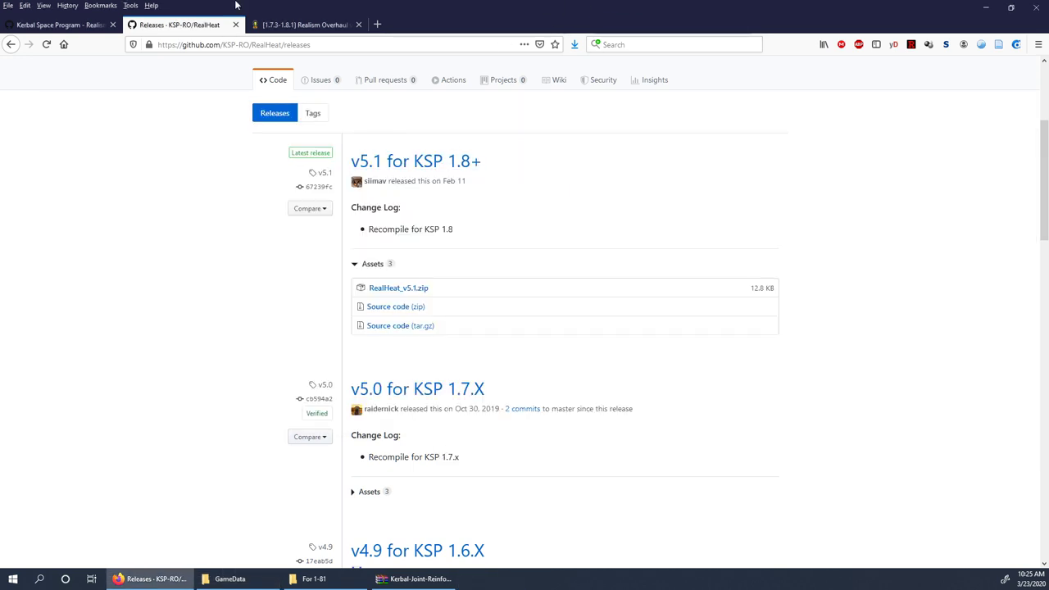
Check the forum thread's remaining dependencies and look through both pages of the KSP-RO repository list for SmokeScreen
{"action": "left_click", "coordinate": [300, 20]}
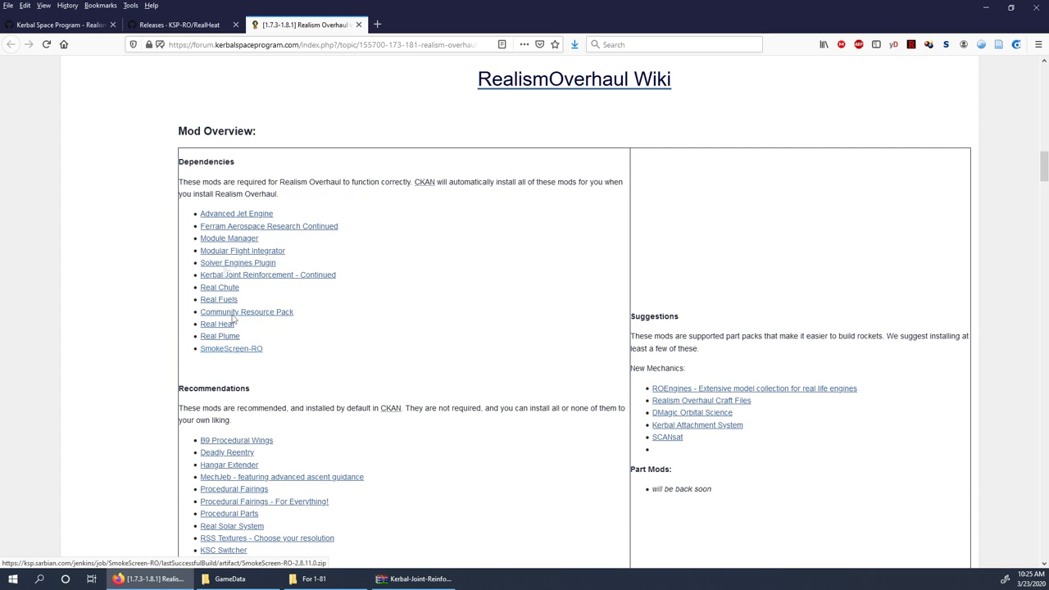
{"action": "left_click", "coordinate": [90, 24]}
{"action": "scroll", "coordinate": [447, 363], "scroll_direction": "down", "scroll_amount": 5}
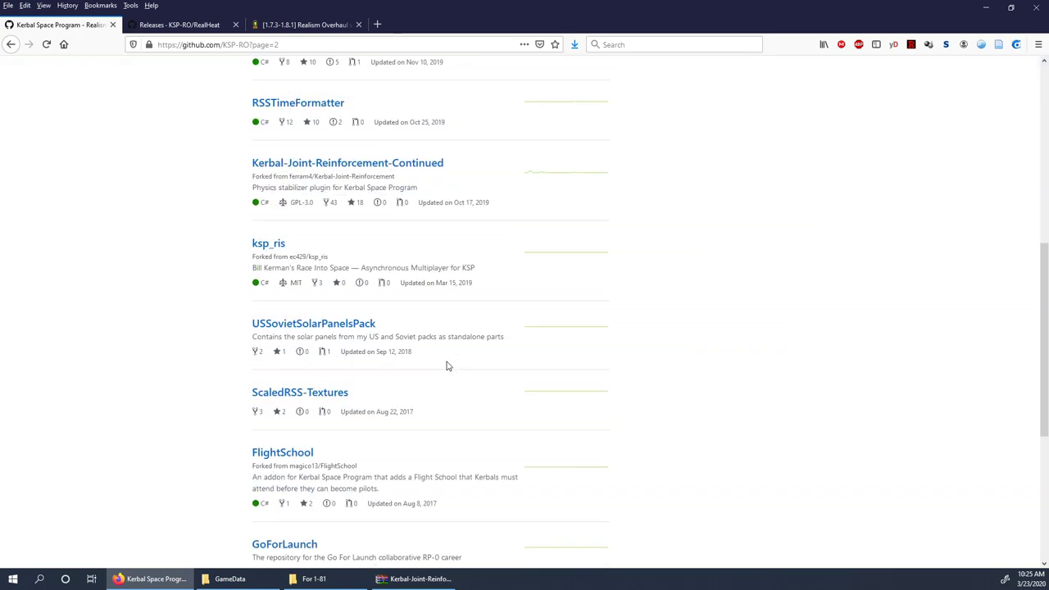
{"action": "scroll", "coordinate": [446, 366], "scroll_direction": "down", "scroll_amount": 4}
{"action": "left_click", "coordinate": [429, 468]}
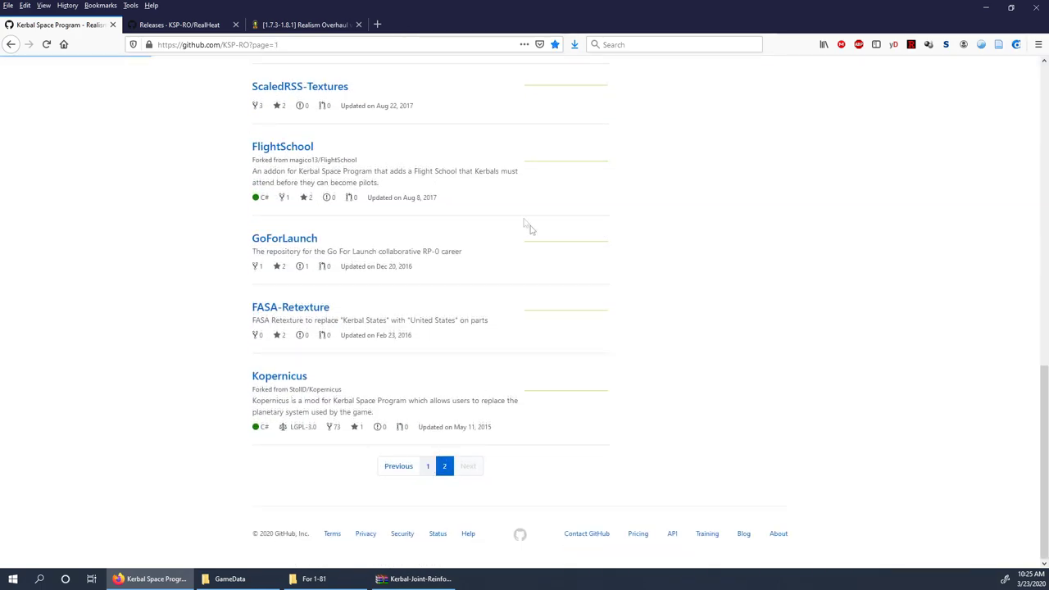
{"action": "scroll", "coordinate": [545, 238], "scroll_direction": "down", "scroll_amount": 8}
{"action": "scroll", "coordinate": [456, 282], "scroll_direction": "down", "scroll_amount": 10}
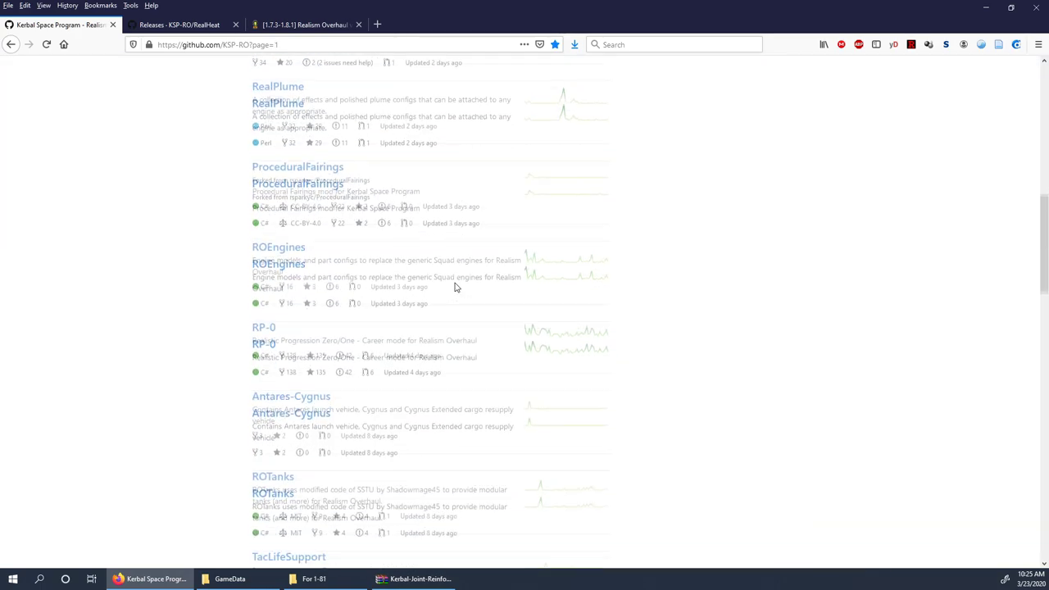
{"action": "scroll", "coordinate": [455, 287], "scroll_direction": "down", "scroll_amount": 10}
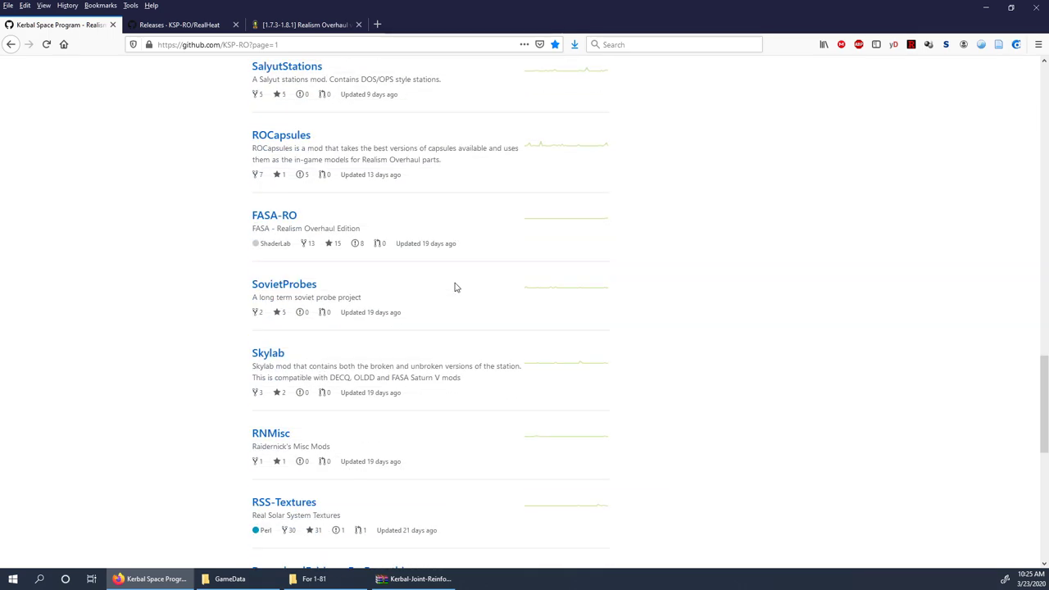
Try to open the SmokeScreen-RO download link from the forum thread's dependency list, and close the page it opens
{"action": "key", "text": "ctrl+Tab"}
{"action": "left_click", "coordinate": [244, 357]}
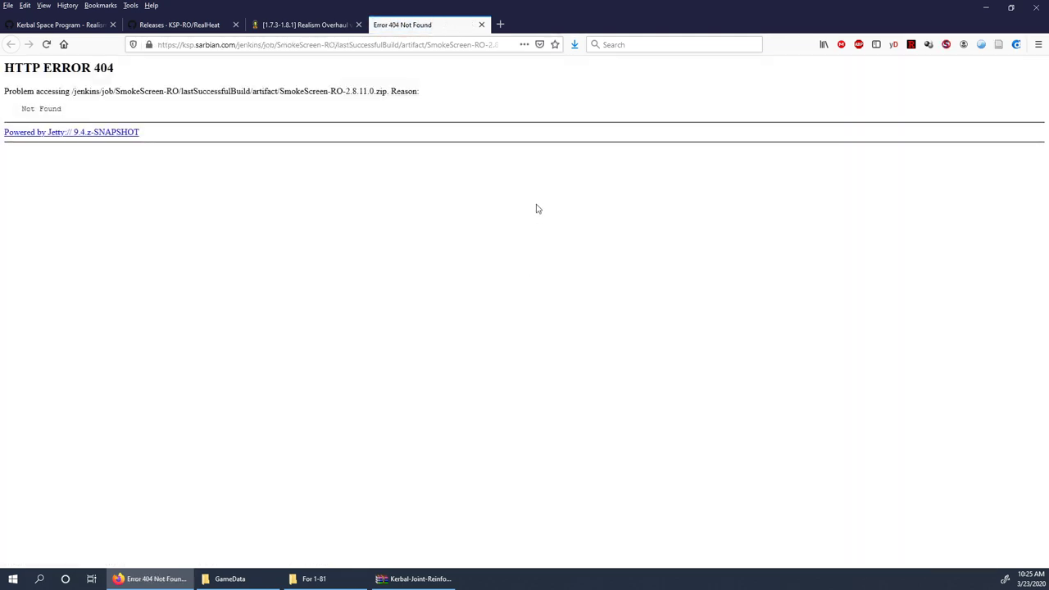
{"action": "left_click", "coordinate": [482, 25]}
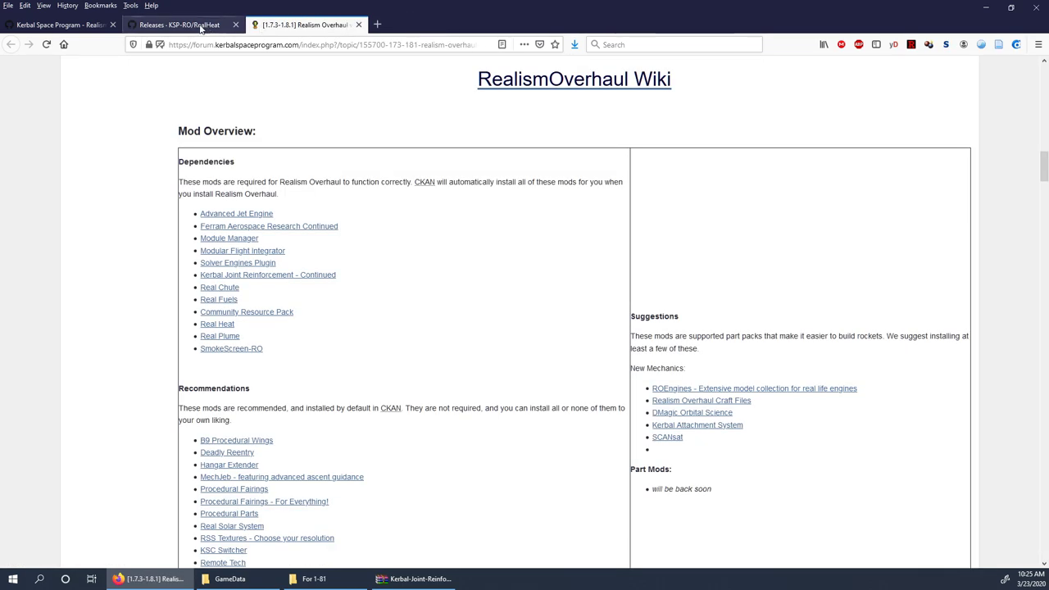
Recheck the KSP-RO repository list, and open the Real Plume link from the forum thread's dependency list in a new browser tab
{"action": "left_click", "coordinate": [58, 18]}
{"action": "scroll", "coordinate": [440, 335], "scroll_direction": "up", "scroll_amount": 10}
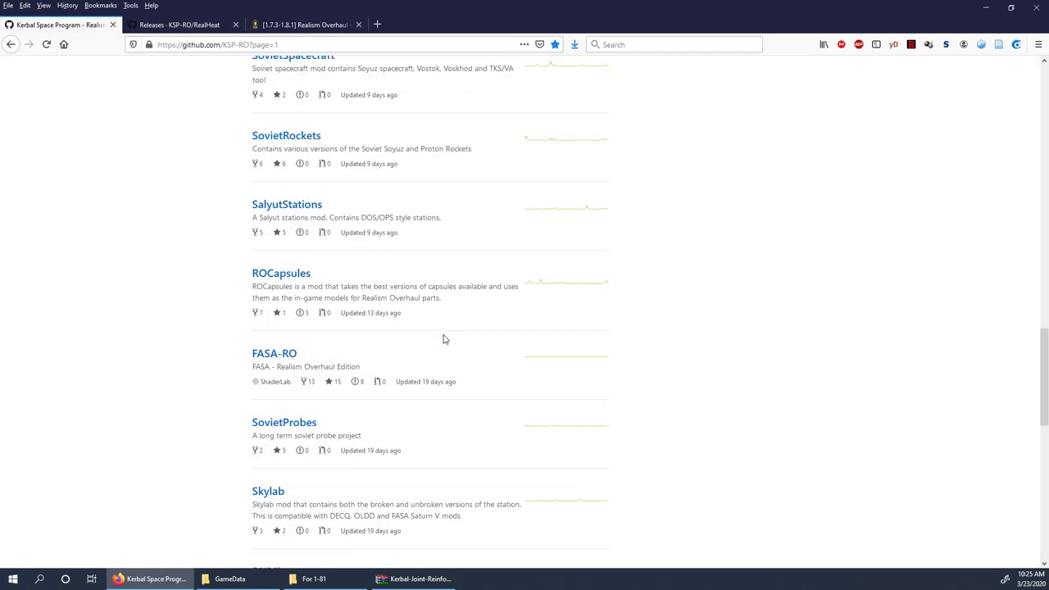
{"action": "scroll", "coordinate": [443, 338], "scroll_direction": "up", "scroll_amount": 5}
{"action": "left_click", "coordinate": [291, 25]}
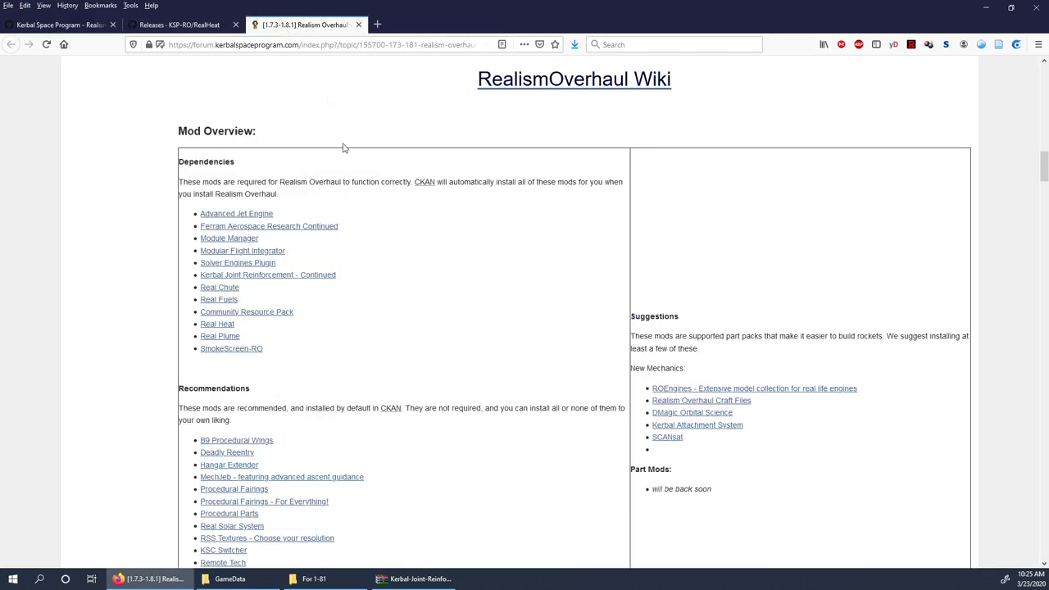
{"action": "right_click", "coordinate": [227, 340]}
{"action": "left_click", "coordinate": [270, 349]}
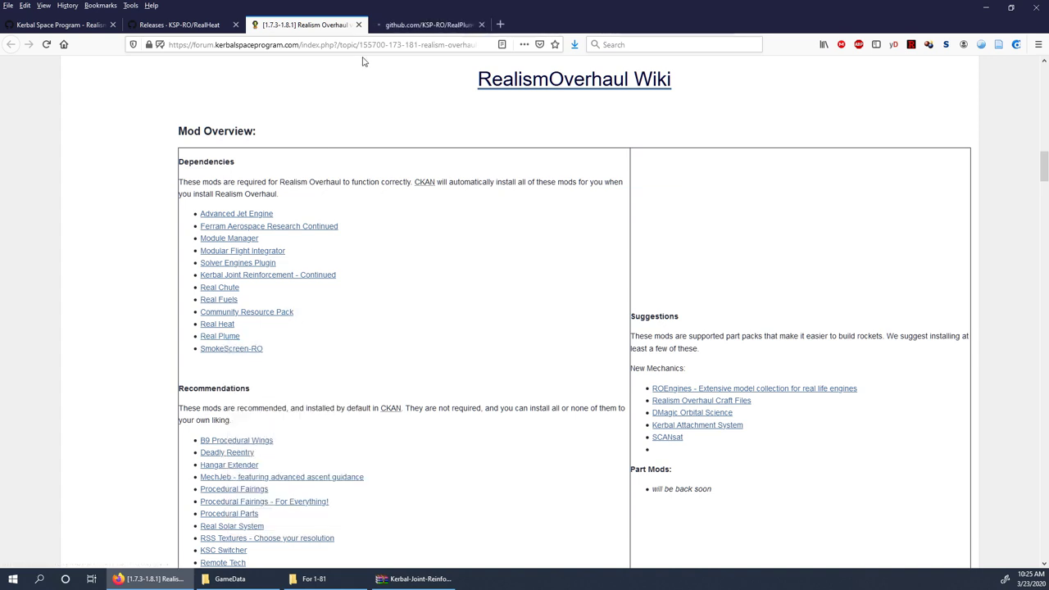
{"action": "left_click", "coordinate": [396, 25]}
{"action": "scroll", "coordinate": [498, 227], "scroll_direction": "down", "scroll_amount": 3}
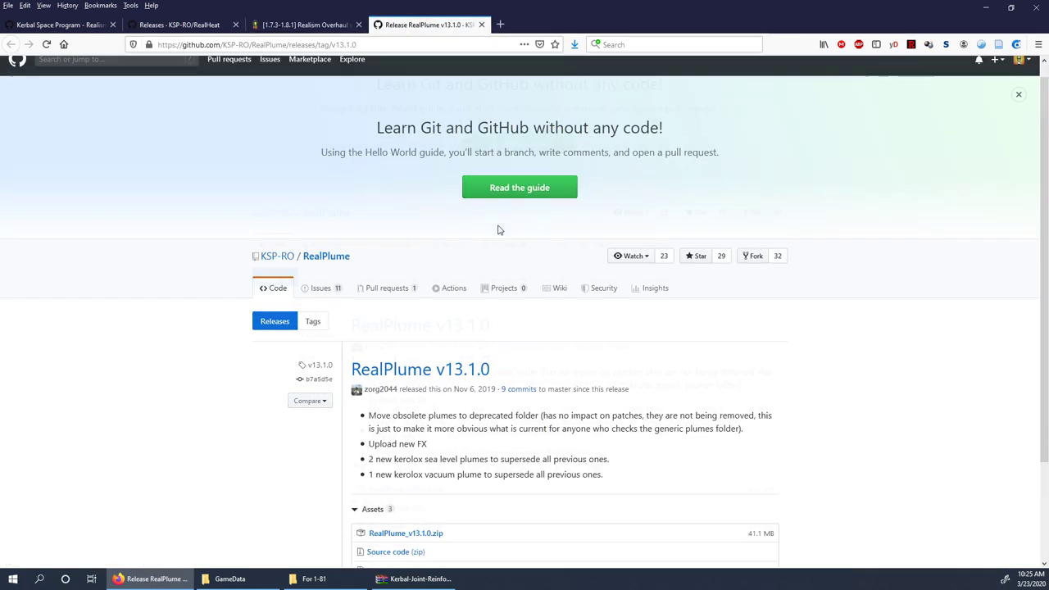
{"action": "scroll", "coordinate": [498, 228], "scroll_direction": "up", "scroll_amount": 2}
Search the whole Kerbal Space Program forum for "smokescreen" from the Realism Overhaul thread
{"action": "left_click", "coordinate": [300, 24]}
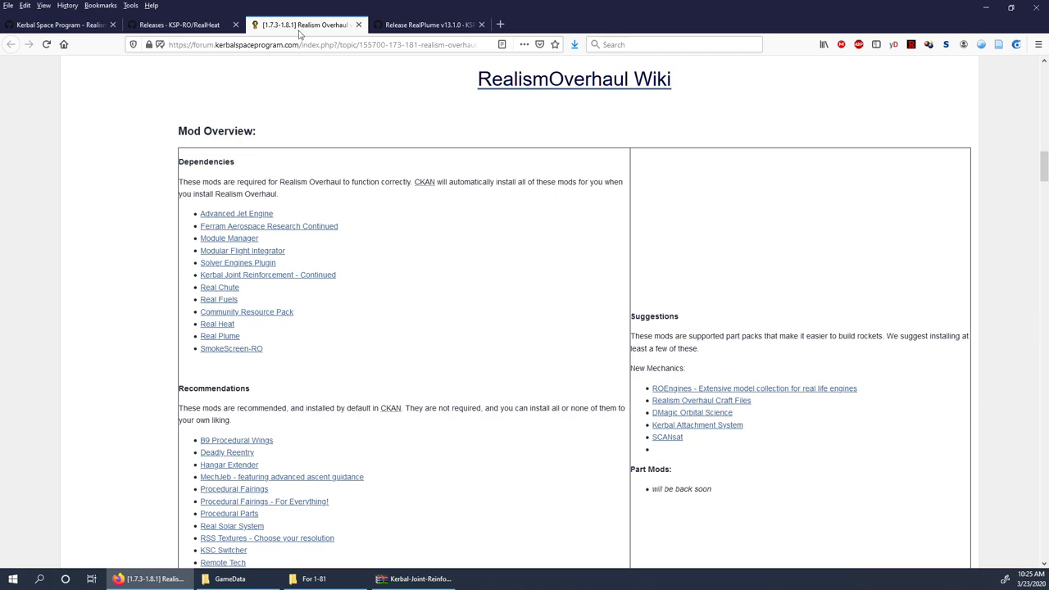
{"action": "scroll", "coordinate": [347, 158], "scroll_direction": "up", "scroll_amount": 15}
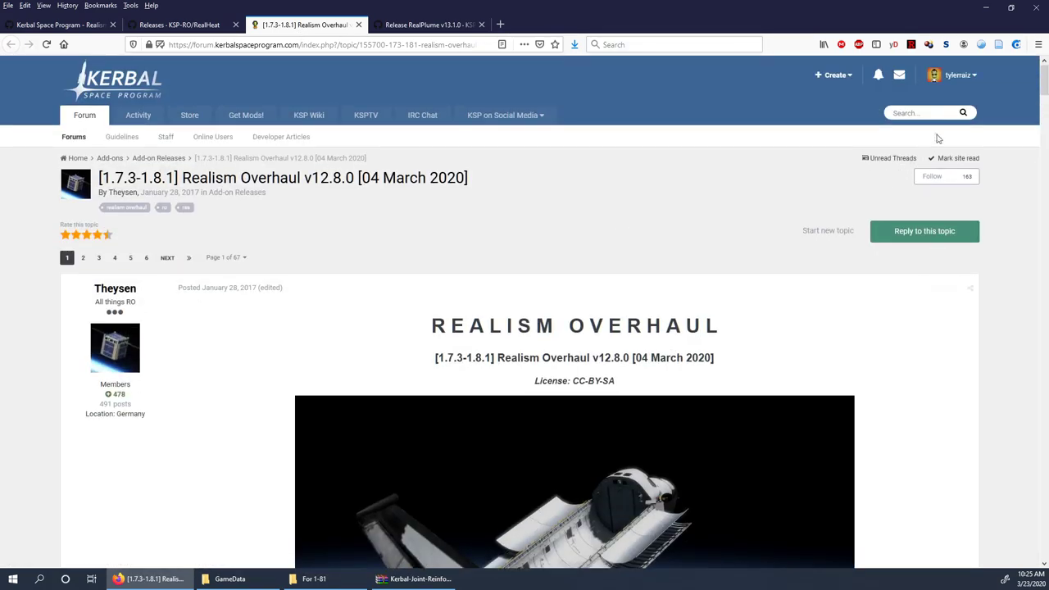
{"action": "left_click", "coordinate": [918, 113]}
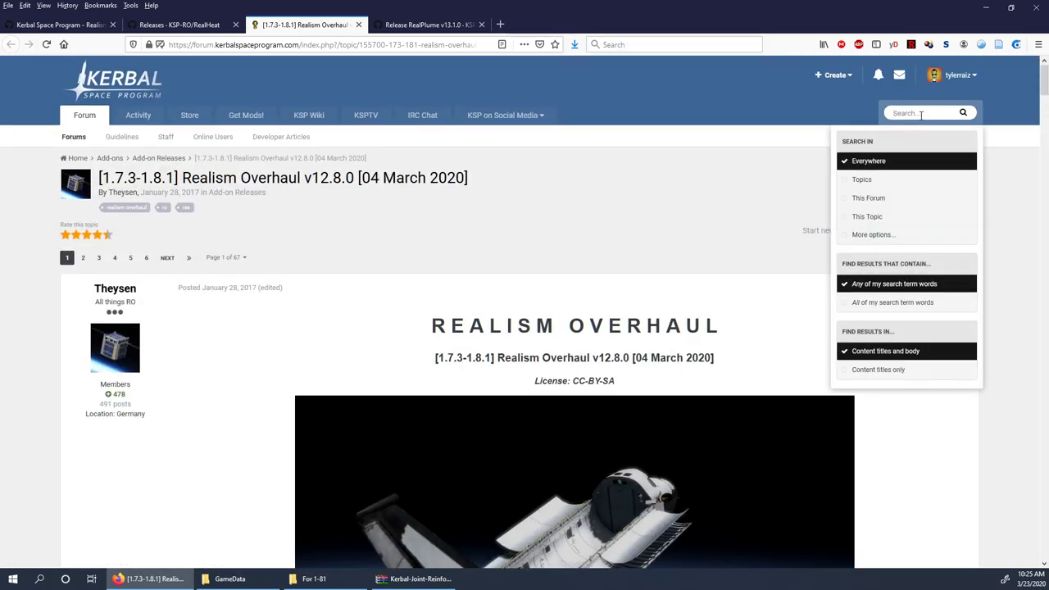
{"action": "type", "text": "smokescreen"}
{"action": "key", "text": "Return"}
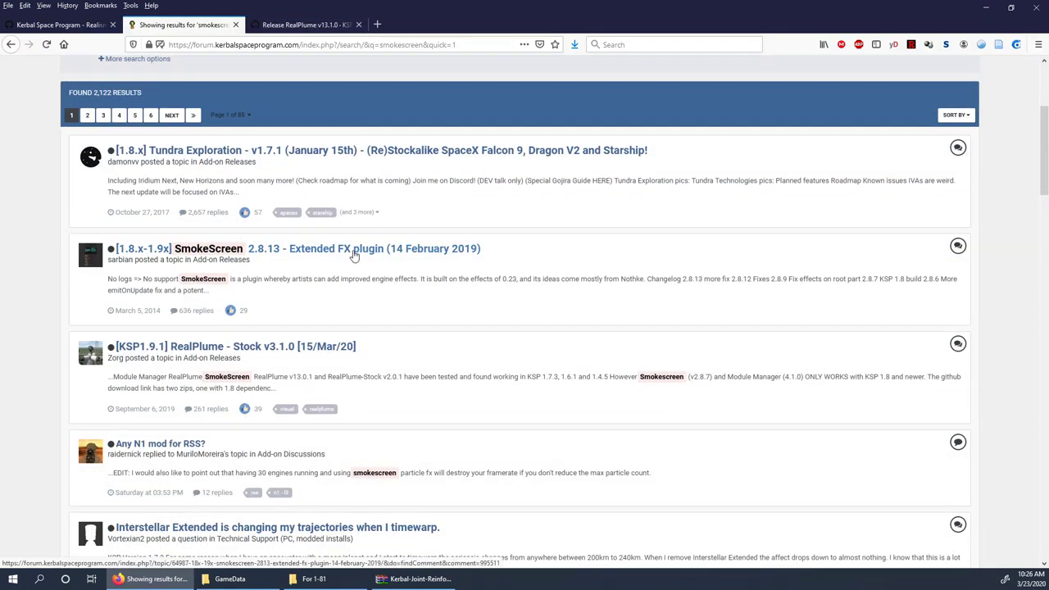
Open the SmokeScreen 2.8.13 thread in a new tab, restore the Realism Overhaul thread, and find SmokeScreen's download list
{"action": "right_click", "coordinate": [354, 254]}
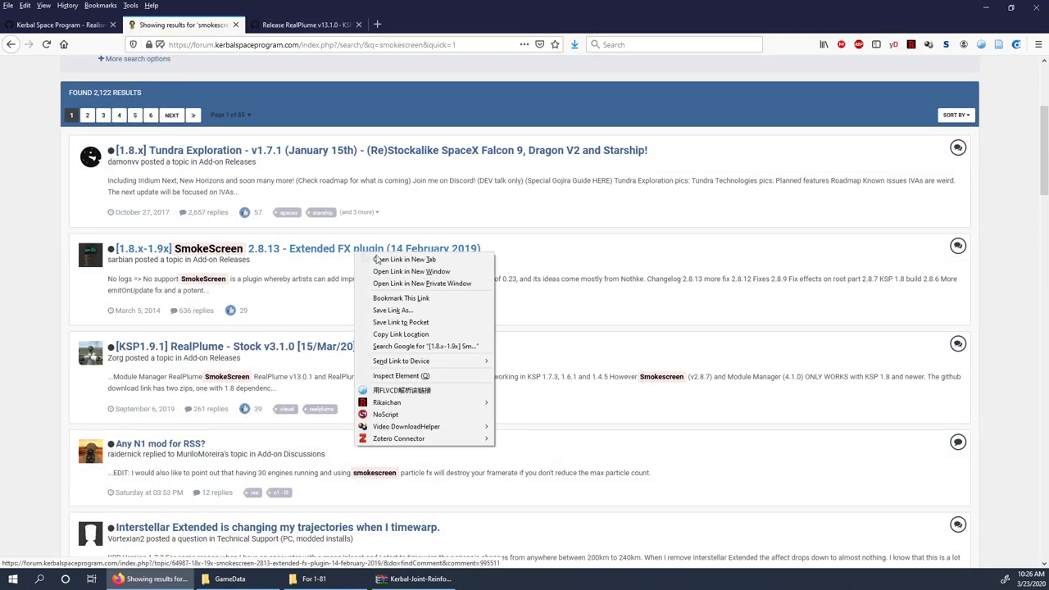
{"action": "left_click", "coordinate": [382, 260]}
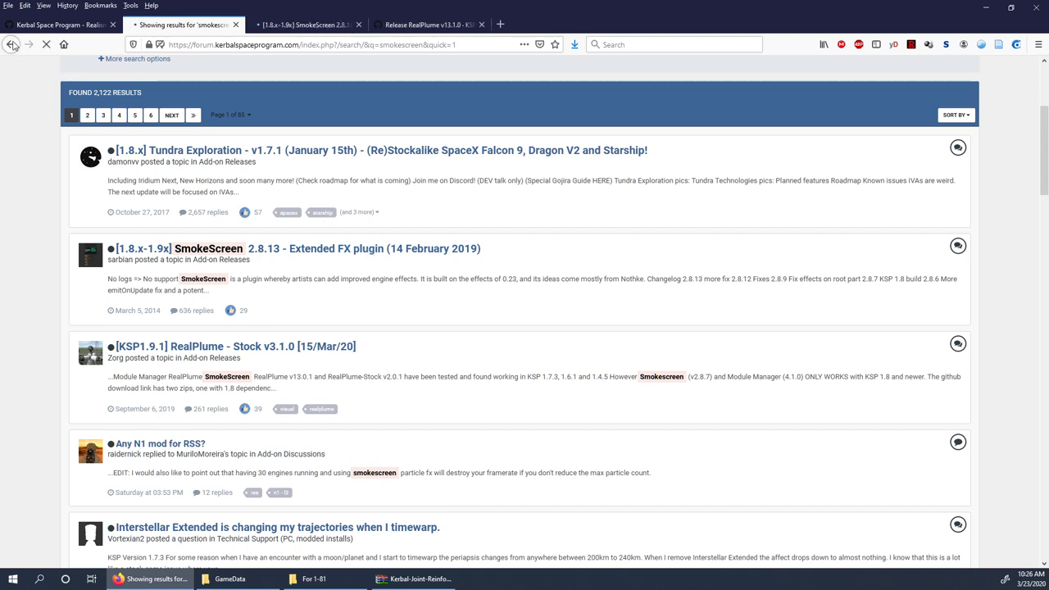
{"action": "key", "text": "alt+Left"}
{"action": "left_click", "coordinate": [296, 42]}
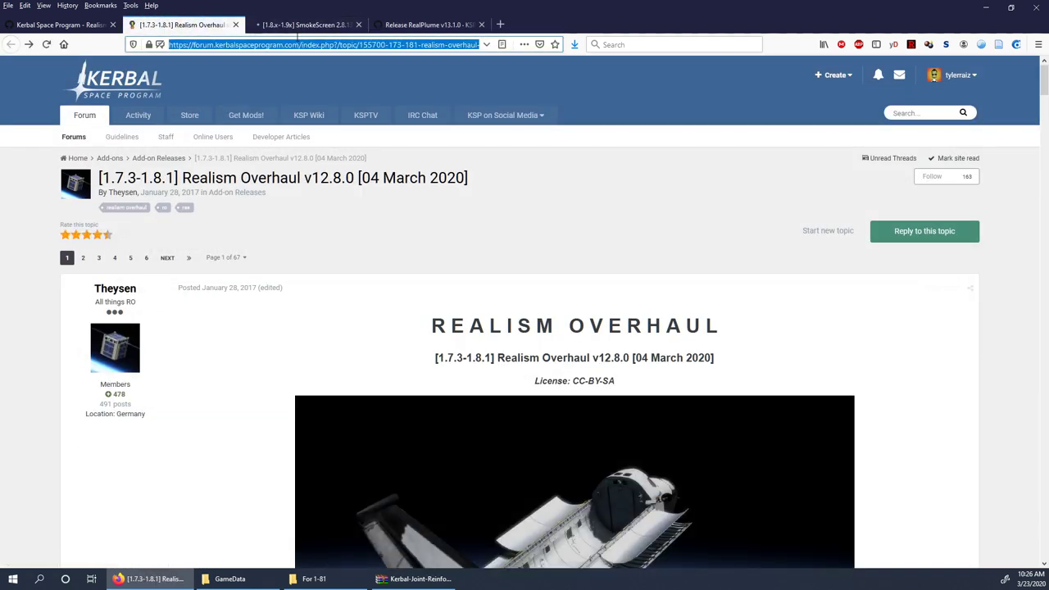
{"action": "left_click", "coordinate": [305, 20]}
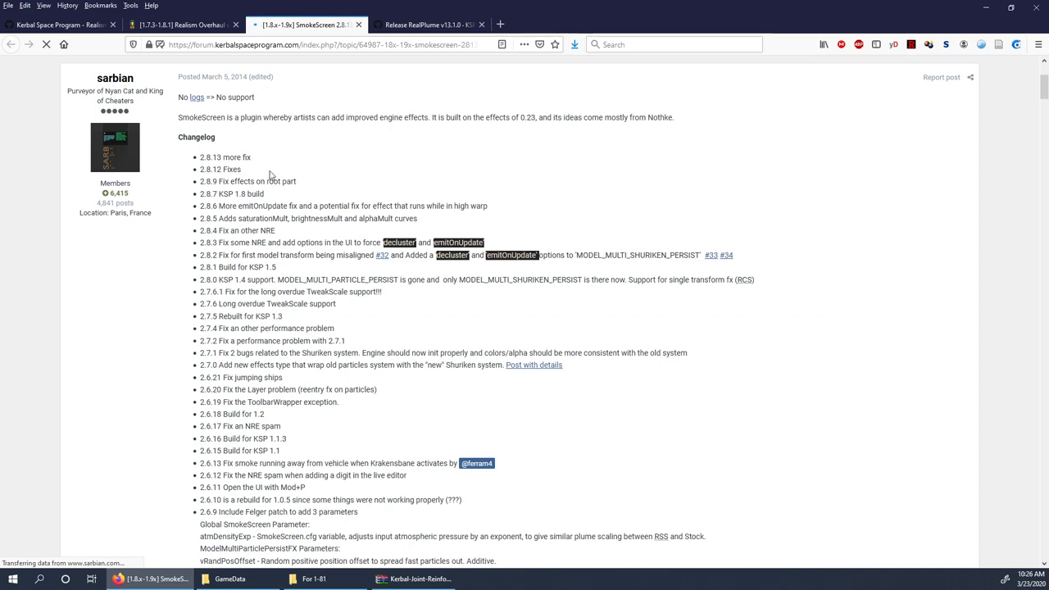
{"action": "scroll", "coordinate": [273, 176], "scroll_direction": "down", "scroll_amount": 15}
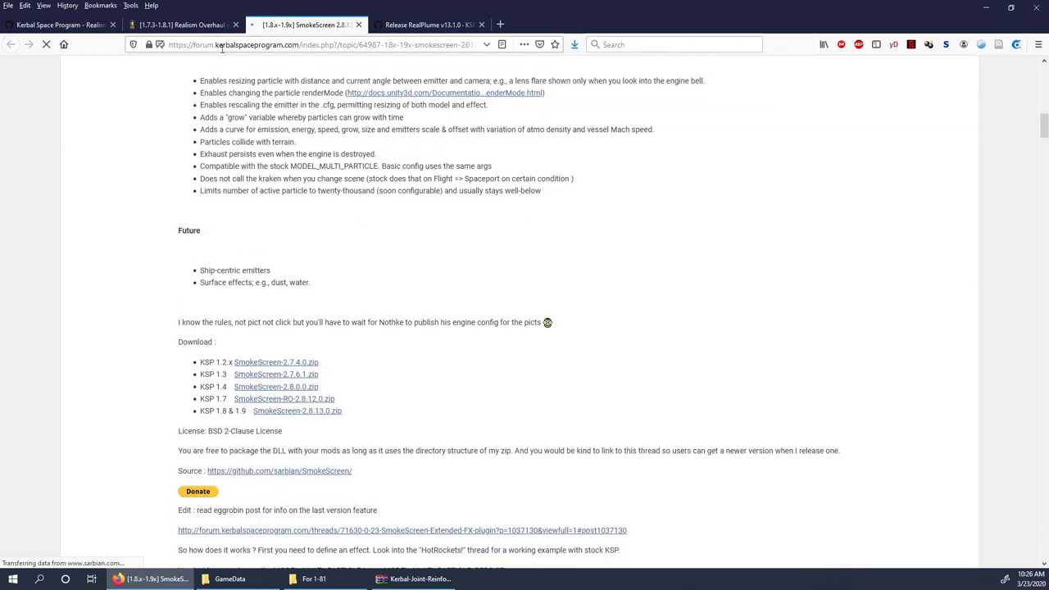
Examine the target of the SmokeScreen-RO link in the Realism Overhaul thread's dependency list
{"action": "key", "text": "ctrl+shift+Tab"}
{"action": "scroll", "coordinate": [271, 217], "scroll_direction": "down", "scroll_amount": 15}
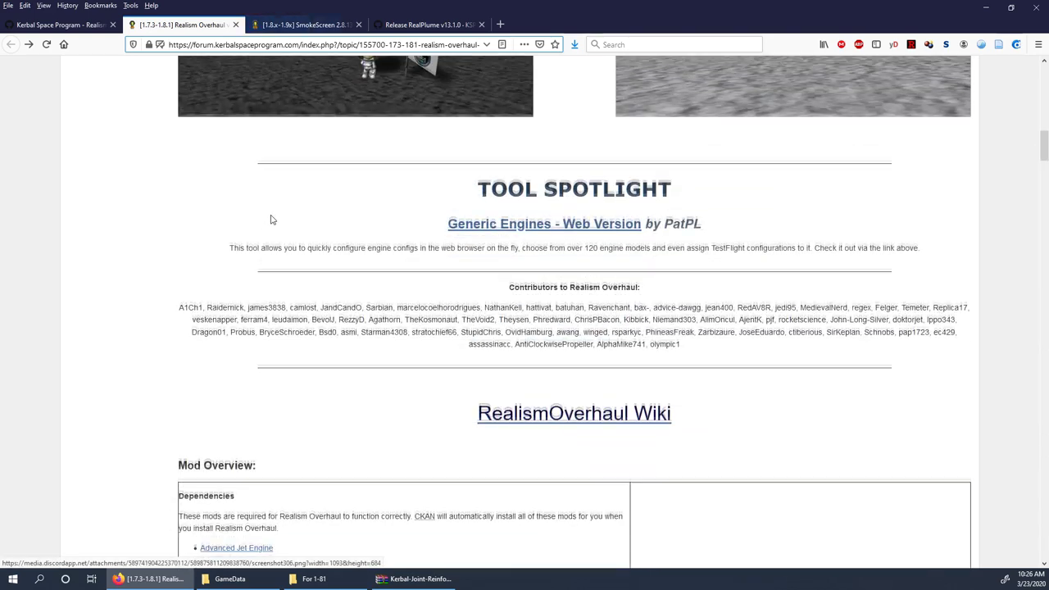
{"action": "scroll", "coordinate": [272, 219], "scroll_direction": "down", "scroll_amount": 5}
{"action": "scroll", "coordinate": [259, 298], "scroll_direction": "up", "scroll_amount": 1}
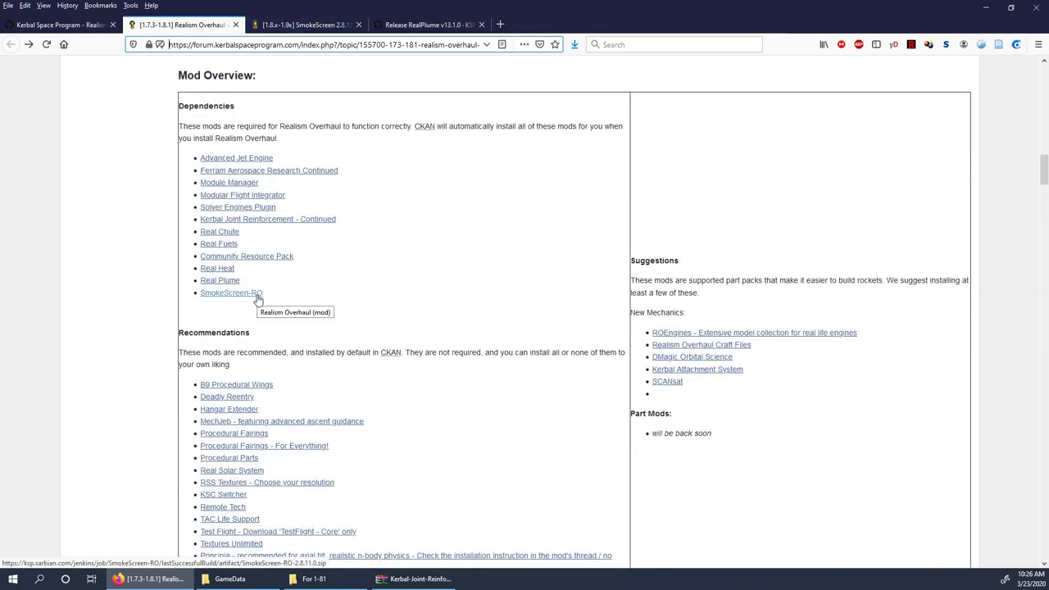
{"action": "right_click", "coordinate": [258, 296]}
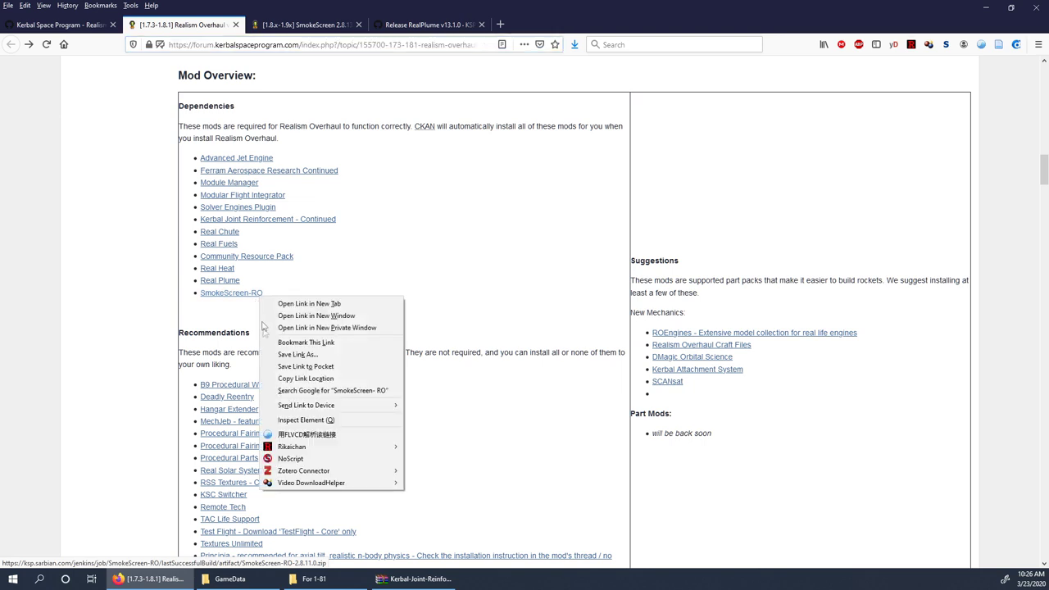
{"action": "left_click", "coordinate": [478, 466]}
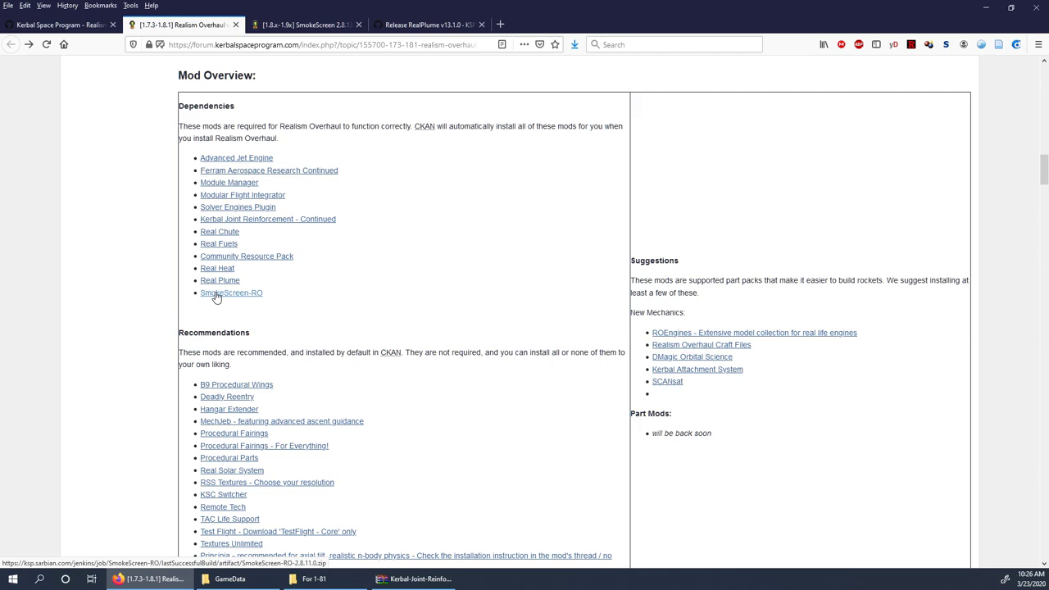
Review the changelog and version-specific download list in the SmokeScreen forum thread
{"action": "left_click", "coordinate": [326, 26]}
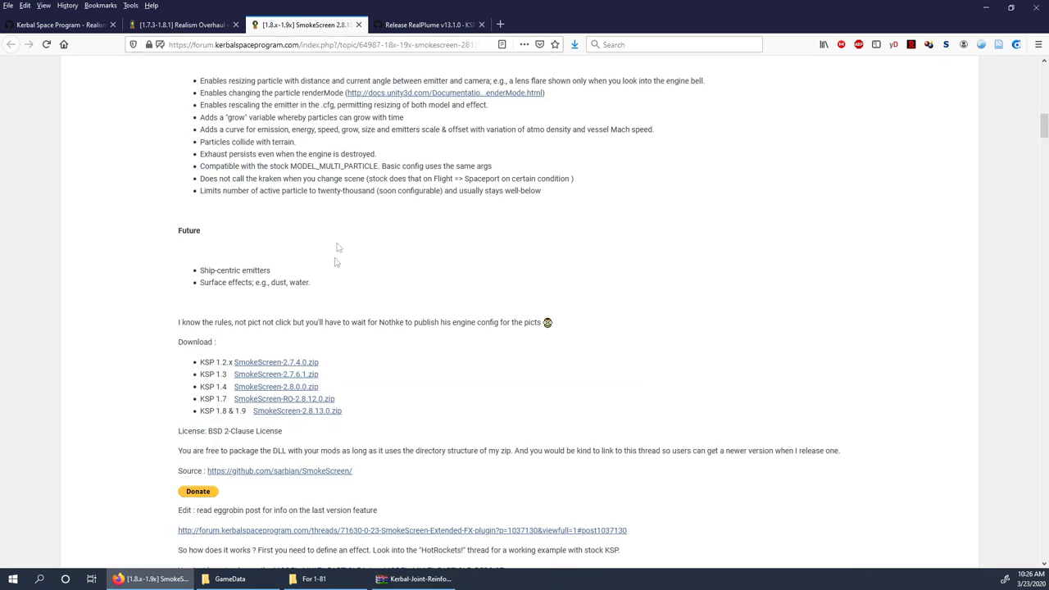
{"action": "scroll", "coordinate": [375, 388], "scroll_direction": "up", "scroll_amount": 20}
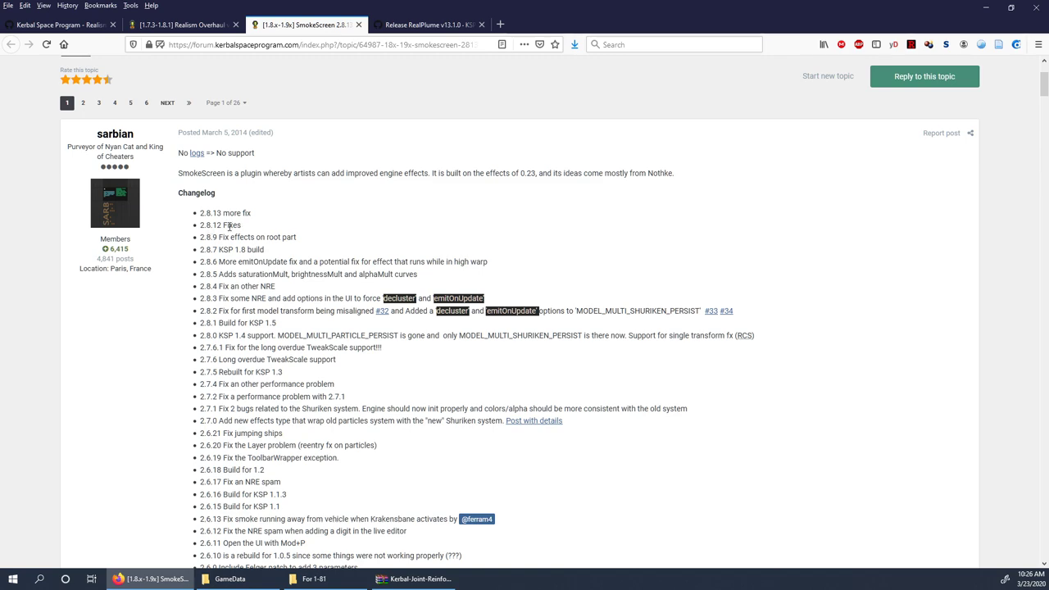
{"action": "scroll", "coordinate": [228, 239], "scroll_direction": "down", "scroll_amount": 18}
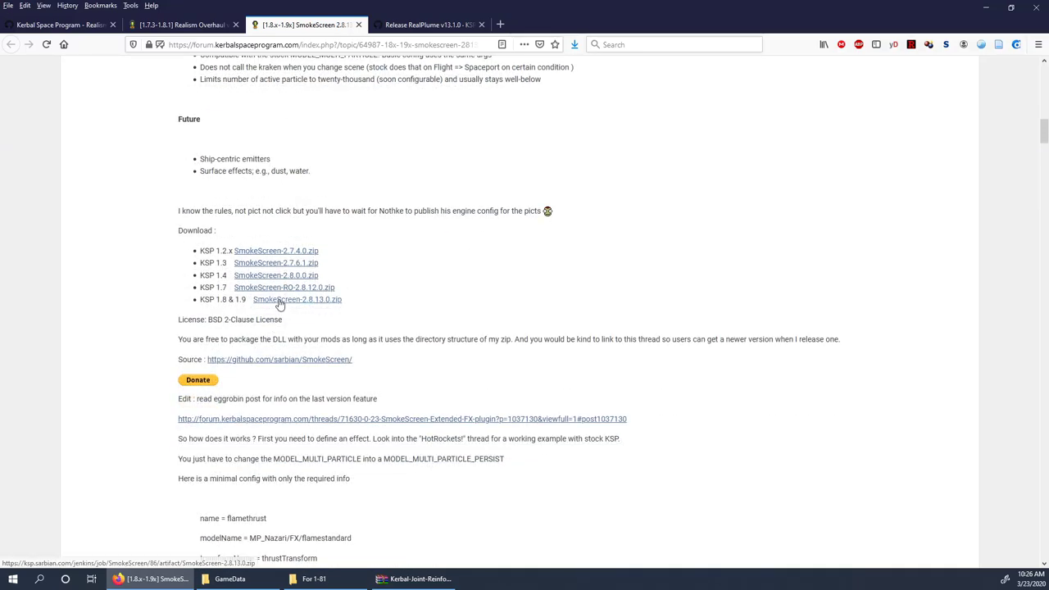
Open SmokeScreen's GitHub source link in a new tab and look through all pages of its releases
{"action": "right_click", "coordinate": [278, 361]}
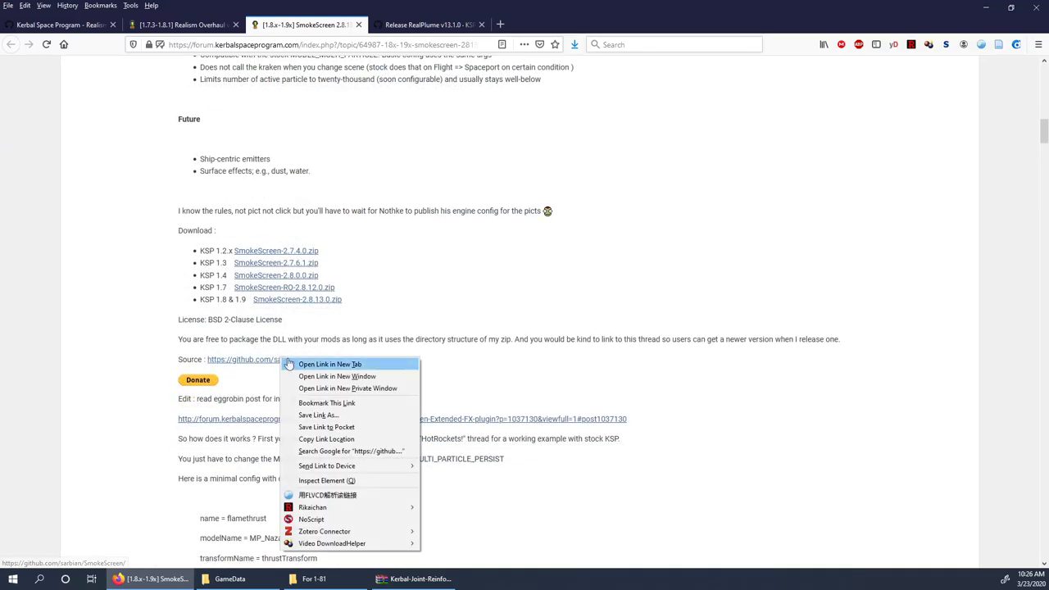
{"action": "left_click", "coordinate": [329, 364]}
{"action": "left_click", "coordinate": [426, 24]}
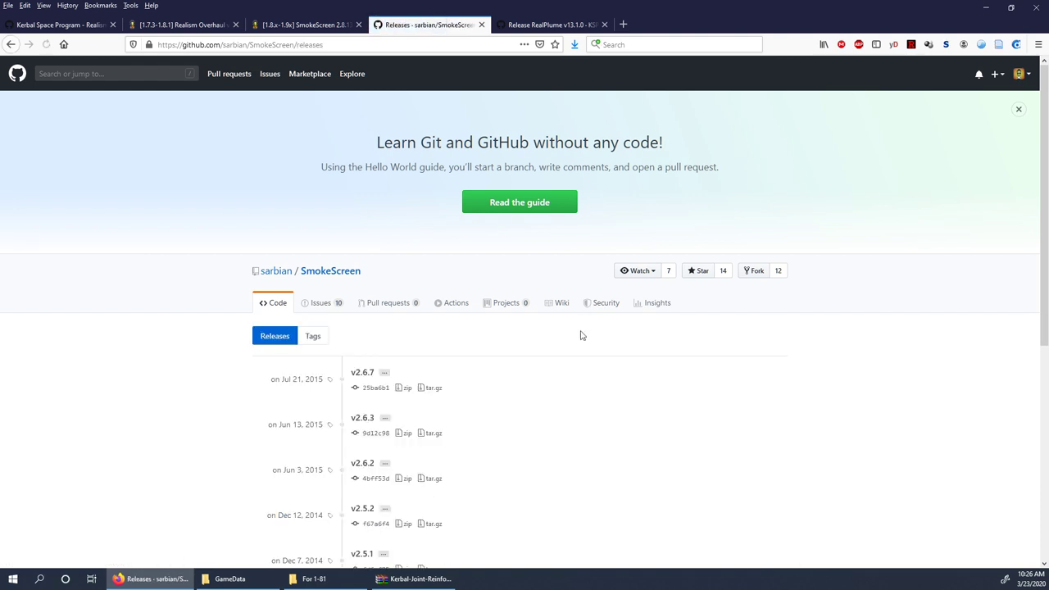
{"action": "scroll", "coordinate": [583, 328], "scroll_direction": "down", "scroll_amount": 10}
{"action": "scroll", "coordinate": [582, 333], "scroll_direction": "up", "scroll_amount": 5}
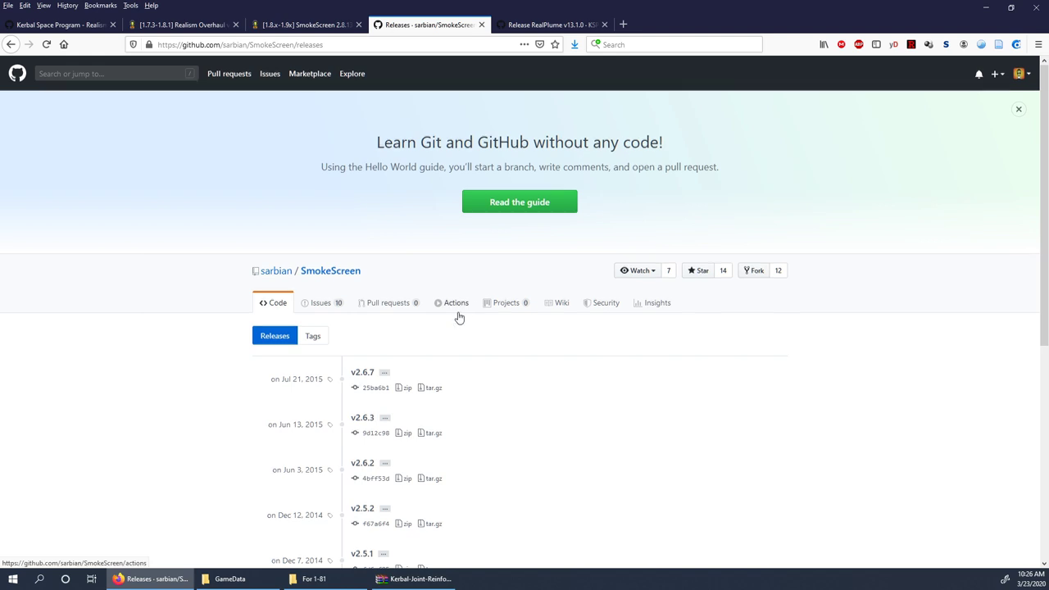
{"action": "scroll", "coordinate": [459, 316], "scroll_direction": "down", "scroll_amount": 3}
{"action": "scroll", "coordinate": [414, 278], "scroll_direction": "down", "scroll_amount": 2}
{"action": "scroll", "coordinate": [425, 291], "scroll_direction": "down", "scroll_amount": 2}
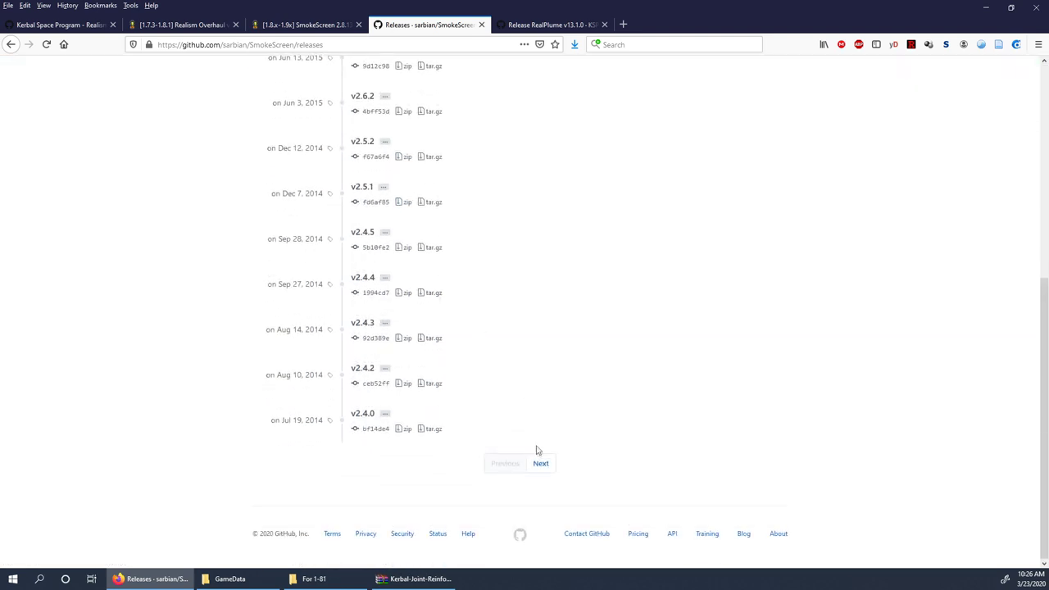
{"action": "left_click", "coordinate": [538, 465]}
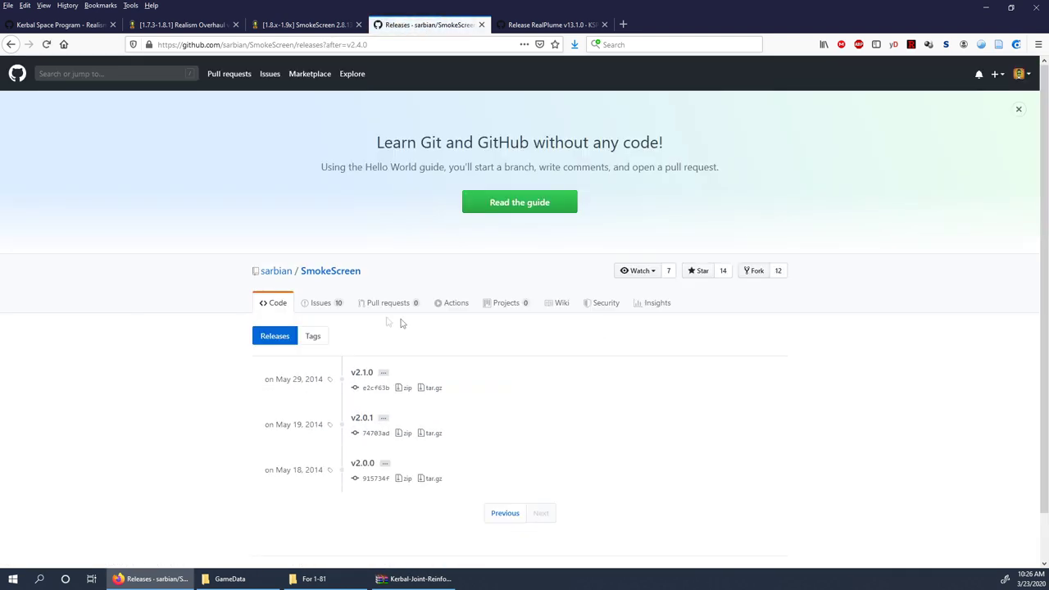
Examine the file list on SmokeScreen's main GitHub repository page, and close that tab
{"action": "left_click", "coordinate": [336, 272]}
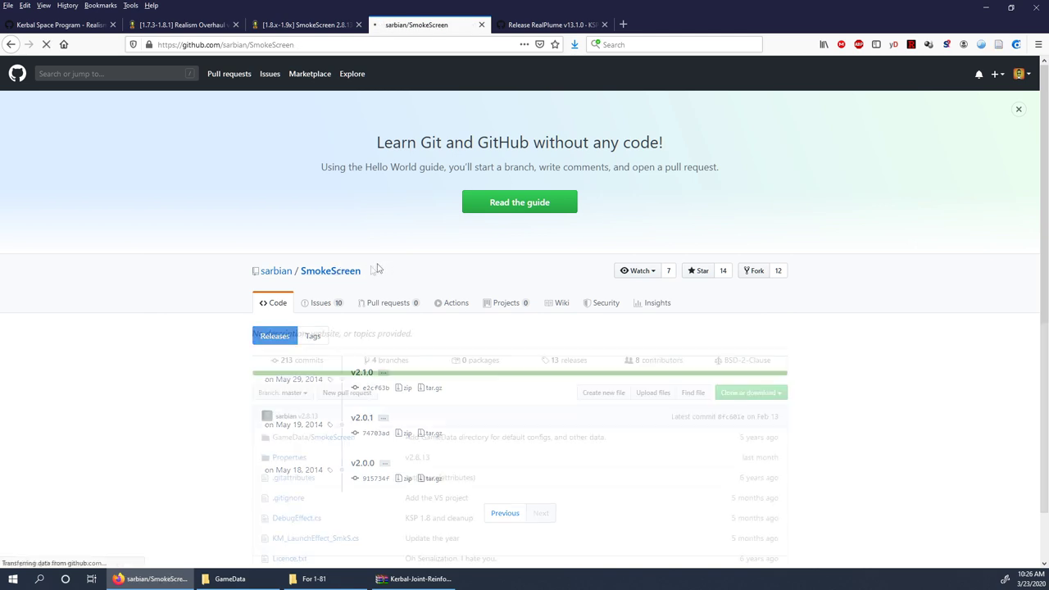
{"action": "scroll", "coordinate": [355, 282], "scroll_direction": "down", "scroll_amount": 3}
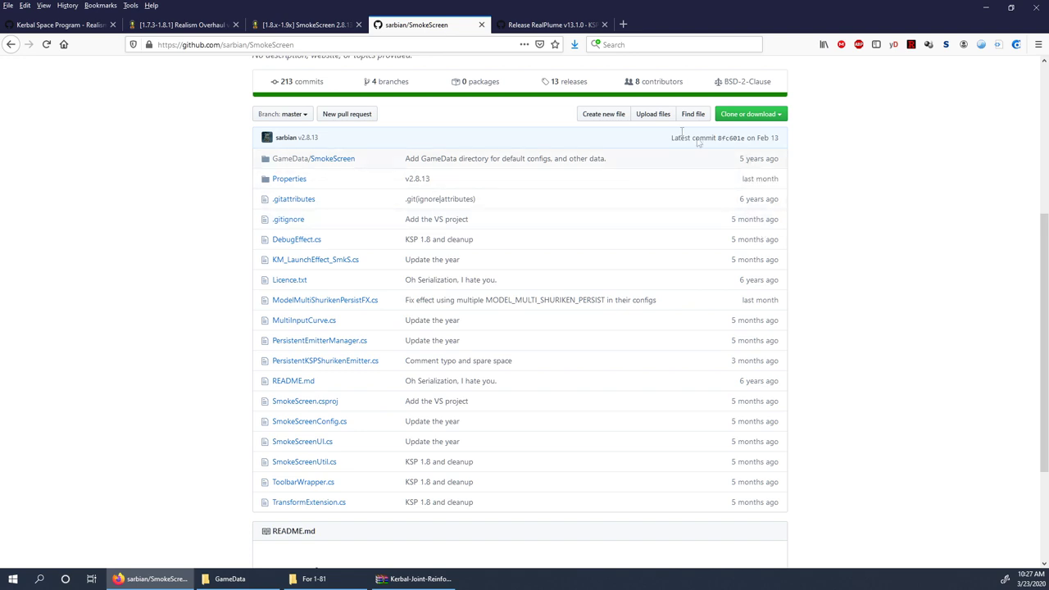
{"action": "left_click", "coordinate": [482, 26]}
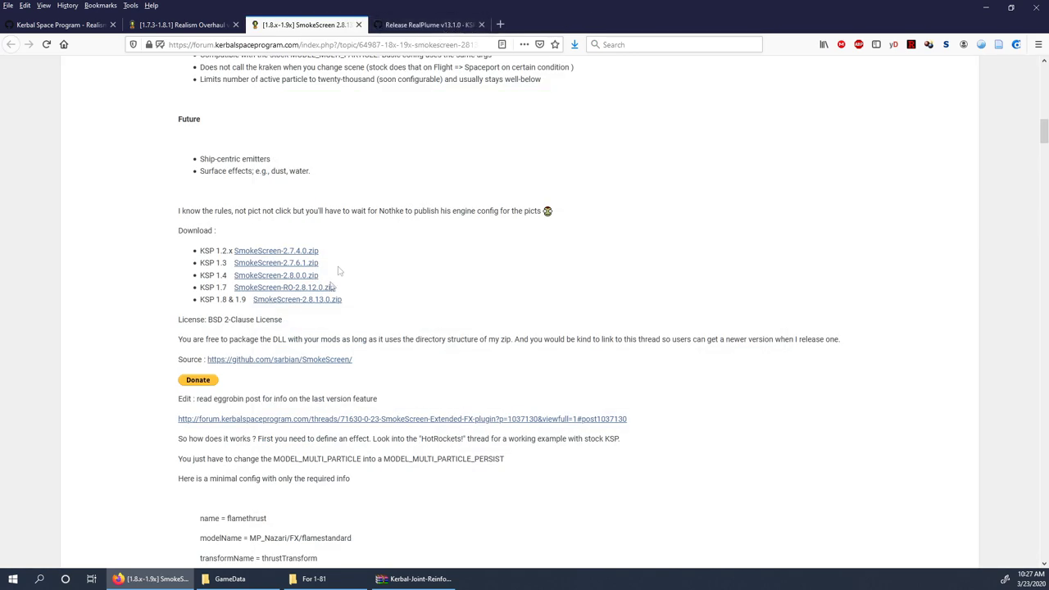
Save SmokeScreen-2.8.13.0.zip in the For 1-81 folder, and copy its SmokeScreen folder into the KSP_RO_181_base GameData folder
{"action": "left_click", "coordinate": [280, 301]}
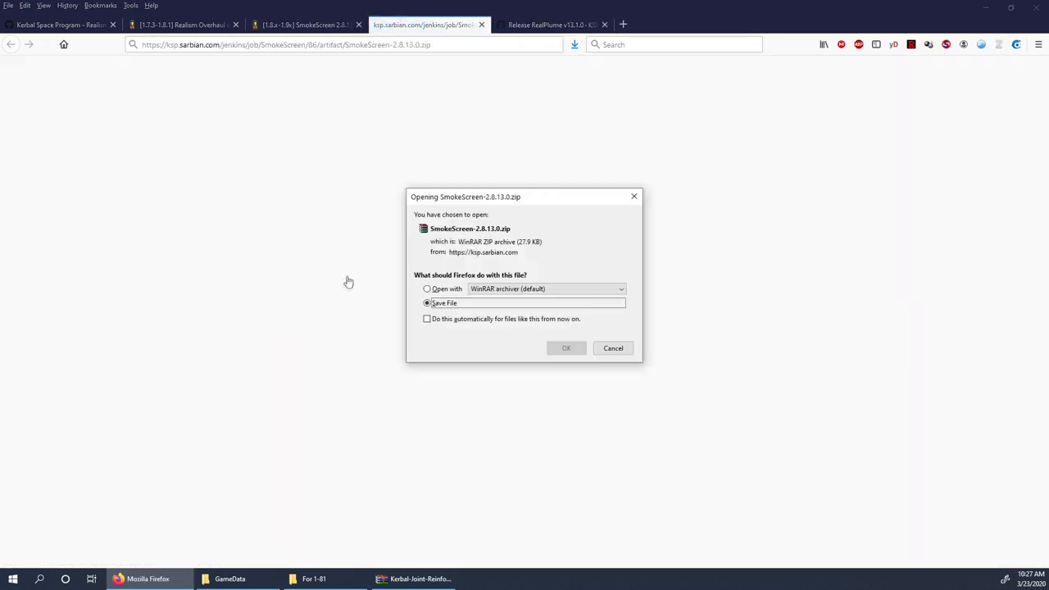
{"action": "left_click", "coordinate": [560, 348]}
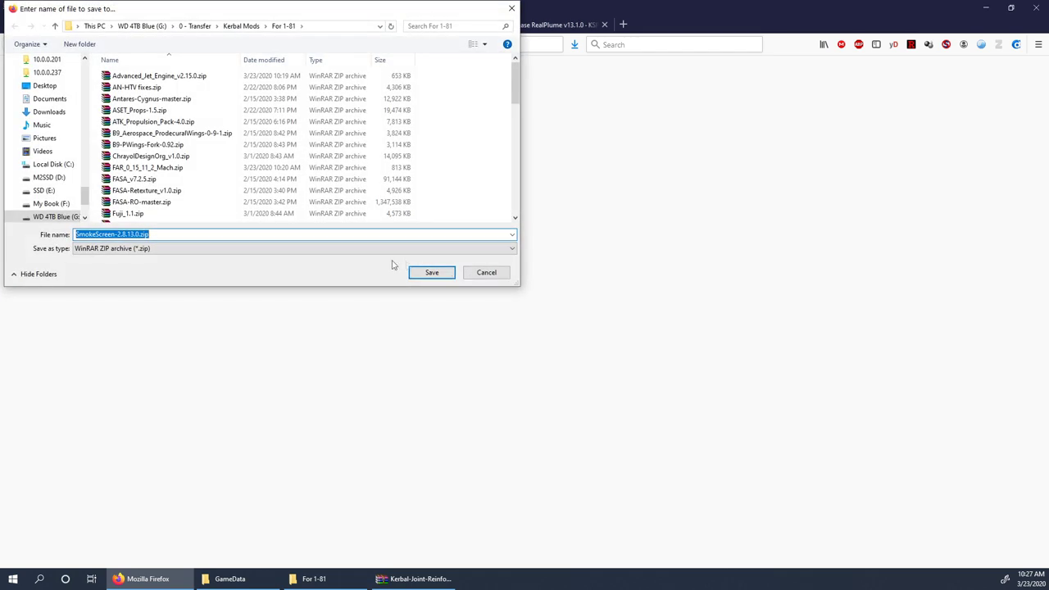
{"action": "left_click", "coordinate": [421, 273]}
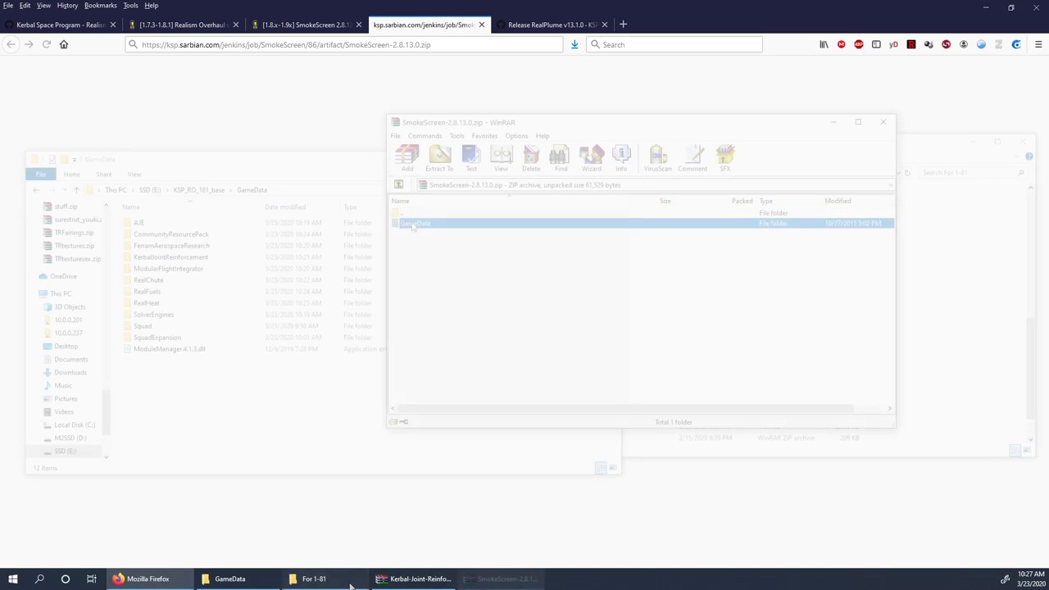
{"action": "left_click", "coordinate": [210, 402]}
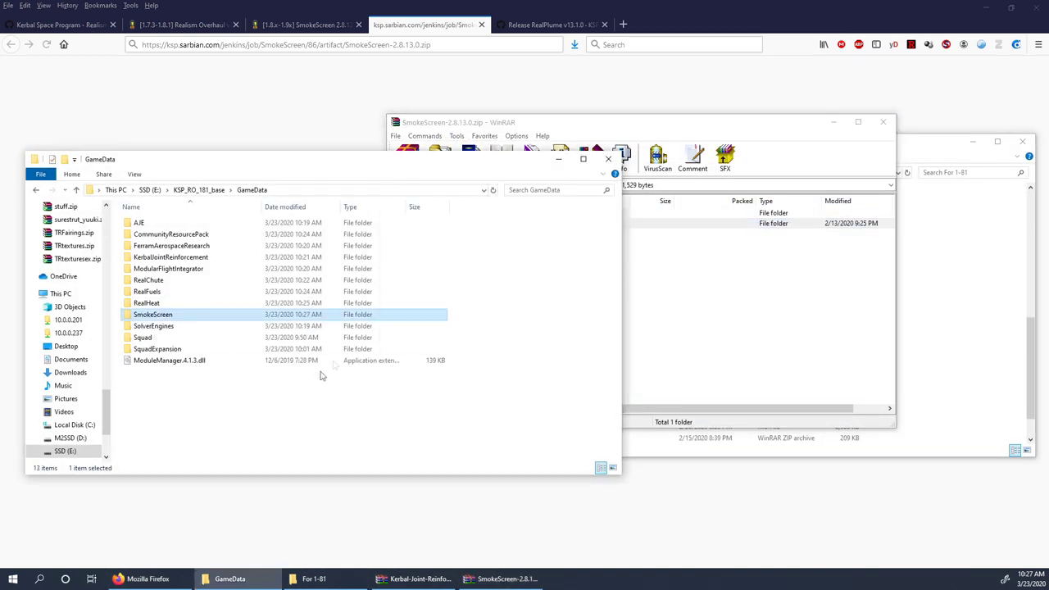
{"action": "left_click", "coordinate": [883, 121]}
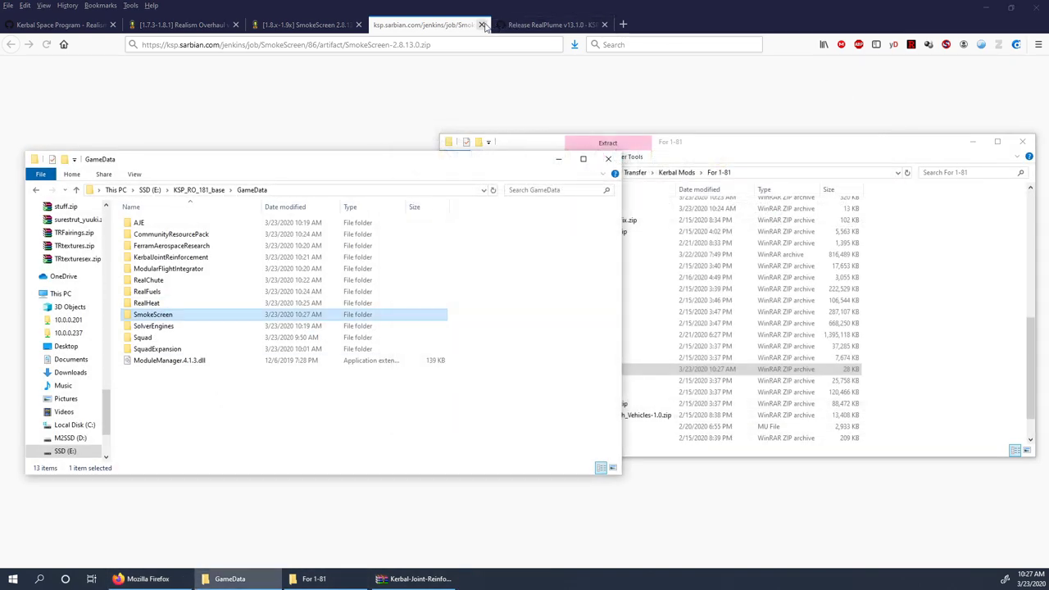
Close the SmokeScreen tabs, and install RealPlume v13.1.0 from its release page by copying its RealPlume folder into GameData
{"action": "left_click", "coordinate": [481, 25]}
{"action": "left_click", "coordinate": [358, 24]}
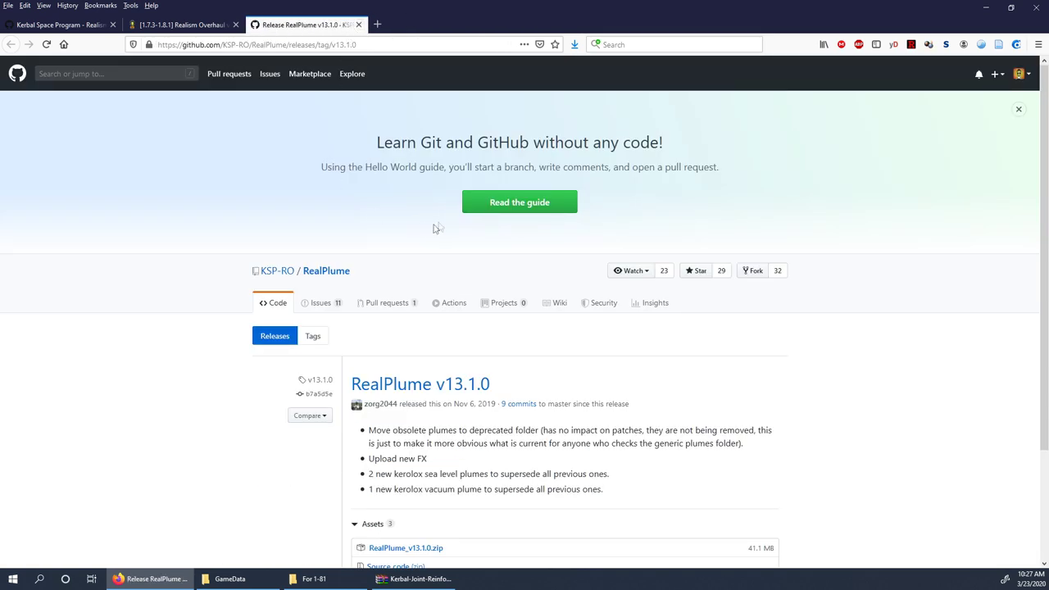
{"action": "scroll", "coordinate": [455, 227], "scroll_direction": "down", "scroll_amount": 2}
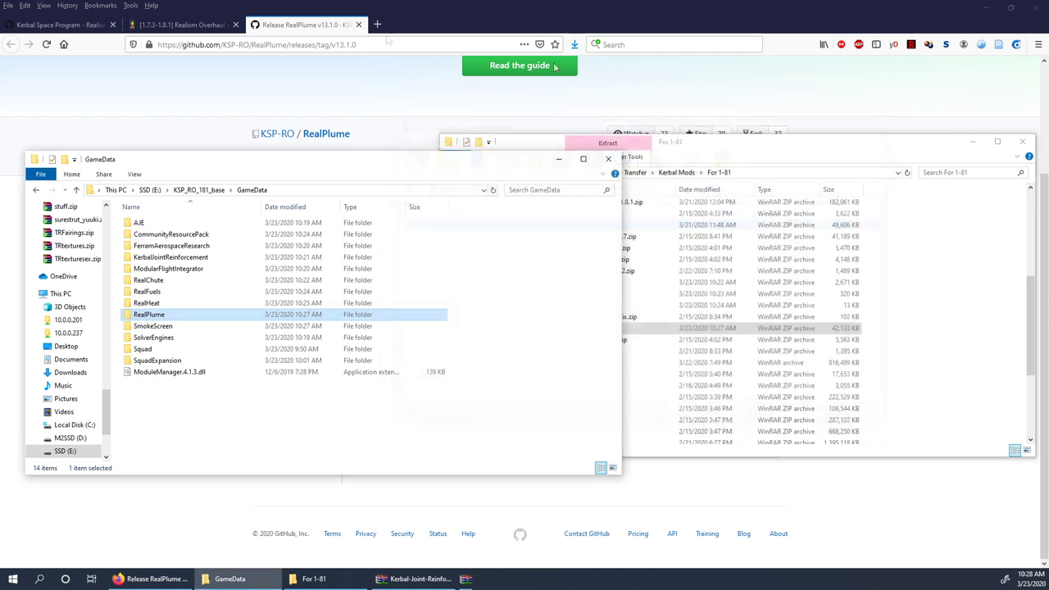
Recheck the Realism Overhaul thread's dependency list, and open the RealismOverhaul repository from the KSP-RO list in a new tab
{"action": "left_click", "coordinate": [188, 24]}
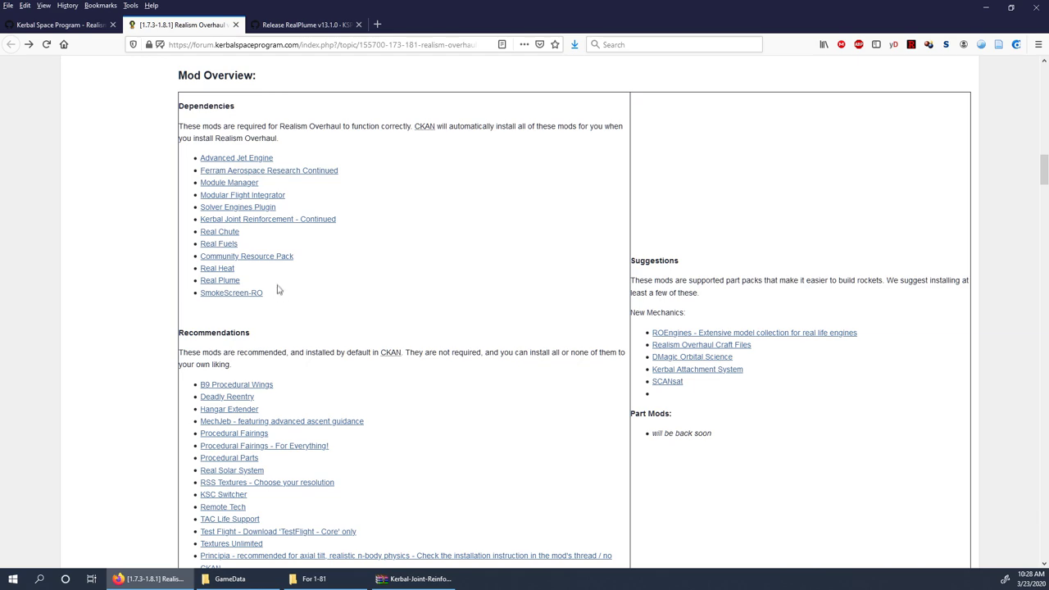
{"action": "left_click", "coordinate": [82, 26]}
{"action": "scroll", "coordinate": [373, 320], "scroll_direction": "up", "scroll_amount": 15}
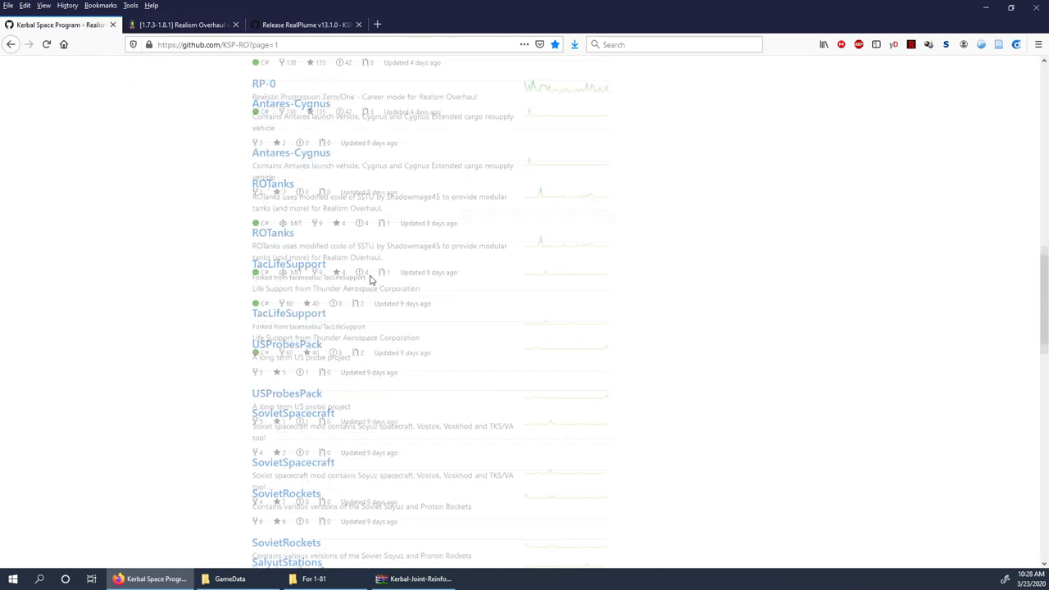
{"action": "scroll", "coordinate": [374, 319], "scroll_direction": "down", "scroll_amount": 2}
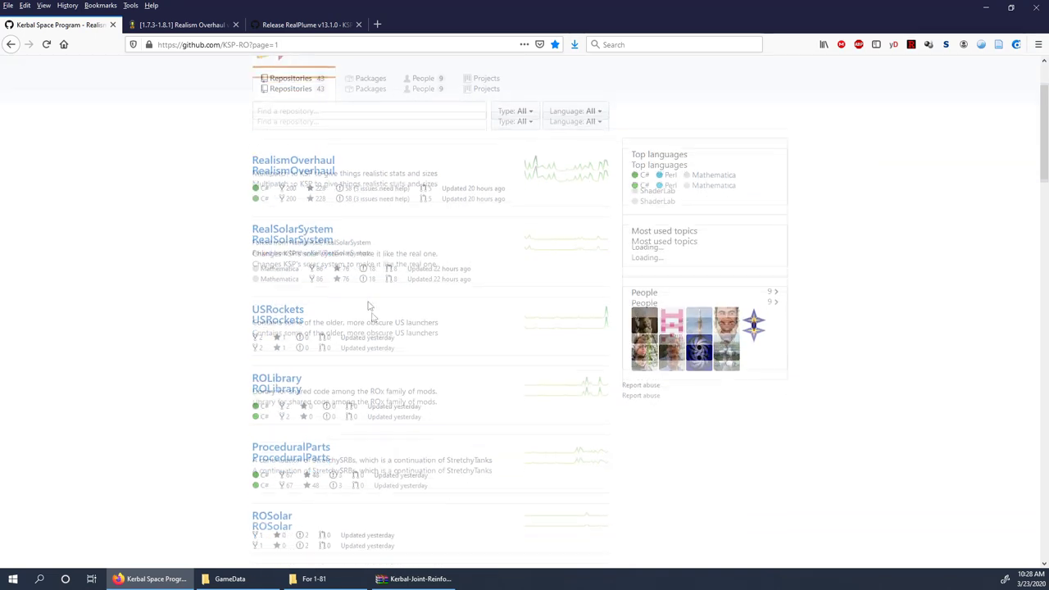
{"action": "right_click", "coordinate": [303, 150]}
{"action": "left_click", "coordinate": [340, 154]}
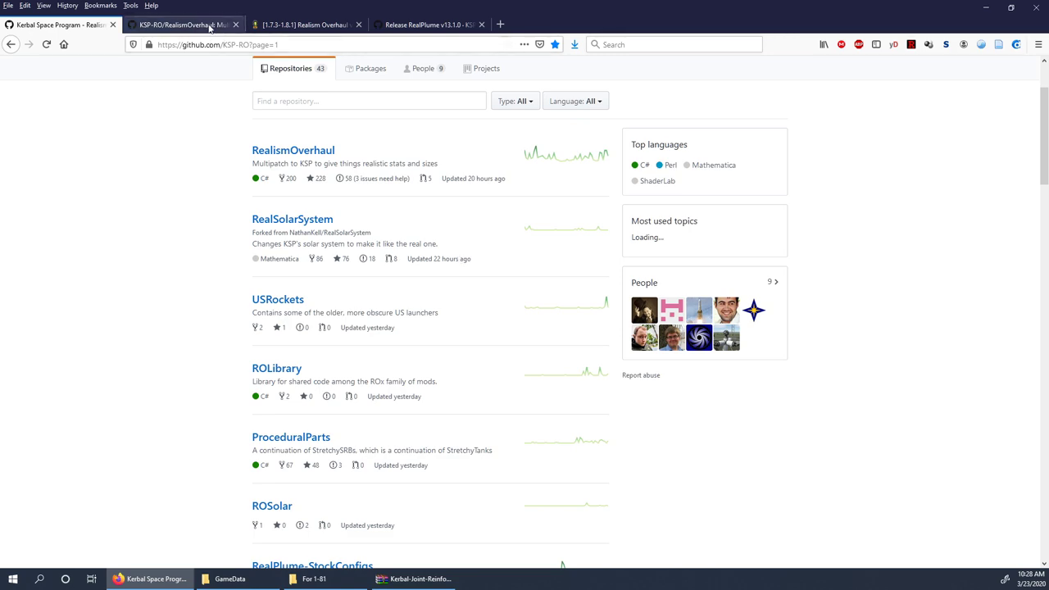
Download RealismOverhaul-v12.8.0.zip from the RealismOverhaul releases page into the For 1-81 folder
{"action": "left_click", "coordinate": [181, 25]}
{"action": "scroll", "coordinate": [486, 363], "scroll_direction": "down", "scroll_amount": 2}
{"action": "left_click", "coordinate": [635, 254]}
{"action": "scroll", "coordinate": [424, 344], "scroll_direction": "down", "scroll_amount": 3}
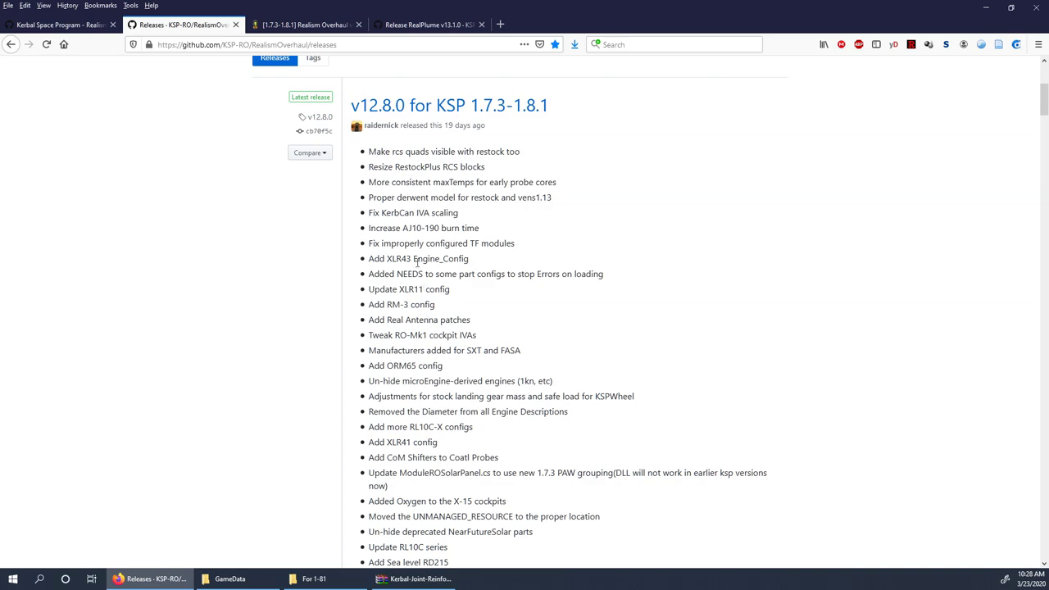
{"action": "scroll", "coordinate": [407, 403], "scroll_direction": "down", "scroll_amount": 15}
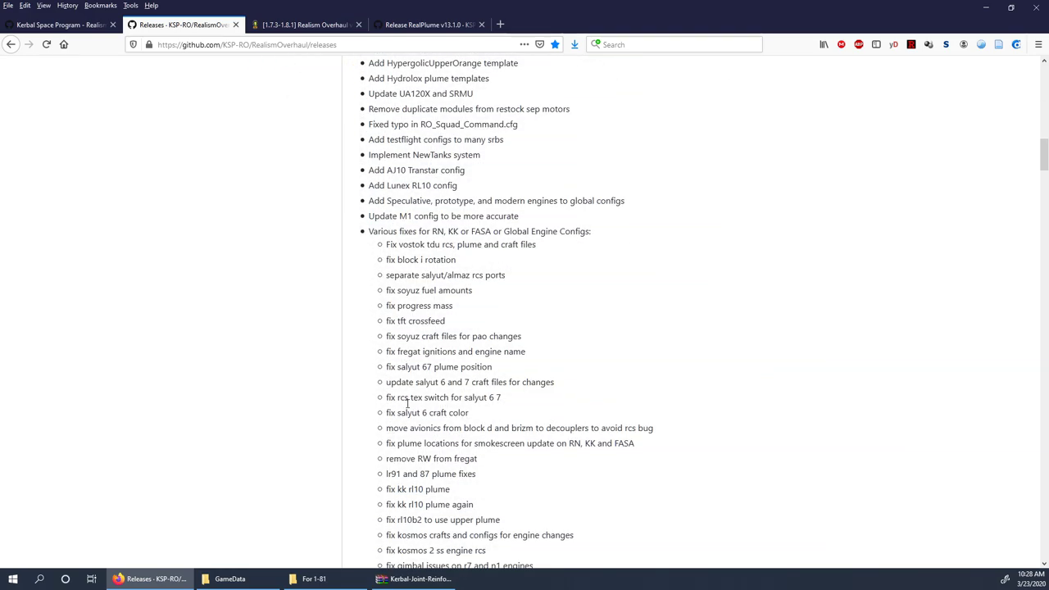
{"action": "scroll", "coordinate": [407, 403], "scroll_direction": "down", "scroll_amount": 5}
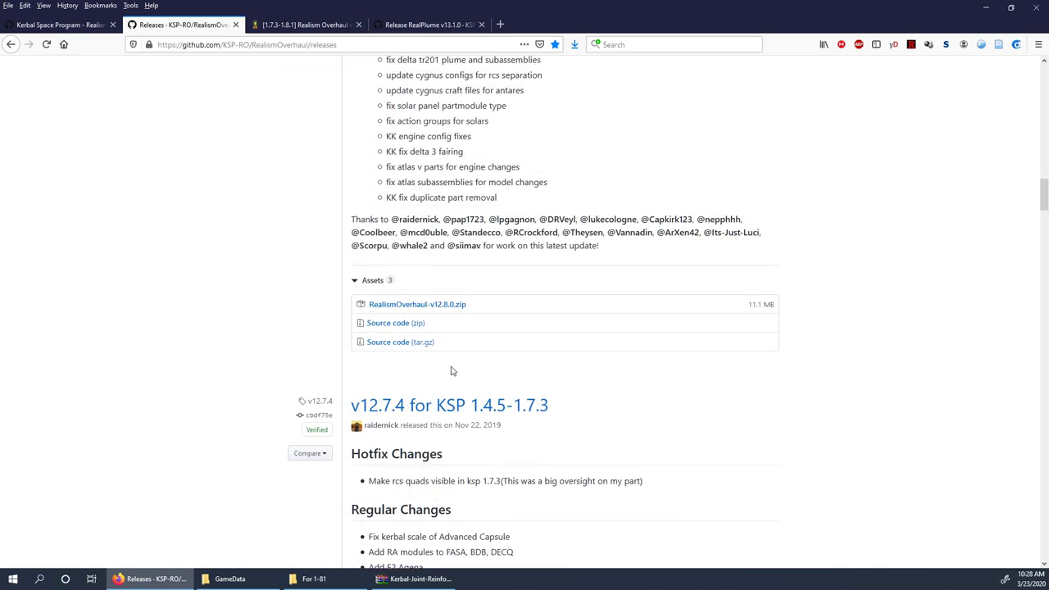
{"action": "left_click", "coordinate": [457, 306]}
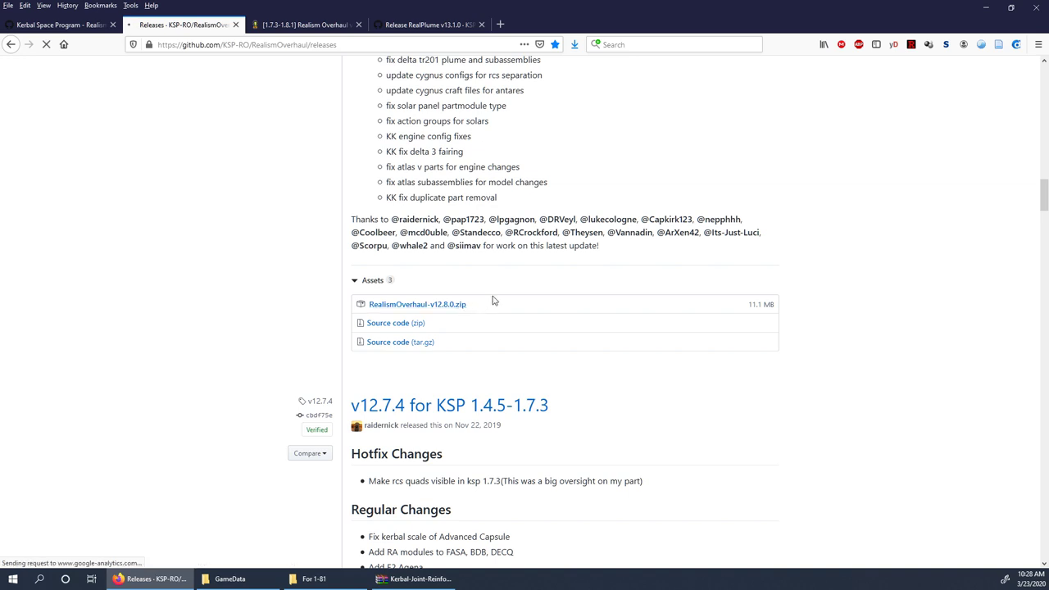
{"action": "left_click", "coordinate": [565, 336]}
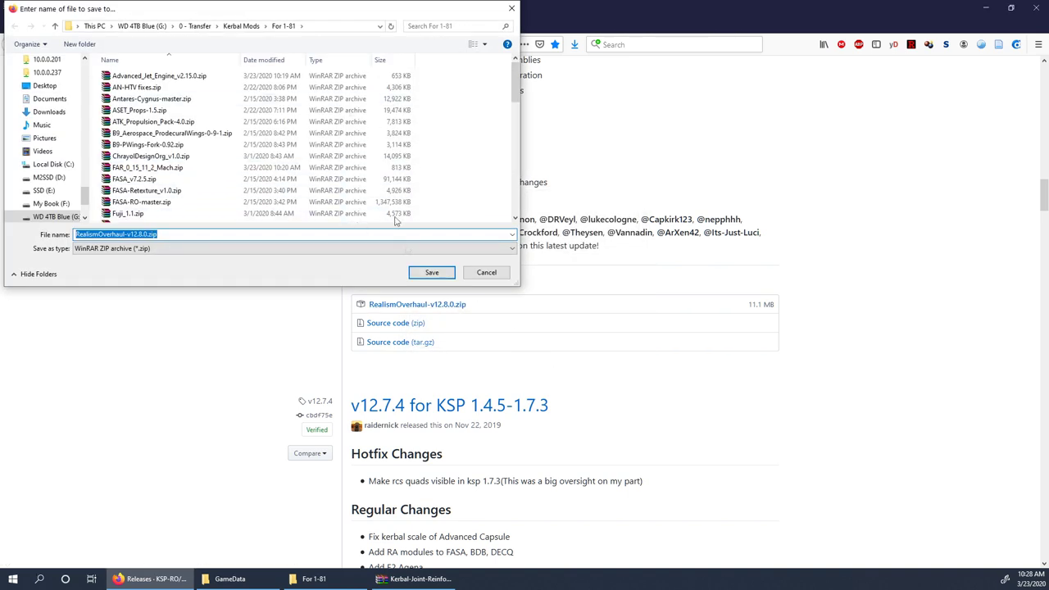
{"action": "left_click", "coordinate": [427, 278]}
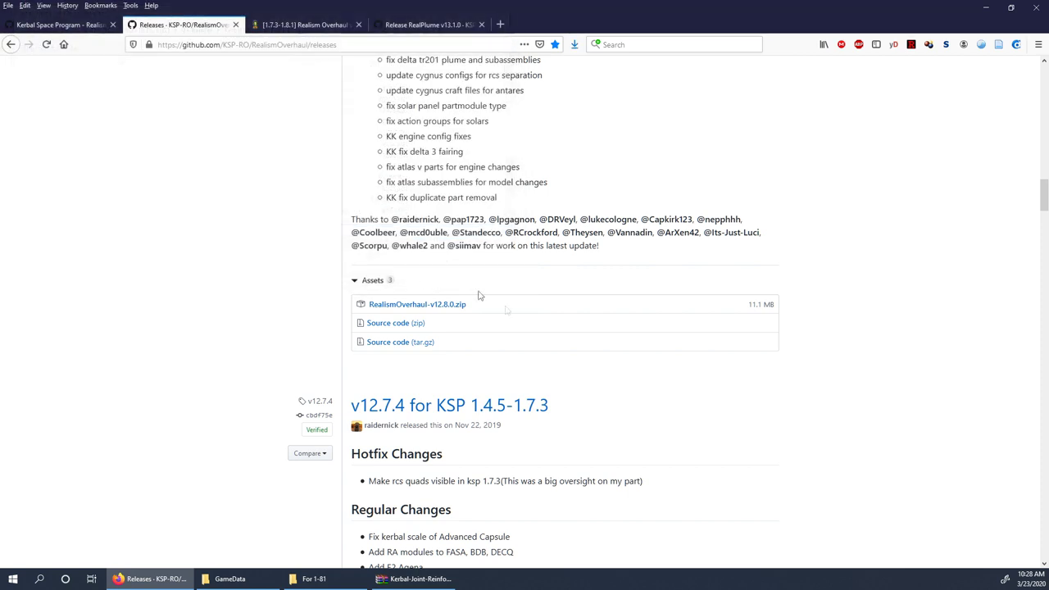
Bring up the GameData and For 1-81 folders, and open the GameData folder inside RealismOverhaul-v12.8.0.zip
{"action": "left_click", "coordinate": [229, 579]}
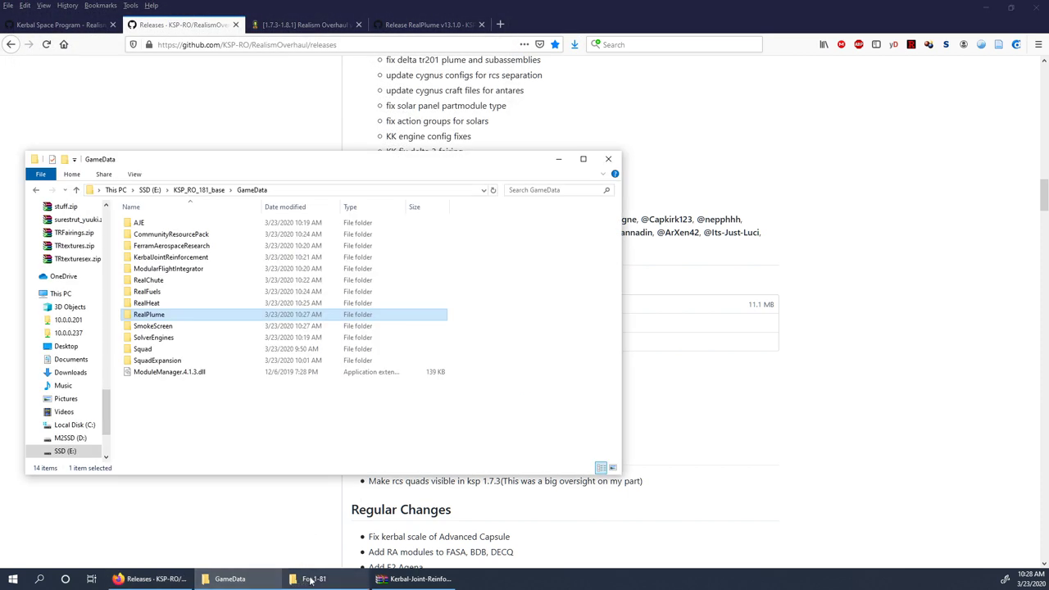
{"action": "left_click", "coordinate": [311, 579]}
{"action": "double_click", "coordinate": [600, 327]}
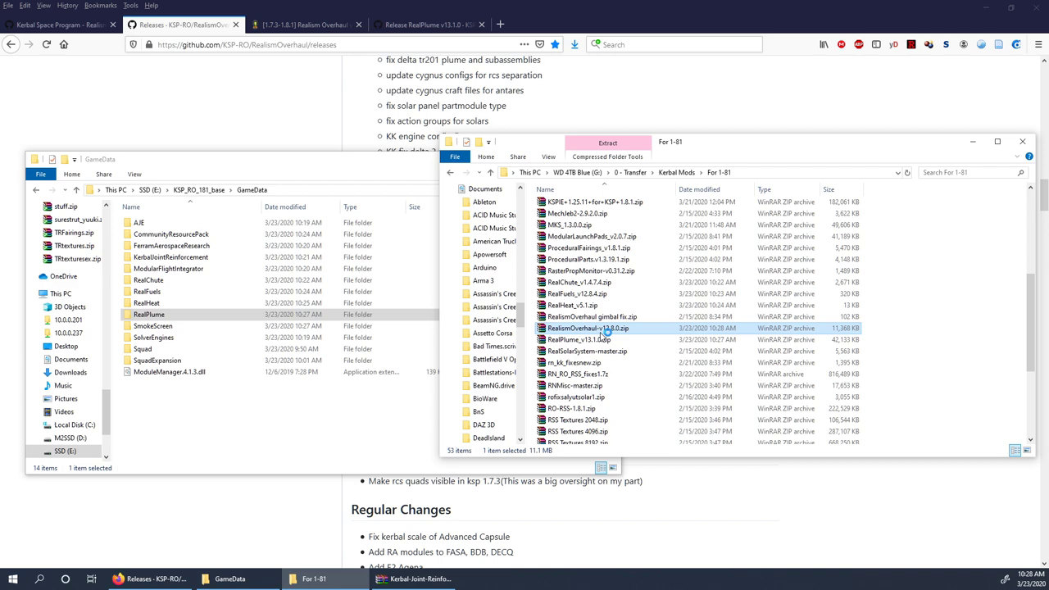
{"action": "double_click", "coordinate": [422, 224]}
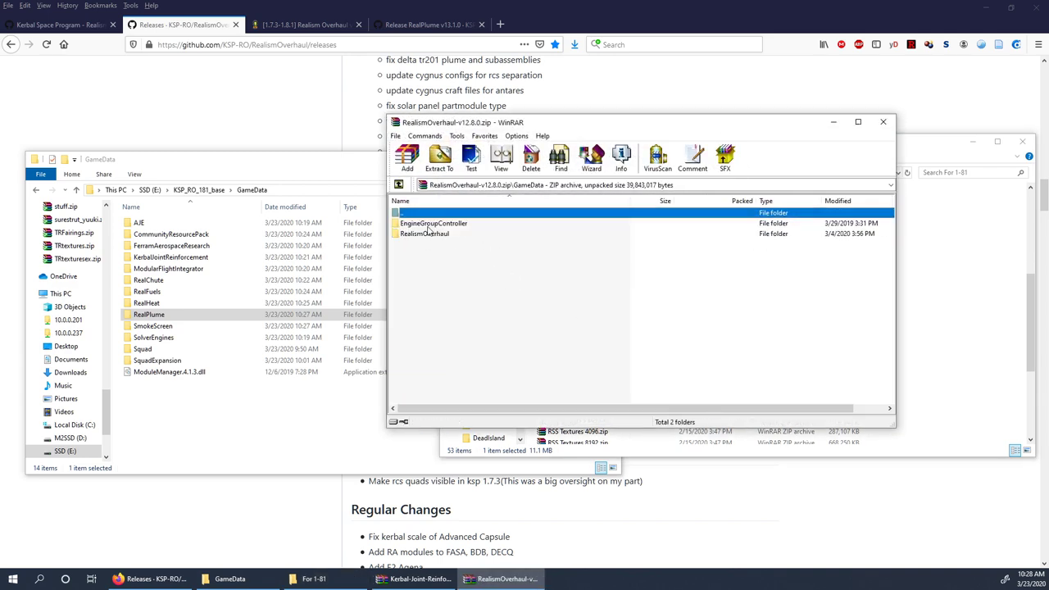
Examine the craft files in the Ships folder of the Realism Overhaul archive, including its VAB subfolder
{"action": "double_click", "coordinate": [425, 213]}
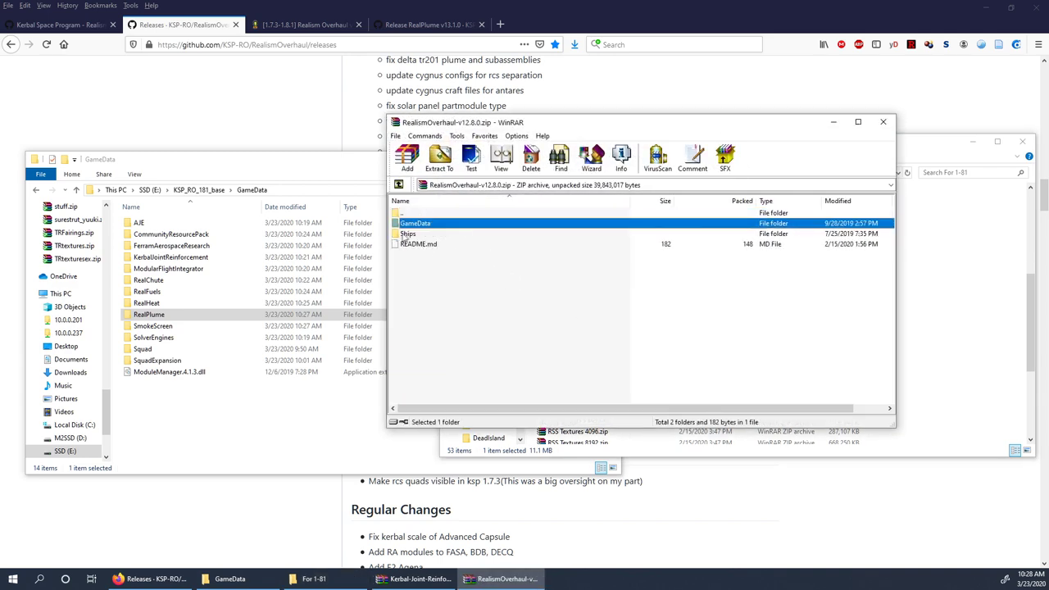
{"action": "double_click", "coordinate": [407, 234]}
{"action": "double_click", "coordinate": [416, 234]}
{"action": "double_click", "coordinate": [416, 215]}
{"action": "double_click", "coordinate": [416, 234]}
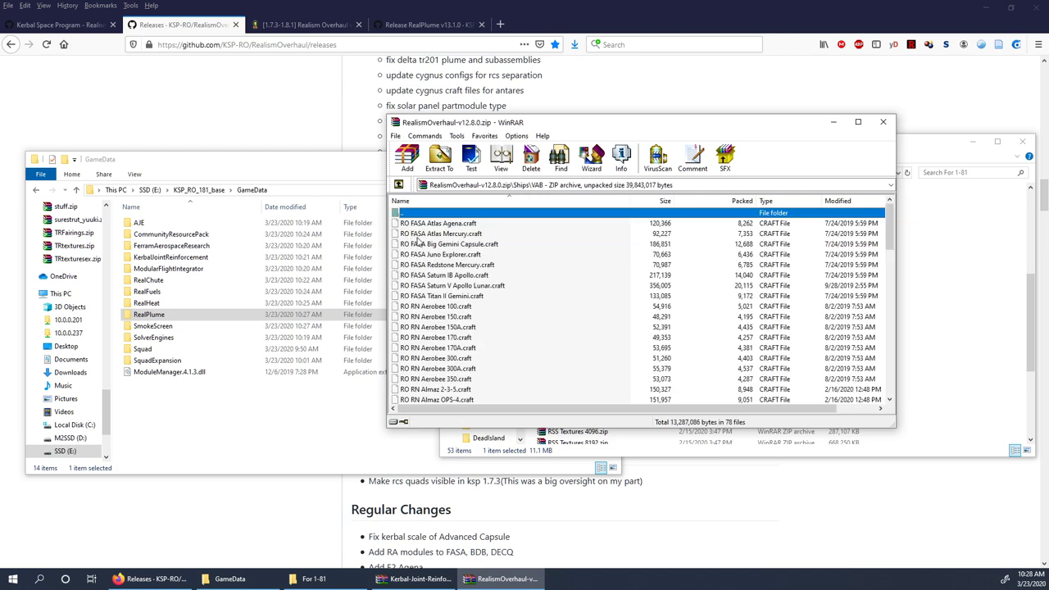
{"action": "scroll", "coordinate": [420, 258], "scroll_direction": "down", "scroll_amount": 20}
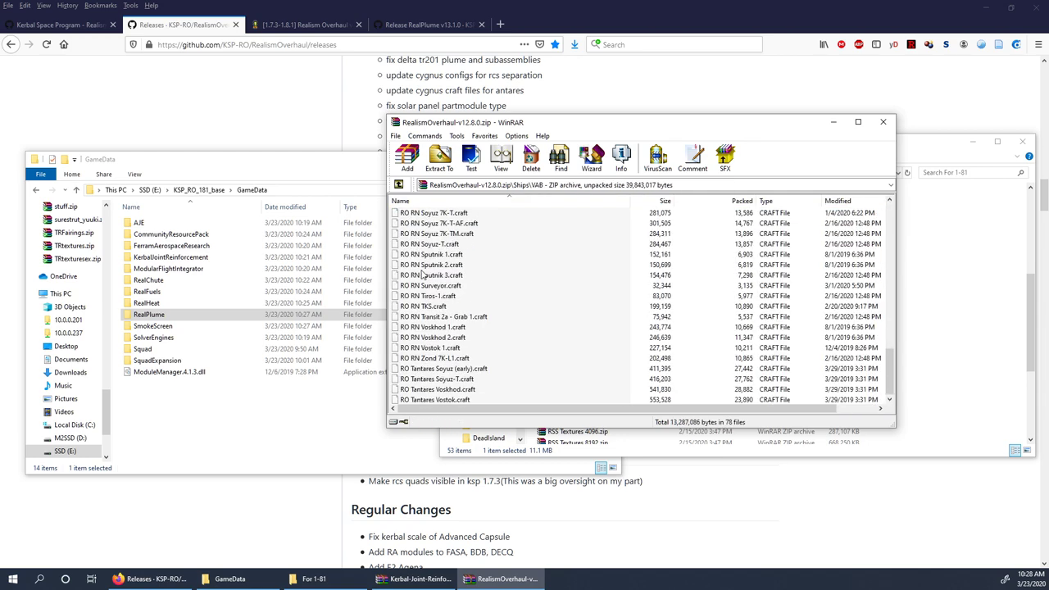
{"action": "scroll", "coordinate": [435, 391], "scroll_direction": "up", "scroll_amount": 20}
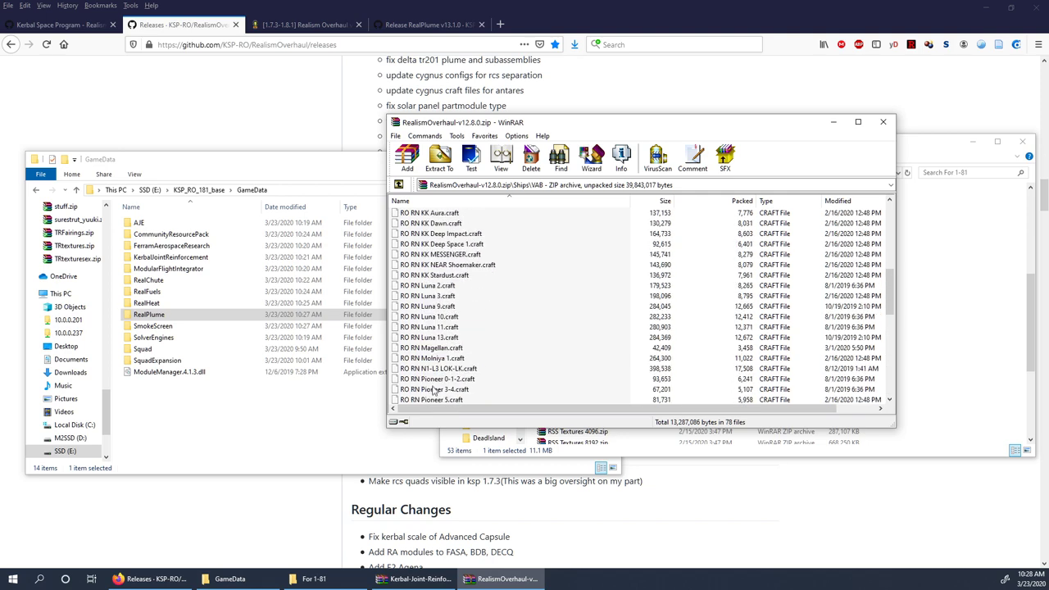
Check the SPH craft folder in the Realism Overhaul archive, and copy the archive's Ships folder into KSP_RO_181_base
{"action": "double_click", "coordinate": [428, 215]}
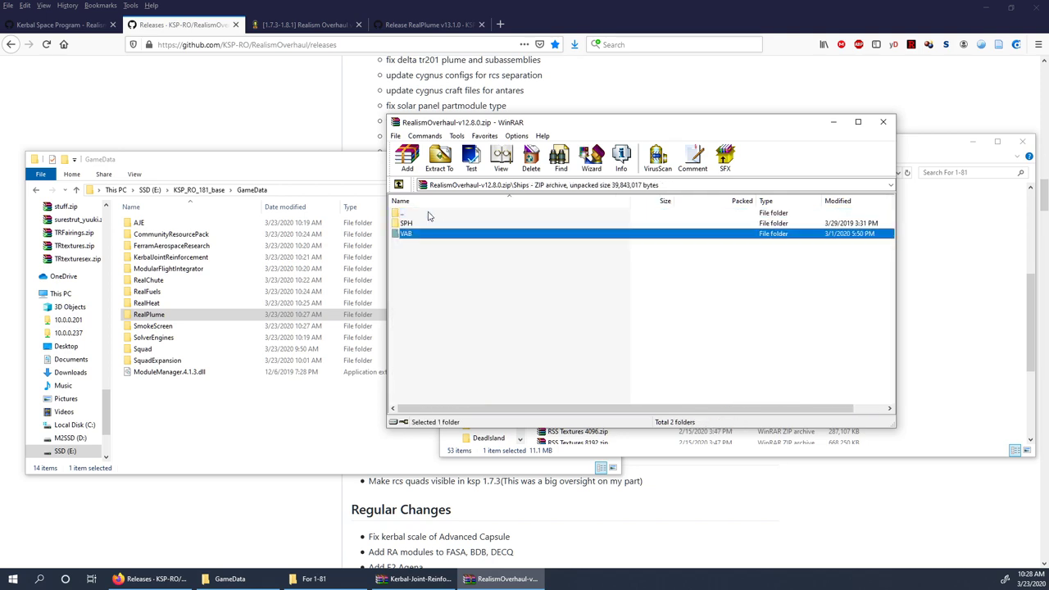
{"action": "double_click", "coordinate": [423, 224]}
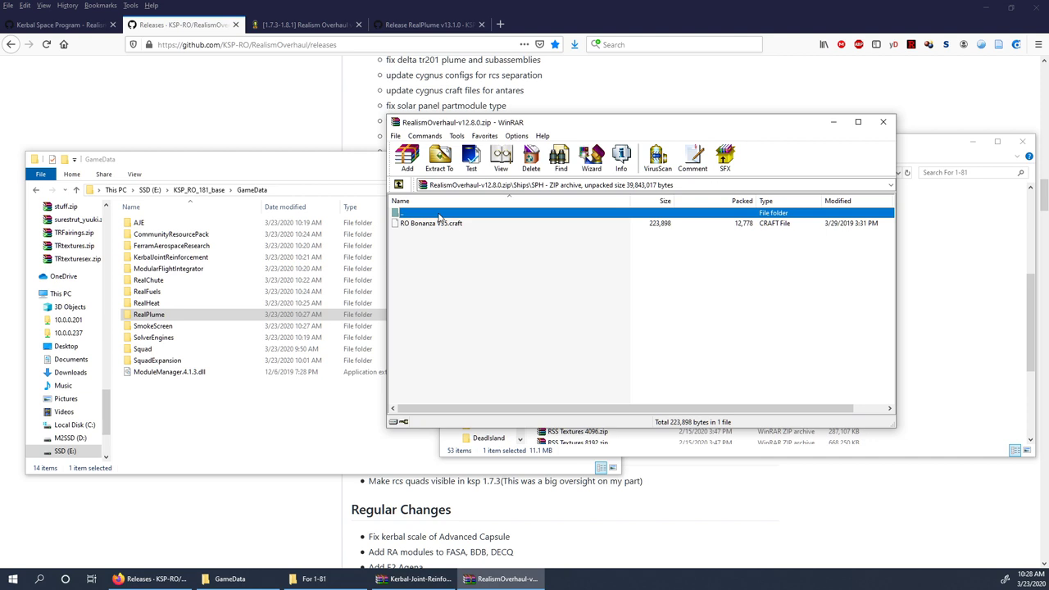
{"action": "double_click", "coordinate": [438, 215]}
{"action": "left_click", "coordinate": [209, 189]}
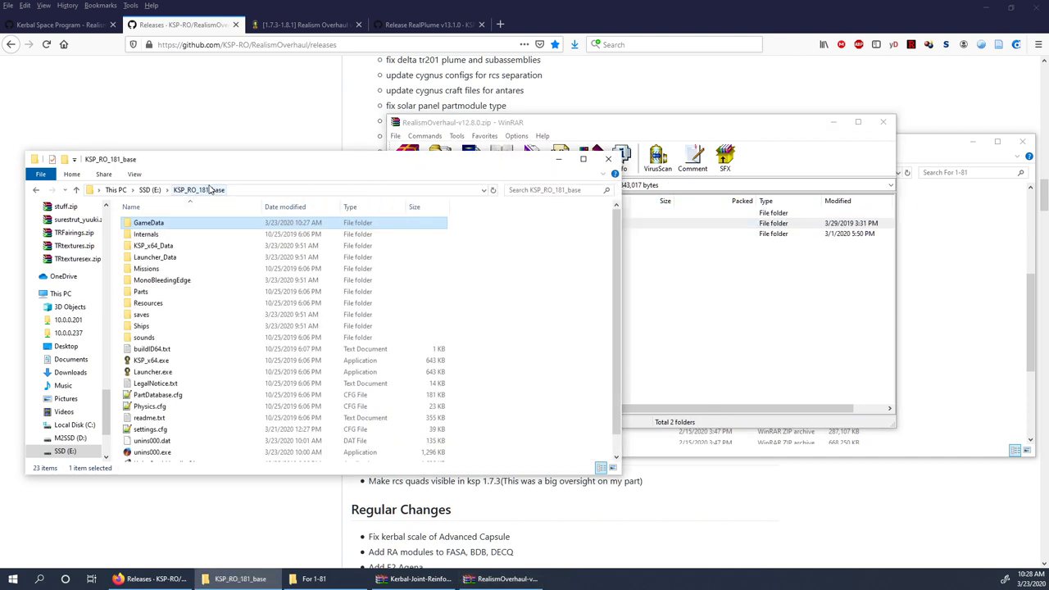
{"action": "left_click", "coordinate": [474, 216]}
{"action": "double_click", "coordinate": [473, 214]}
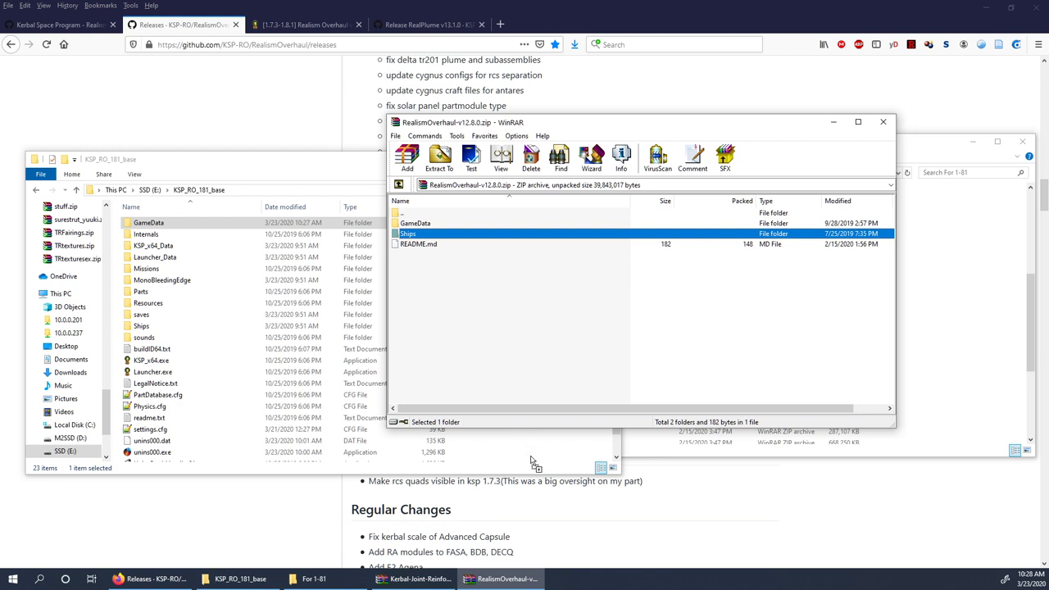
{"action": "left_click_drag", "start_coordinate": [531, 463], "coordinate": [530, 462]}
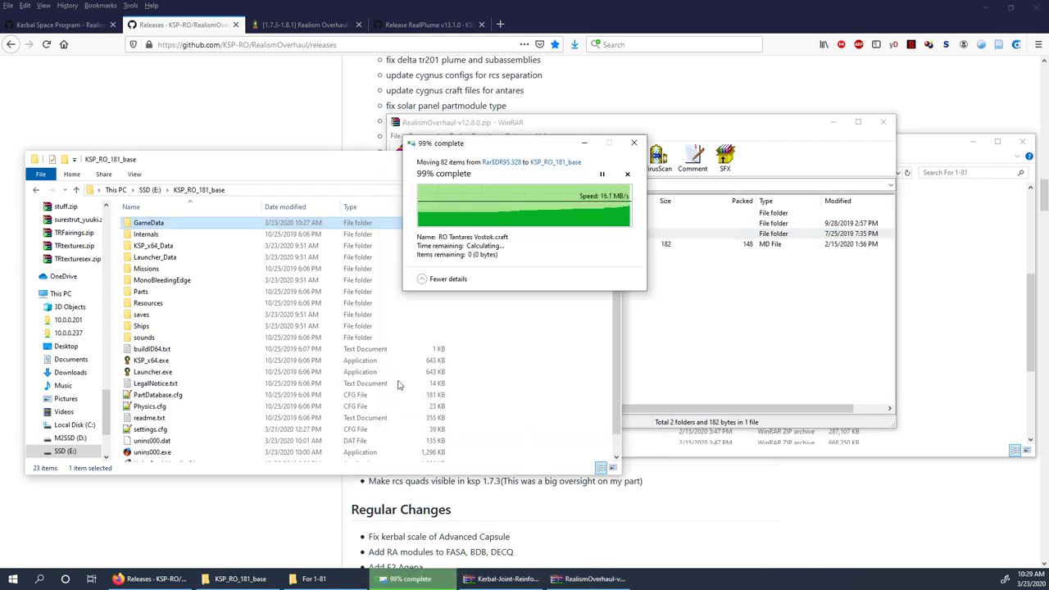
Examine the craft files in the VAB subfolder of the game's Ships folder, sorted by modification date
{"action": "double_click", "coordinate": [230, 325]}
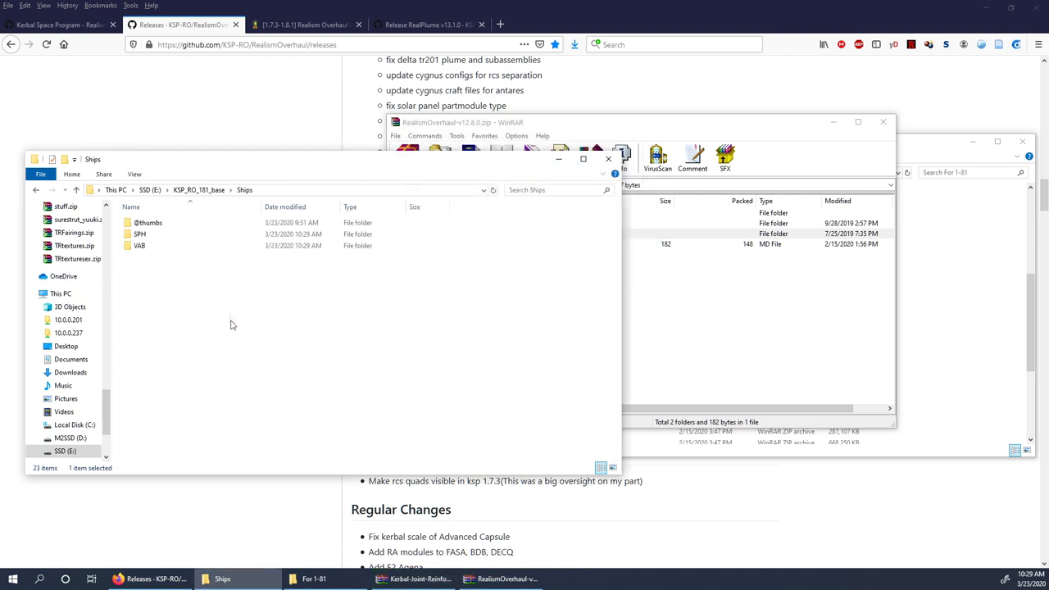
{"action": "double_click", "coordinate": [188, 245]}
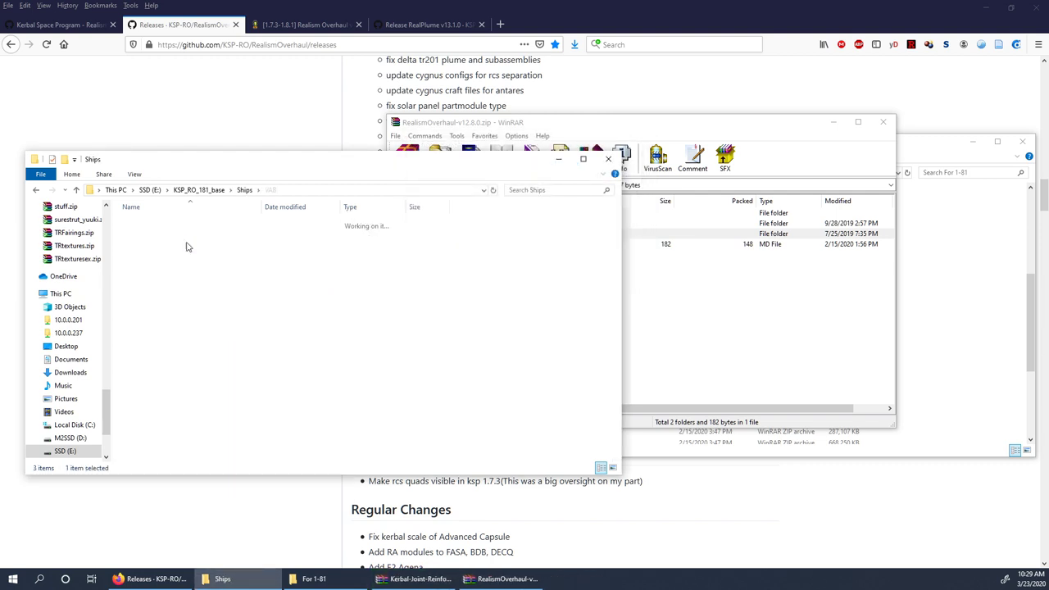
{"action": "left_click", "coordinate": [313, 208]}
{"action": "scroll", "coordinate": [237, 286], "scroll_direction": "down", "scroll_amount": 15}
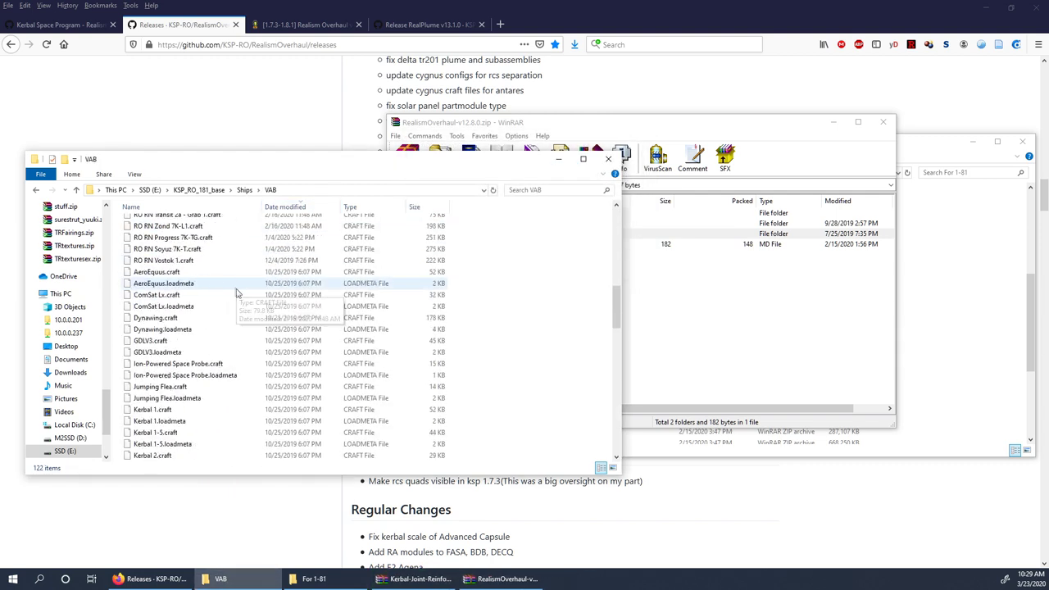
{"action": "scroll", "coordinate": [221, 246], "scroll_direction": "down", "scroll_amount": 1}
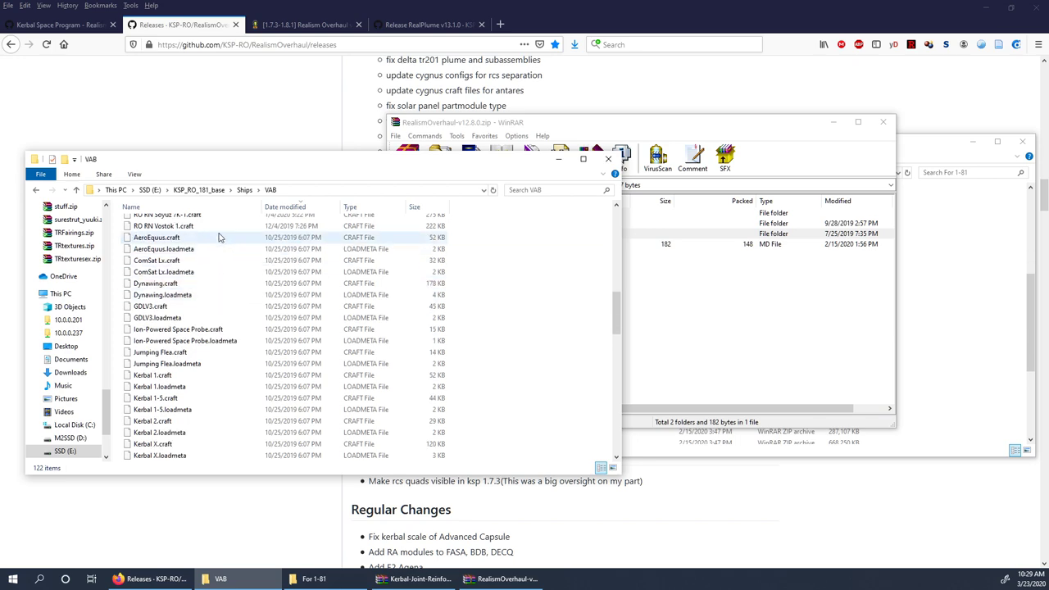
Copy EngineGroupController and RealismOverhaul from the archive's GameData folder into the game's GameData folder, and close the archive
{"action": "left_click_drag", "start_coordinate": [218, 239], "coordinate": [109, 580]}
{"action": "scroll", "coordinate": [172, 344], "scroll_direction": "up", "scroll_amount": 5}
{"action": "left_click_drag", "start_coordinate": [128, 484], "coordinate": [139, 469]}
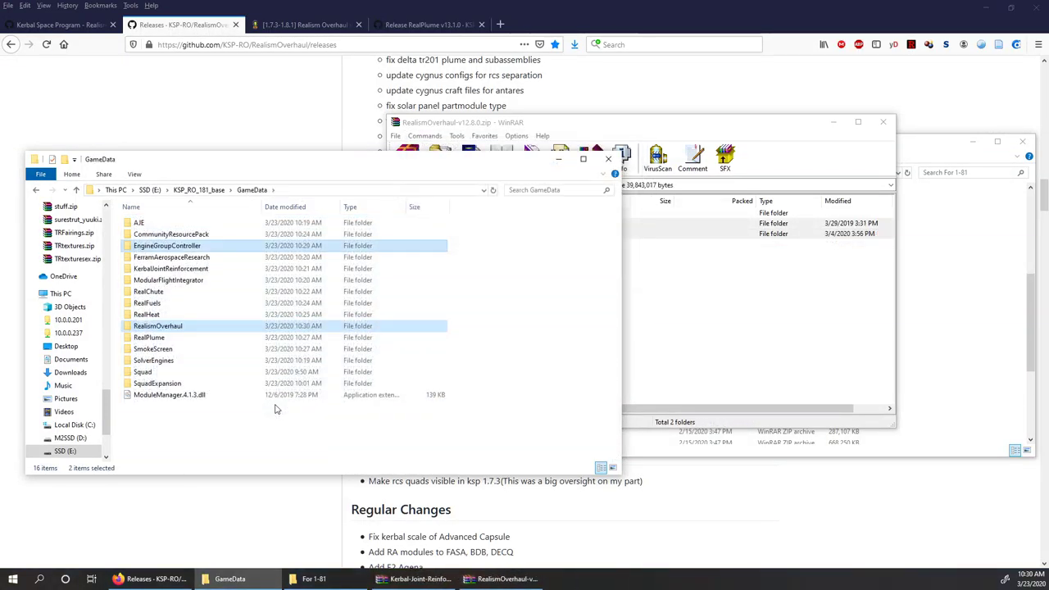
{"action": "left_click", "coordinate": [185, 414]}
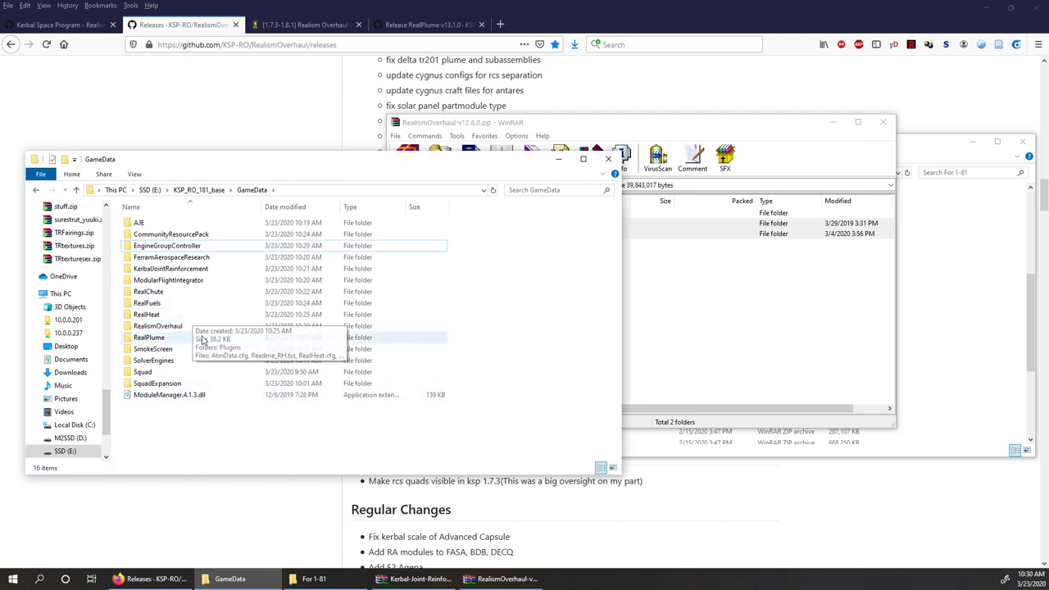
{"action": "left_click", "coordinate": [762, 296]}
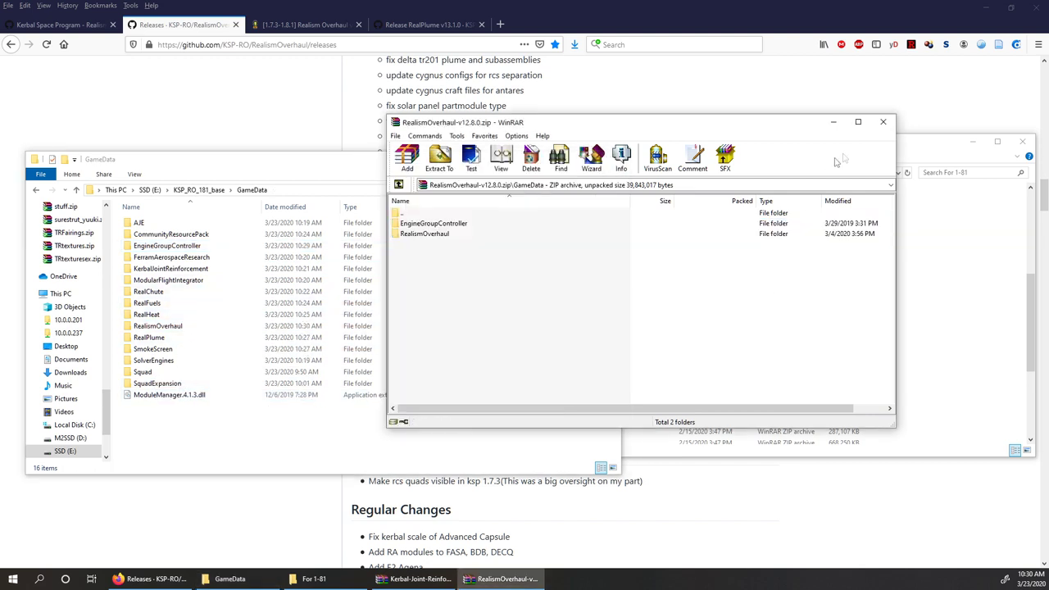
{"action": "left_click", "coordinate": [882, 122]}
Review the AJE, CommunityResourcePack and RealFuels folders in GameData, including CommonResources.cfg inside CommunityResourcePack
{"action": "left_click", "coordinate": [158, 223]}
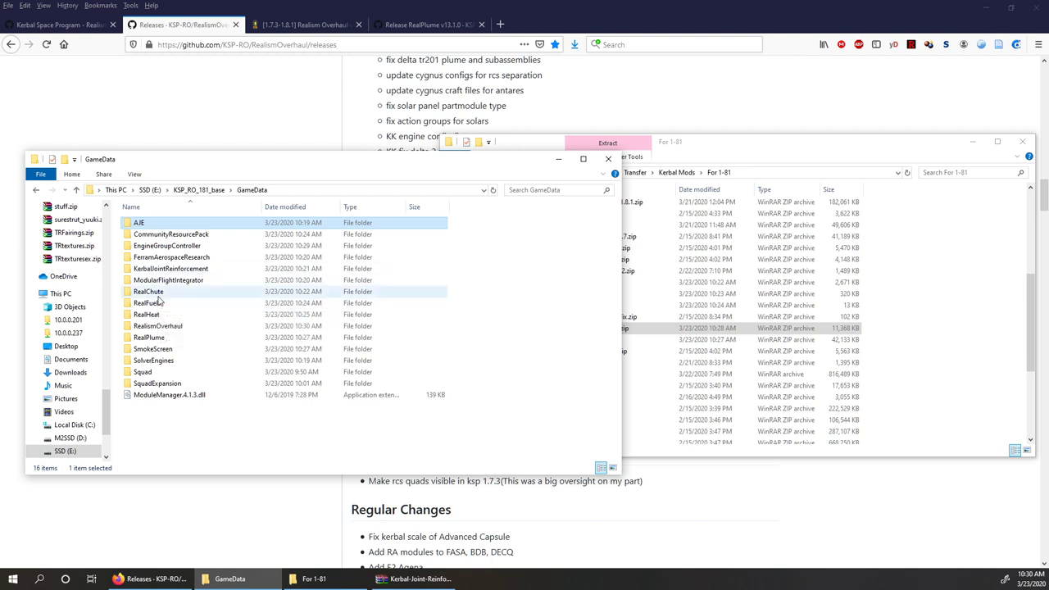
{"action": "left_click", "coordinate": [175, 237]}
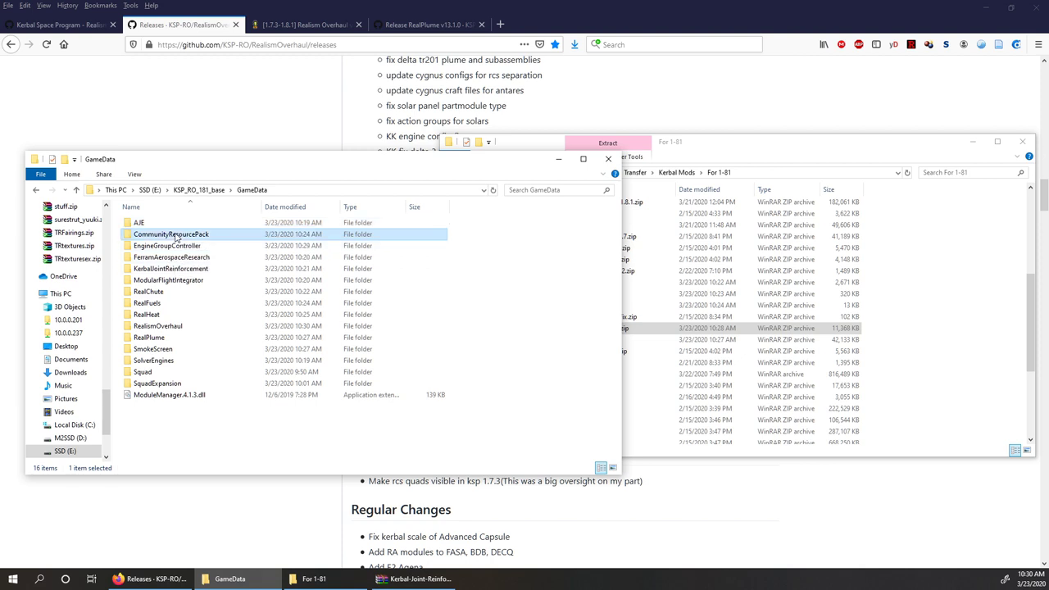
{"action": "left_click", "coordinate": [174, 303]}
{"action": "left_click", "coordinate": [171, 235]}
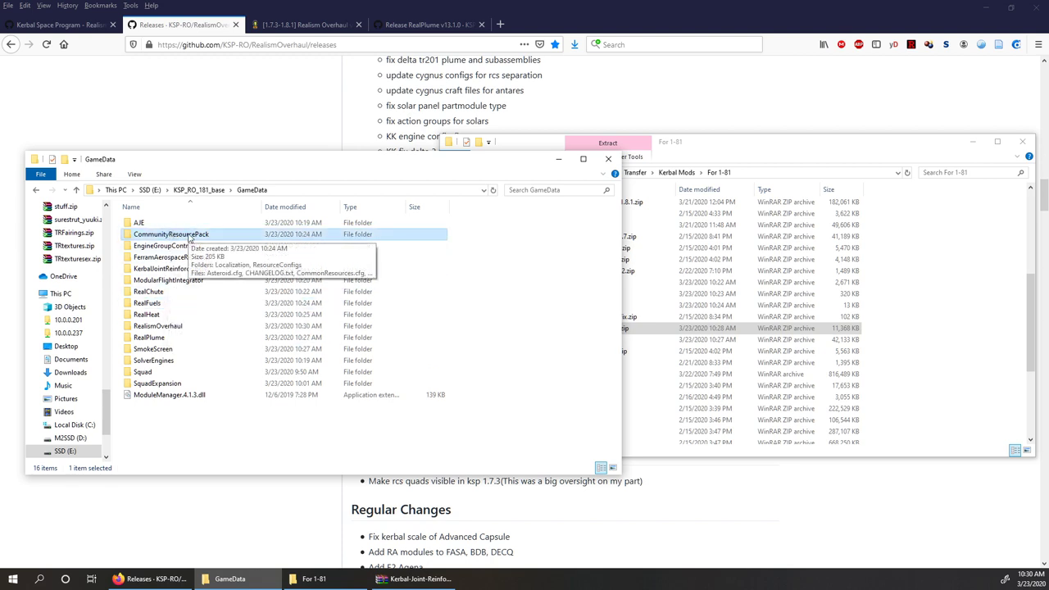
{"action": "left_click", "coordinate": [152, 303]}
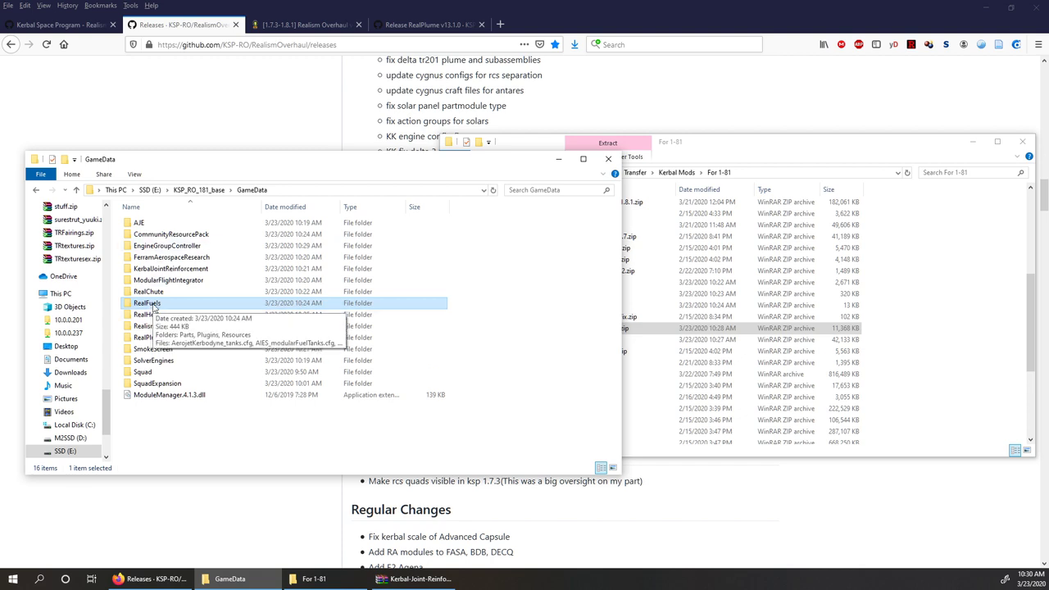
{"action": "left_click", "coordinate": [153, 236]}
{"action": "double_click", "coordinate": [153, 239]}
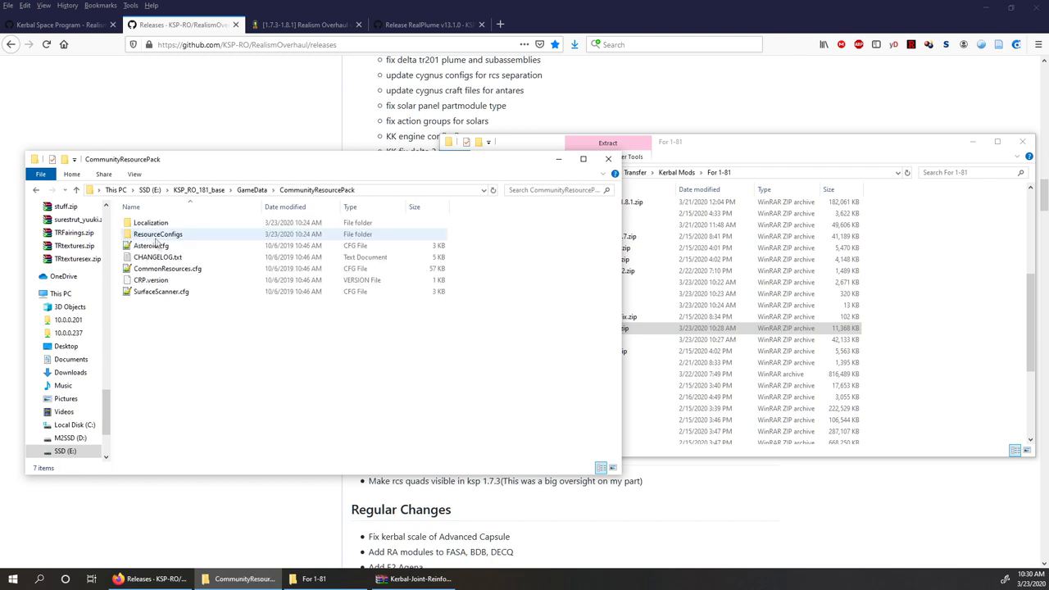
{"action": "left_click", "coordinate": [165, 270]}
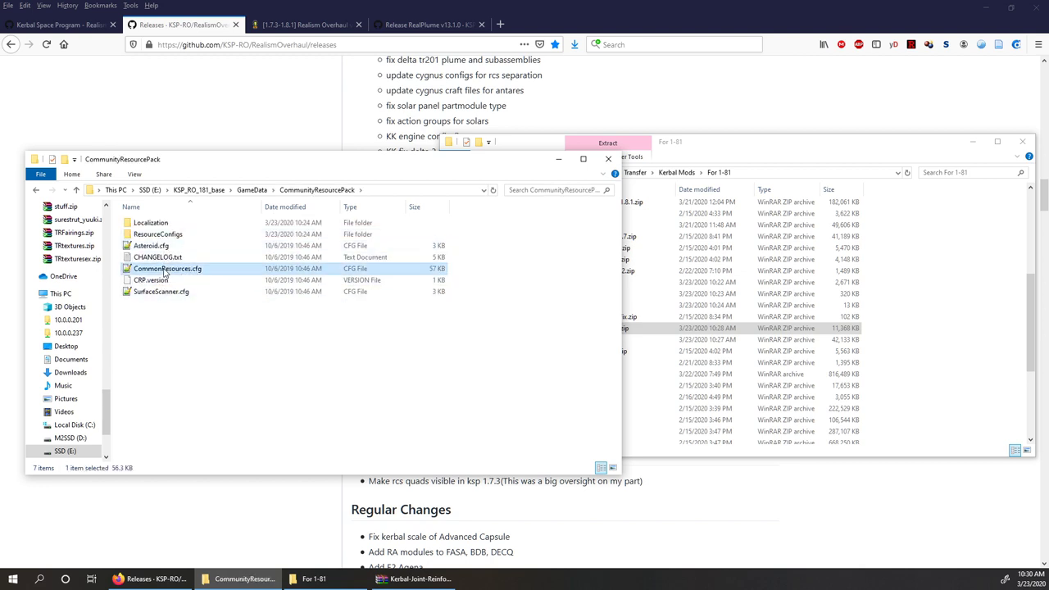
{"action": "left_click", "coordinate": [251, 189]}
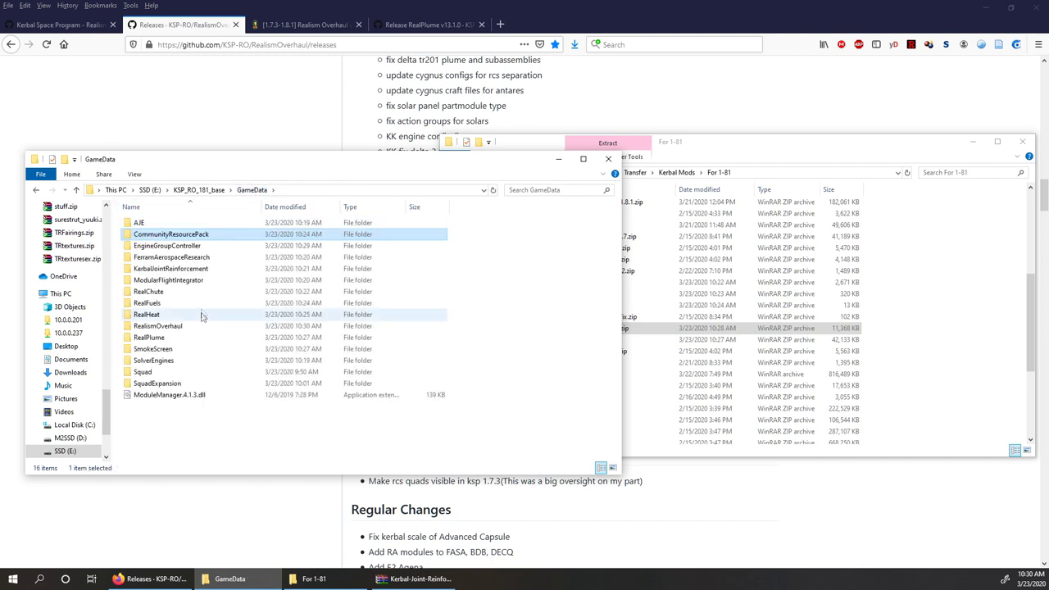
Examine the mod configuration files in the RealFuels folder, and return to GameData
{"action": "double_click", "coordinate": [201, 305]}
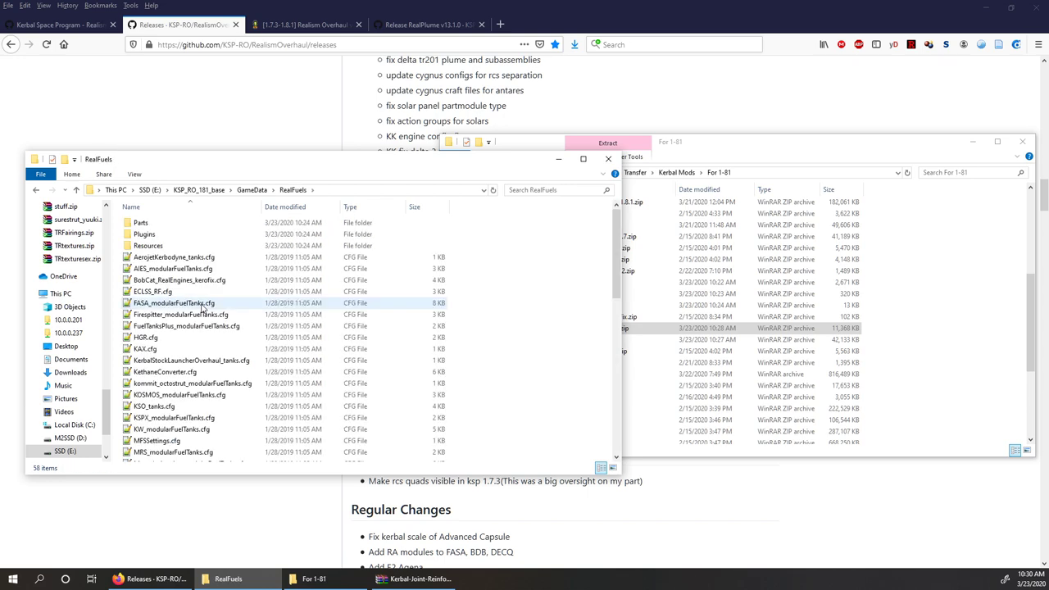
{"action": "scroll", "coordinate": [202, 306], "scroll_direction": "down", "scroll_amount": 3}
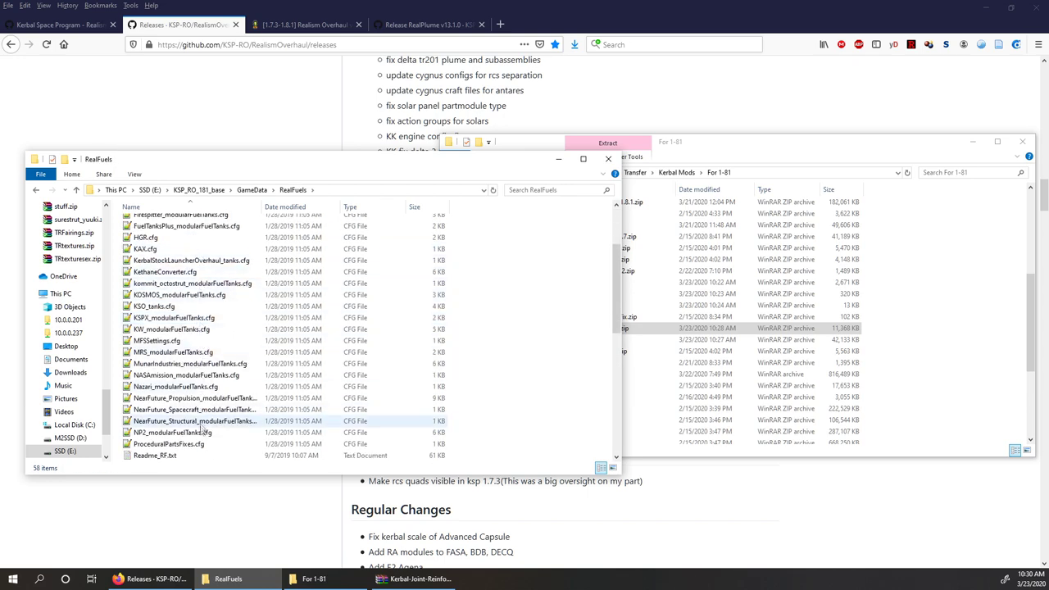
{"action": "scroll", "coordinate": [205, 431], "scroll_direction": "up", "scroll_amount": 3}
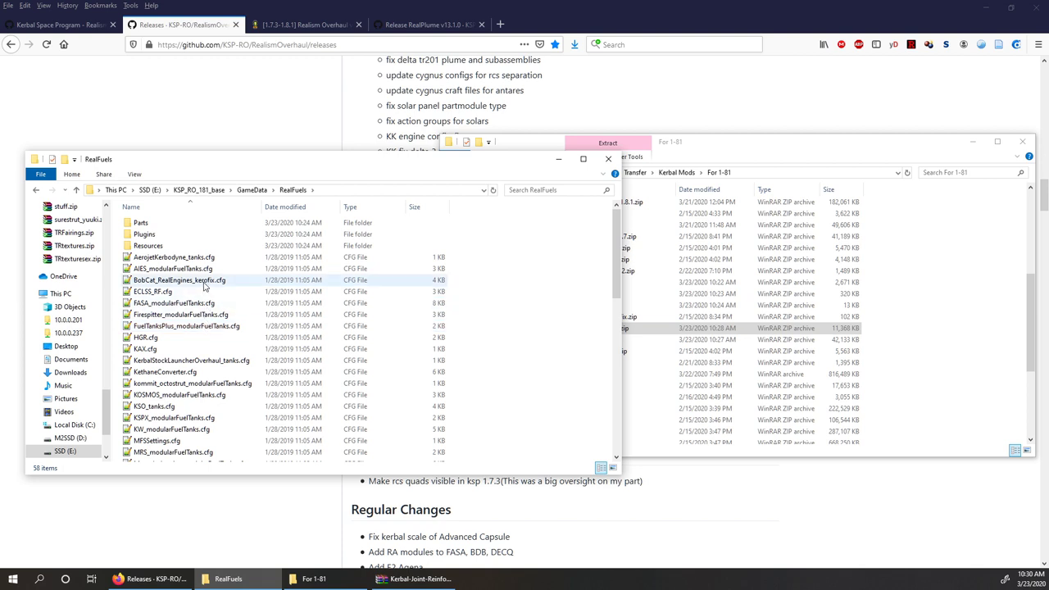
{"action": "left_click", "coordinate": [253, 190]}
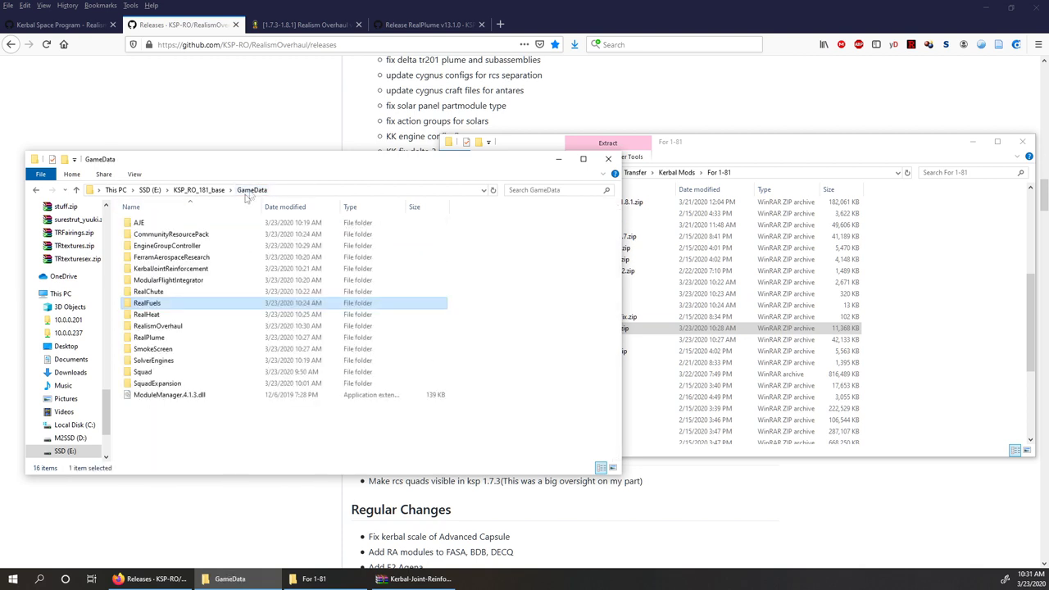
Look through the supported mods in RealismOverhaul's RO_SuggestedMods folder, and return to the RealismOverhaul folder
{"action": "left_click", "coordinate": [188, 326]}
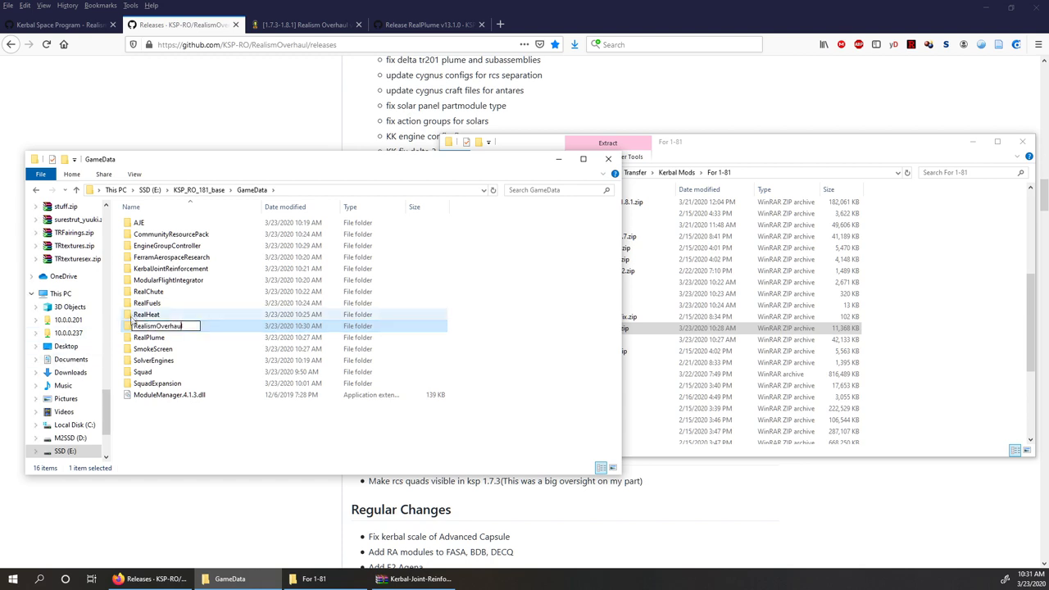
{"action": "double_click", "coordinate": [131, 327]}
{"action": "double_click", "coordinate": [155, 336]}
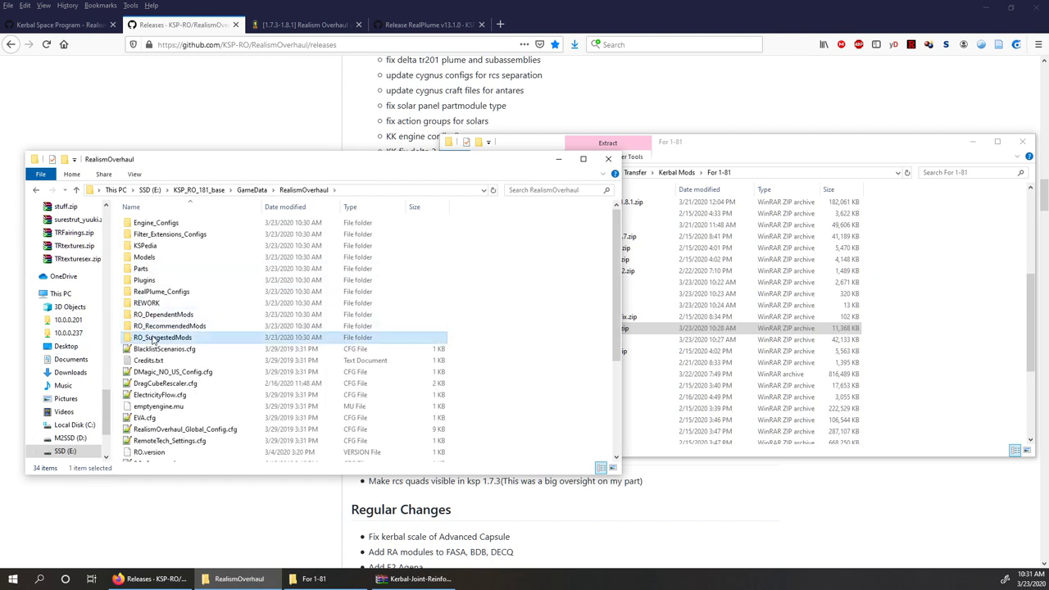
{"action": "scroll", "coordinate": [197, 248], "scroll_direction": "down", "scroll_amount": 6}
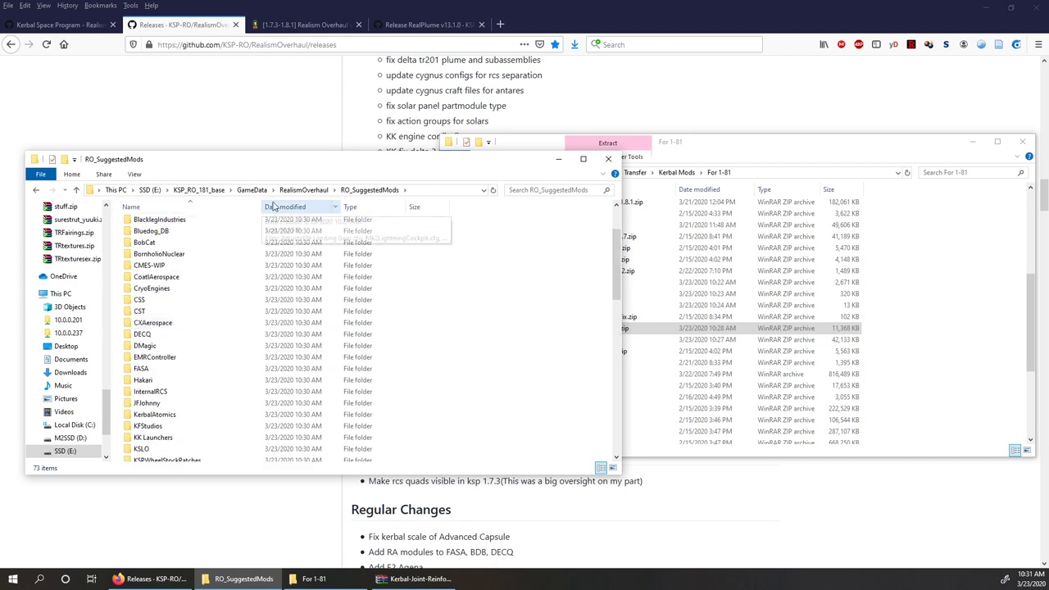
{"action": "left_click", "coordinate": [303, 190]}
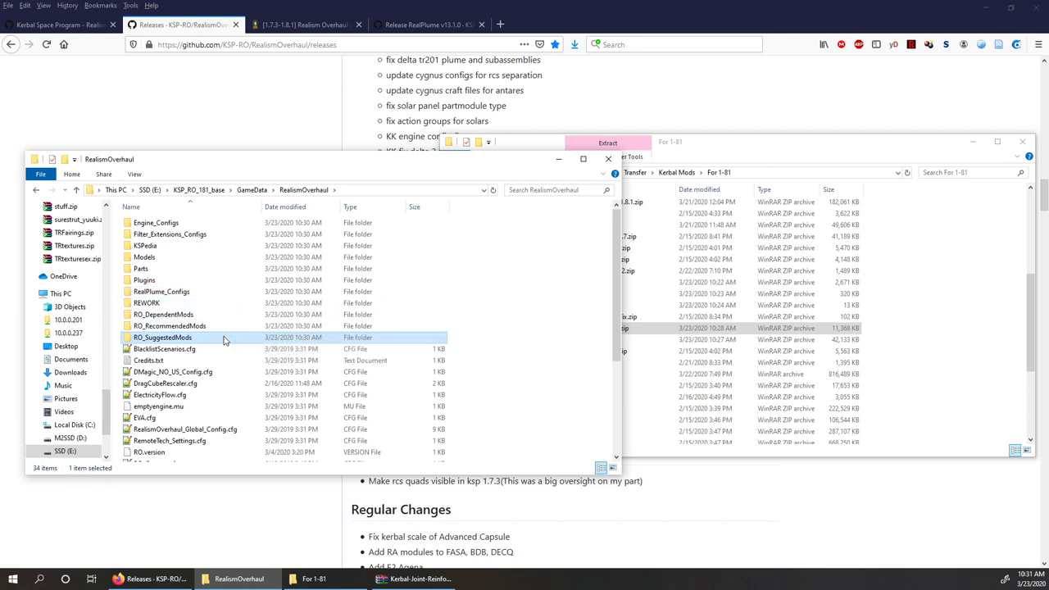
Point out RealPlume_Configs, examine the engine files in RealismOverhaul's Engine_Configs folder, and return to GameData
{"action": "left_click", "coordinate": [154, 292]}
{"action": "mouse_move", "coordinate": [155, 294]}
{"action": "left_mouse_down"}
{"action": "mouse_move", "coordinate": [184, 304]}
{"action": "mouse_move", "coordinate": [171, 304]}
{"action": "left_mouse_up"}
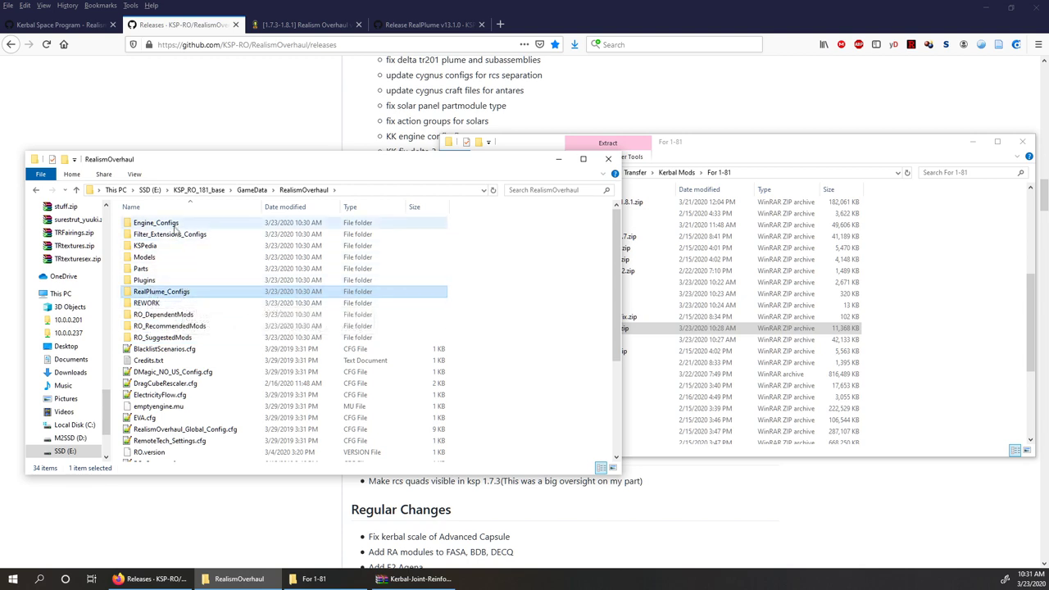
{"action": "double_click", "coordinate": [171, 224]}
{"action": "scroll", "coordinate": [195, 298], "scroll_direction": "down", "scroll_amount": 1}
{"action": "scroll", "coordinate": [195, 298], "scroll_direction": "down", "scroll_amount": 20}
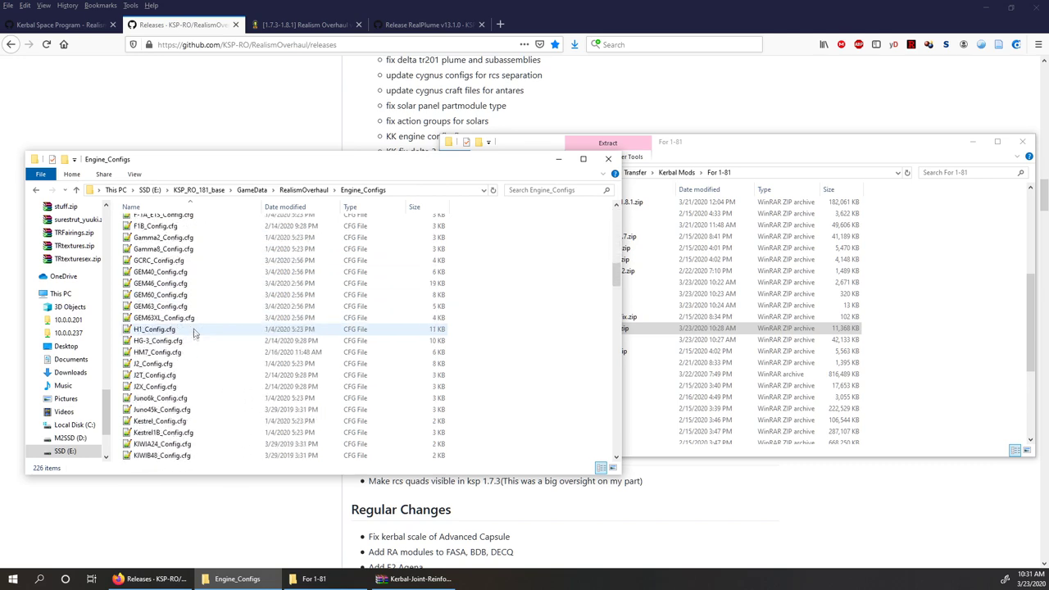
{"action": "scroll", "coordinate": [187, 334], "scroll_direction": "down", "scroll_amount": 20}
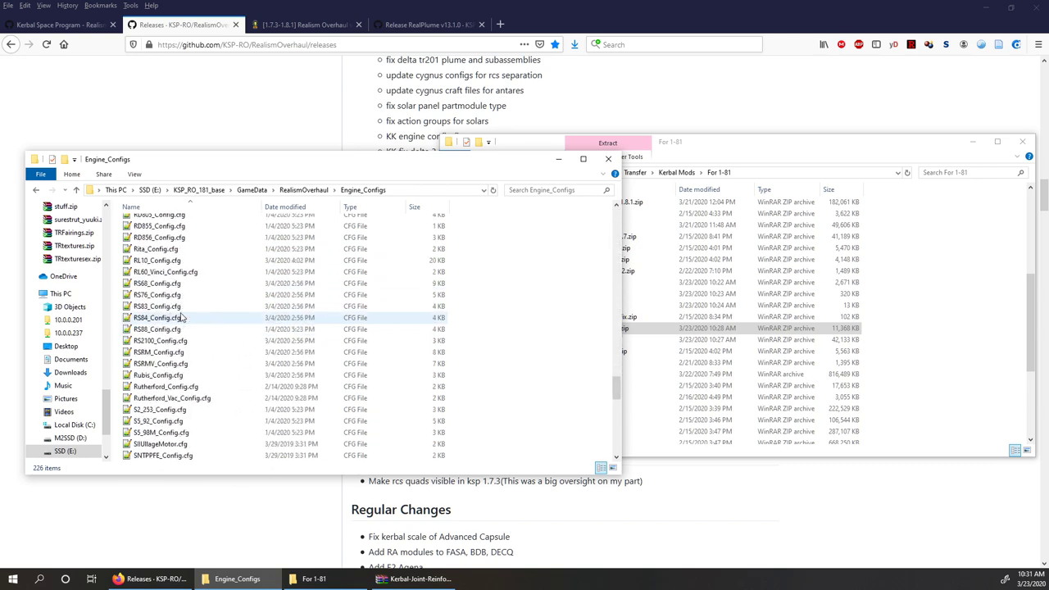
{"action": "scroll", "coordinate": [181, 312], "scroll_direction": "down", "scroll_amount": 2}
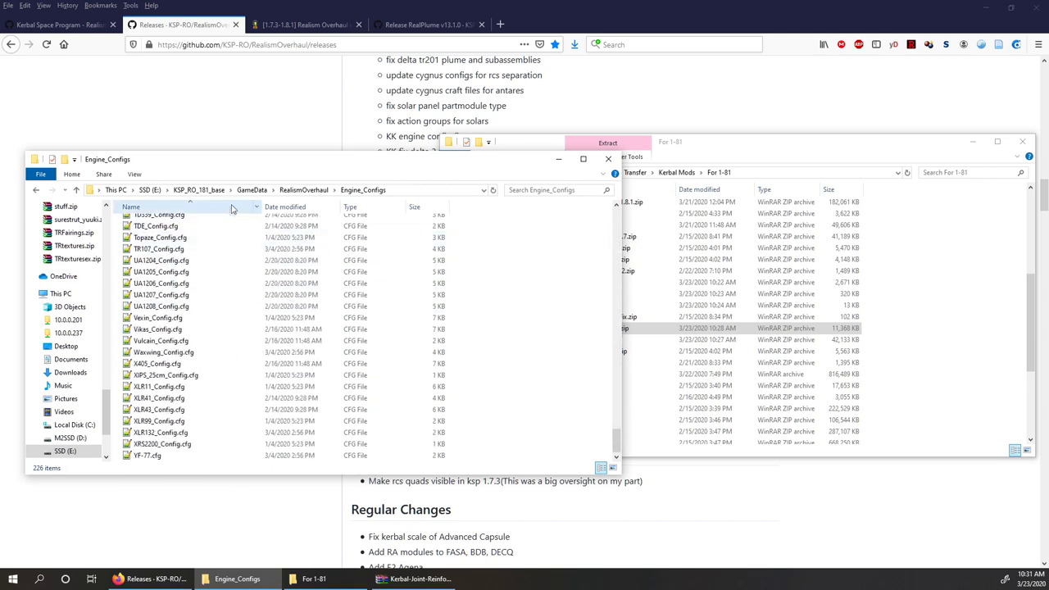
{"action": "left_click", "coordinate": [253, 193]}
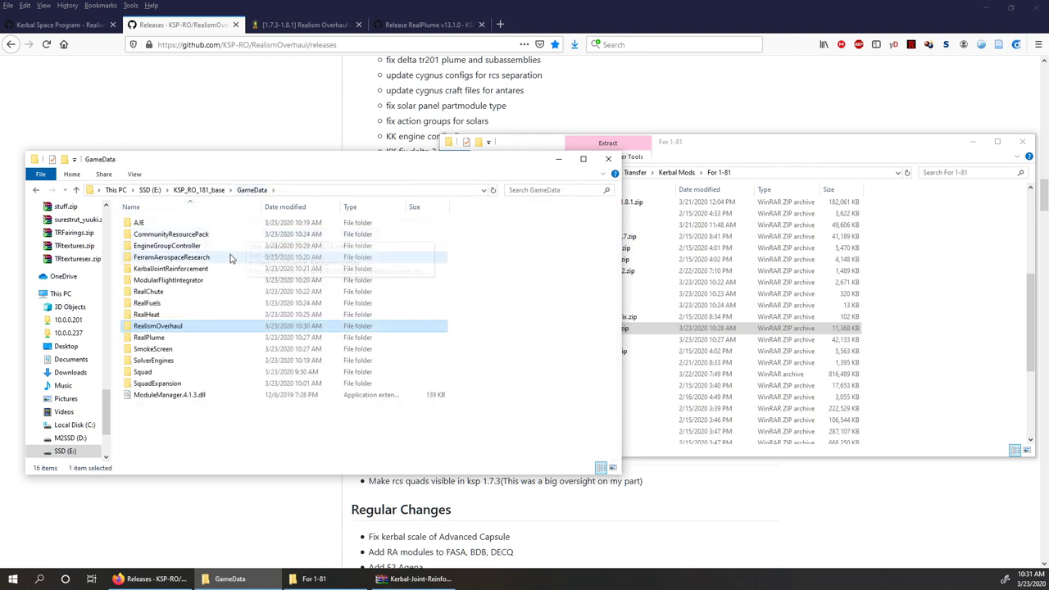
Point out the installed dependency folders in GameData, including RealChute, RealFuels, RealHeat, SmokeScreen, KerbalJointReinforcement and FerramAerospaceResearch
{"action": "left_click", "coordinate": [162, 295]}
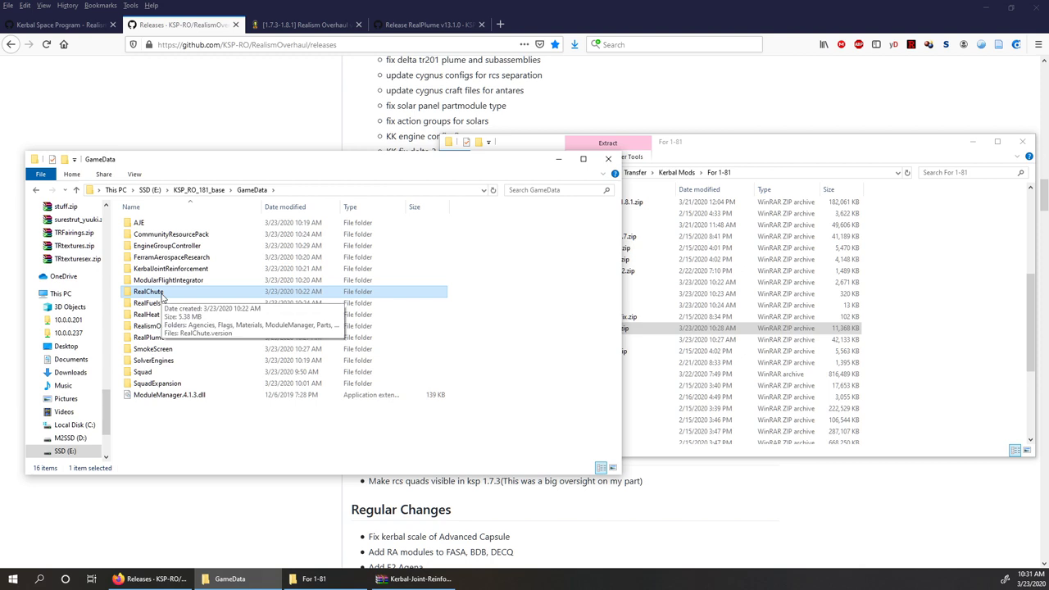
{"action": "left_click", "coordinate": [163, 304]}
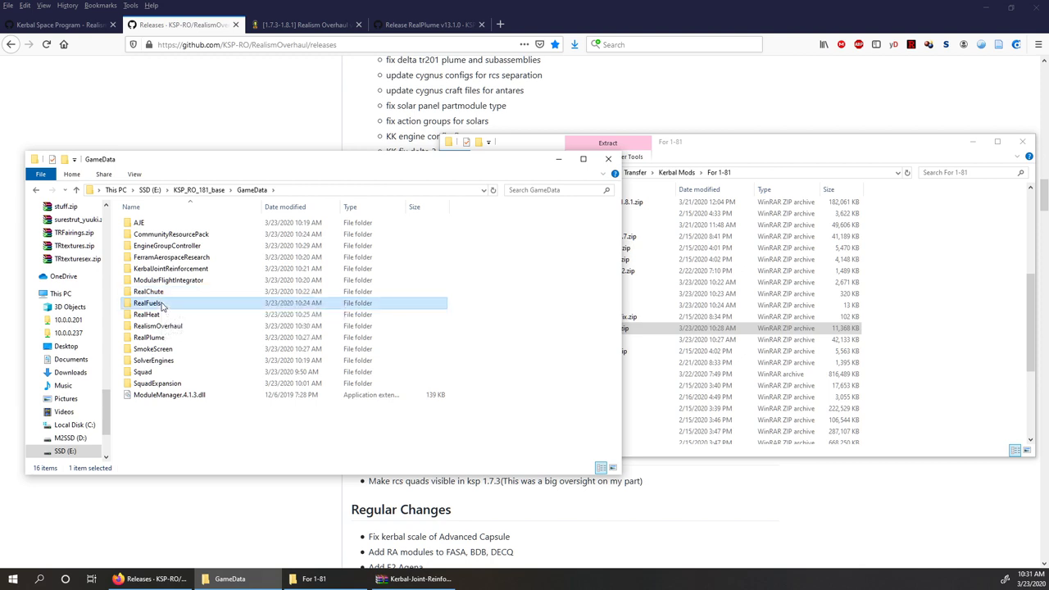
{"action": "left_click", "coordinate": [163, 316]}
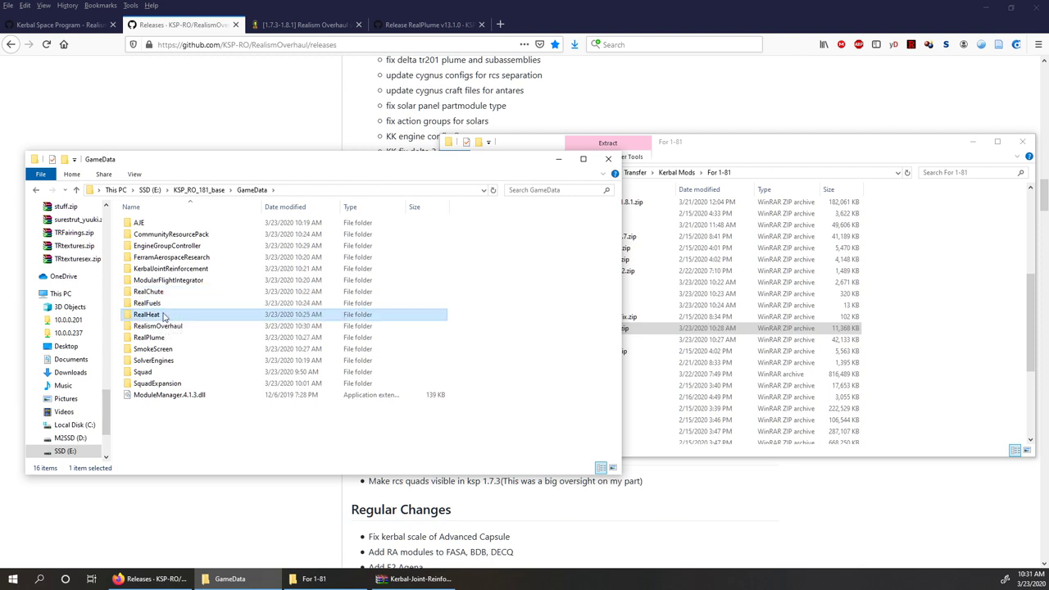
{"action": "left_click", "coordinate": [164, 337]}
{"action": "left_click", "coordinate": [167, 349]}
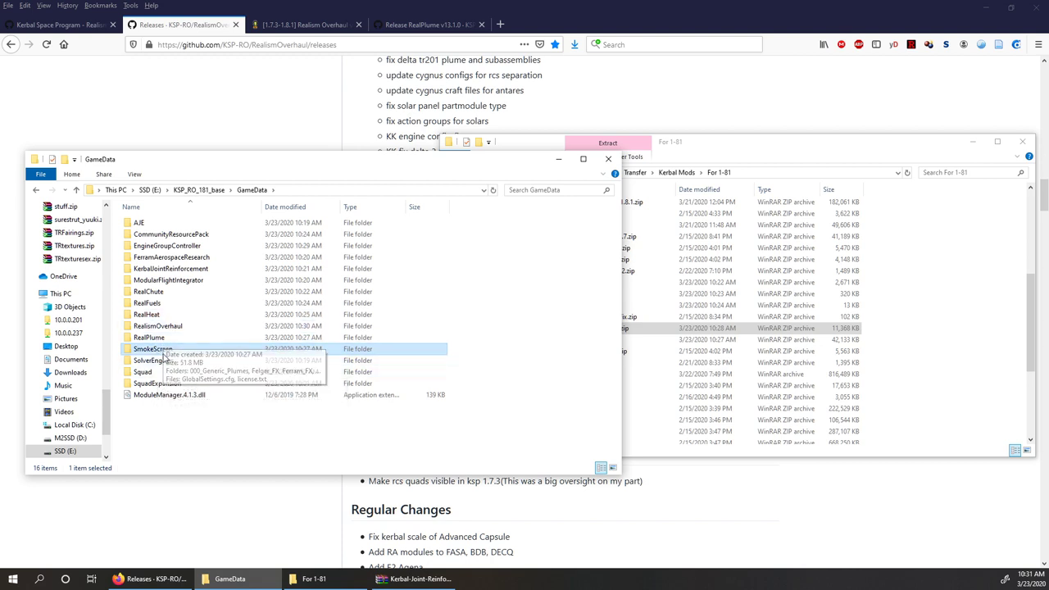
{"action": "left_click", "coordinate": [176, 270]}
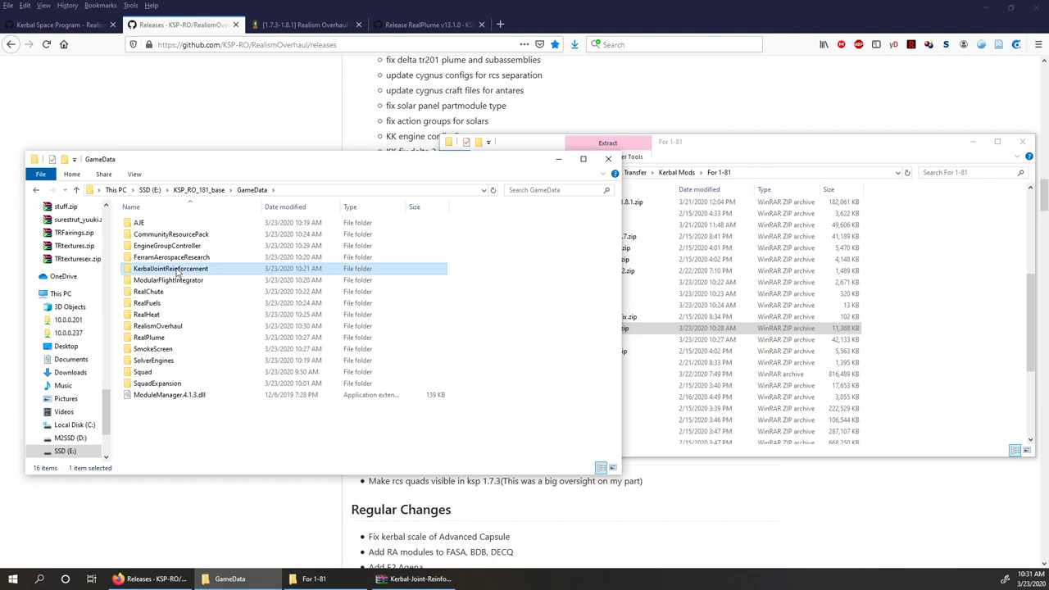
{"action": "left_click", "coordinate": [199, 258]}
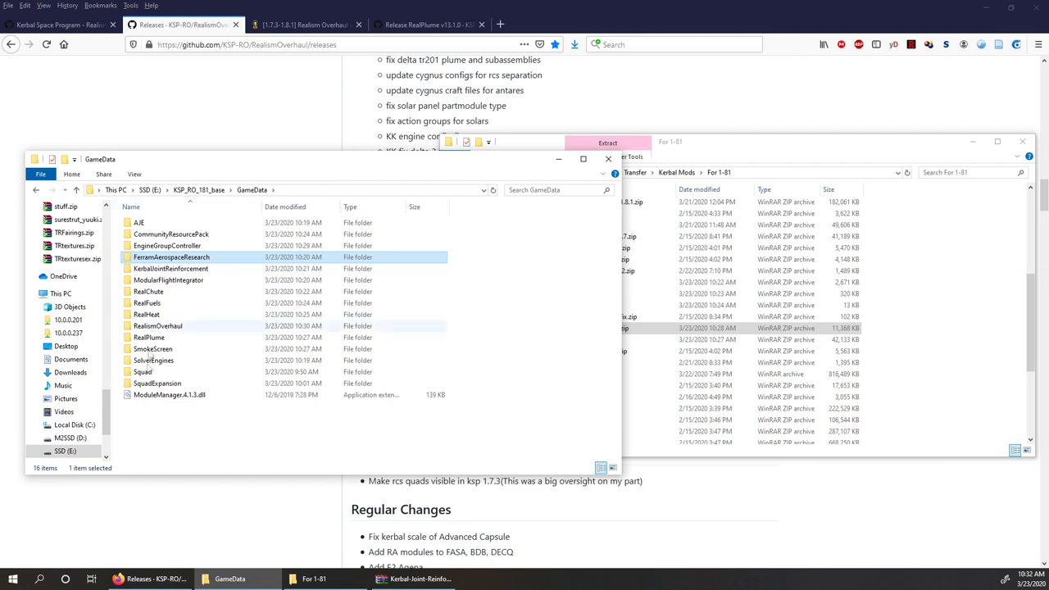
Switch to the browser and review the dependencies and recommended mods on the Realism Overhaul forum page
{"action": "left_click", "coordinate": [819, 154]}
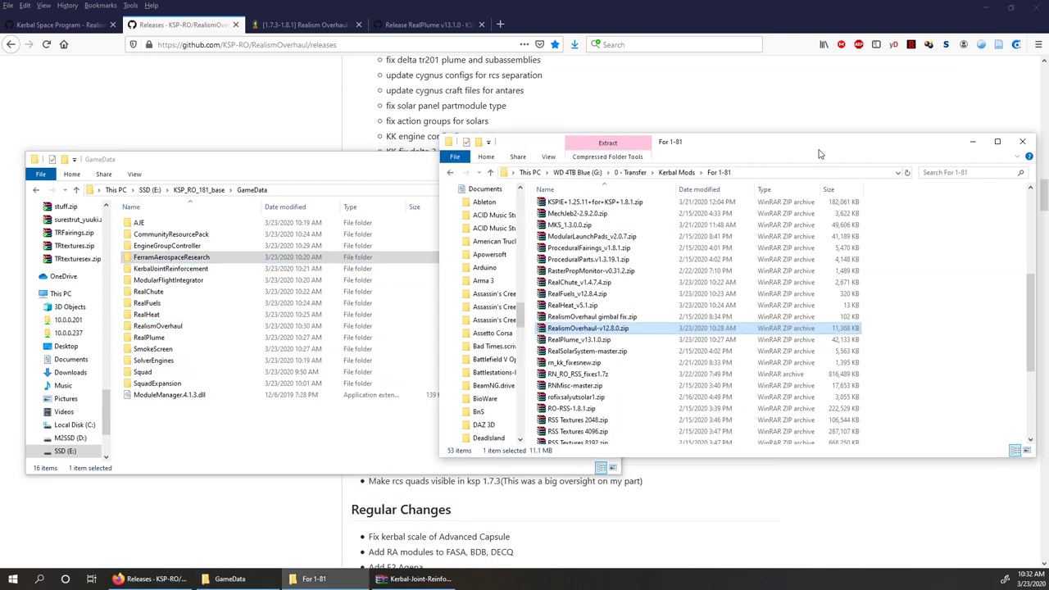
{"action": "left_click", "coordinate": [495, 5]}
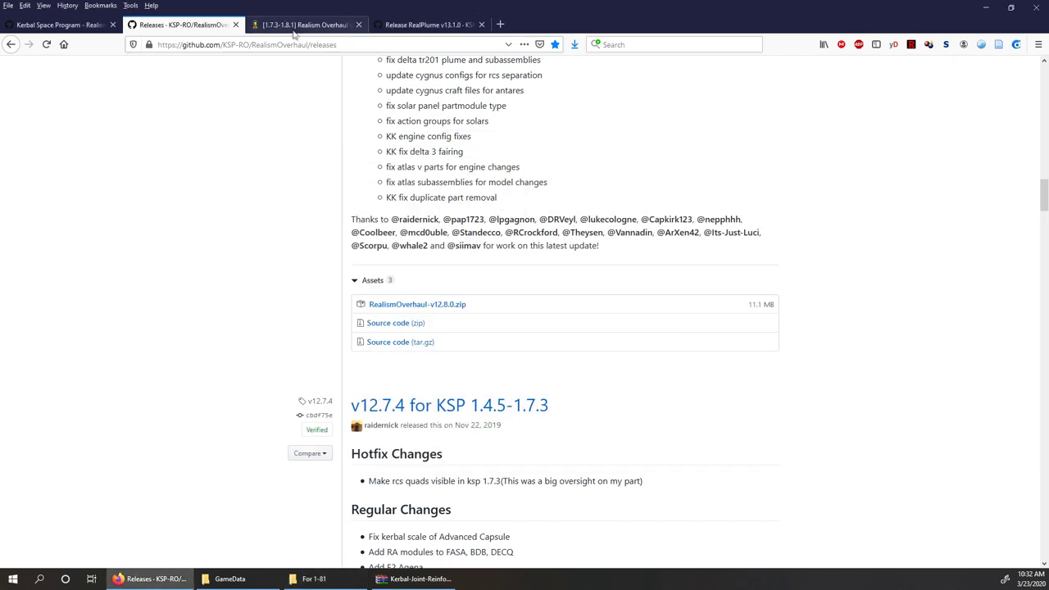
{"action": "left_click", "coordinate": [293, 25]}
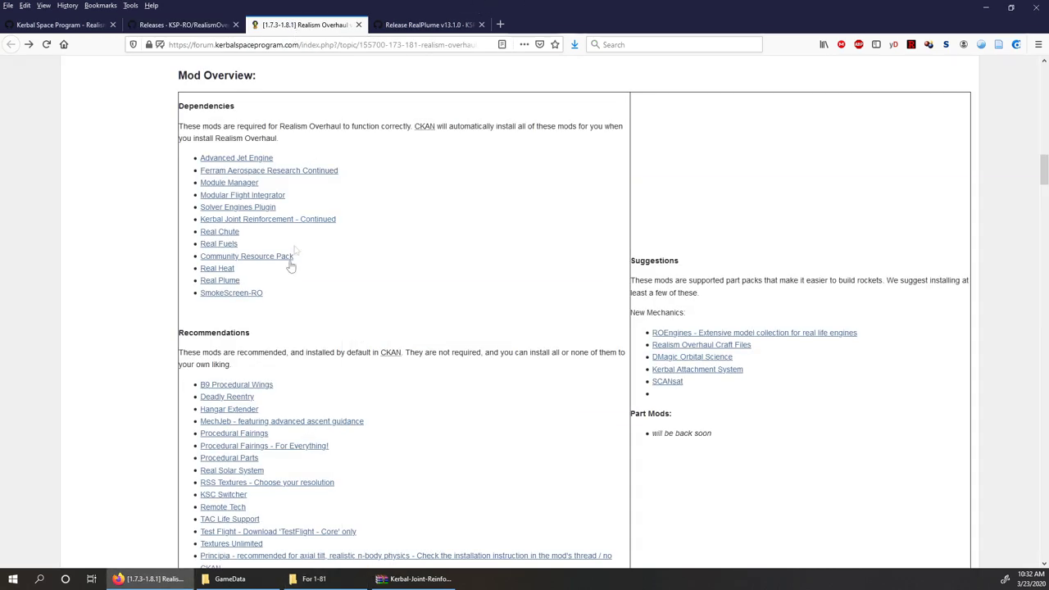
{"action": "scroll", "coordinate": [283, 272], "scroll_direction": "down", "scroll_amount": 6}
{"action": "scroll", "coordinate": [266, 263], "scroll_direction": "up", "scroll_amount": 1}
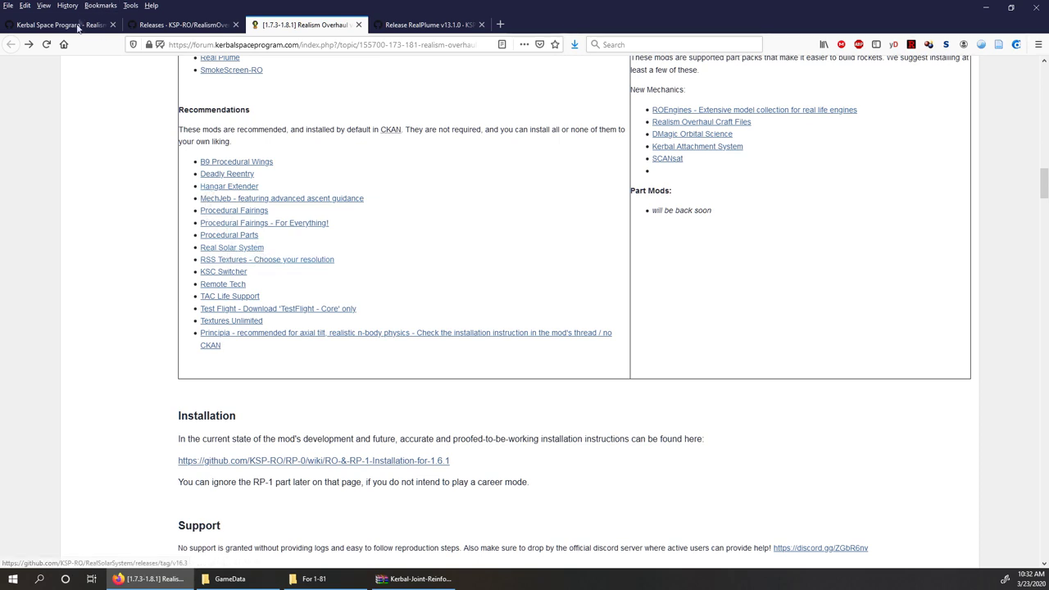
Open the RealSolarSystem repository in a new tab from the KSP-RO repository list and go to its v18.0 release
{"action": "key", "text": "ctrl+1"}
{"action": "right_click", "coordinate": [277, 218]}
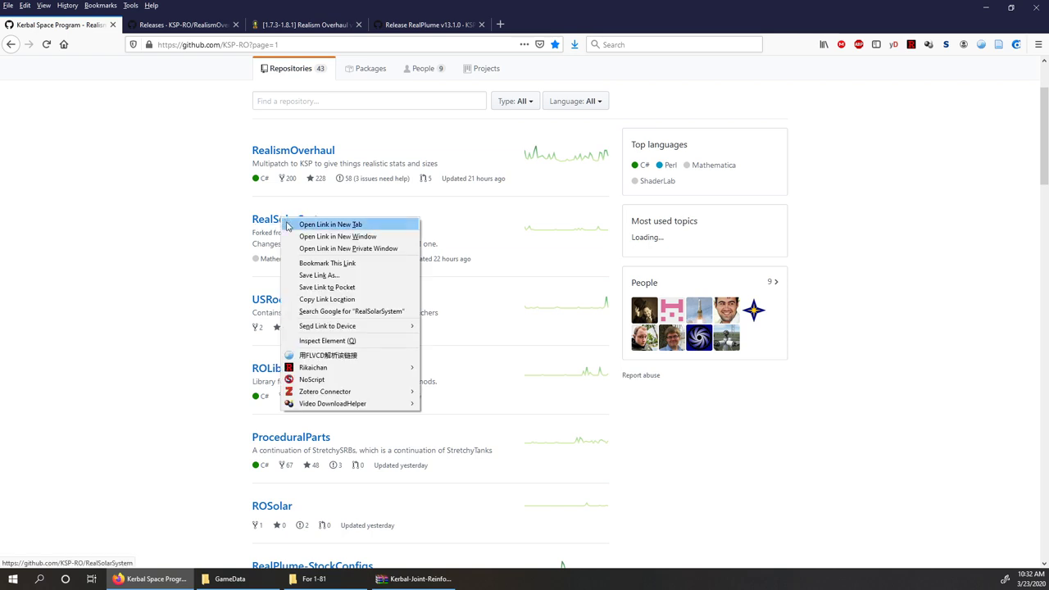
{"action": "left_click", "coordinate": [287, 224]}
{"action": "key", "text": "ctrl+Tab"}
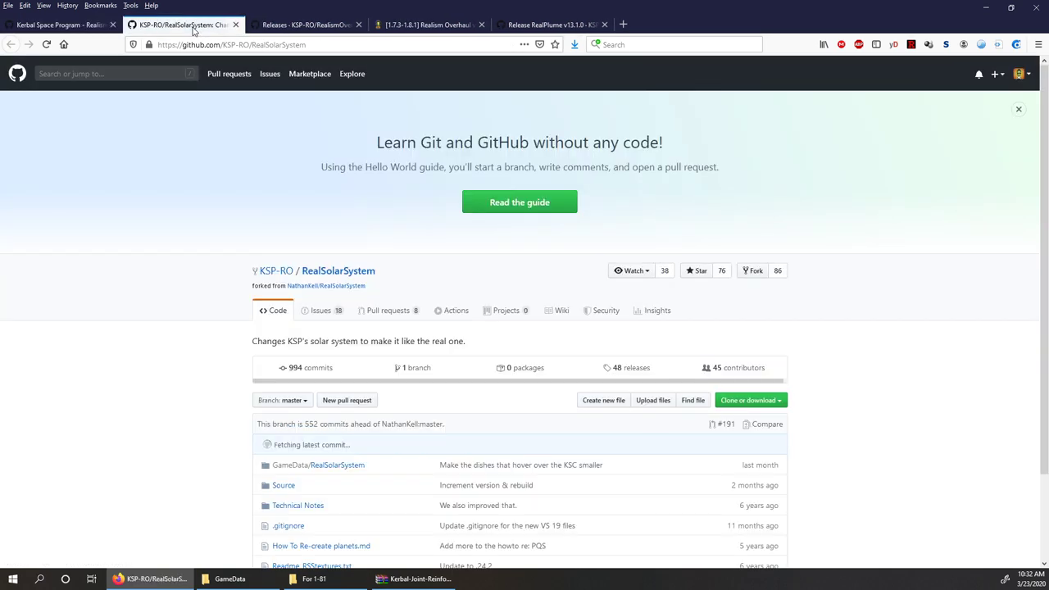
{"action": "left_click", "coordinate": [616, 365]}
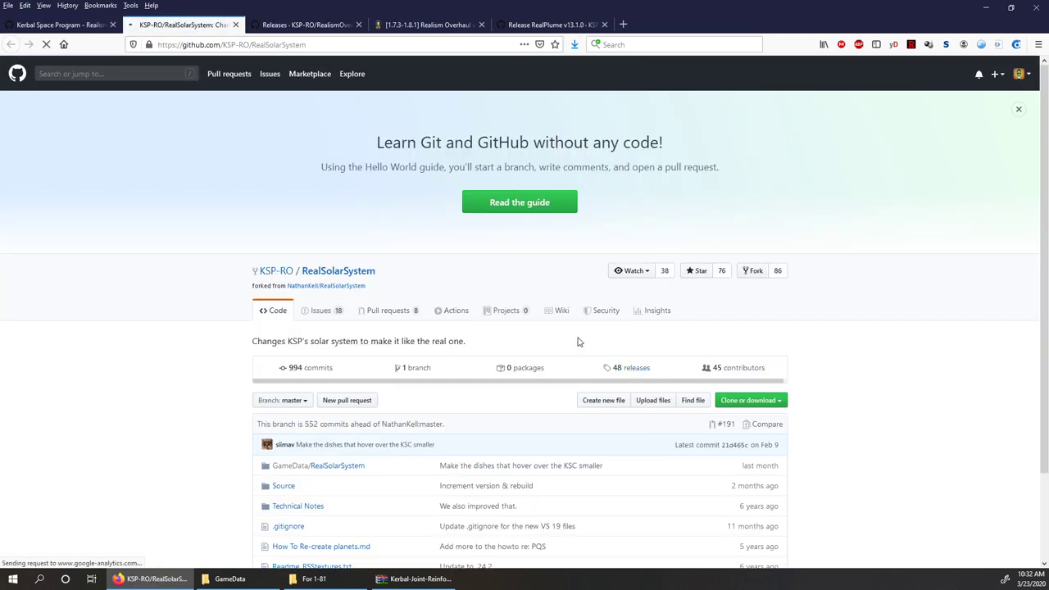
{"action": "scroll", "coordinate": [526, 352], "scroll_direction": "down", "scroll_amount": 5}
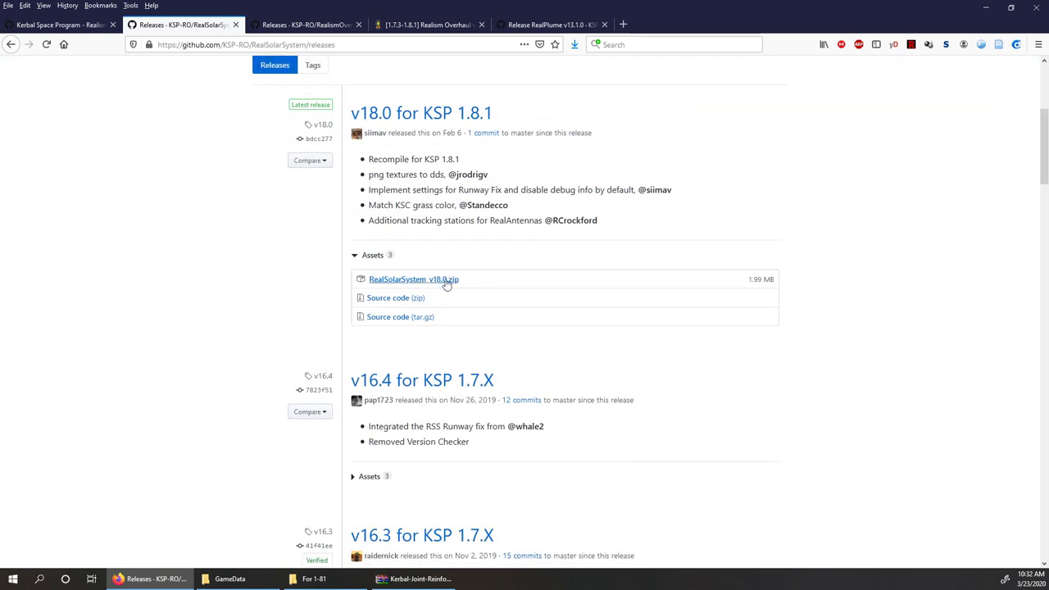
Download RealSolarSystem_v18.0.zip to the For 1-81 folder and close the RealSolarSystem releases tab
{"action": "left_click", "coordinate": [463, 280]}
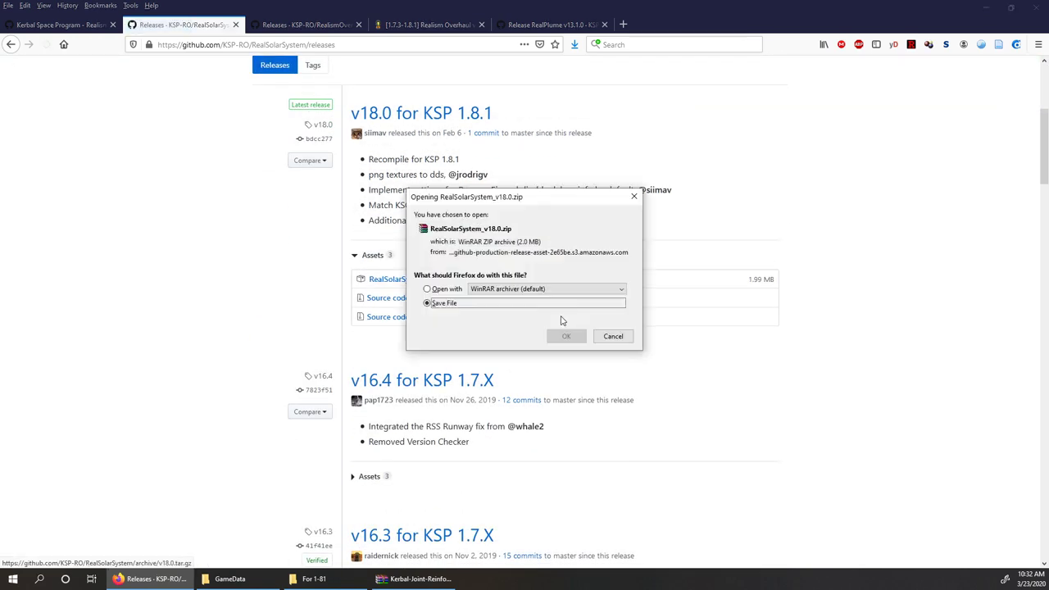
{"action": "left_click", "coordinate": [566, 336]}
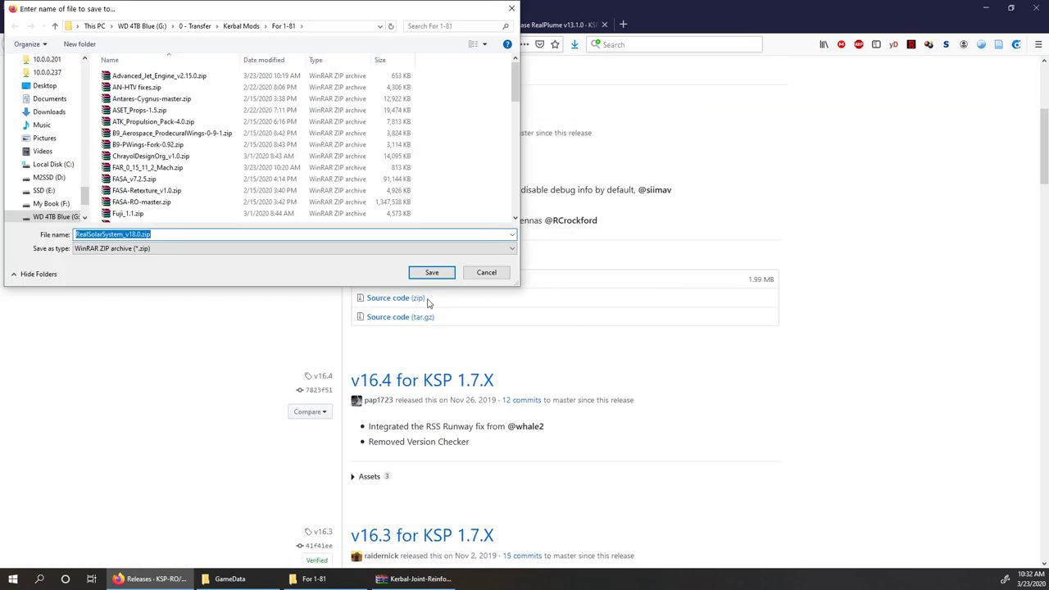
{"action": "left_click", "coordinate": [432, 272]}
{"action": "left_click", "coordinate": [233, 26]}
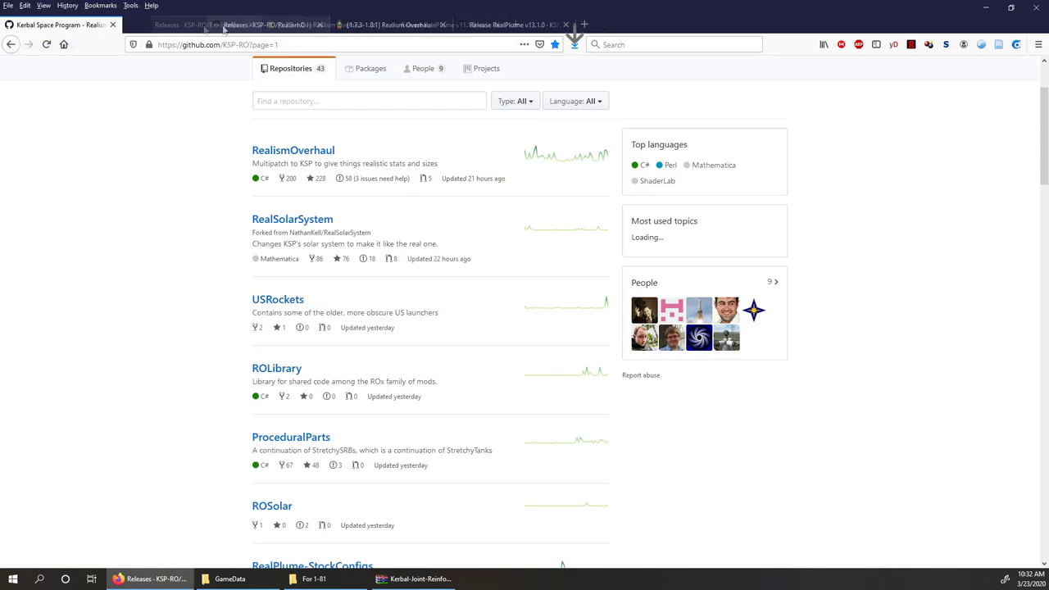
Find the RSS-Textures repository in the KSP-RO list and open its releases at v18.1
{"action": "scroll", "coordinate": [401, 286], "scroll_direction": "down", "scroll_amount": 5}
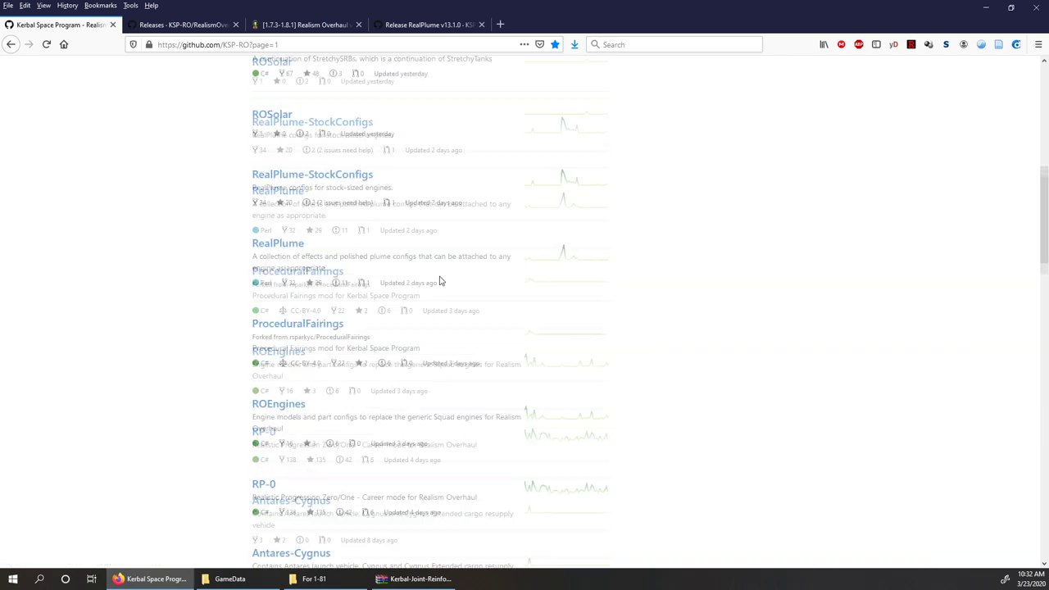
{"action": "scroll", "coordinate": [439, 281], "scroll_direction": "down", "scroll_amount": 10}
{"action": "scroll", "coordinate": [324, 347], "scroll_direction": "down", "scroll_amount": 6}
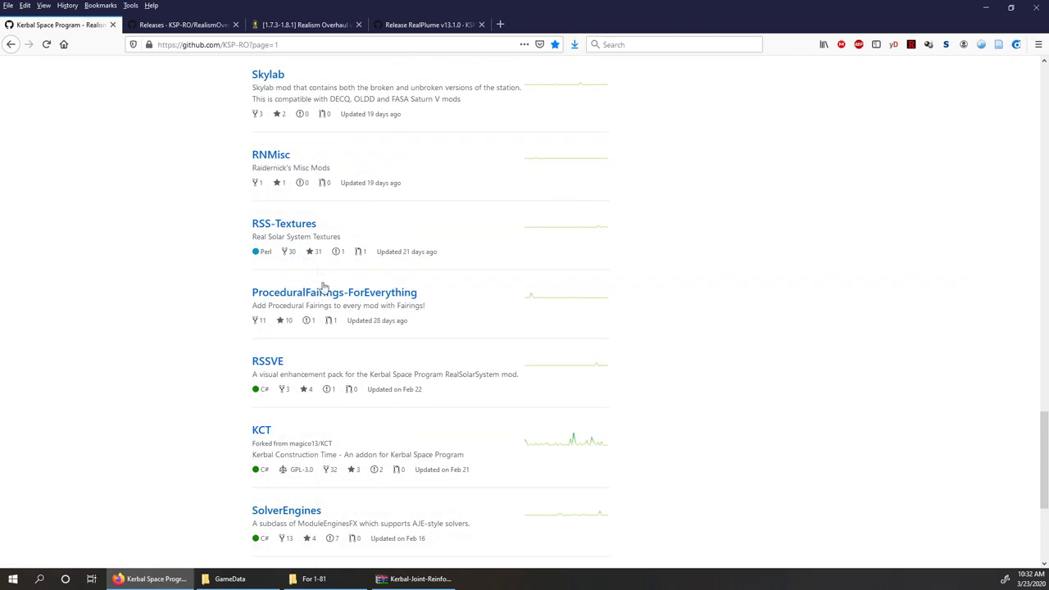
{"action": "left_click", "coordinate": [292, 229]}
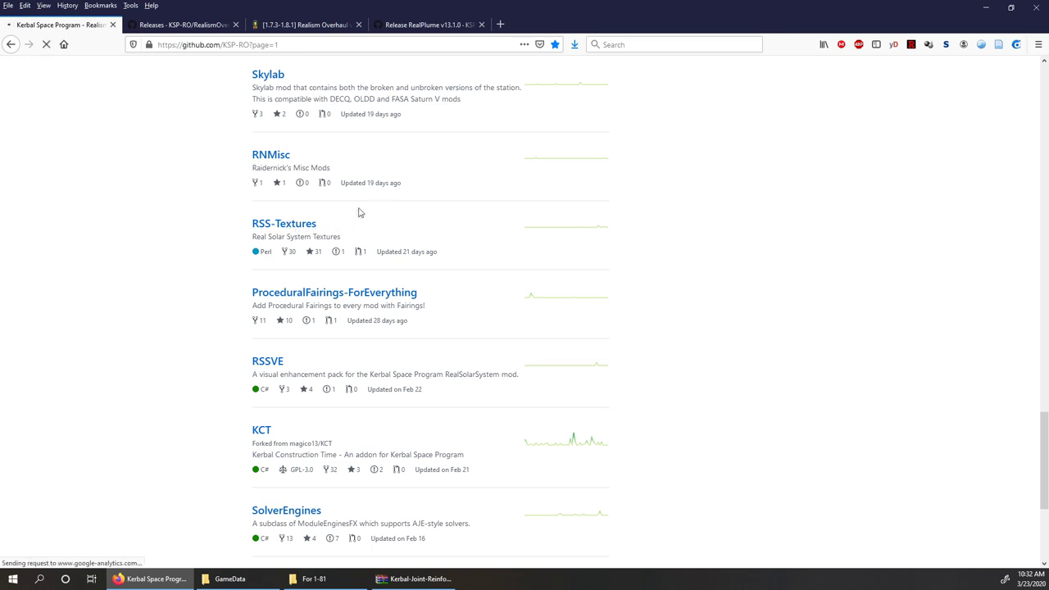
{"action": "left_click", "coordinate": [638, 366]}
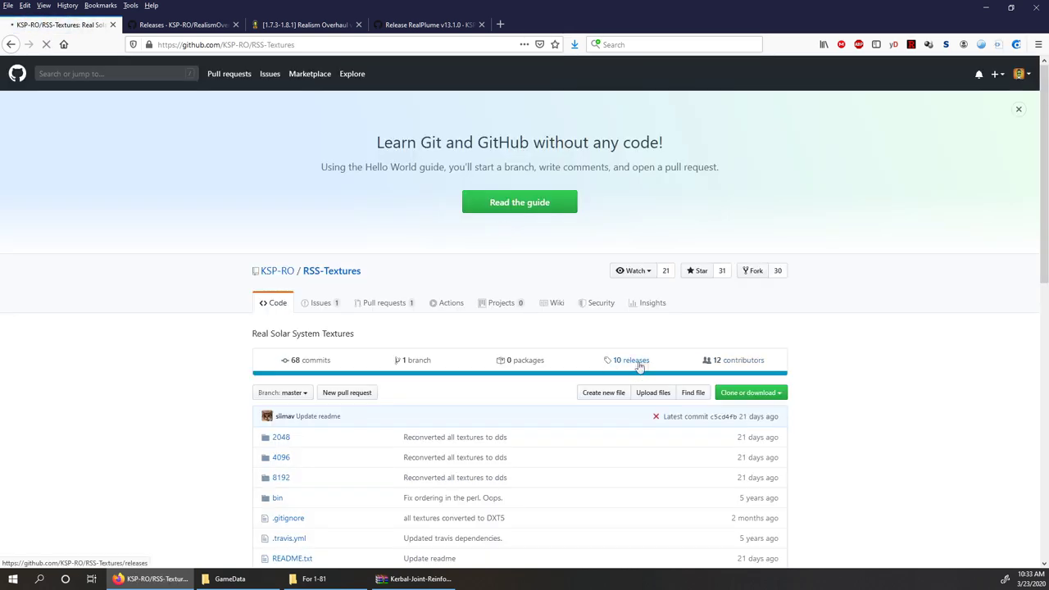
{"action": "scroll", "coordinate": [473, 348], "scroll_direction": "down", "scroll_amount": 3}
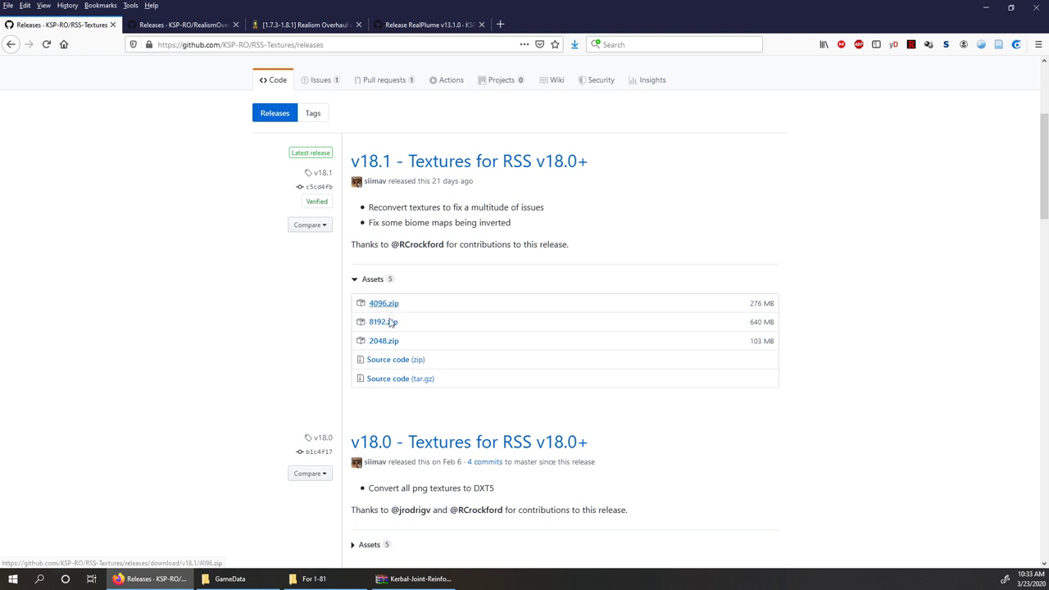
Download 8192.zip from the v18.1 textures release to the For 1-81 folder
{"action": "left_click", "coordinate": [391, 323]}
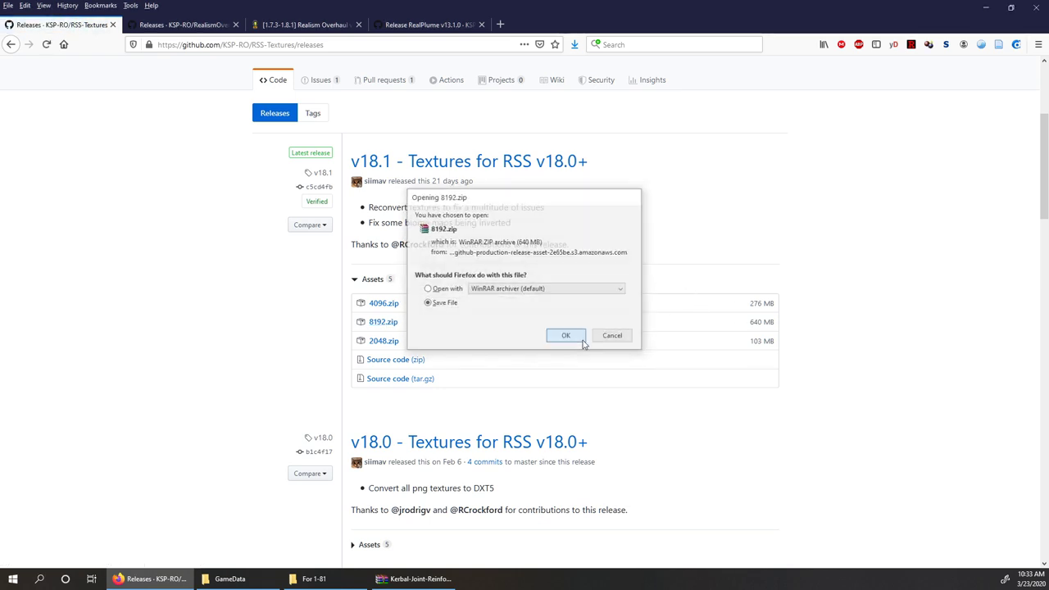
{"action": "left_click", "coordinate": [579, 336]}
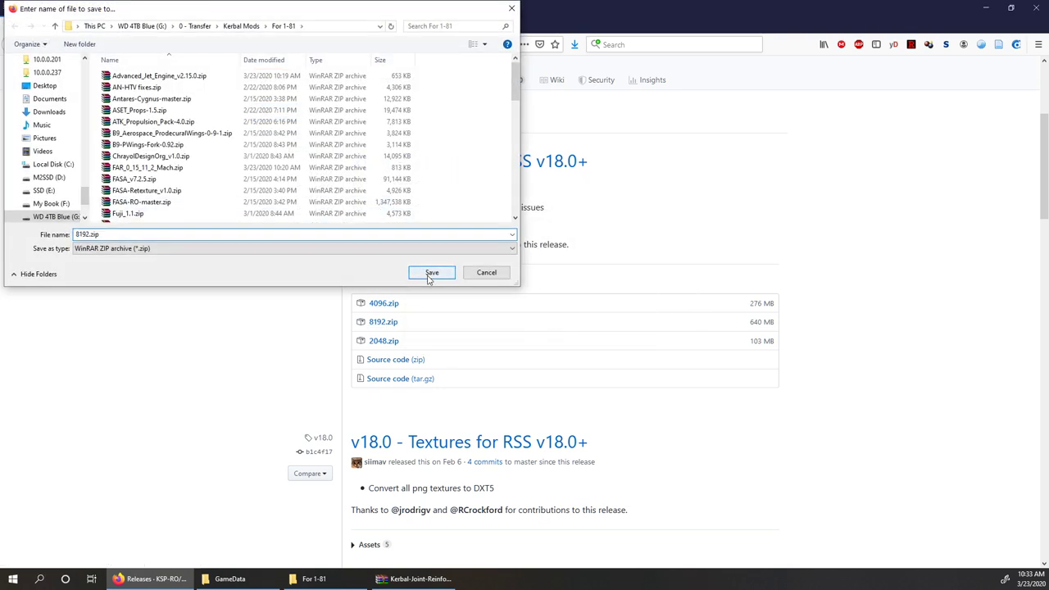
{"action": "left_click", "coordinate": [429, 275]}
Extract the RealSolarSystem folder from RealSolarSystem_v18.0.zip into the game's GameData folder, and close the archive
{"action": "left_click", "coordinate": [336, 579]}
{"action": "left_click", "coordinate": [229, 579]}
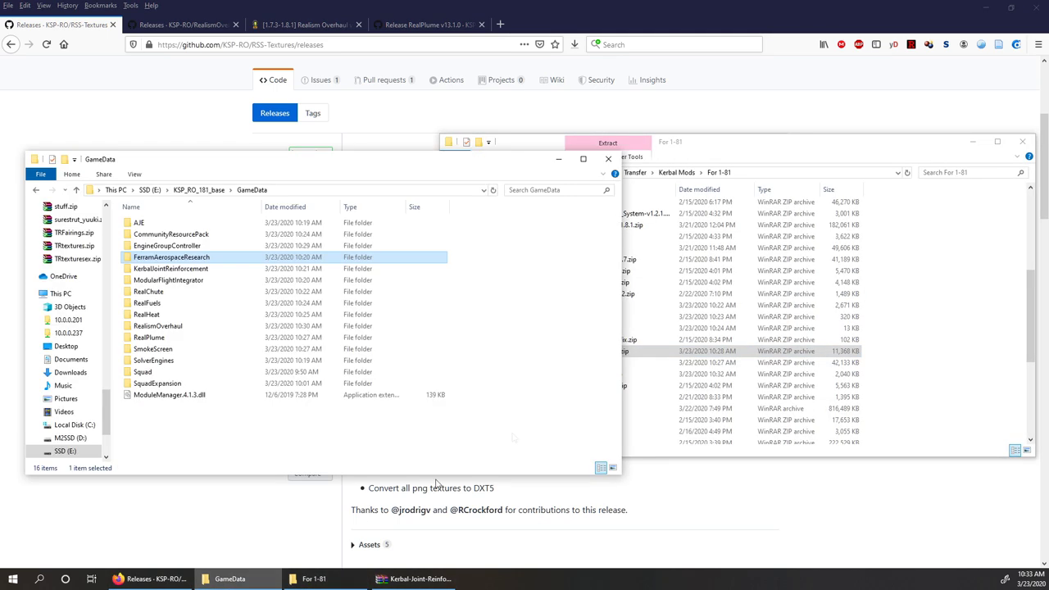
{"action": "left_click", "coordinate": [682, 157]}
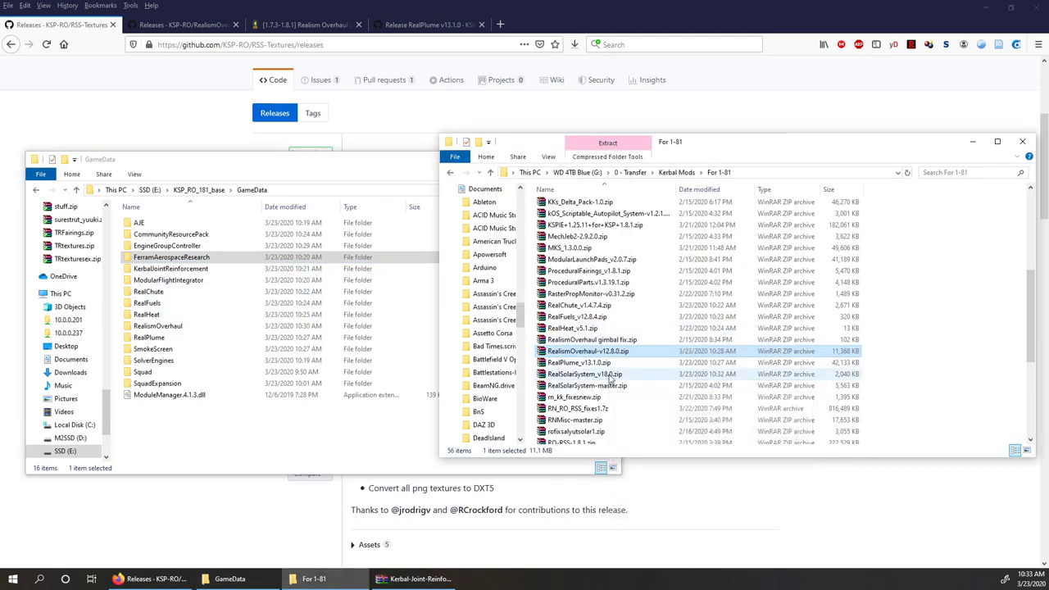
{"action": "left_click", "coordinate": [611, 376]}
{"action": "double_click", "coordinate": [610, 377]}
{"action": "double_click", "coordinate": [427, 225]}
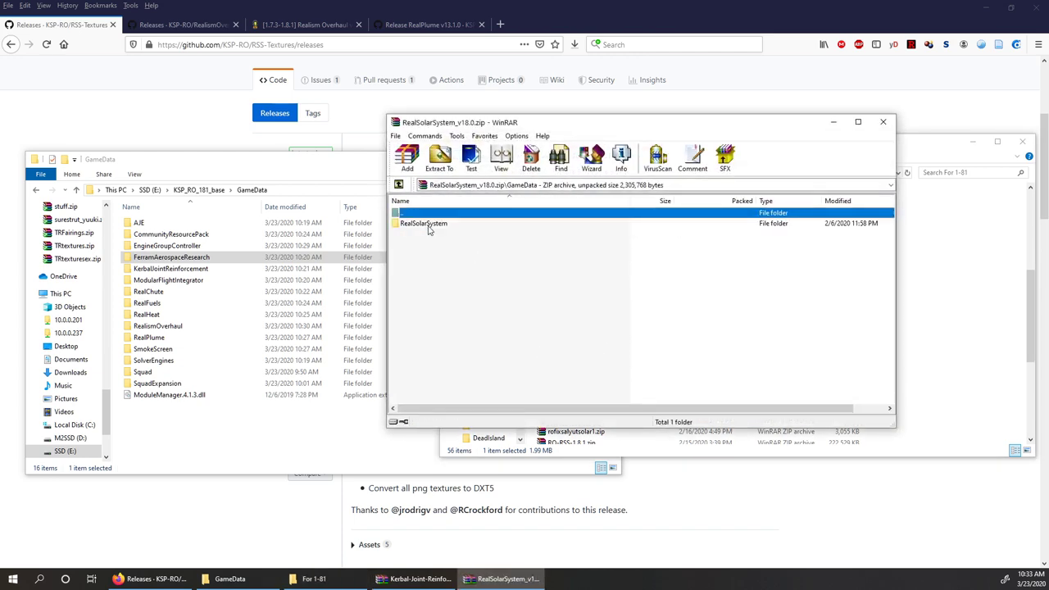
{"action": "left_click_drag", "start_coordinate": [423, 231], "coordinate": [259, 389]}
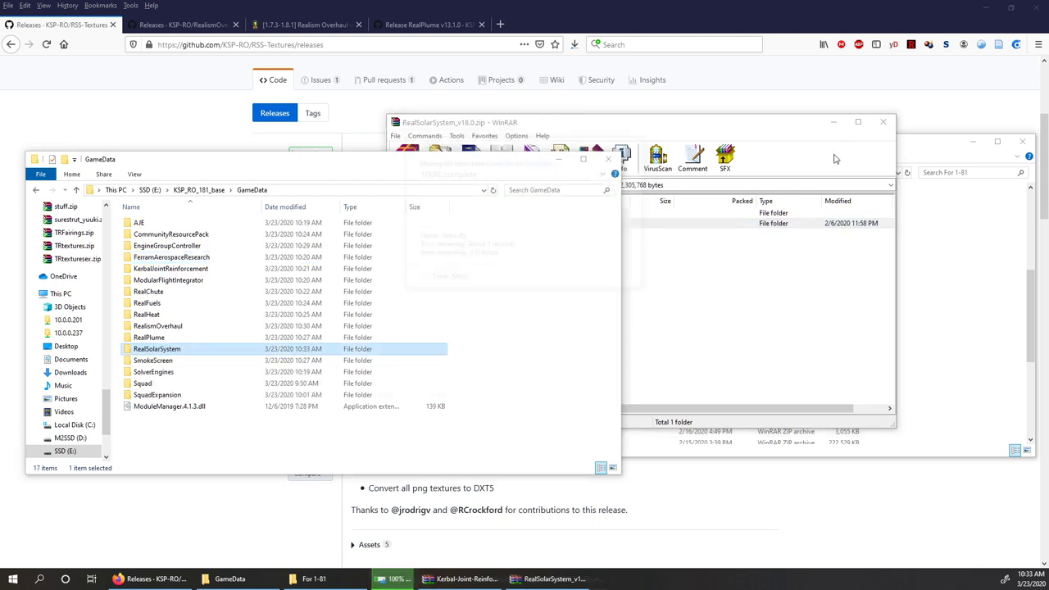
{"action": "left_click", "coordinate": [882, 123]}
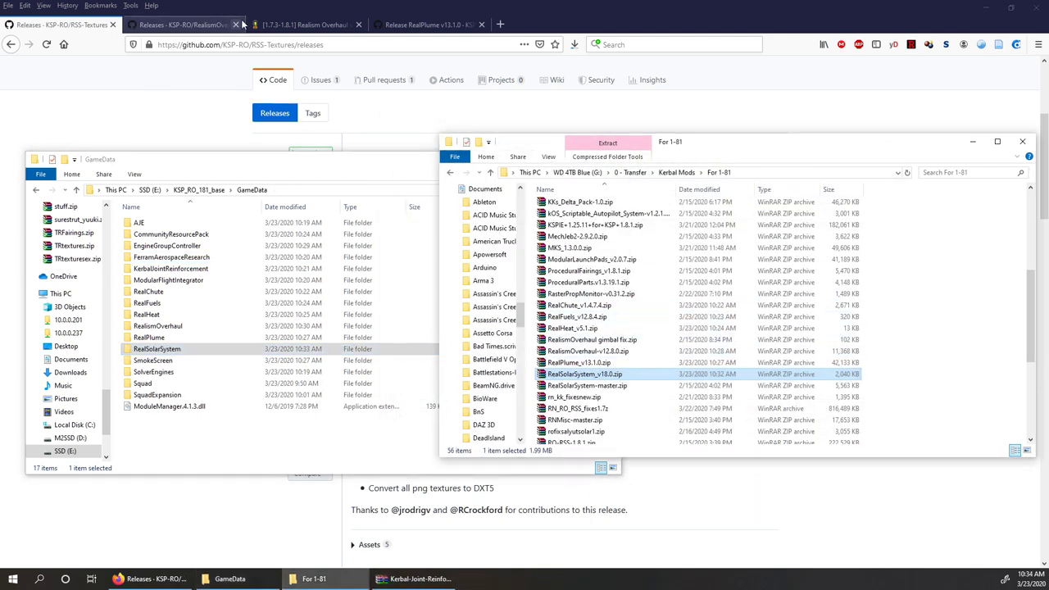
Check the RSS-Textures releases page, and review the required and recommended mod lists on the Realism Overhaul forum page
{"action": "left_click", "coordinate": [182, 25]}
{"action": "left_click", "coordinate": [304, 24]}
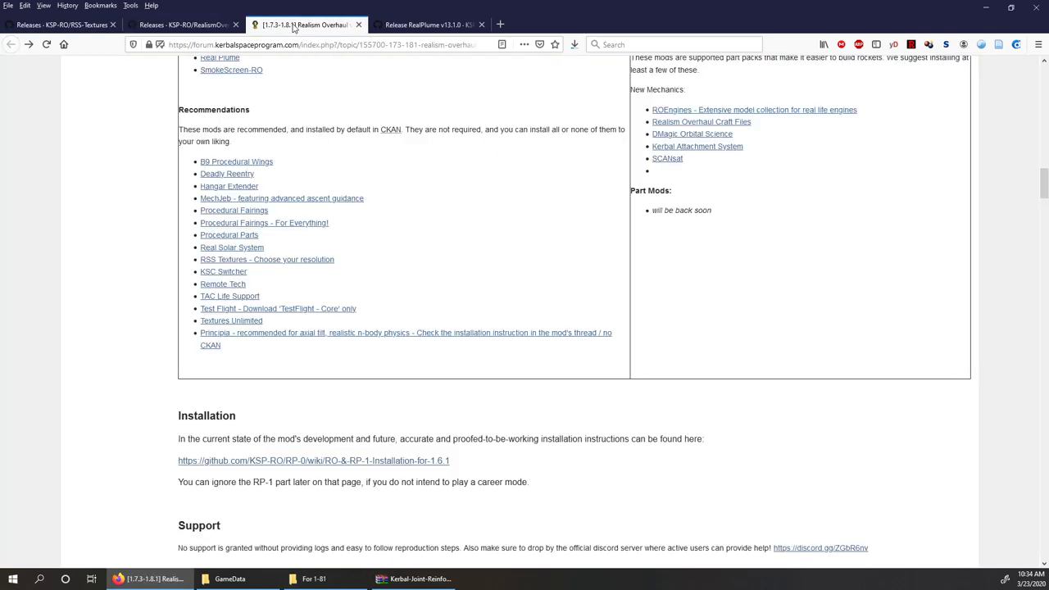
{"action": "left_click", "coordinate": [62, 24]}
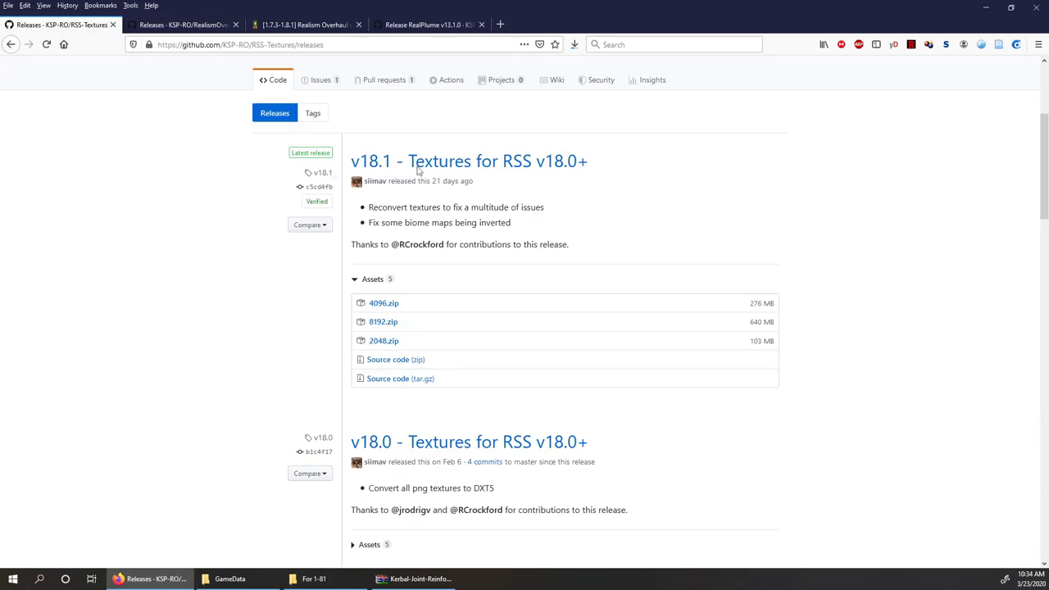
{"action": "left_click", "coordinate": [254, 25]}
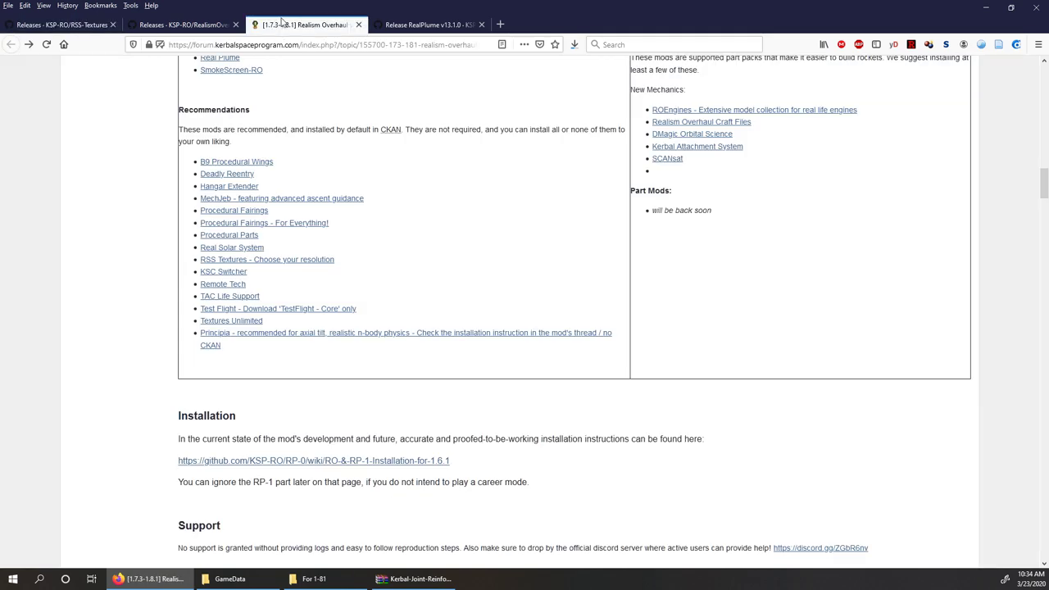
{"action": "scroll", "coordinate": [300, 216], "scroll_direction": "up", "scroll_amount": 5}
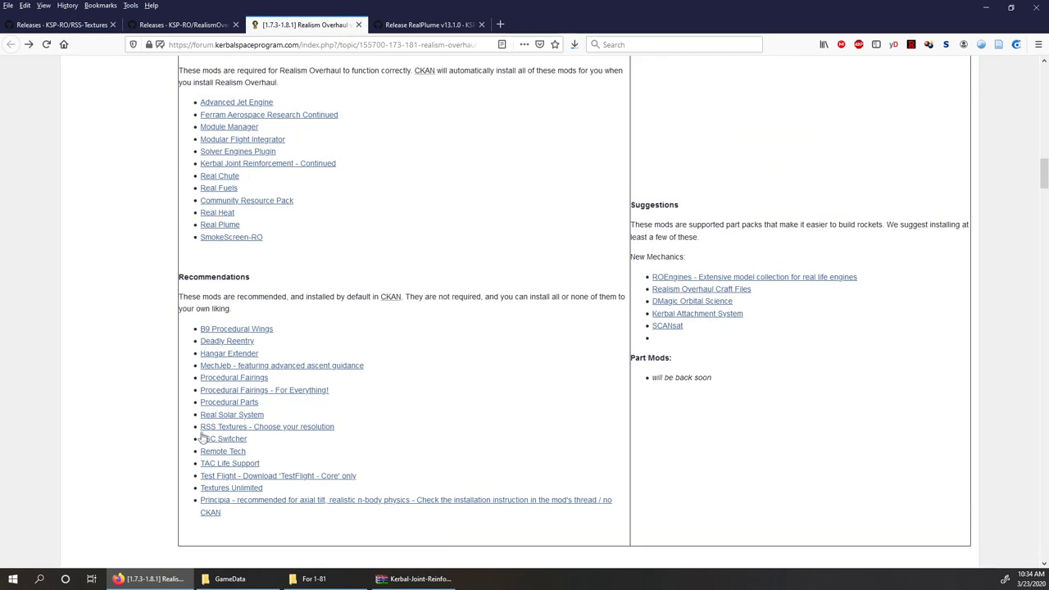
{"action": "right_click", "coordinate": [241, 418]}
{"action": "triple_click", "coordinate": [254, 153]}
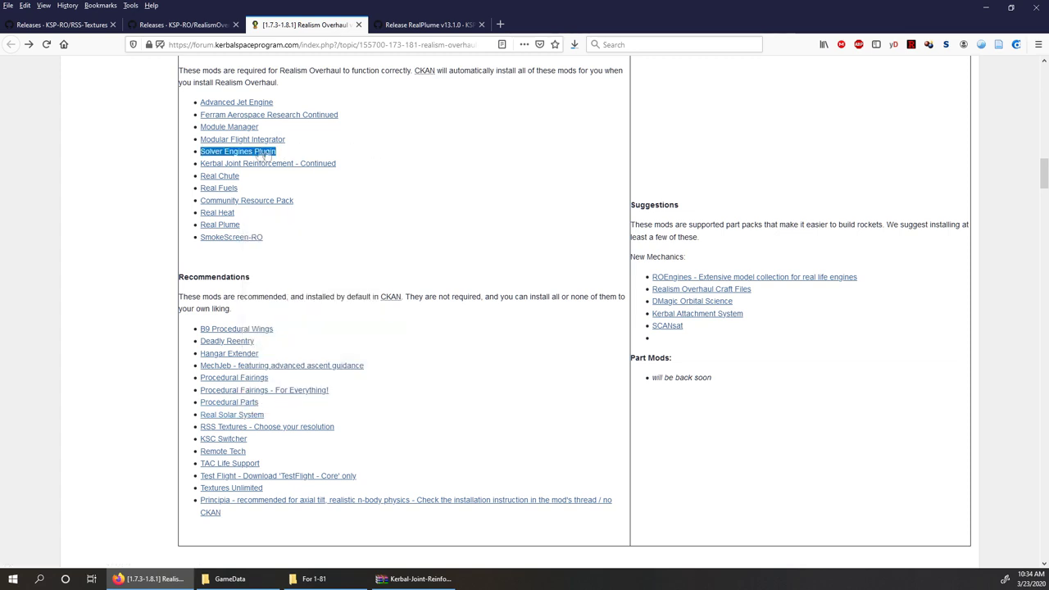
{"action": "left_click", "coordinate": [370, 138]}
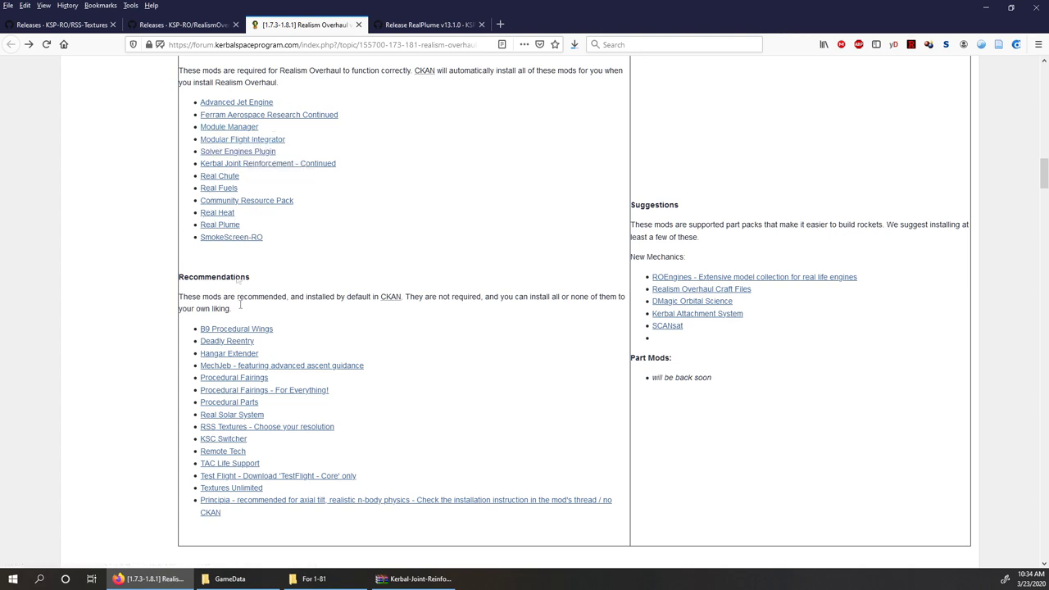
Open the forum's Real Solar System link in a new tab, check which release it points to, and close that tab
{"action": "right_click", "coordinate": [242, 415]}
{"action": "left_click", "coordinate": [292, 226]}
{"action": "left_click", "coordinate": [427, 24]}
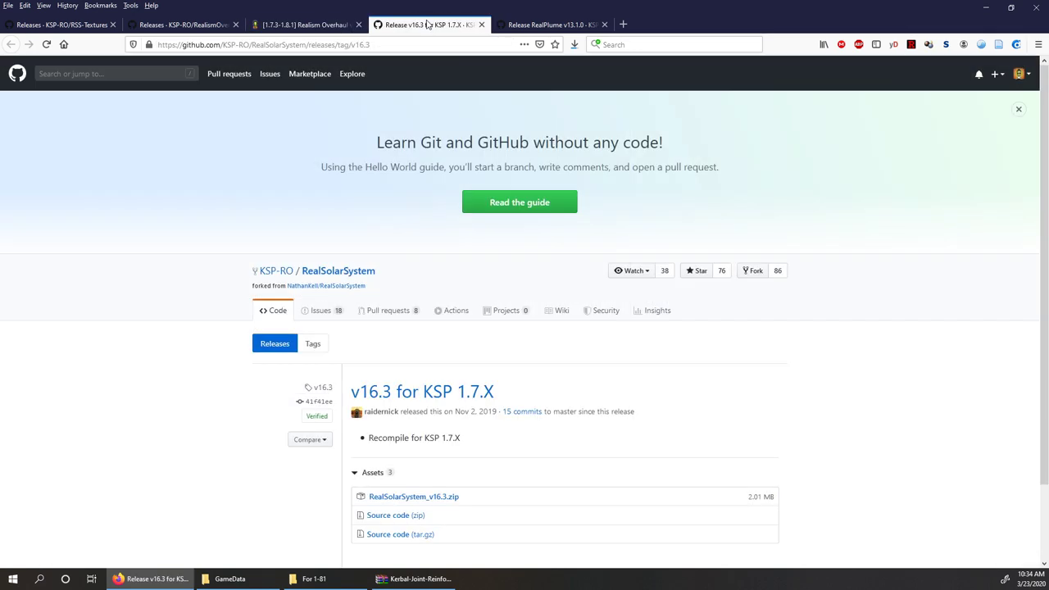
{"action": "scroll", "coordinate": [486, 352], "scroll_direction": "down", "scroll_amount": 2}
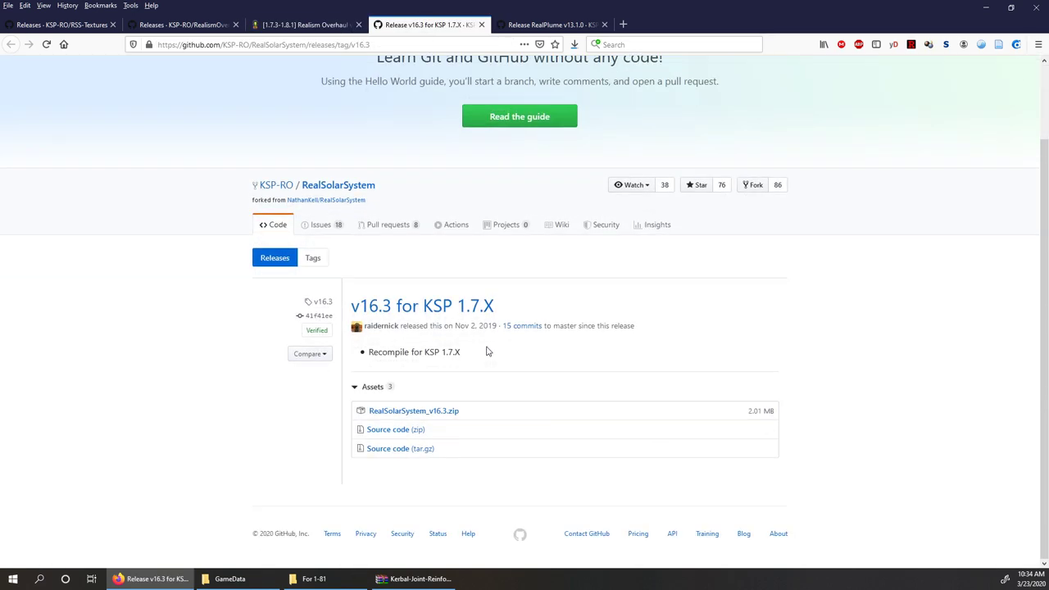
{"action": "scroll", "coordinate": [486, 351], "scroll_direction": "up", "scroll_amount": 2}
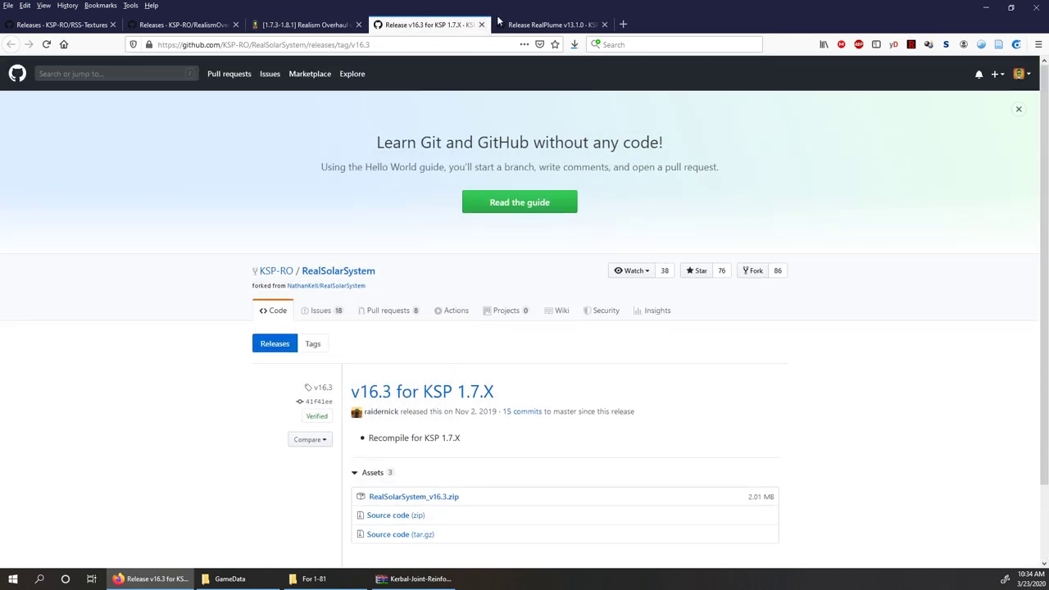
{"action": "left_click", "coordinate": [481, 25]}
Check the downloaded archives in the For 1-81 folder, and return to the RSS-Textures releases page in the browser
{"action": "left_click", "coordinate": [311, 581]}
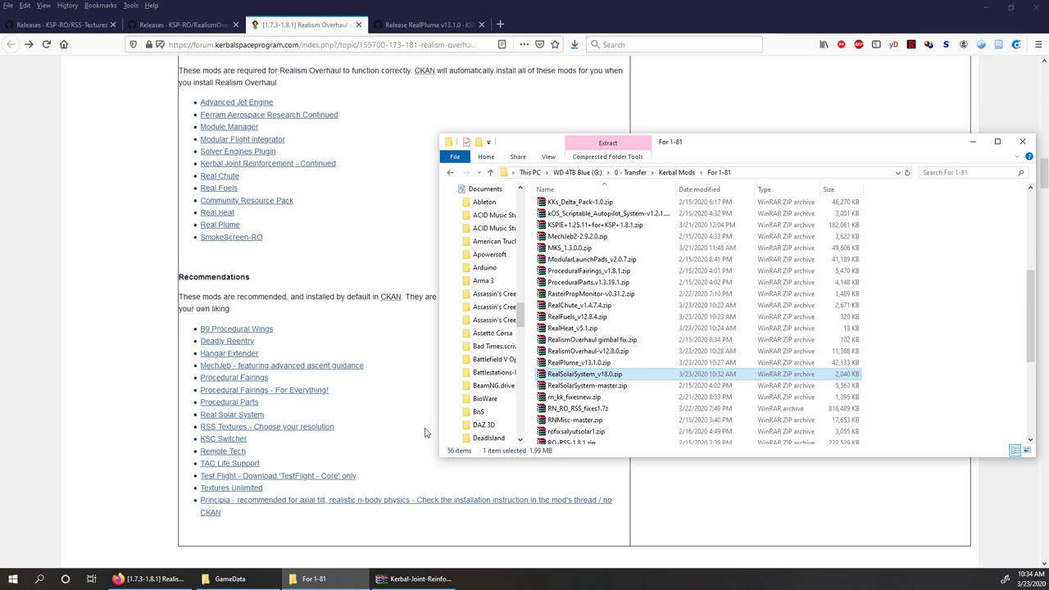
{"action": "left_click", "coordinate": [115, 7]}
{"action": "key", "text": "ctrl+1"}
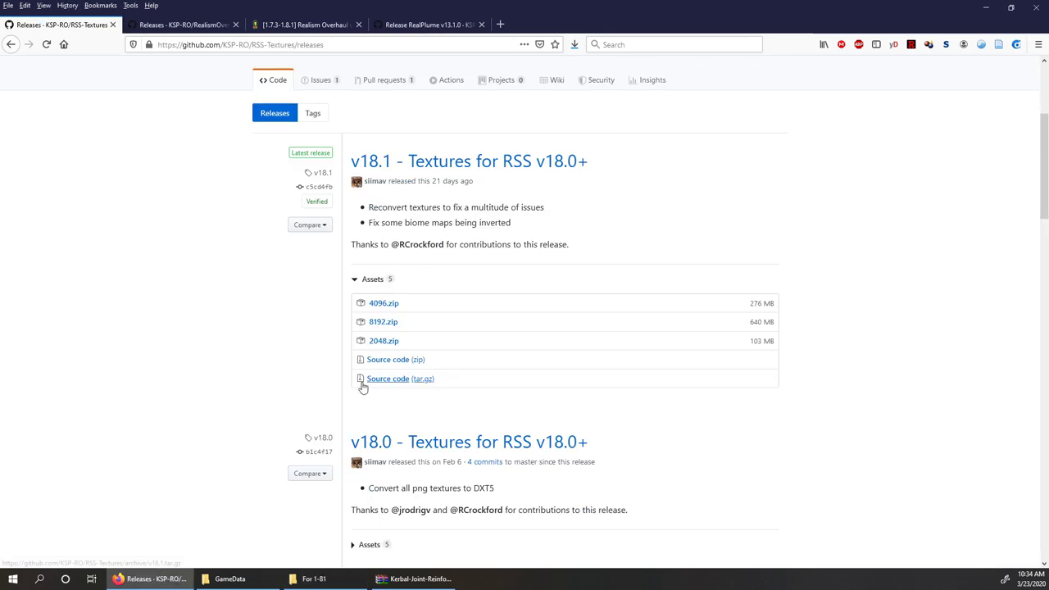
Return to the KSP-RO repository list and examine its Kopernicus repository in a separate tab, closing that tab when done
{"action": "left_click", "coordinate": [11, 45]}
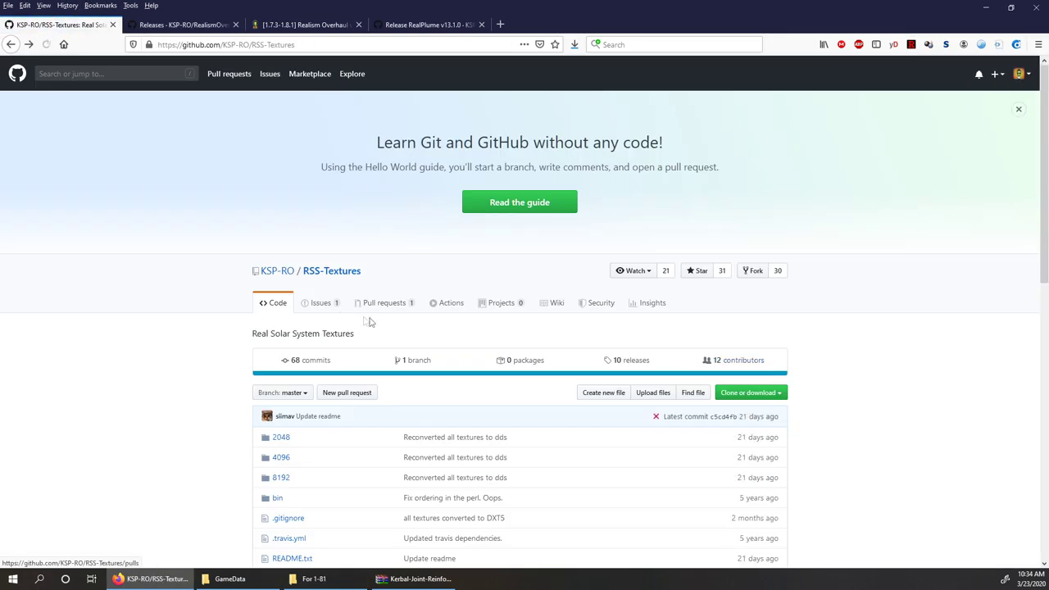
{"action": "left_click", "coordinate": [11, 45]}
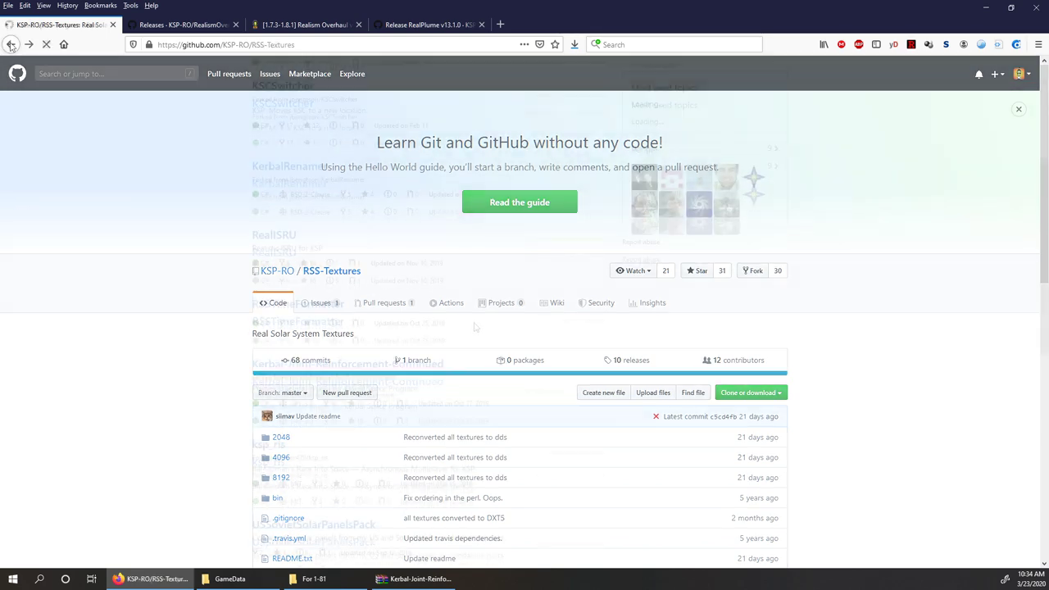
{"action": "scroll", "coordinate": [473, 326], "scroll_direction": "down", "scroll_amount": 4}
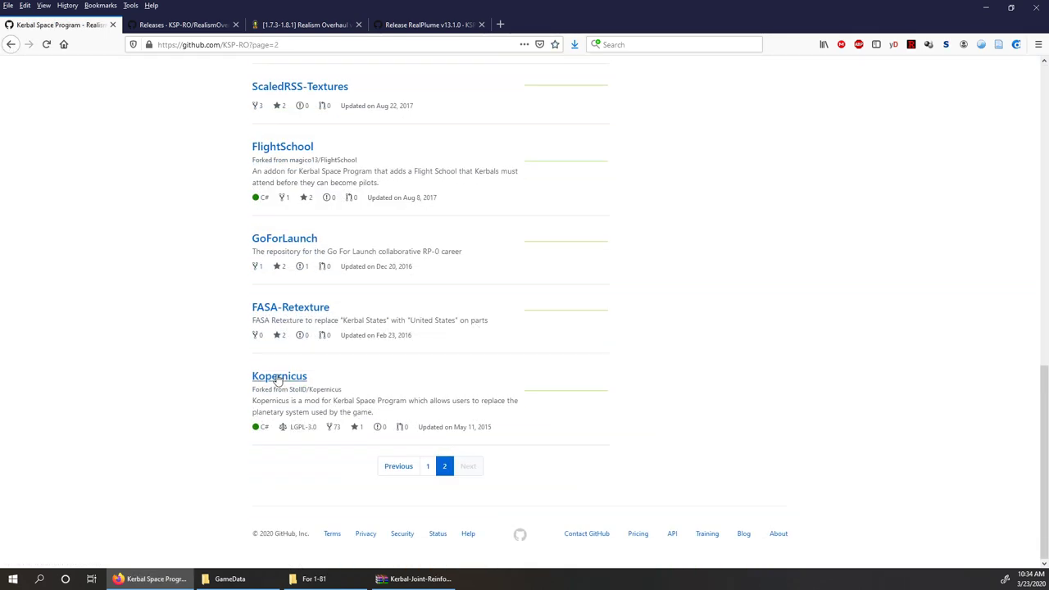
{"action": "right_click", "coordinate": [279, 378]}
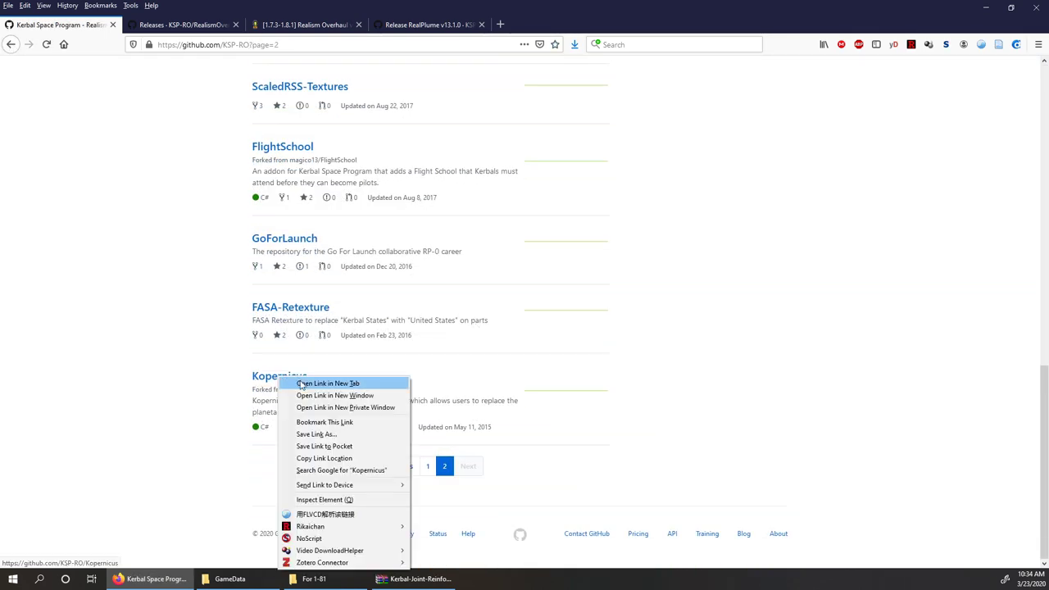
{"action": "left_click", "coordinate": [301, 382]}
{"action": "left_click", "coordinate": [187, 26]}
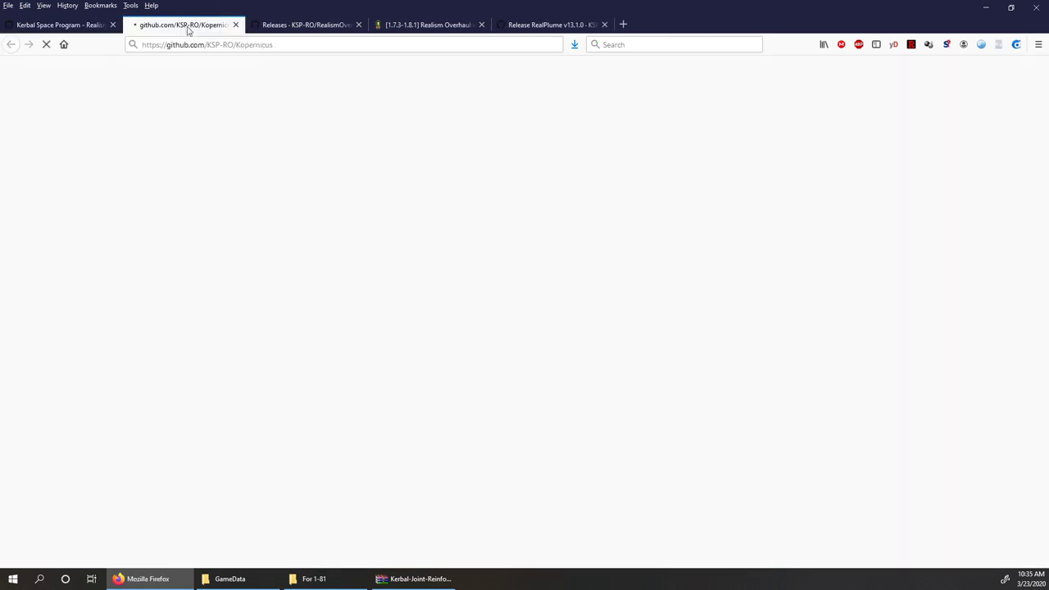
{"action": "scroll", "coordinate": [491, 246], "scroll_direction": "down", "scroll_amount": 3}
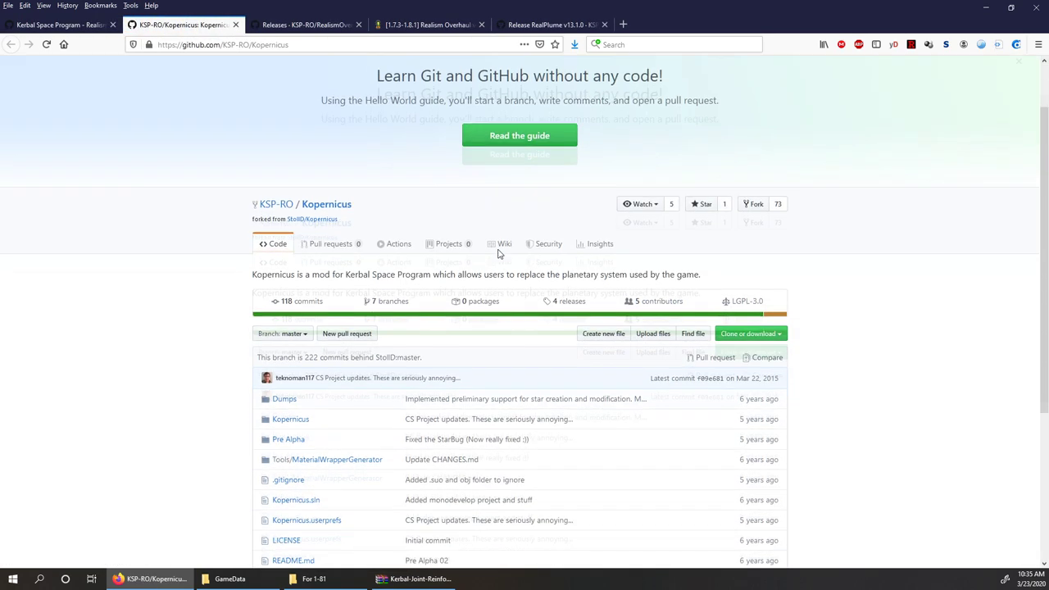
{"action": "left_click", "coordinate": [236, 26]}
Search the Kerbal Space Program forum for "kopernicus" and open the "[1.8.1-1] Kopernicus & KittopiaTech" topic
{"action": "left_click", "coordinate": [286, 26]}
{"action": "scroll", "coordinate": [731, 255], "scroll_direction": "up", "scroll_amount": 8}
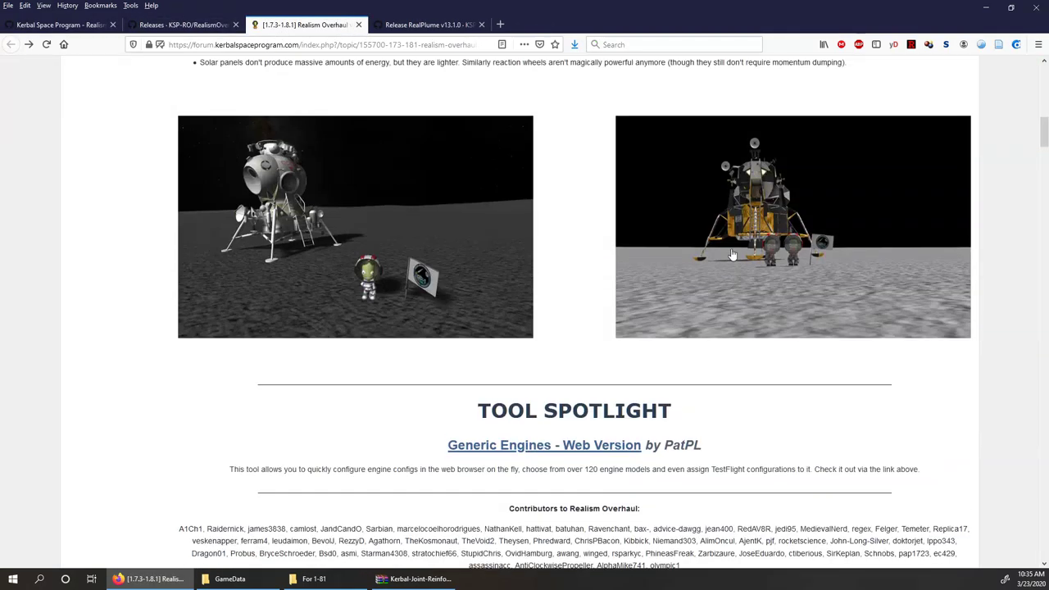
{"action": "scroll", "coordinate": [732, 255], "scroll_direction": "up", "scroll_amount": 10}
{"action": "left_click", "coordinate": [933, 110]}
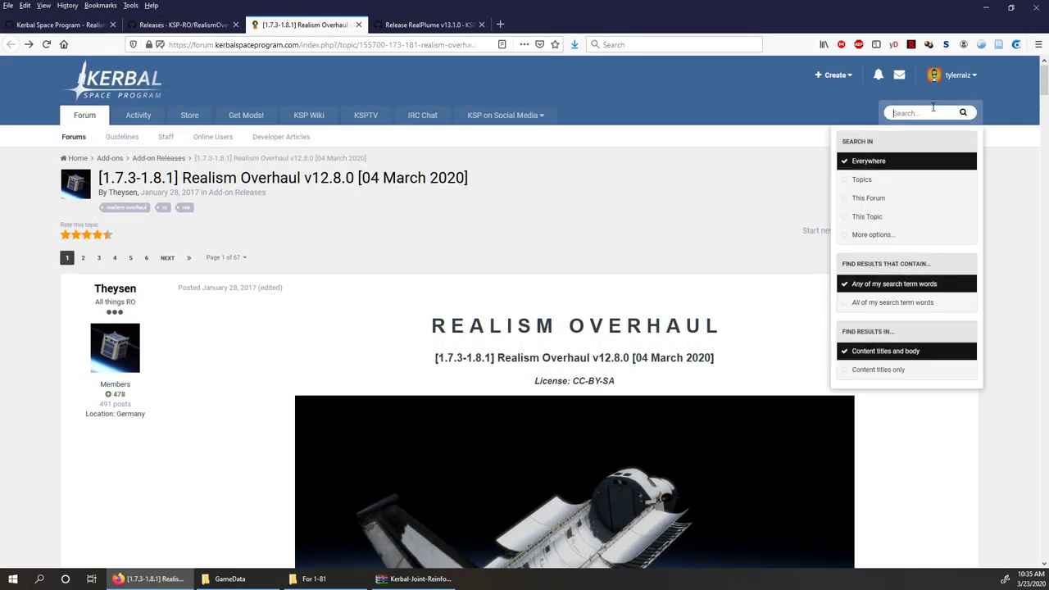
{"action": "type", "text": "kopernicus"}
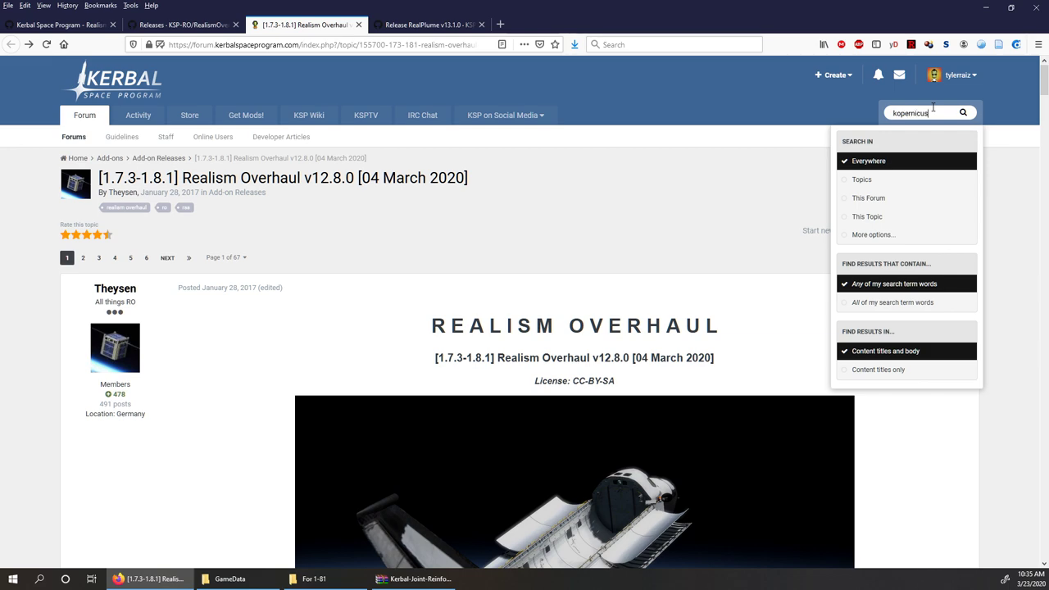
{"action": "key", "text": "Return"}
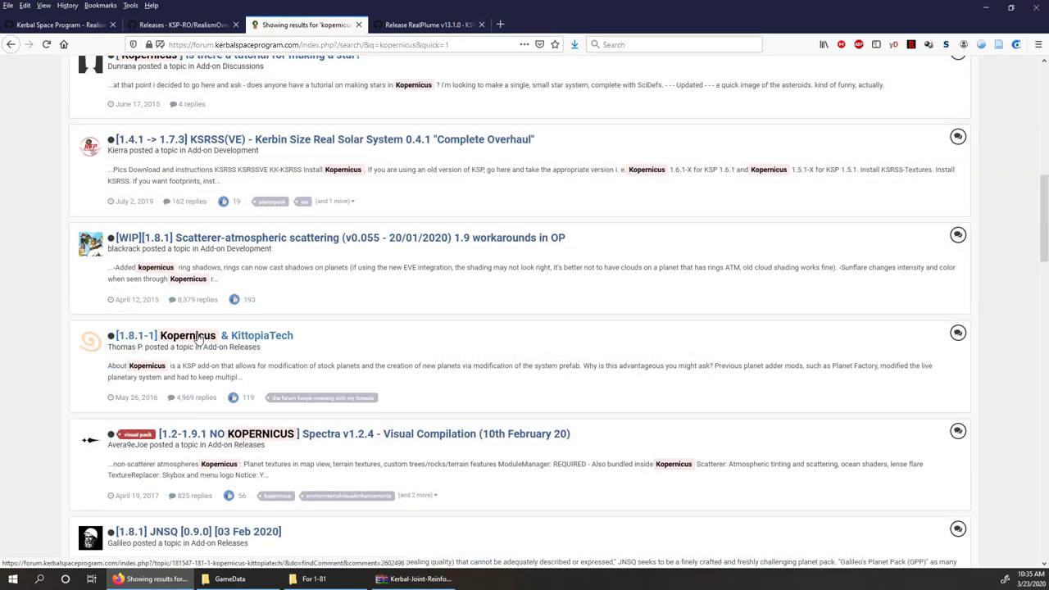
{"action": "left_click", "coordinate": [198, 336]}
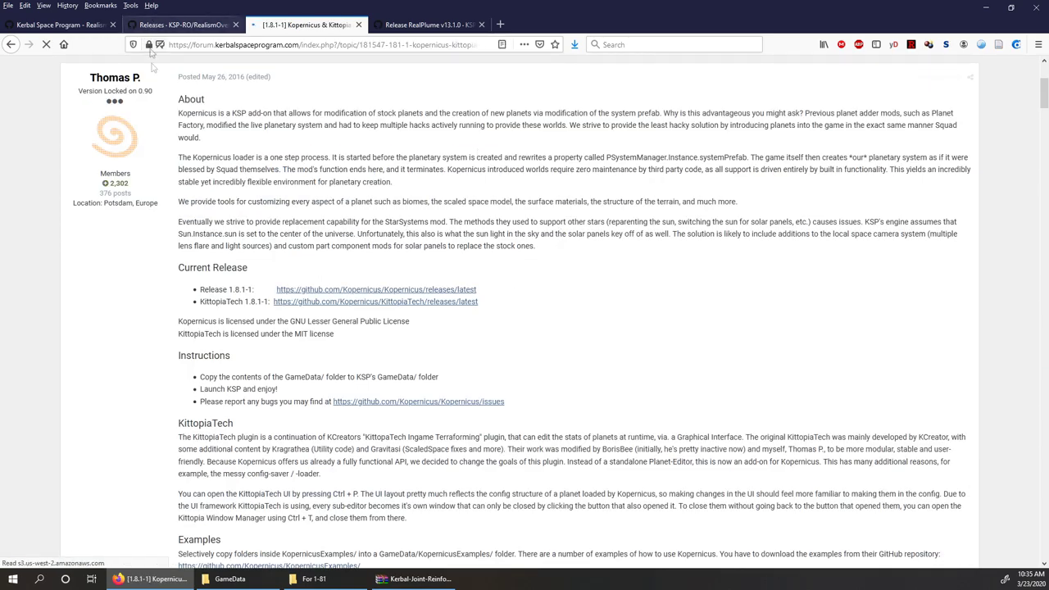
Download Kopernicus-1.8.1-1.zip through the topic's Release 1.8.1-1 link and save it in the For 1-81 folder
{"action": "scroll", "coordinate": [145, 251], "scroll_direction": "down", "scroll_amount": 5}
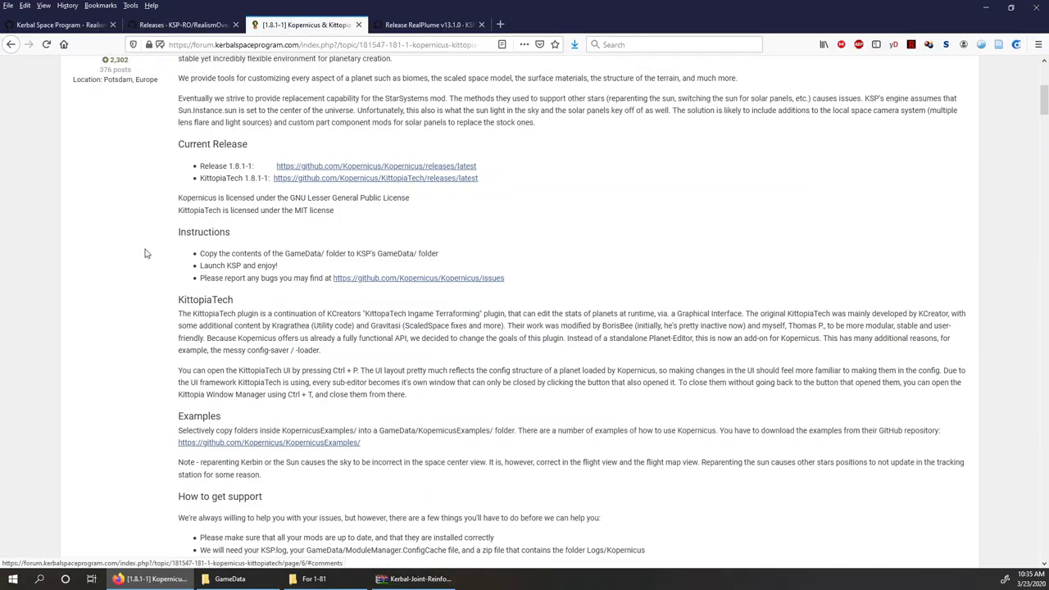
{"action": "left_click", "coordinate": [368, 167]}
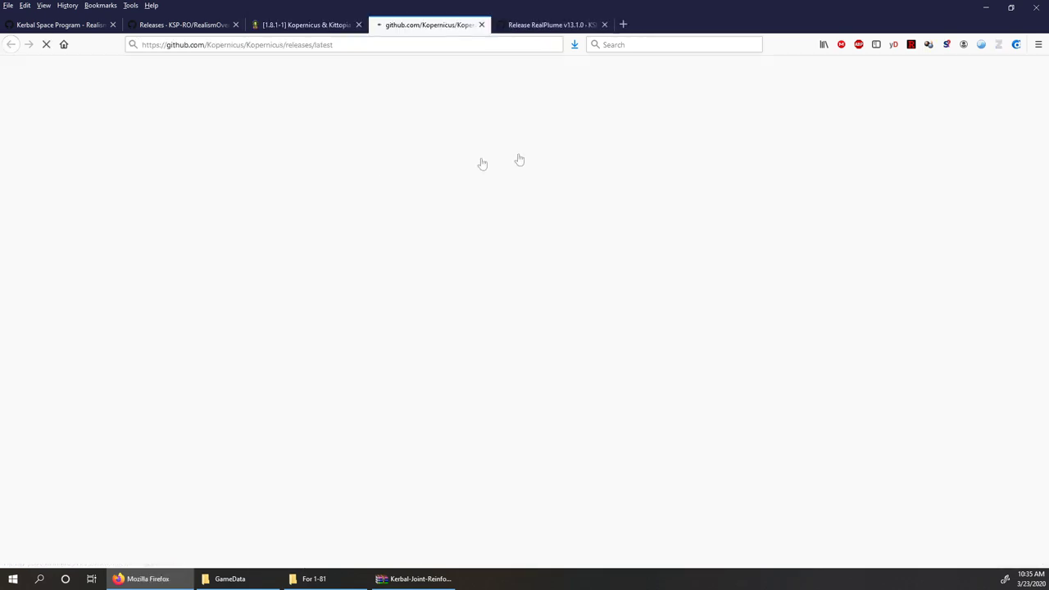
{"action": "scroll", "coordinate": [563, 264], "scroll_direction": "down", "scroll_amount": 3}
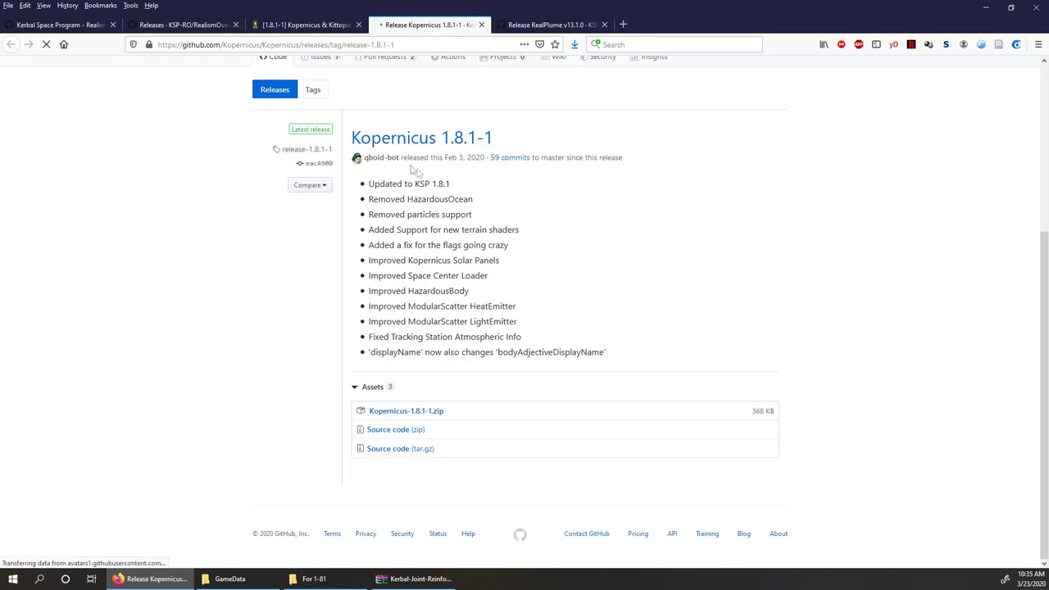
{"action": "left_click", "coordinate": [415, 415]}
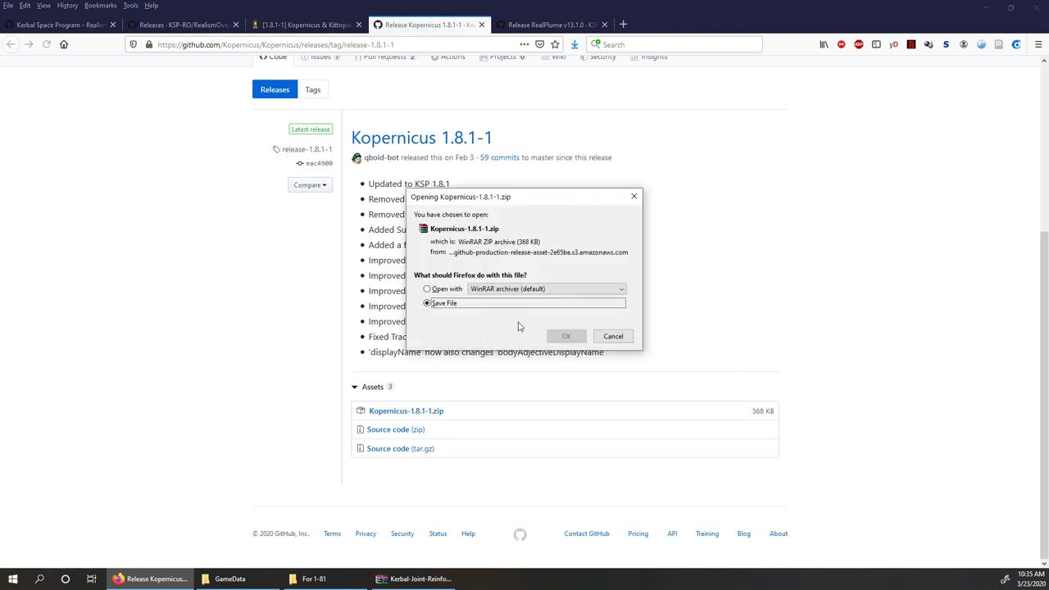
{"action": "left_click", "coordinate": [564, 336]}
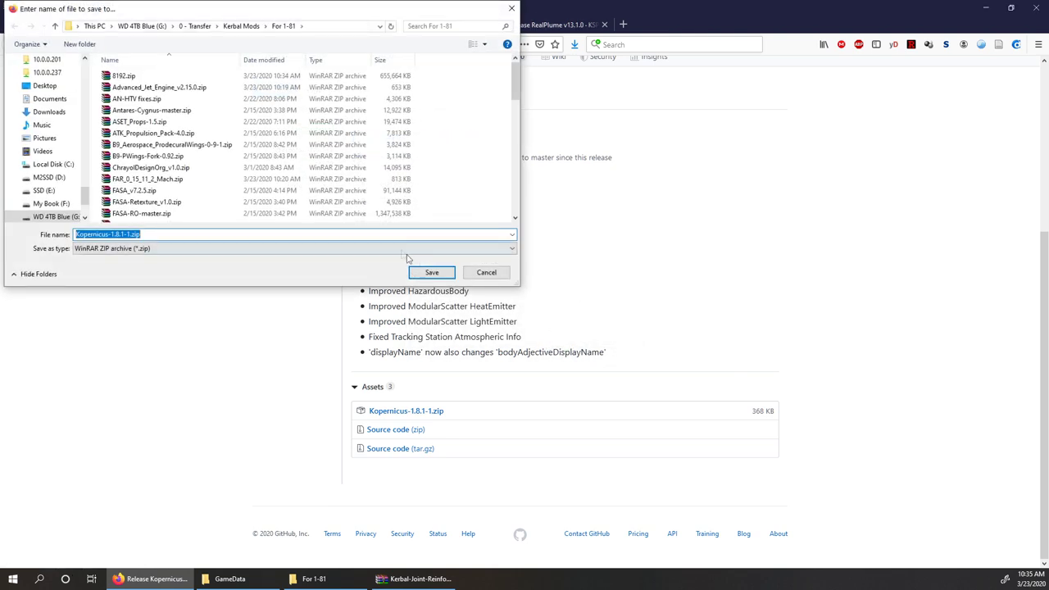
{"action": "left_click", "coordinate": [431, 272]}
In File Explorer, extract the Kopernicus folder from the GameData folder of Kopernicus-1.8.1-1.zip into the KSP_RO_181_base GameData folder
{"action": "key", "text": "alt+Tab"}
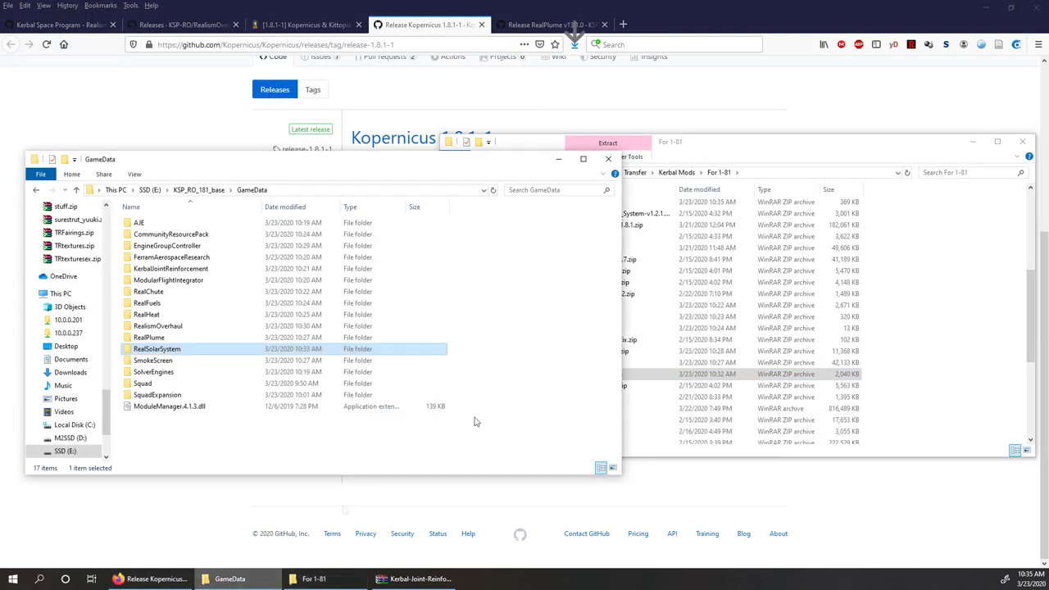
{"action": "left_click", "coordinate": [725, 167]}
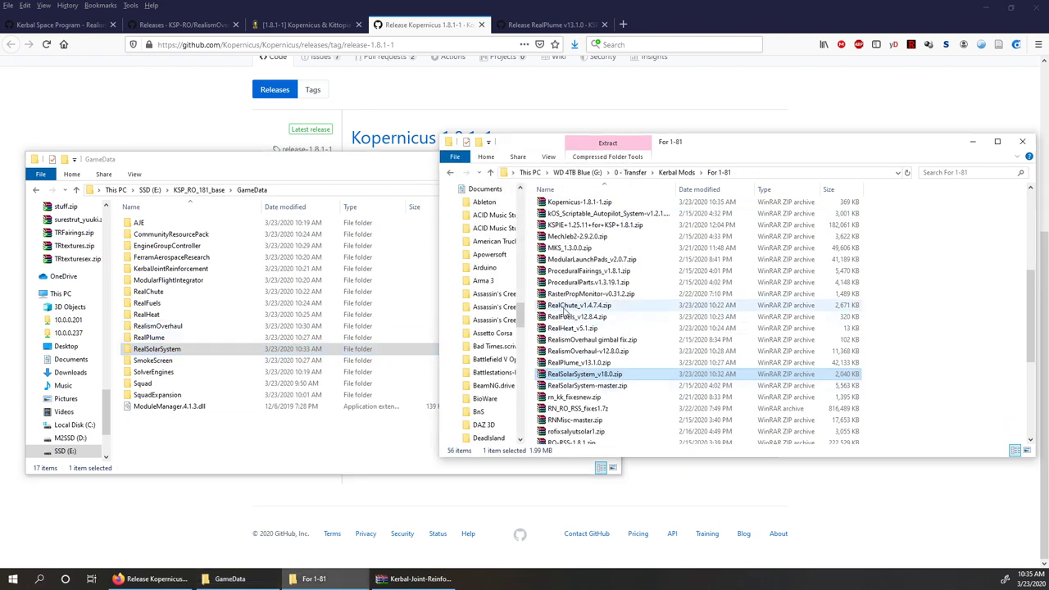
{"action": "scroll", "coordinate": [586, 283], "scroll_direction": "up", "scroll_amount": 2}
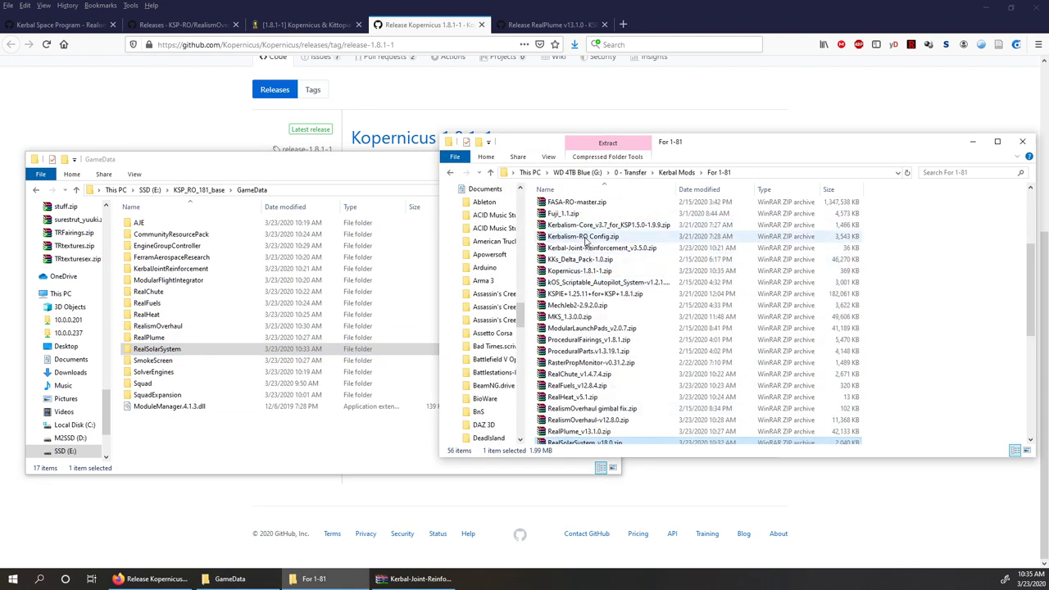
{"action": "double_click", "coordinate": [579, 271]}
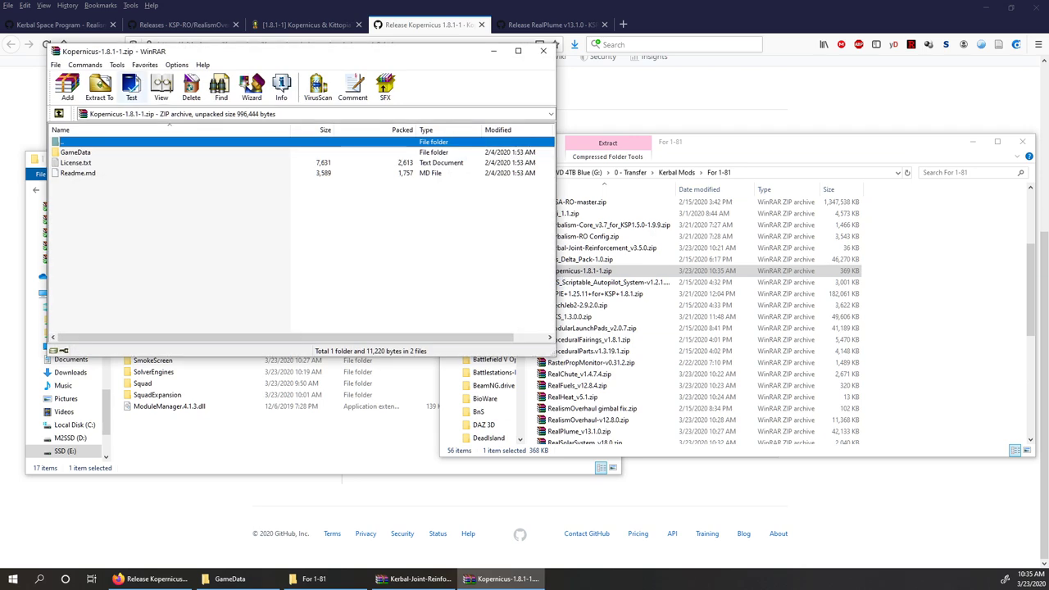
{"action": "left_click_drag", "start_coordinate": [180, 58], "coordinate": [414, 131]}
{"action": "double_click", "coordinate": [313, 229]}
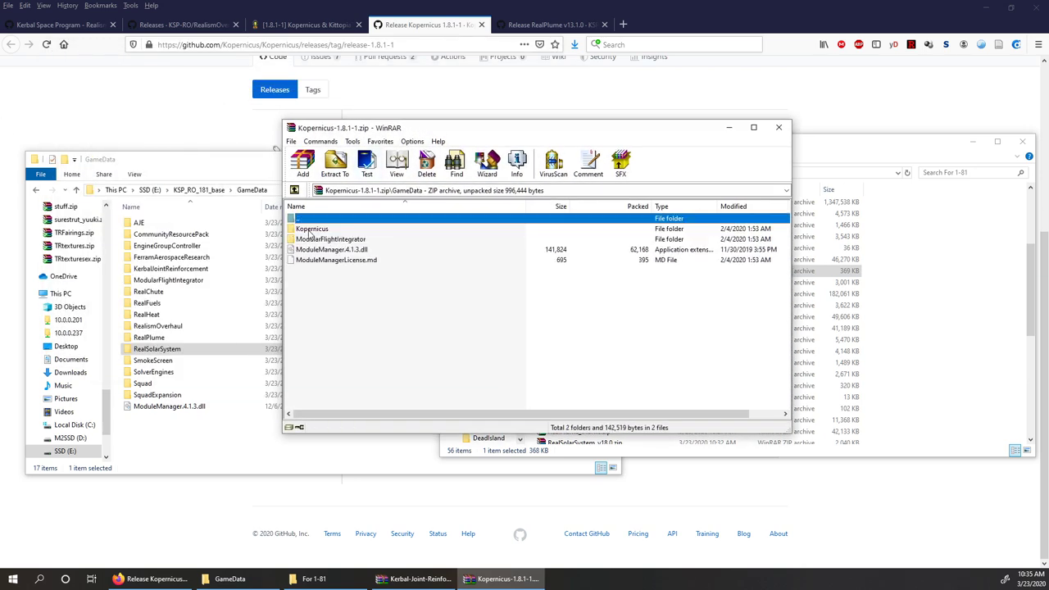
{"action": "left_click", "coordinate": [313, 230]}
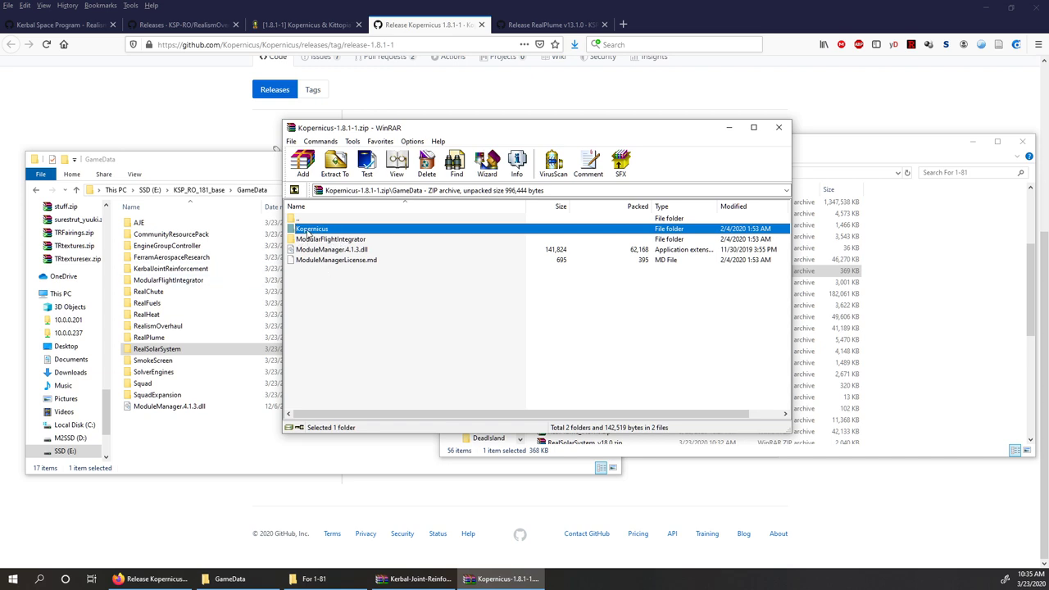
{"action": "left_click_drag", "start_coordinate": [186, 443], "coordinate": [187, 444]}
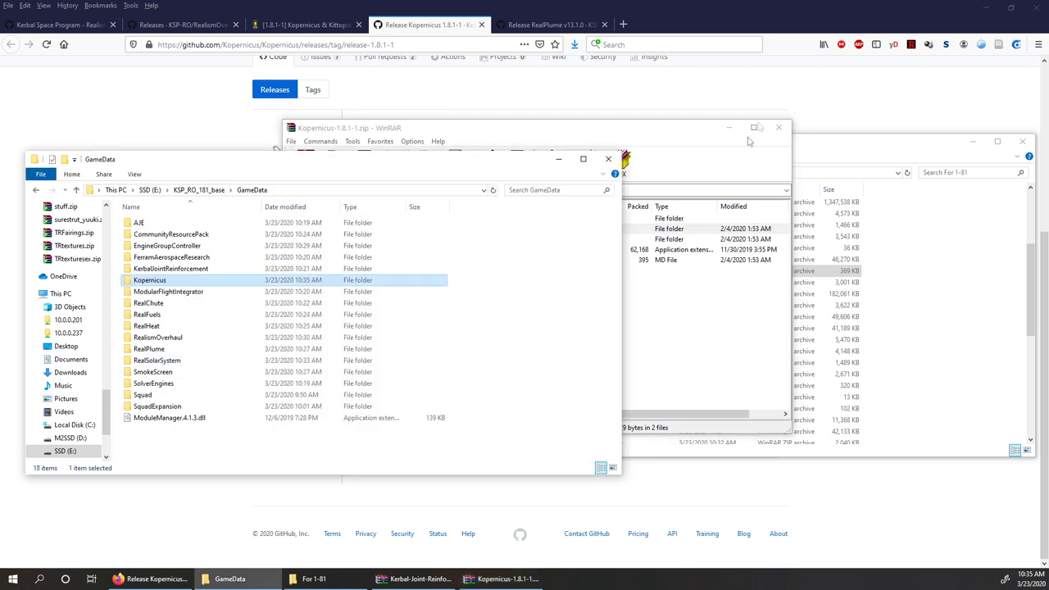
{"action": "left_click", "coordinate": [778, 128]}
Examine the contents of RSS Textures 8192.zip and compare that archive with 8192.zip in the For 1-81 folder
{"action": "left_click", "coordinate": [803, 145]}
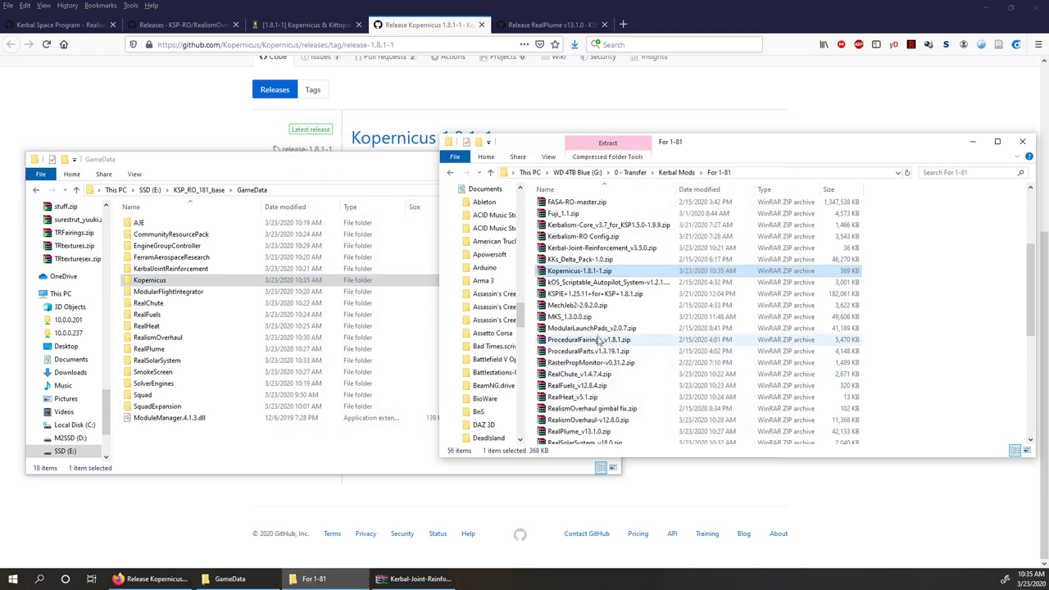
{"action": "scroll", "coordinate": [599, 327], "scroll_direction": "down", "scroll_amount": 5}
{"action": "double_click", "coordinate": [586, 381]}
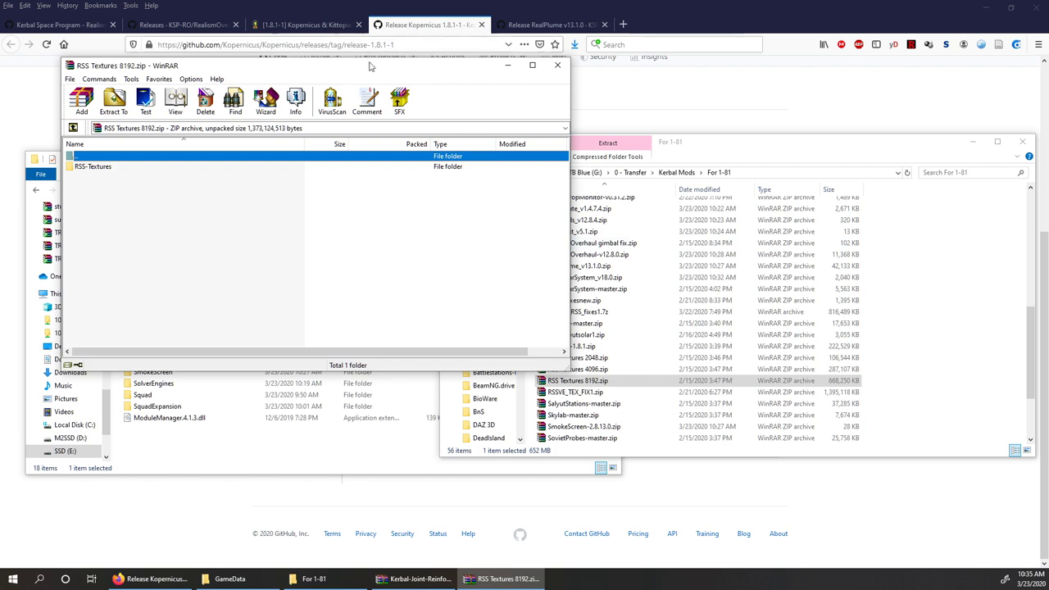
{"action": "left_click", "coordinate": [557, 64]}
{"action": "scroll", "coordinate": [546, 205], "scroll_direction": "up", "scroll_amount": 10}
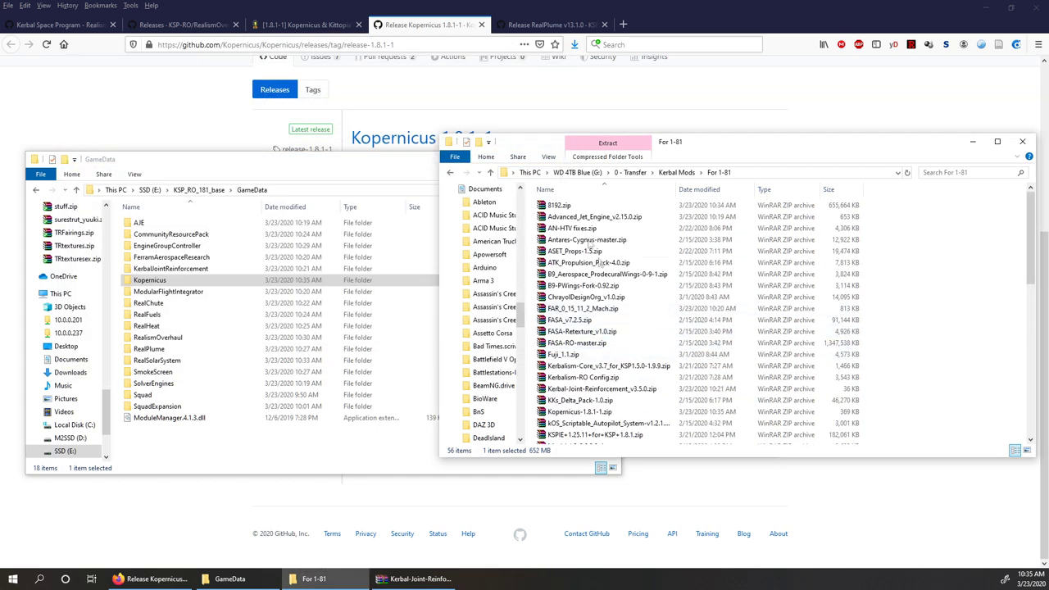
{"action": "left_click", "coordinate": [554, 206]}
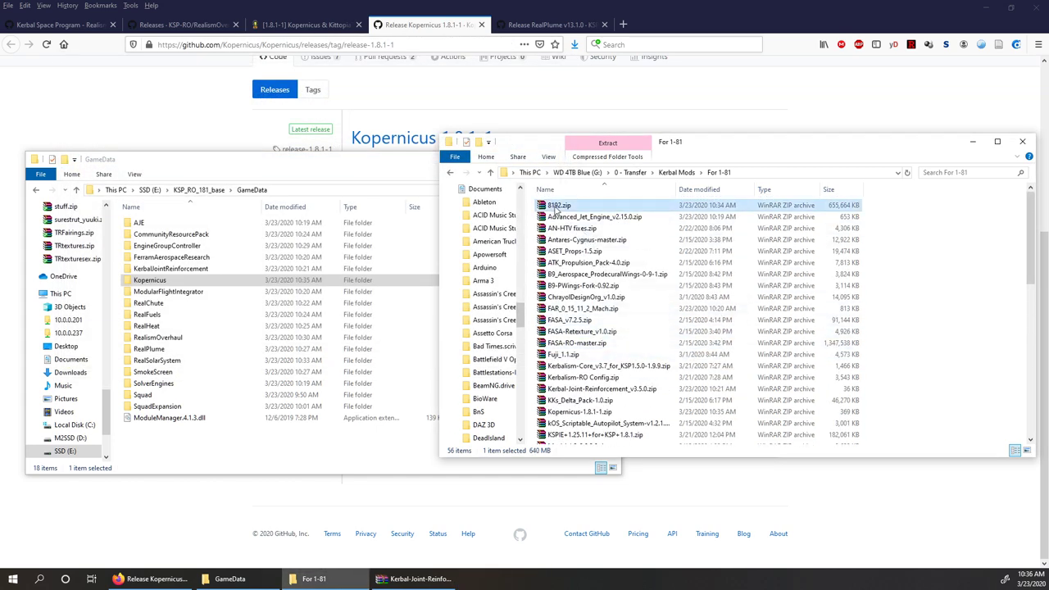
{"action": "scroll", "coordinate": [574, 278], "scroll_direction": "down", "scroll_amount": 10}
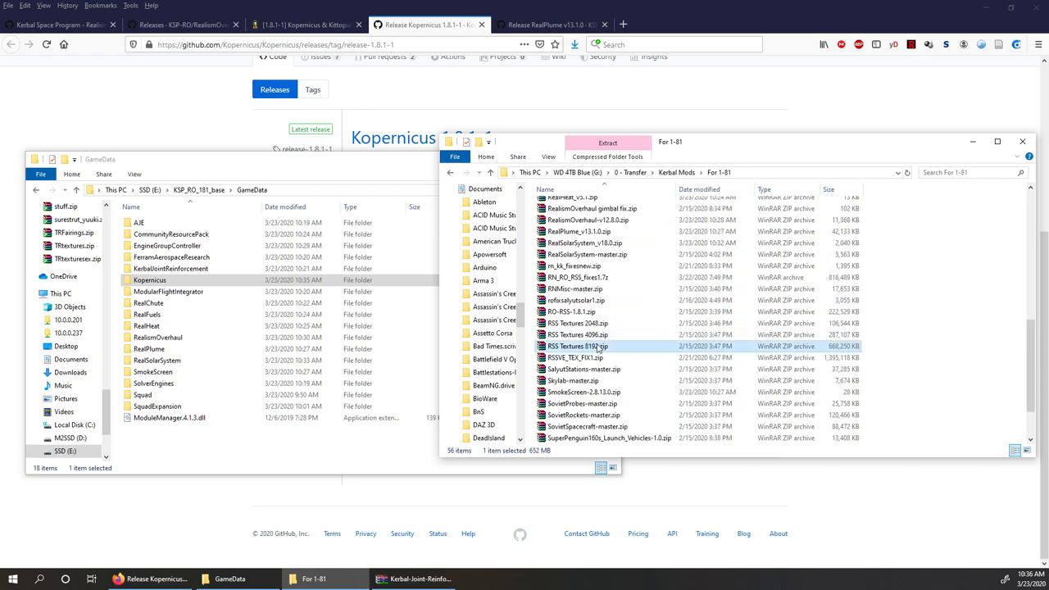
{"action": "scroll", "coordinate": [608, 348], "scroll_direction": "up", "scroll_amount": 10}
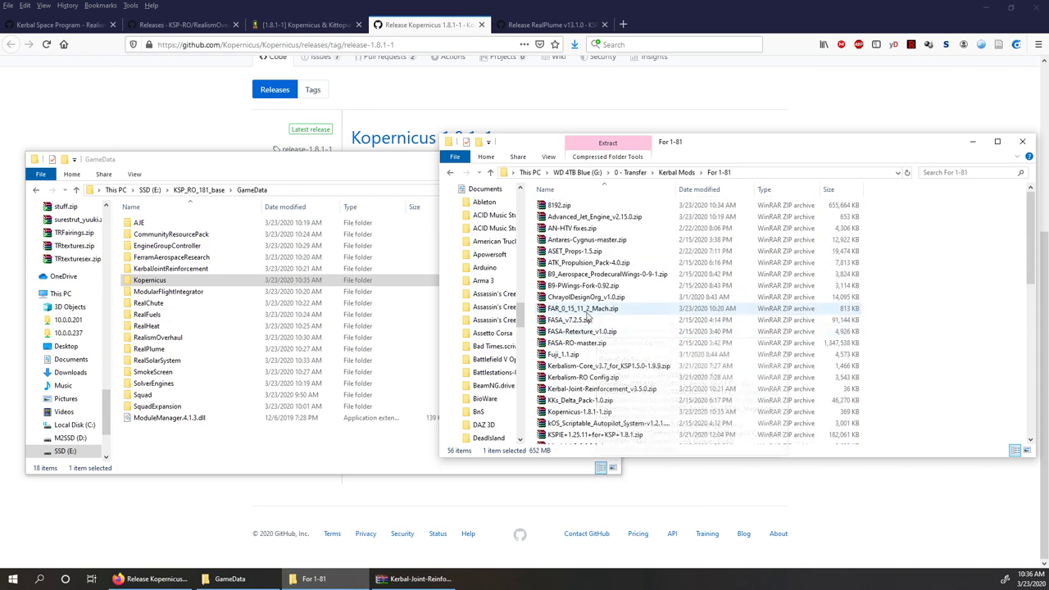
Extract the RSS-Textures folder from 8192.zip into the KSP_RO_181_base GameData folder
{"action": "left_click", "coordinate": [561, 205]}
{"action": "double_click", "coordinate": [567, 207]}
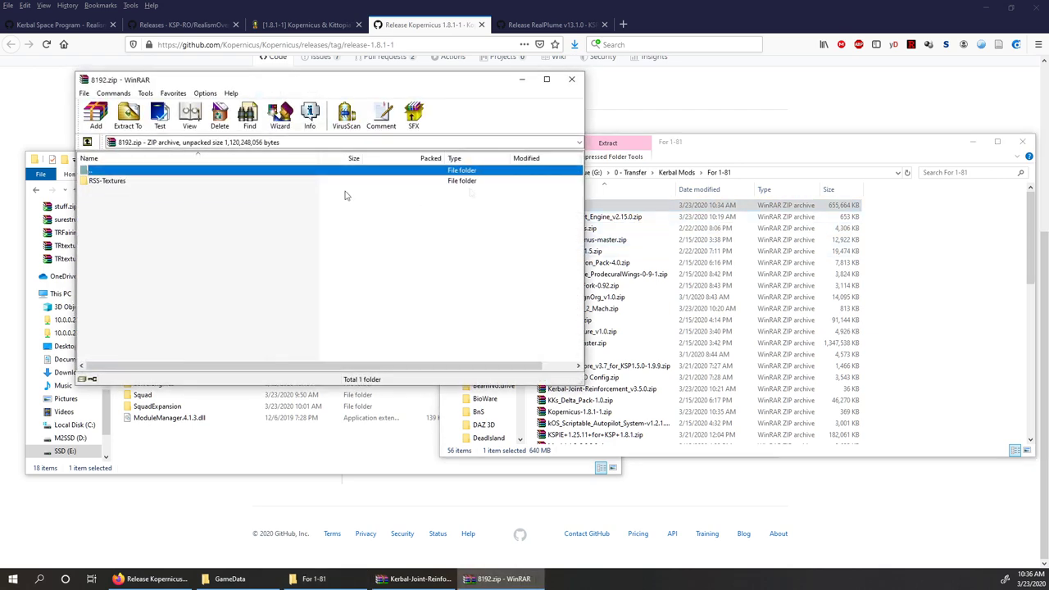
{"action": "left_click", "coordinate": [121, 182]}
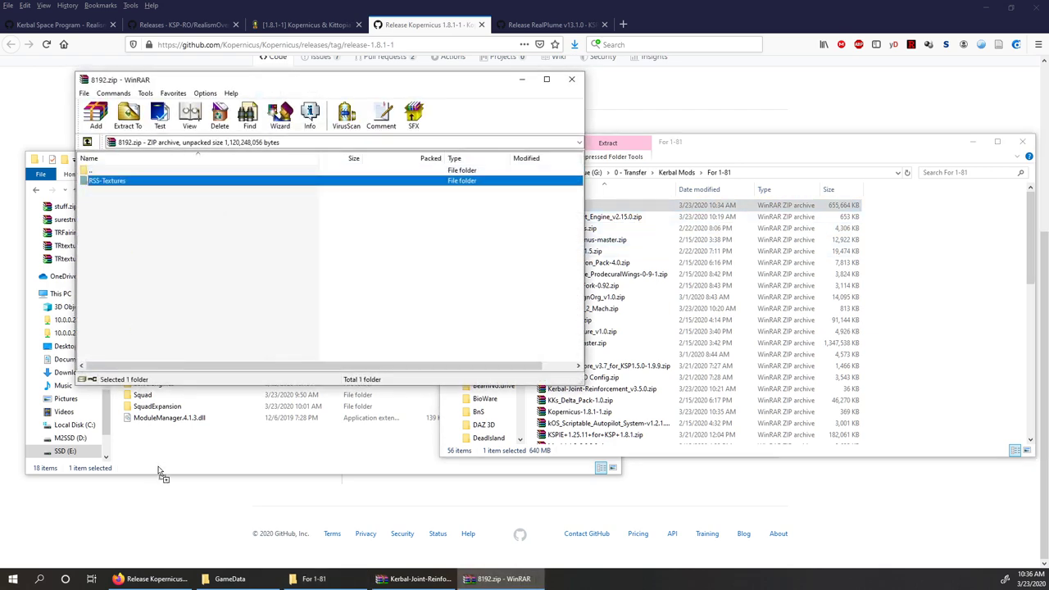
{"action": "left_click_drag", "start_coordinate": [160, 473], "coordinate": [164, 450]}
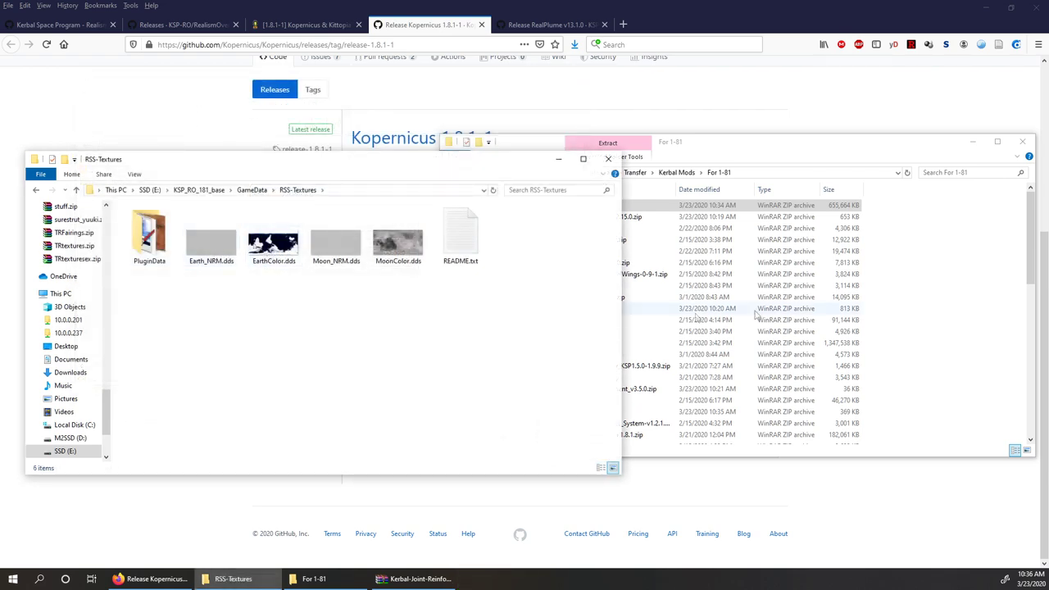
Open the installed RSS-Textures PluginData folder and the matching RSS-Textures\PluginData folder inside RSS Textures 4096.zip from the For 1-81 folder
{"action": "left_click", "coordinate": [758, 301]}
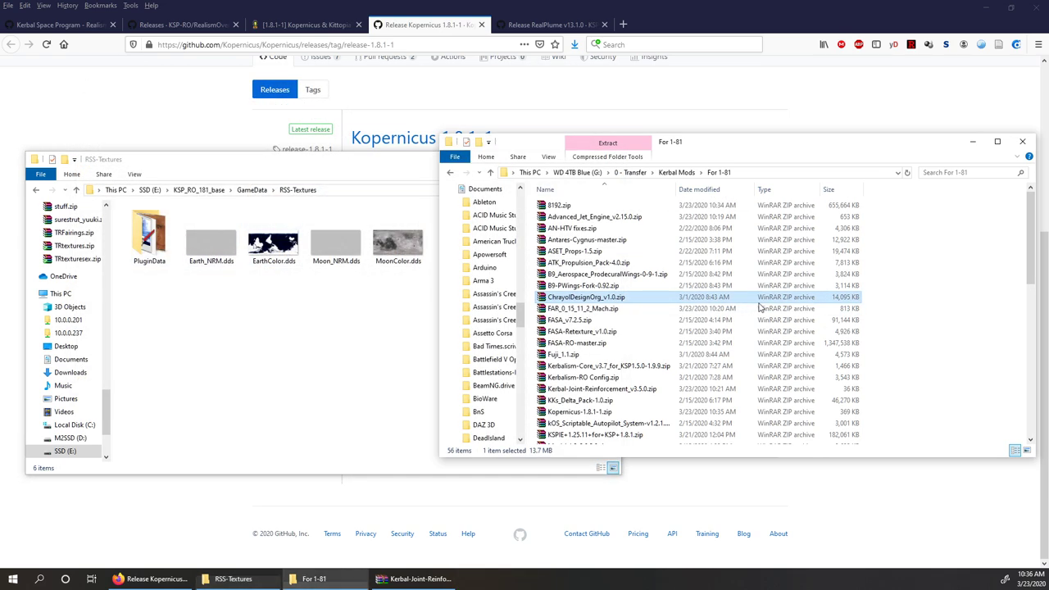
{"action": "scroll", "coordinate": [759, 311], "scroll_direction": "down", "scroll_amount": 12}
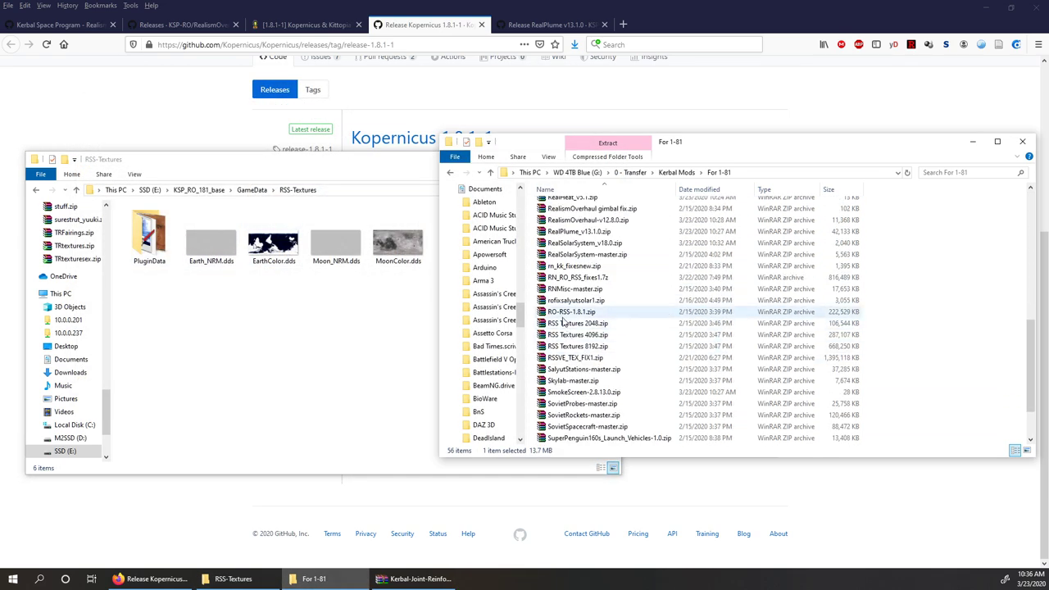
{"action": "double_click", "coordinate": [567, 334]}
{"action": "left_click_drag", "start_coordinate": [346, 107], "coordinate": [724, 122]}
{"action": "left_click", "coordinate": [271, 329]}
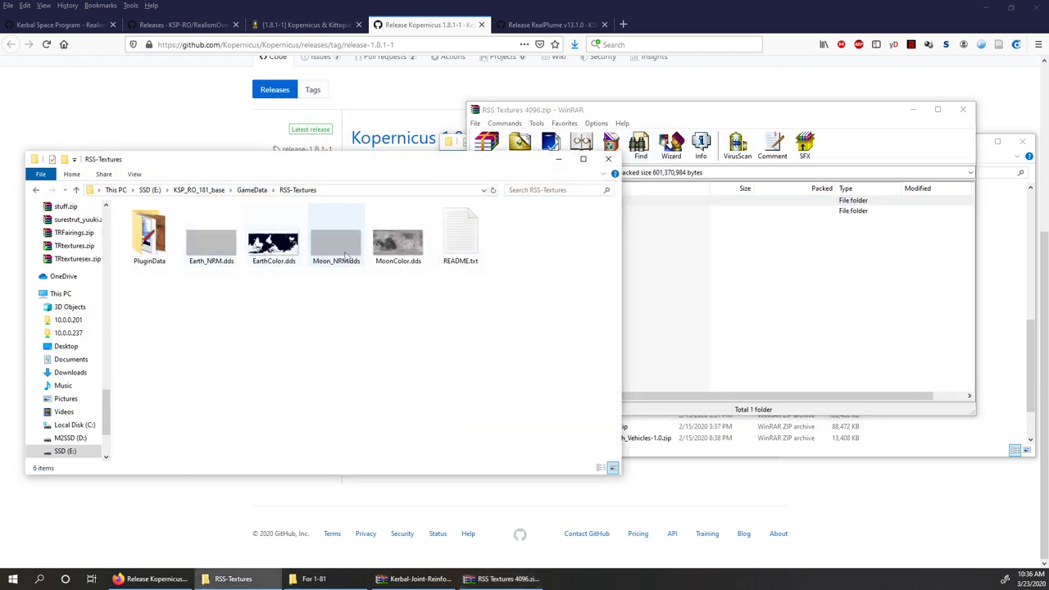
{"action": "double_click", "coordinate": [163, 245]}
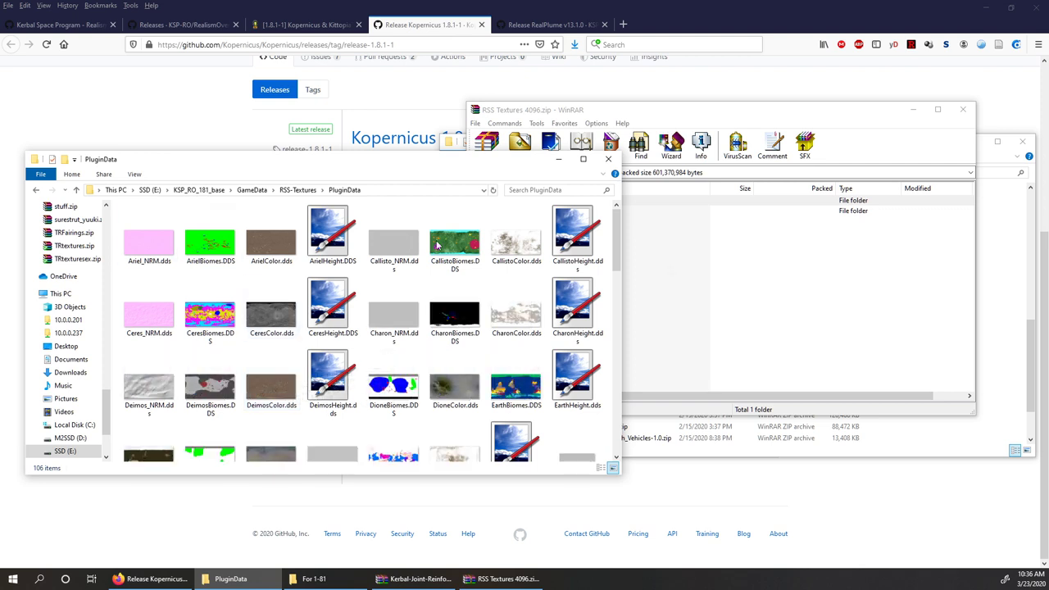
{"action": "left_click", "coordinate": [711, 292]}
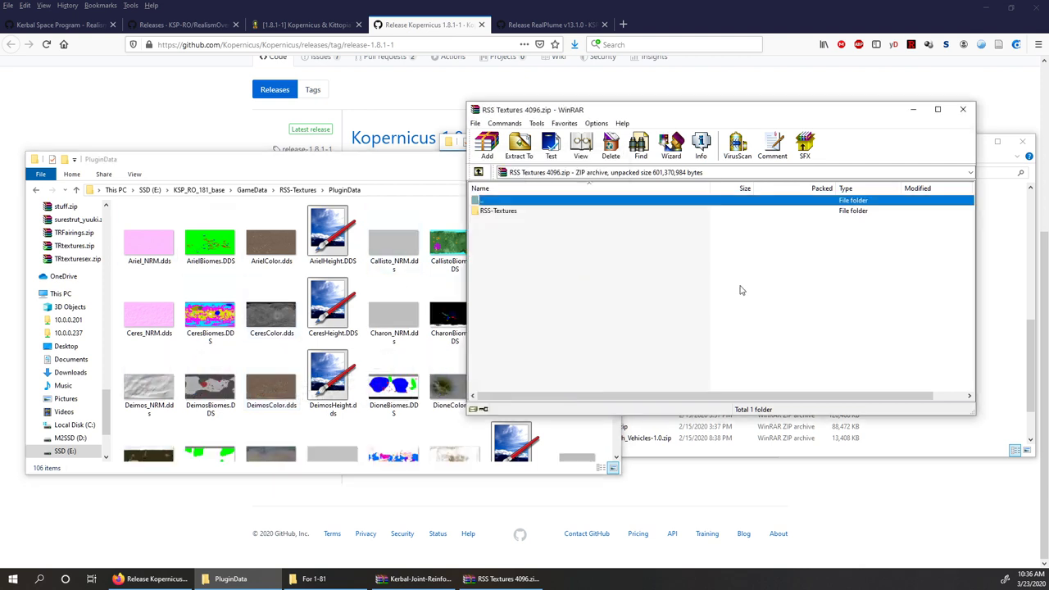
{"action": "double_click", "coordinate": [503, 212]}
{"action": "double_click", "coordinate": [502, 211]}
Replace the four Ariel texture files in the installed PluginData folder with those from RSS Textures 4096.zip, and close the archive
{"action": "left_click", "coordinate": [504, 212]}
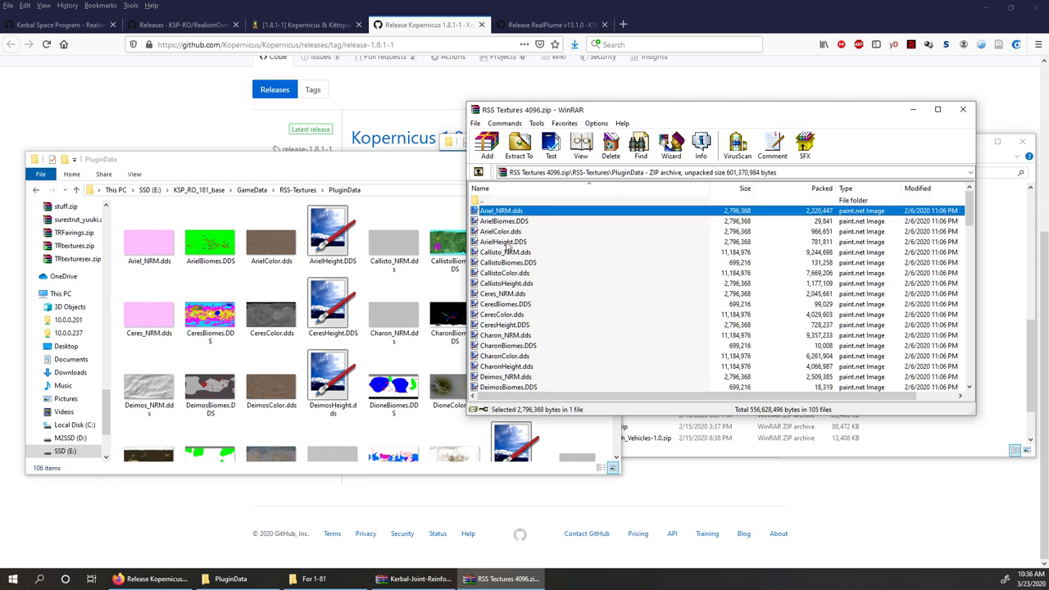
{"action": "left_click", "coordinate": [506, 242], "text": "shift"}
{"action": "left_click_drag", "start_coordinate": [489, 231], "coordinate": [473, 228]}
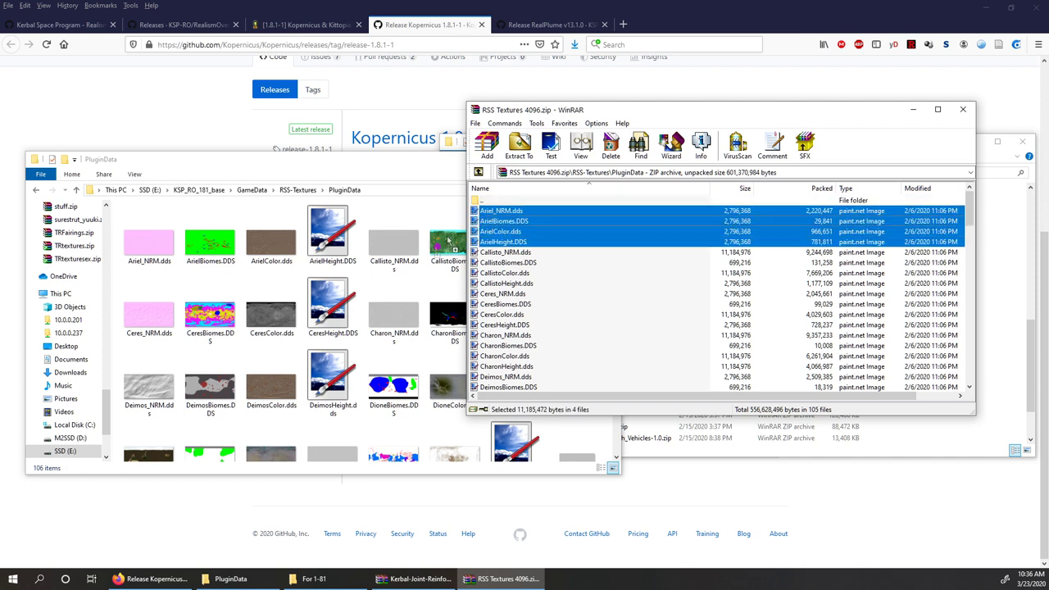
{"action": "left_click_drag", "start_coordinate": [228, 284], "coordinate": [228, 284]}
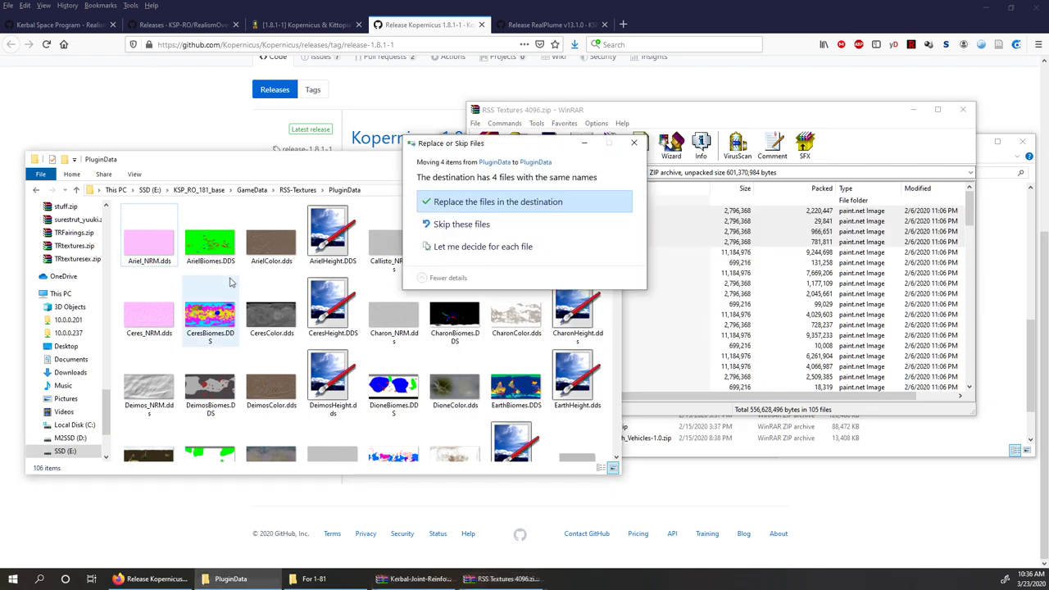
{"action": "left_click", "coordinate": [497, 201]}
{"action": "left_click", "coordinate": [964, 114]}
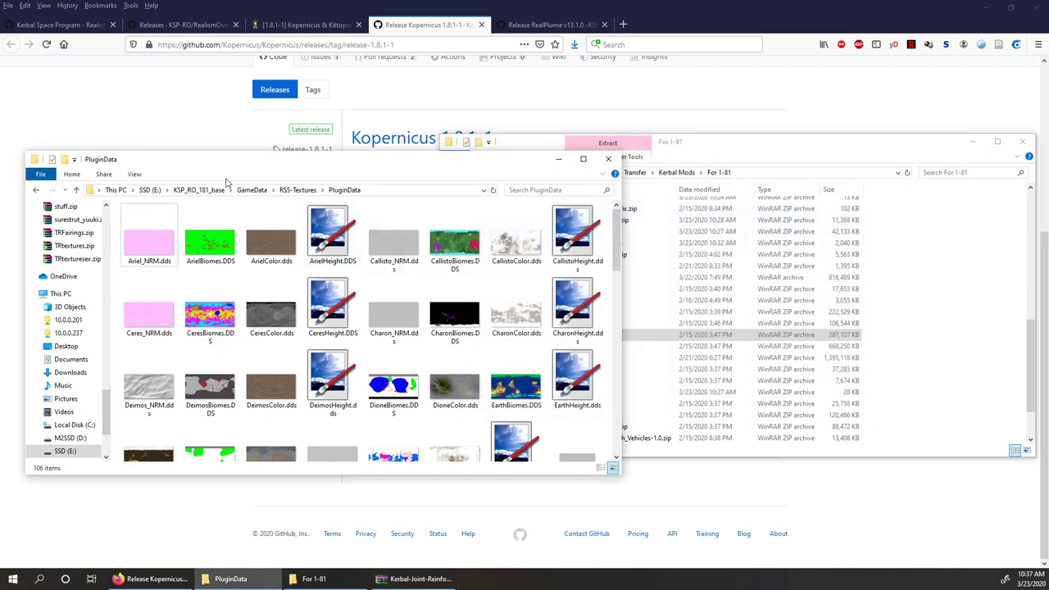
Return the installed folder view to the KSP_RO_181_base GameData folder and close the For 1-81 window
{"action": "left_click", "coordinate": [255, 191]}
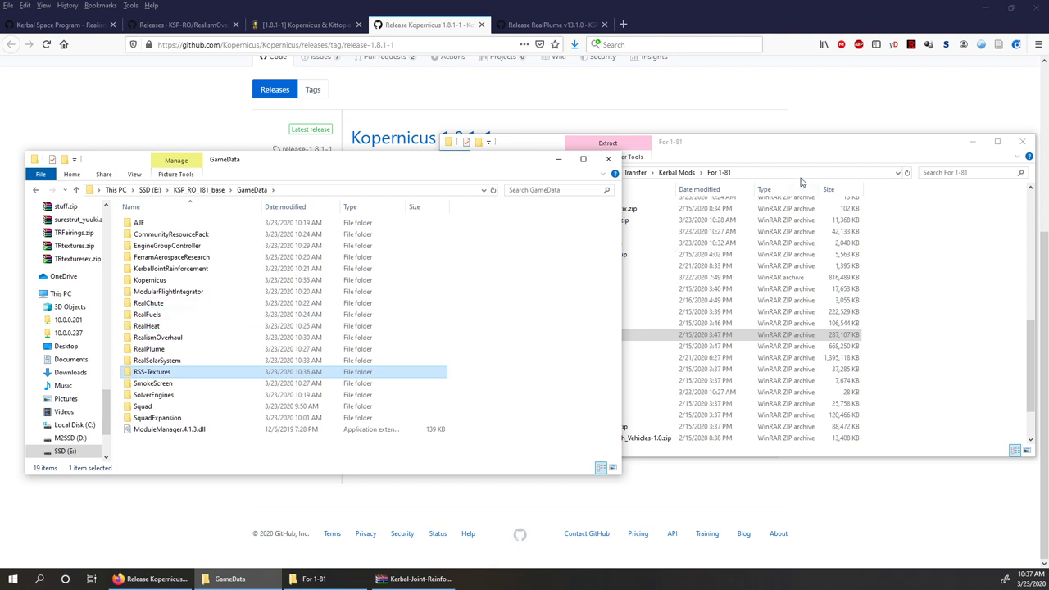
{"action": "left_click", "coordinate": [811, 149]}
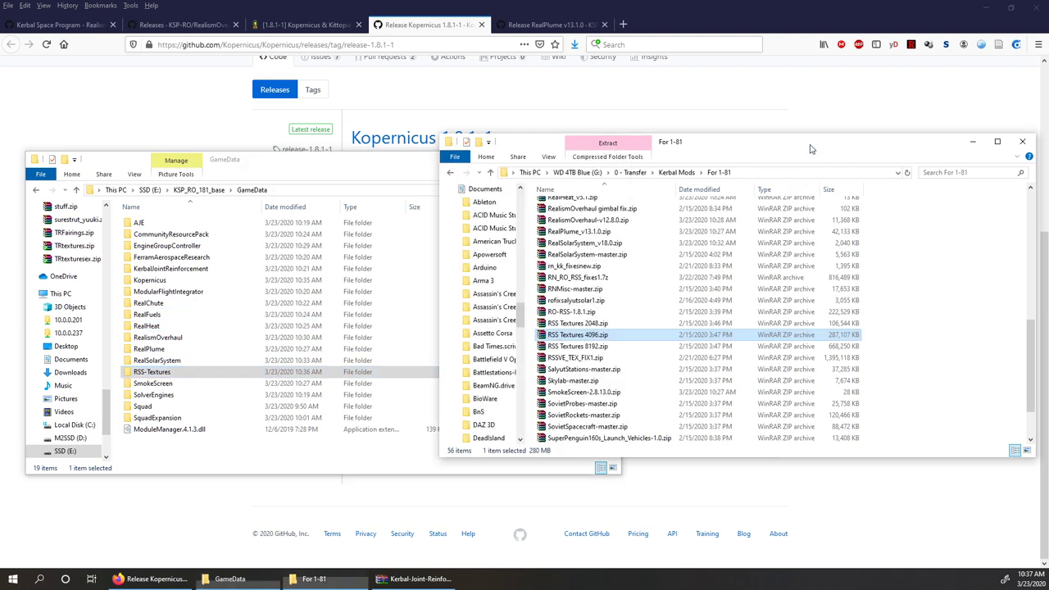
{"action": "left_click", "coordinate": [259, 163]}
{"action": "left_click", "coordinate": [1022, 142]}
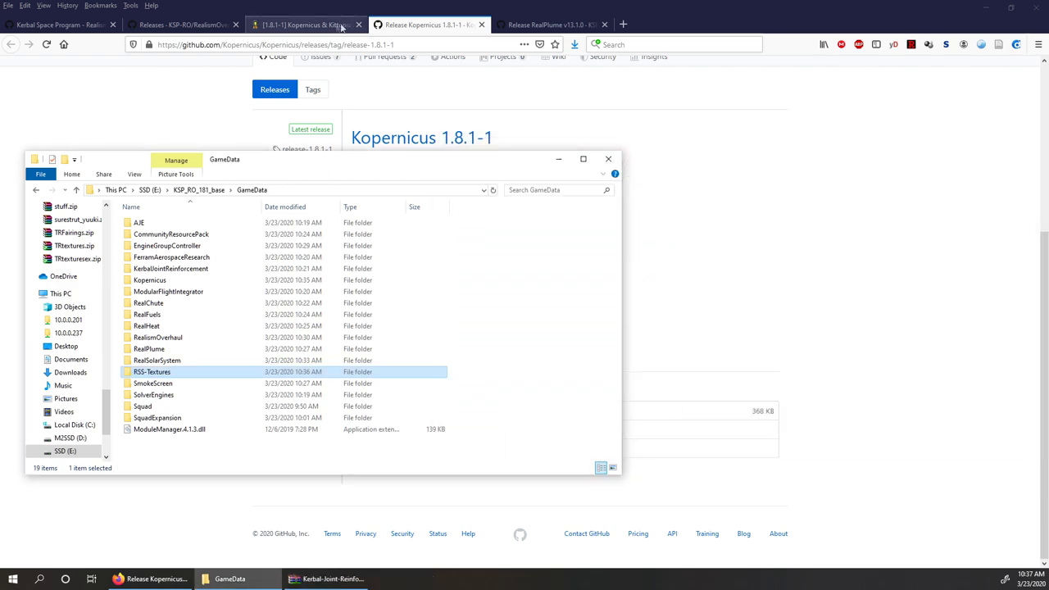
{"action": "left_click_drag", "start_coordinate": [259, 162], "coordinate": [544, 135]}
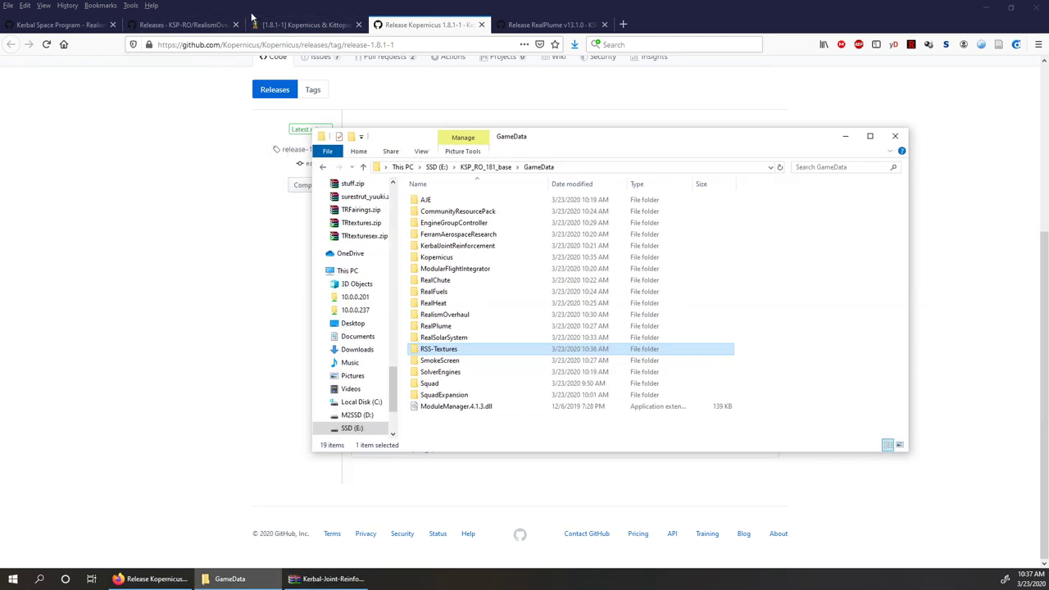
Switch to Firefox and look through the Kopernicus forum topic
{"action": "left_click", "coordinate": [272, 24]}
{"action": "scroll", "coordinate": [358, 214], "scroll_direction": "down", "scroll_amount": 10}
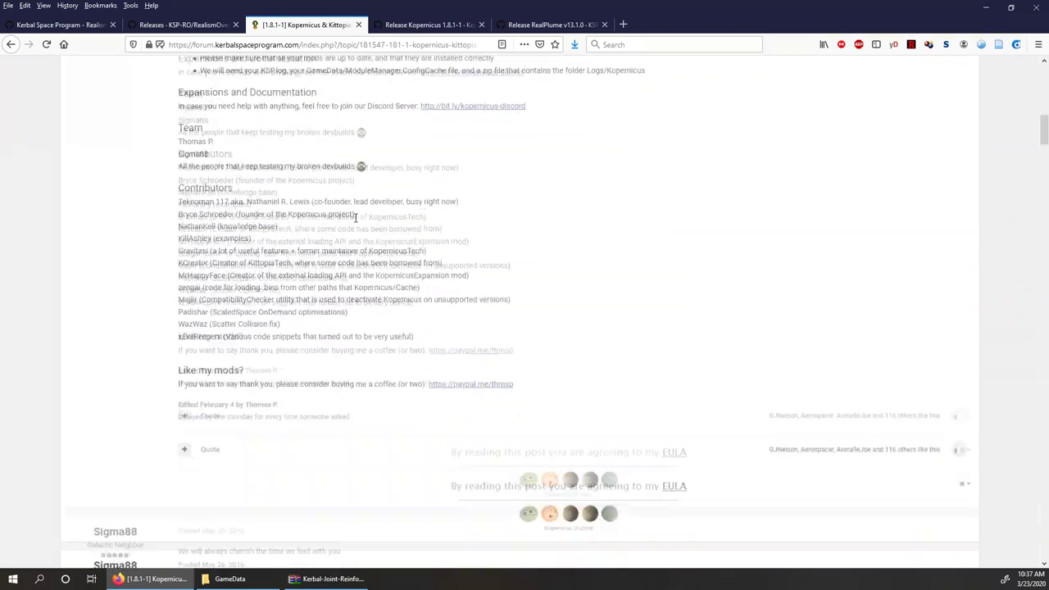
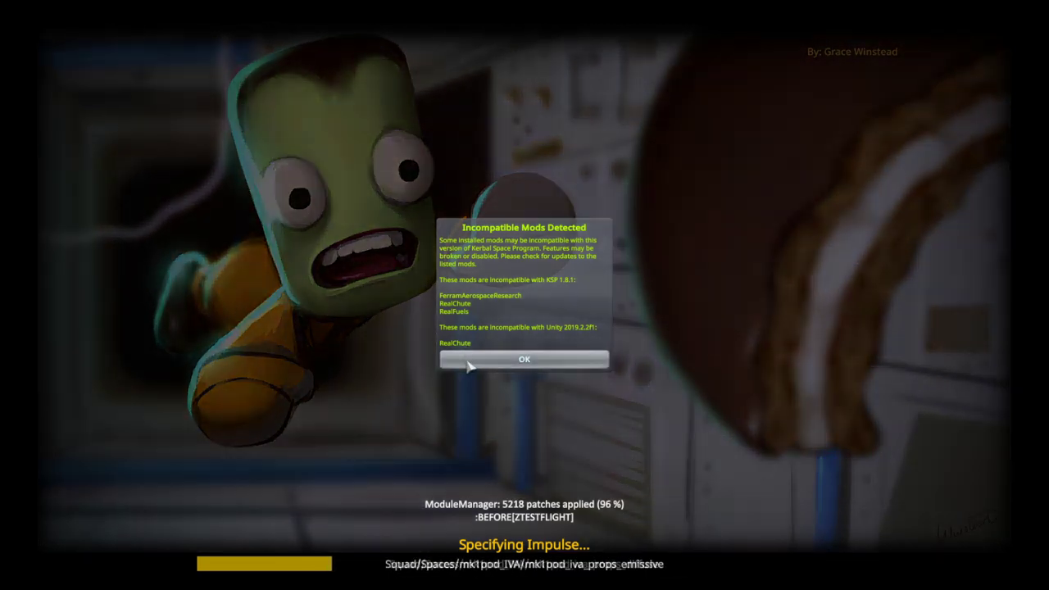
Dismiss the Incompatible Mods Detected warning in Kerbal Space Program
{"action": "left_click", "coordinate": [474, 358]}
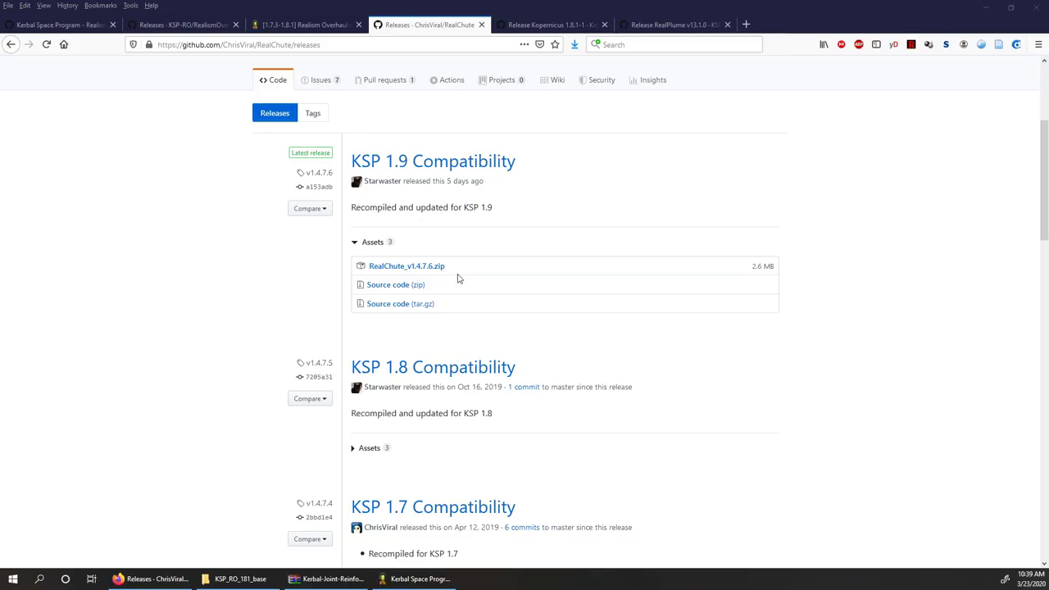
Check which RealChute release the Realism Overhaul topic's Real Chute link leads to, and return to the topic's dependency list
{"action": "left_click", "coordinate": [356, 449]}
{"action": "key", "text": "ctrl+Page_Up"}
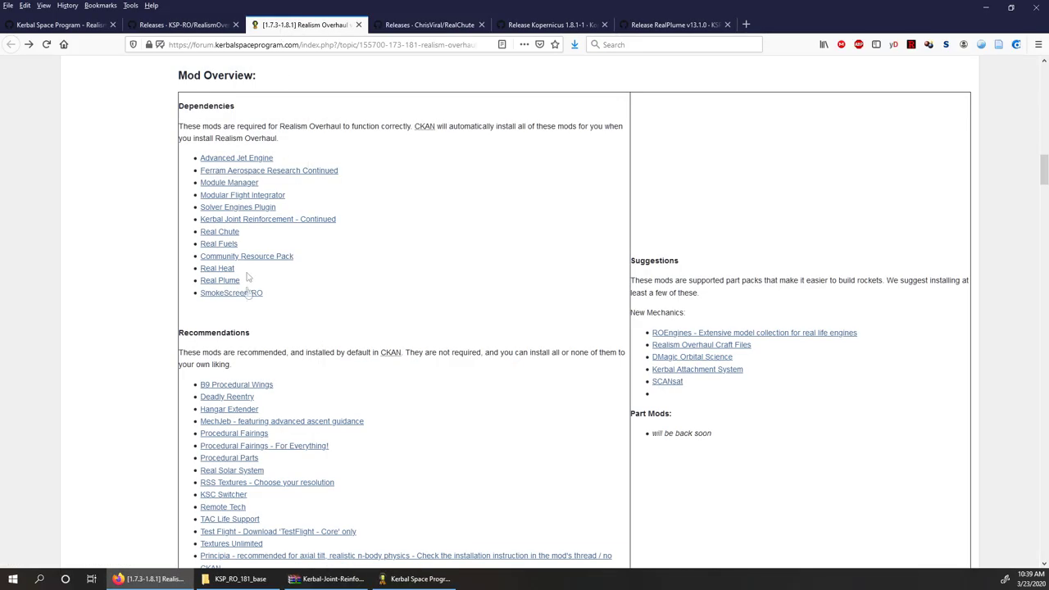
{"action": "right_click", "coordinate": [225, 233]}
{"action": "left_click", "coordinate": [250, 241]}
{"action": "key", "text": "ctrl+Tab"}
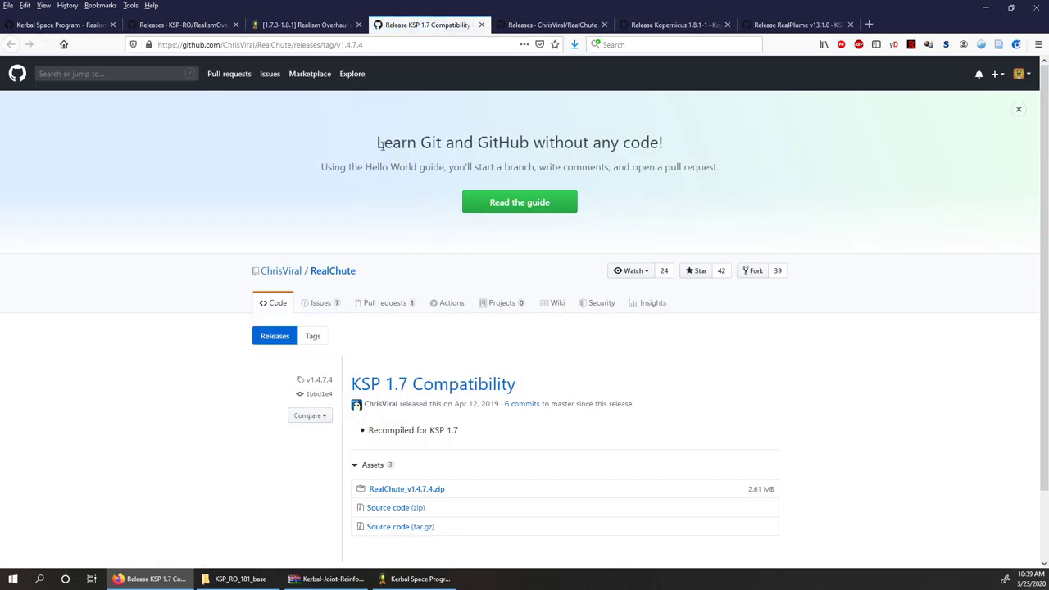
{"action": "left_click", "coordinate": [482, 25]}
{"action": "left_click", "coordinate": [455, 32]}
{"action": "left_click", "coordinate": [366, 31]}
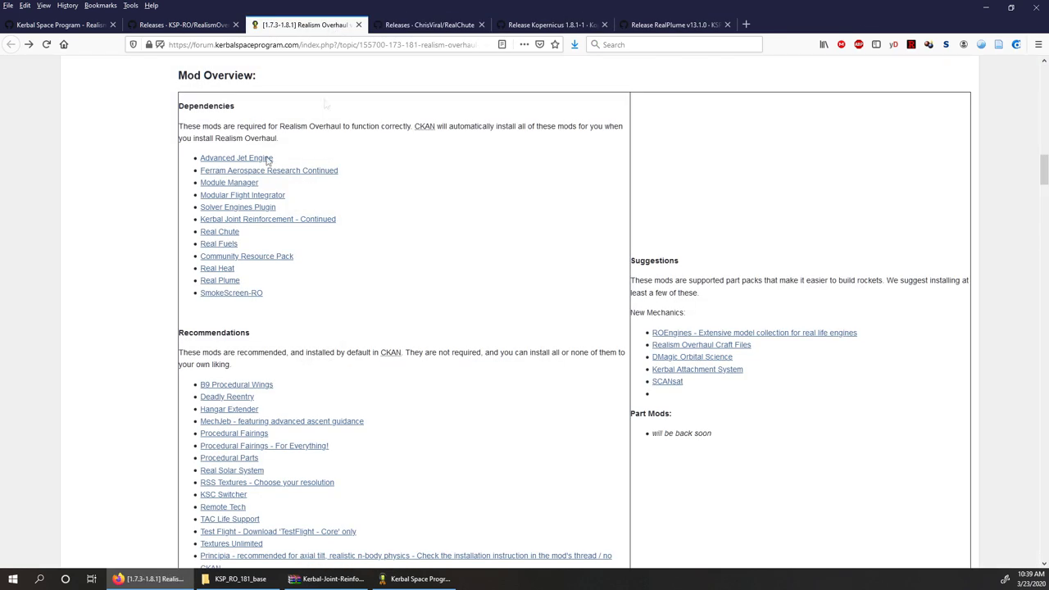
Reopen Real Chute from the dependency list, close the duplicate tab, and find the KSP 1.8 Compatibility entry among the RealChute releases
{"action": "right_click", "coordinate": [211, 232]}
{"action": "left_click", "coordinate": [246, 237]}
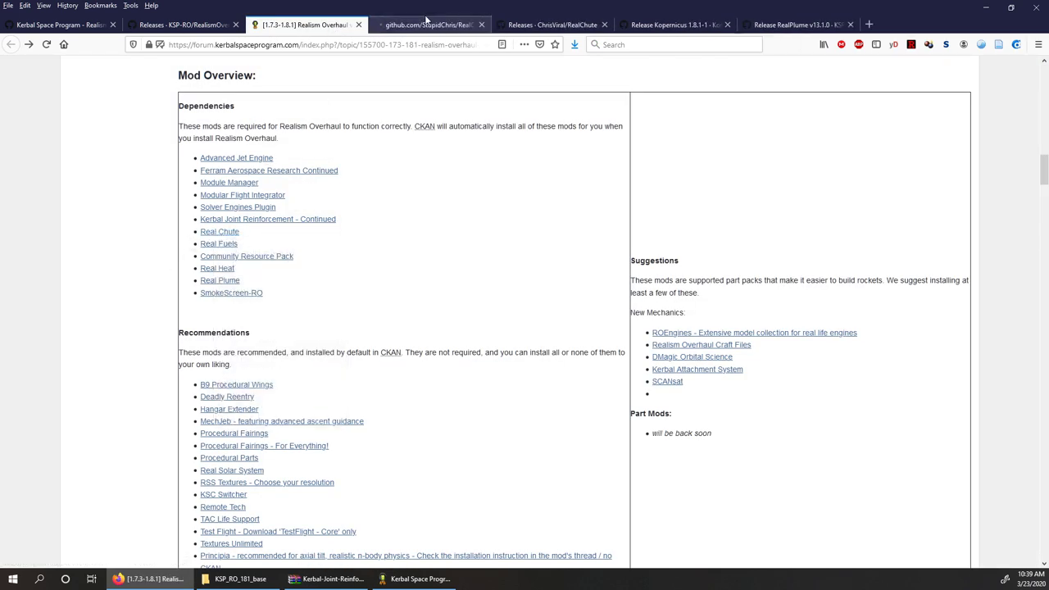
{"action": "left_click", "coordinate": [424, 26]}
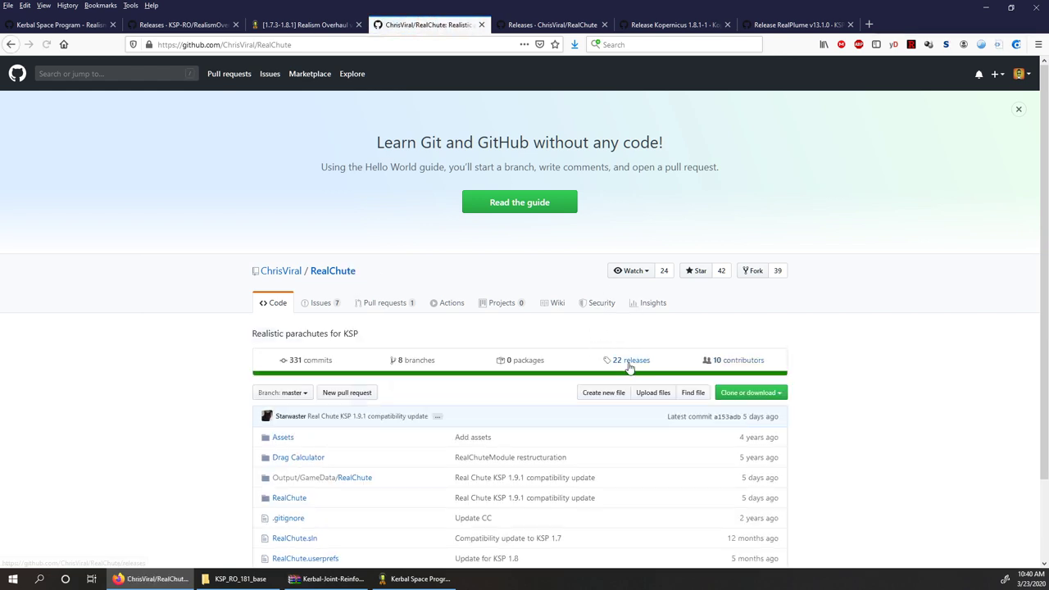
{"action": "left_click", "coordinate": [541, 29]}
{"action": "left_click", "coordinate": [604, 24]}
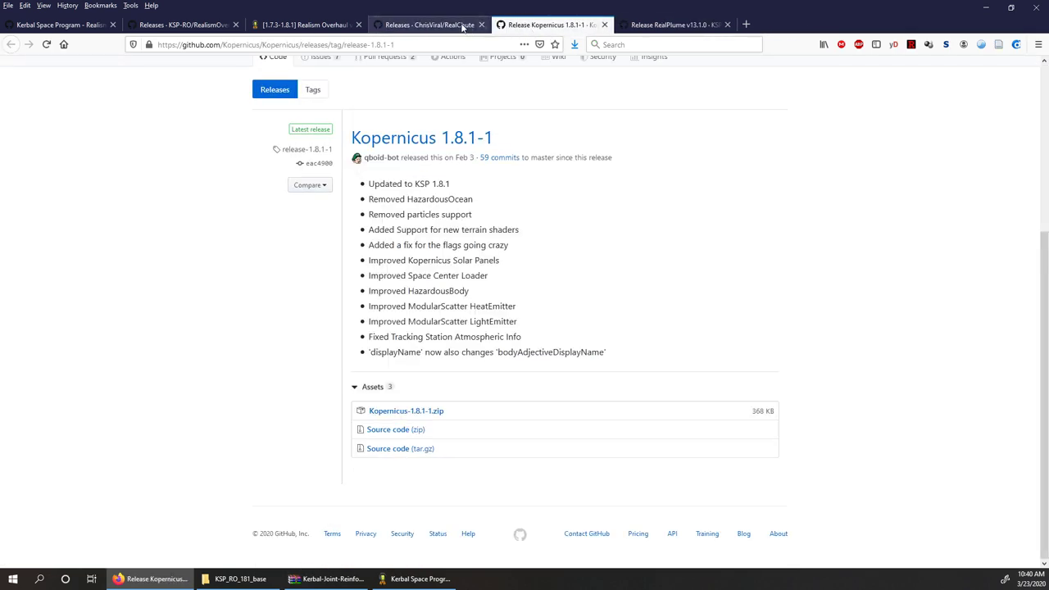
{"action": "left_click", "coordinate": [426, 24]}
{"action": "scroll", "coordinate": [459, 145], "scroll_direction": "down", "scroll_amount": 4}
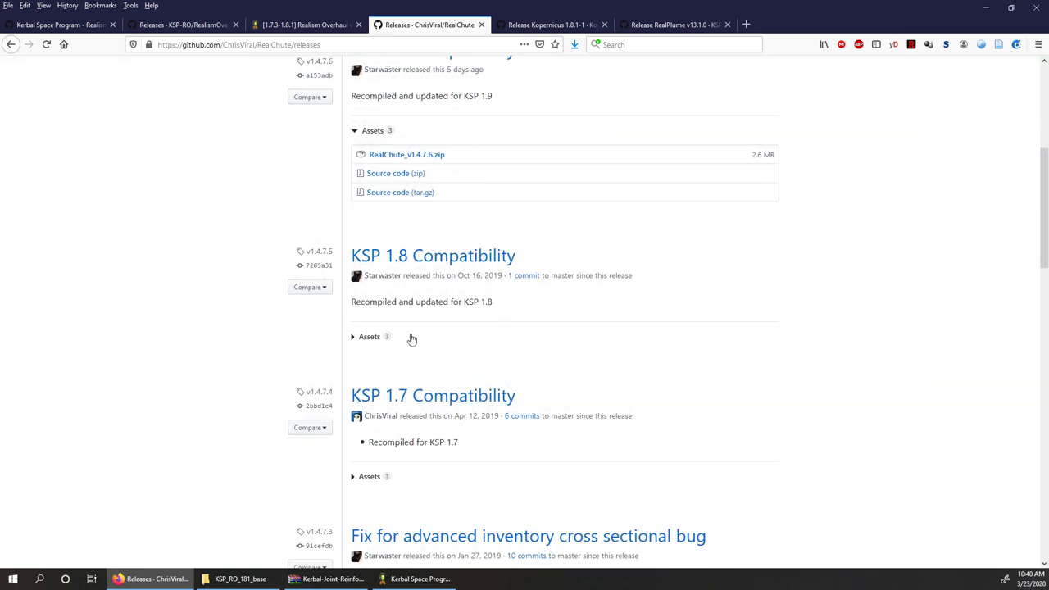
Download RealChute_v1.4.7.5.zip from the KSP 1.8 Compatibility release, save it in the For 1-81 folder, and close the releases tab
{"action": "left_click", "coordinate": [371, 337]}
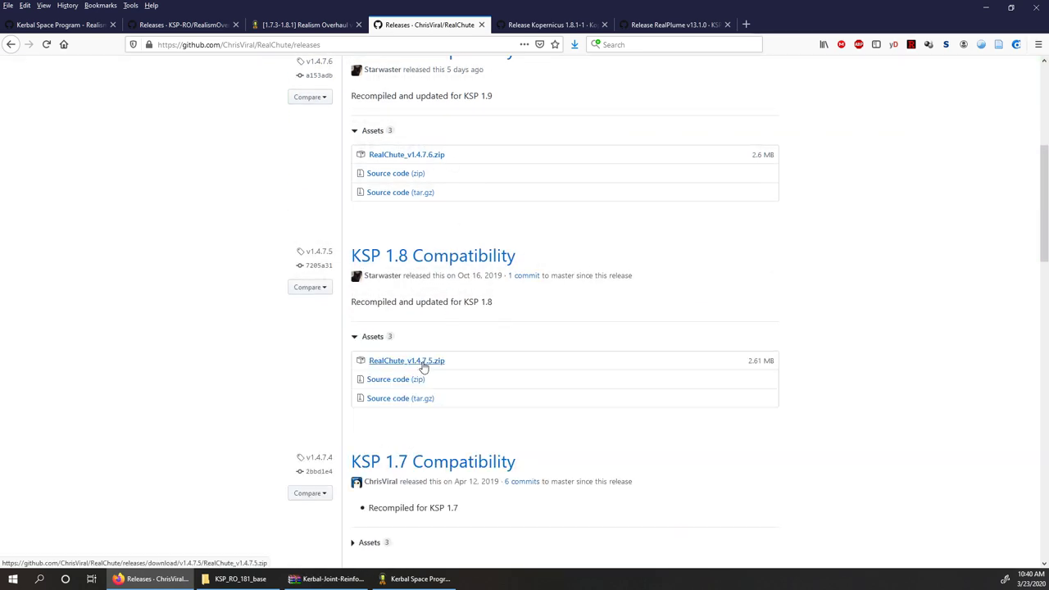
{"action": "left_click", "coordinate": [458, 366]}
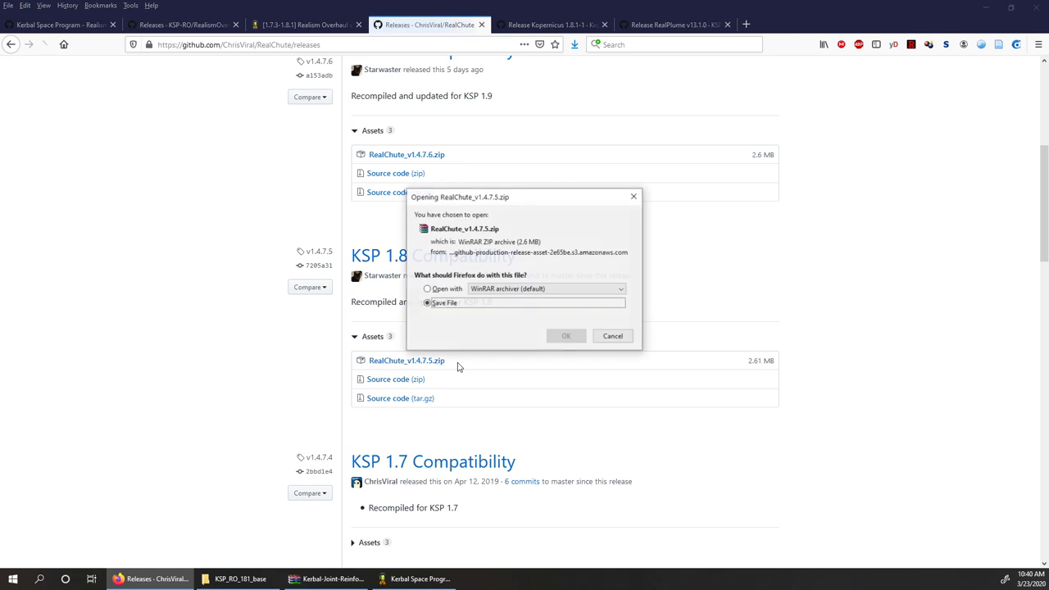
{"action": "left_click", "coordinate": [553, 339]}
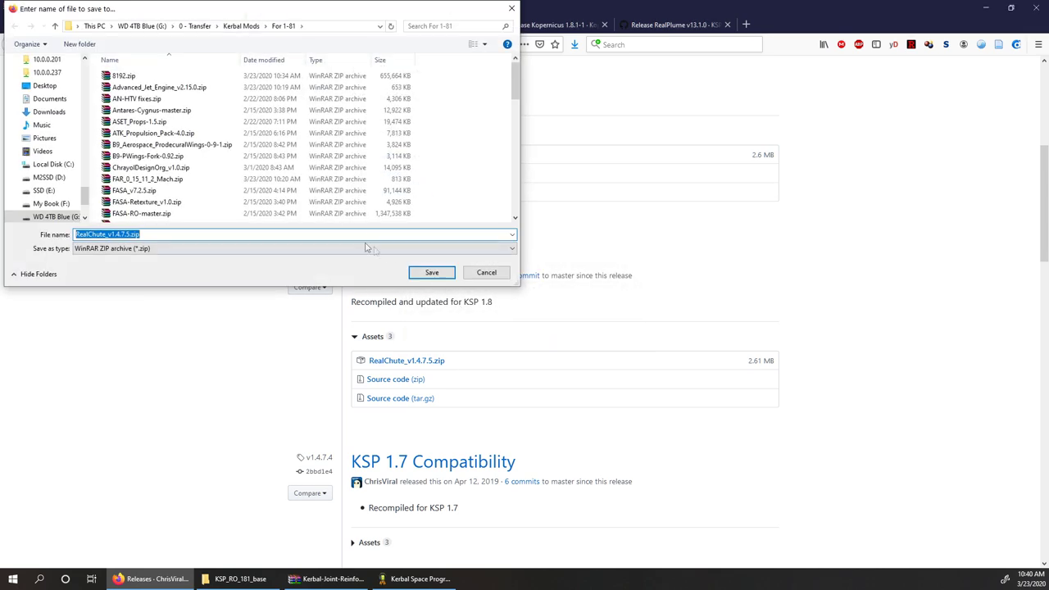
{"action": "left_click", "coordinate": [428, 271]}
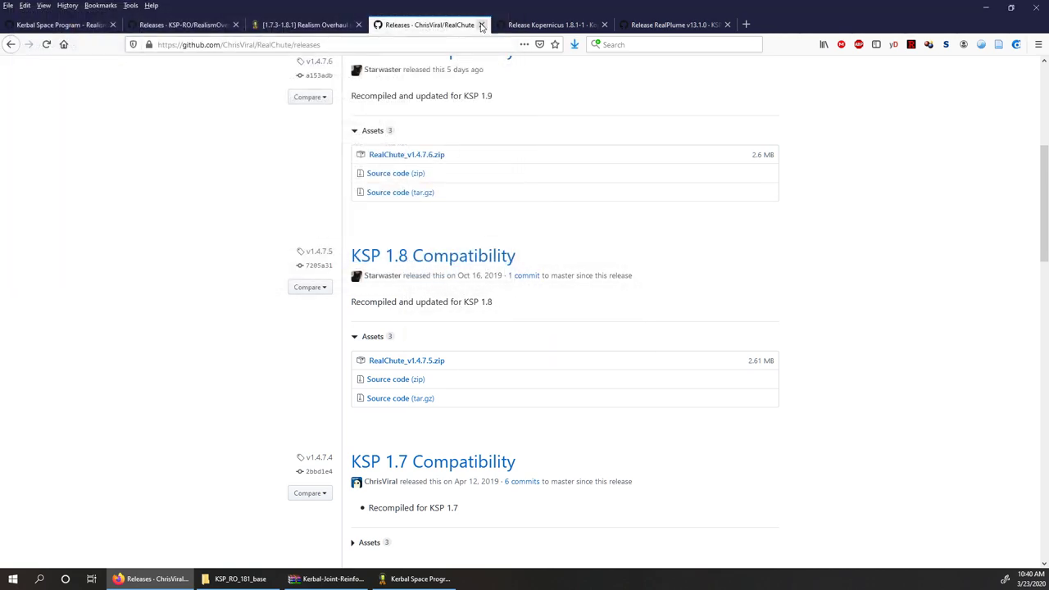
{"action": "left_click", "coordinate": [481, 25]}
{"action": "left_click", "coordinate": [481, 24]}
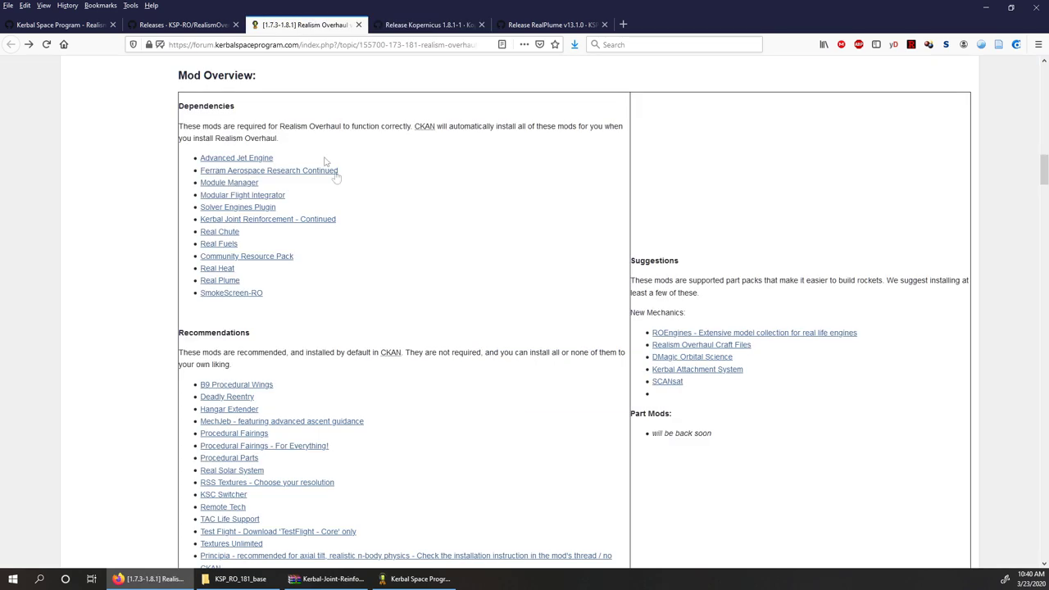
Open Real Fuels from the dependency list in a new tab and review its available releases for KSP 1.8
{"action": "right_click", "coordinate": [212, 246]}
{"action": "left_click", "coordinate": [245, 248]}
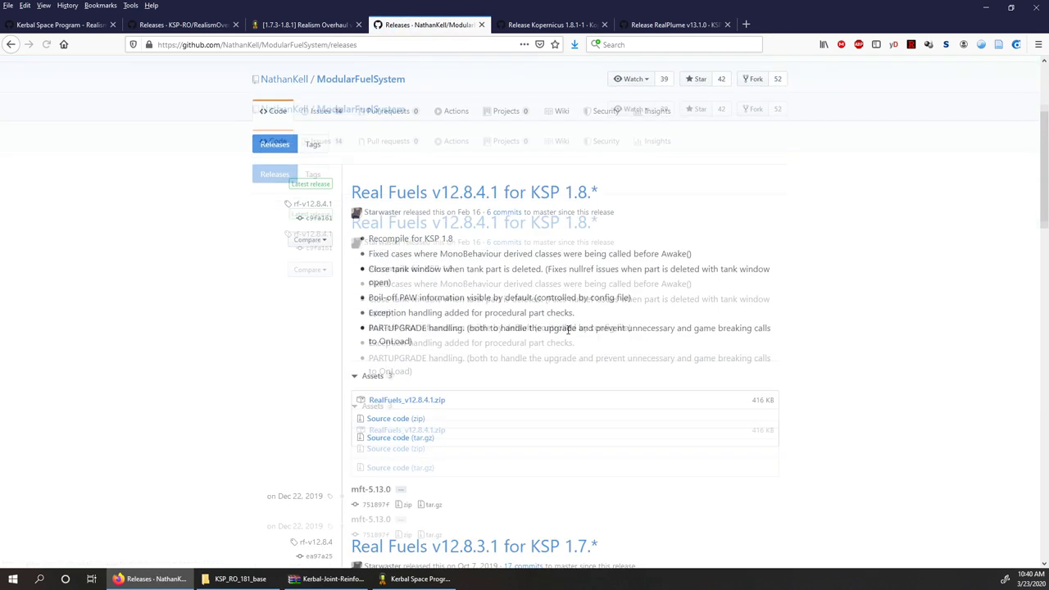
{"action": "scroll", "coordinate": [422, 268], "scroll_direction": "down", "scroll_amount": 5}
Close the Kerbal Space Program window and return to Firefox
{"action": "left_click", "coordinate": [421, 578]}
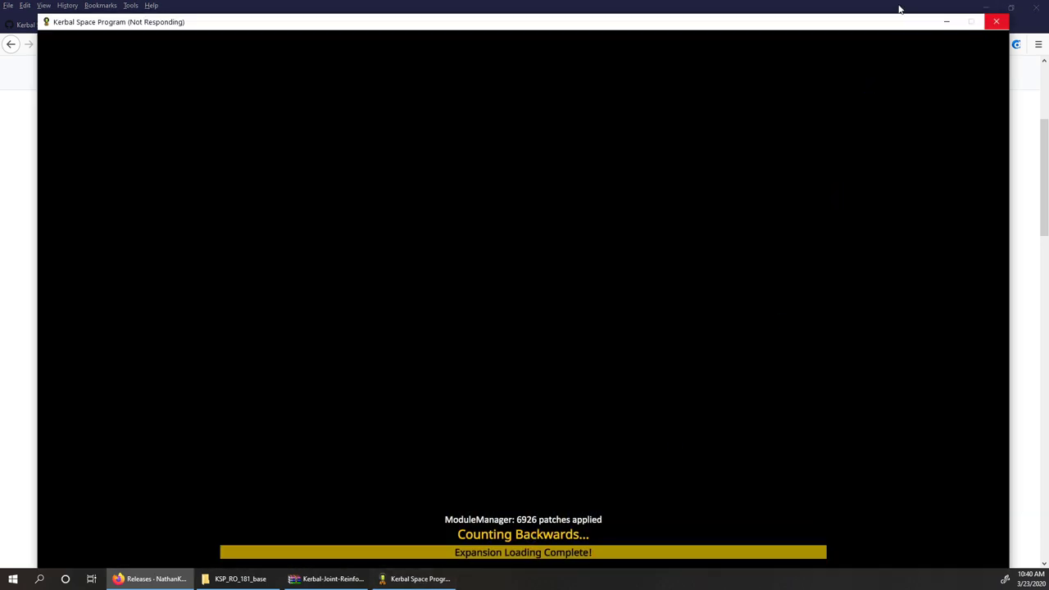
{"action": "left_click", "coordinate": [774, 5]}
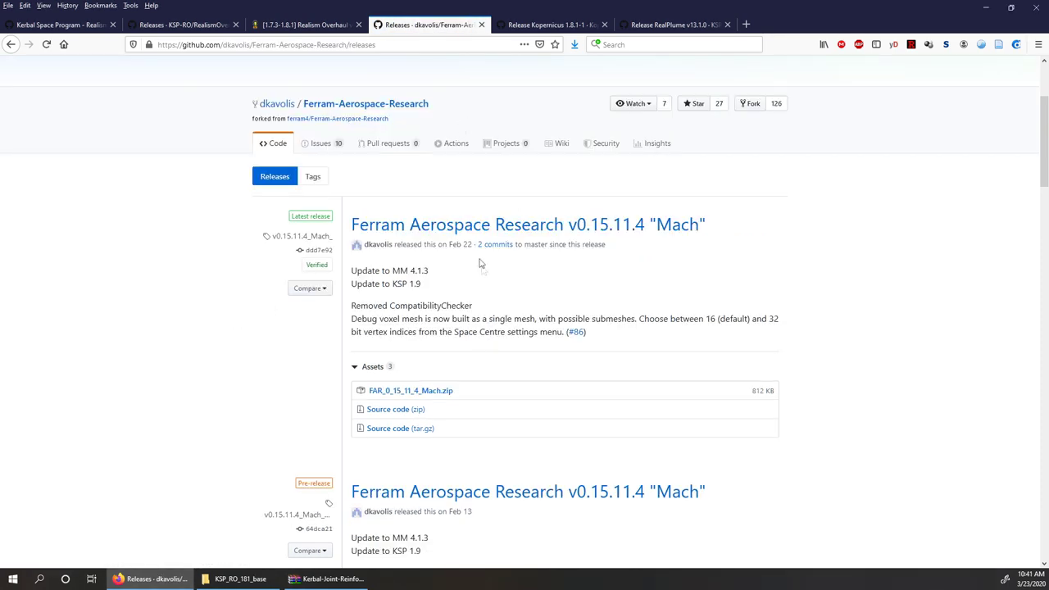
Find the Ferram Aerospace Research v0.15.11.3 "Mach" release for KSP 1.8 and expand its assets to download FAR_0_15_11_3_Mach.zip
{"action": "scroll", "coordinate": [529, 262], "scroll_direction": "down", "scroll_amount": 5}
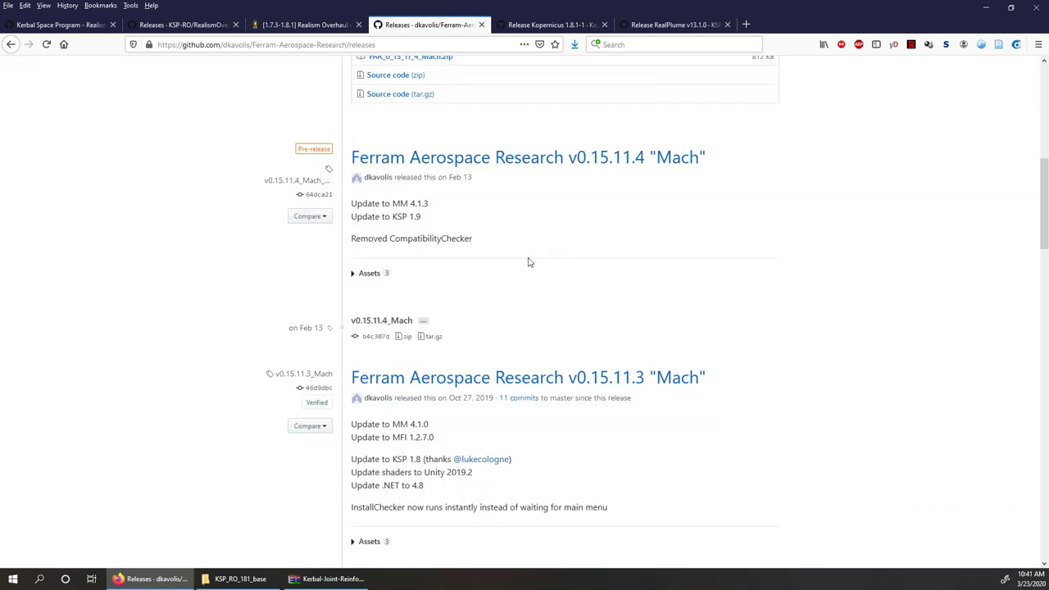
{"action": "scroll", "coordinate": [528, 262], "scroll_direction": "down", "scroll_amount": 3}
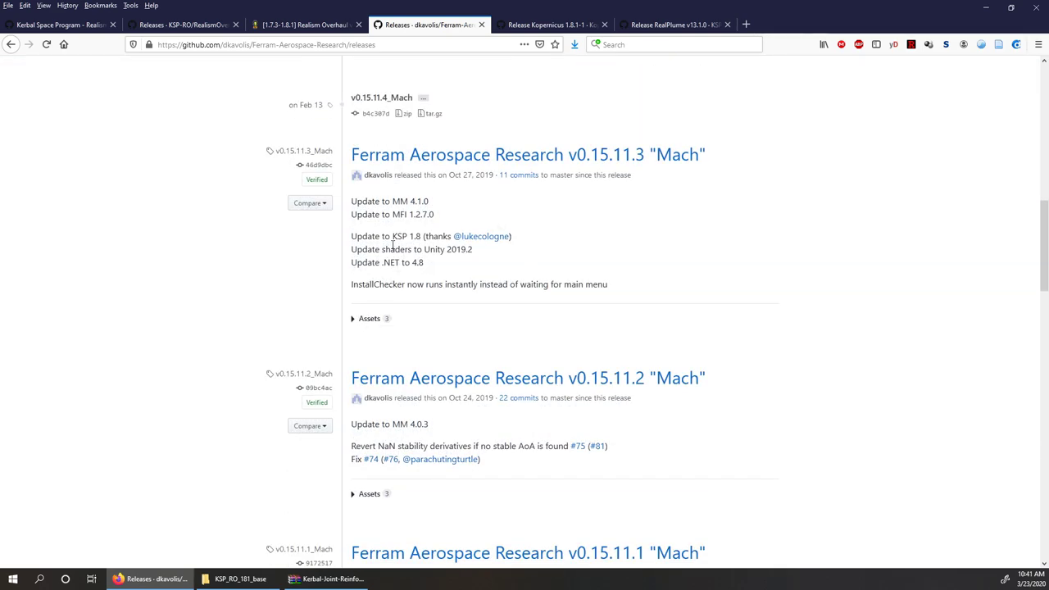
{"action": "scroll", "coordinate": [392, 246], "scroll_direction": "up", "scroll_amount": 2}
{"action": "scroll", "coordinate": [464, 227], "scroll_direction": "down", "scroll_amount": 3}
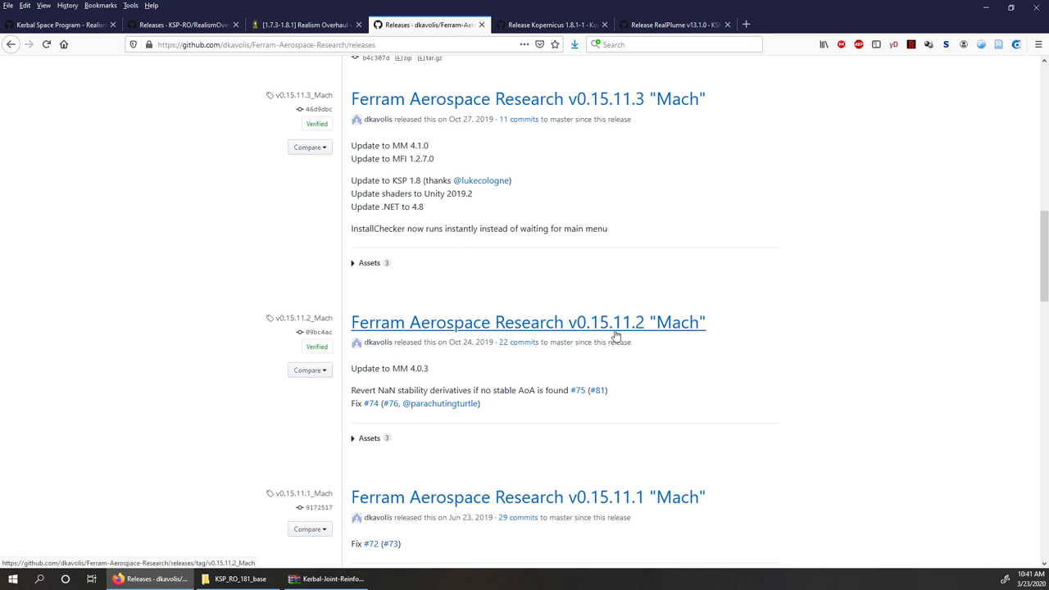
{"action": "left_click", "coordinate": [373, 265]}
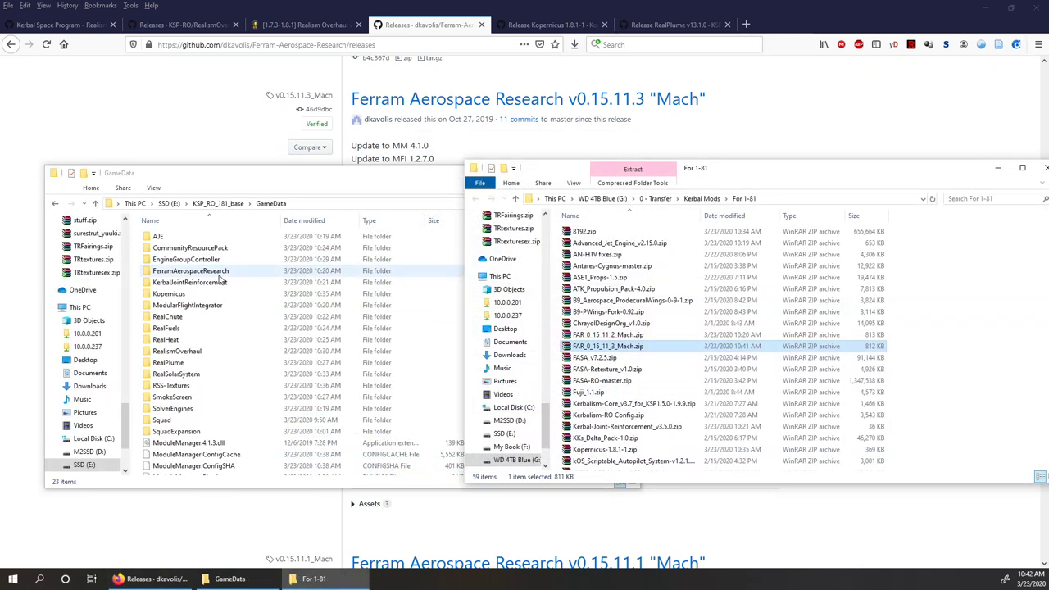
Delete the FerramAerospaceResearch and ModularFlightIntegrator folders from the KSP_RO_181_base GameData folder, checking them against the contents of FAR_0_15_11_3_Mach.zip
{"action": "left_click", "coordinate": [220, 276]}
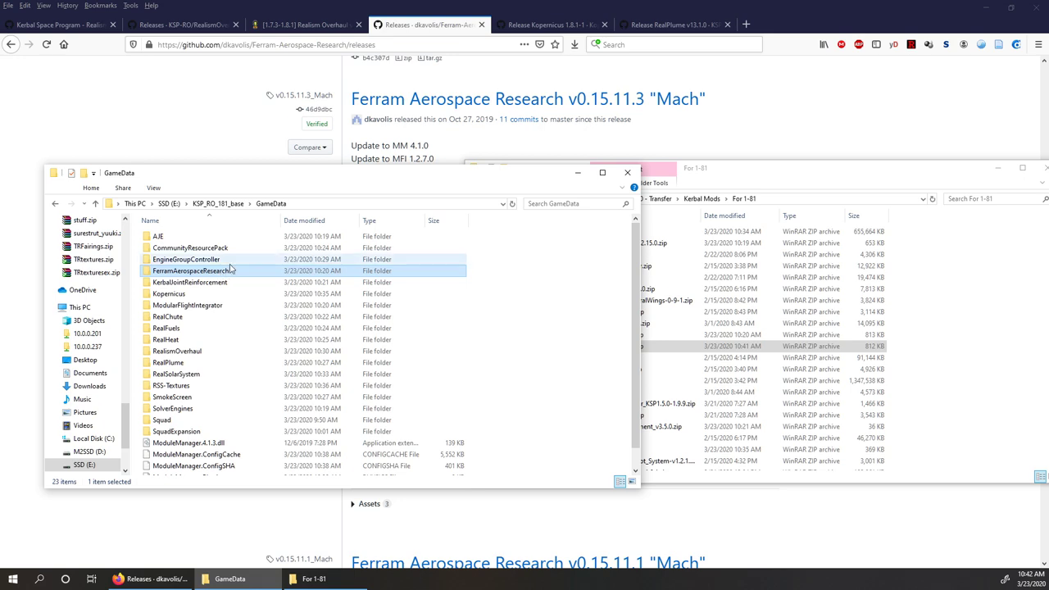
{"action": "key", "text": "Delete"}
{"action": "left_click", "coordinate": [799, 176]}
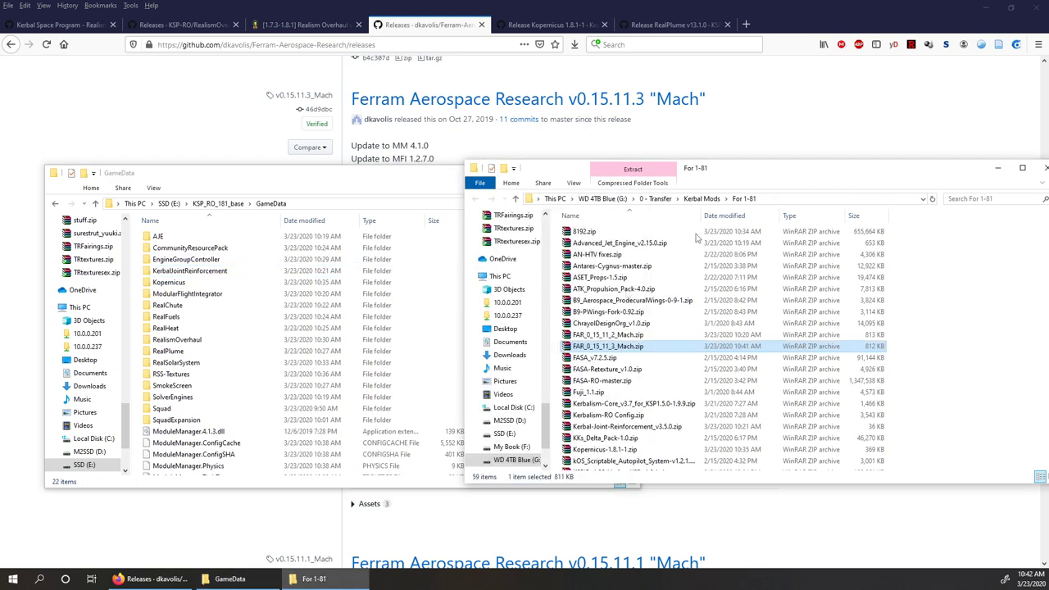
{"action": "double_click", "coordinate": [596, 345]}
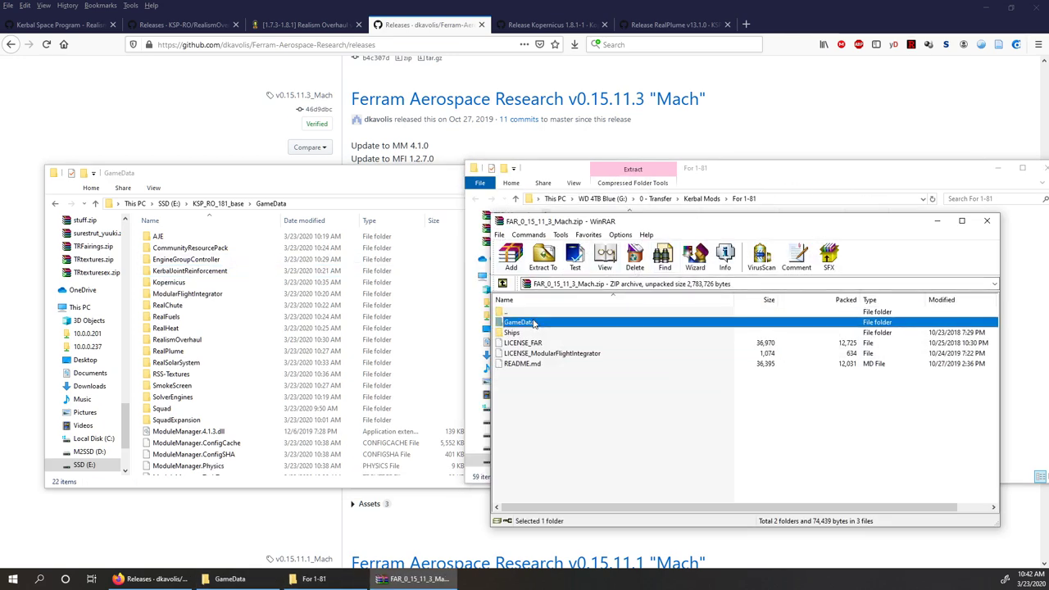
{"action": "double_click", "coordinate": [533, 323]}
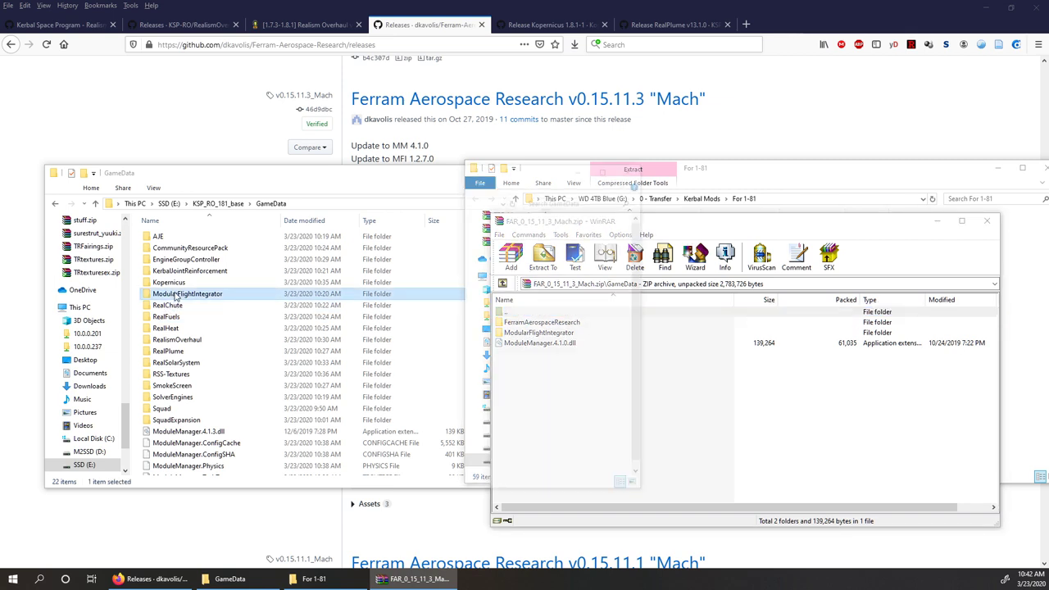
{"action": "left_click", "coordinate": [271, 295]}
{"action": "key", "text": "Delete"}
Copy the FerramAerospaceResearch and ModularFlightIntegrator folders from FAR_0_15_11_3_Mach.zip into GameData and close the archive
{"action": "left_click", "coordinate": [806, 419]}
{"action": "left_click", "coordinate": [545, 322]}
{"action": "left_click", "coordinate": [545, 332], "text": "shift"}
{"action": "left_click_drag", "start_coordinate": [545, 331], "coordinate": [469, 442]}
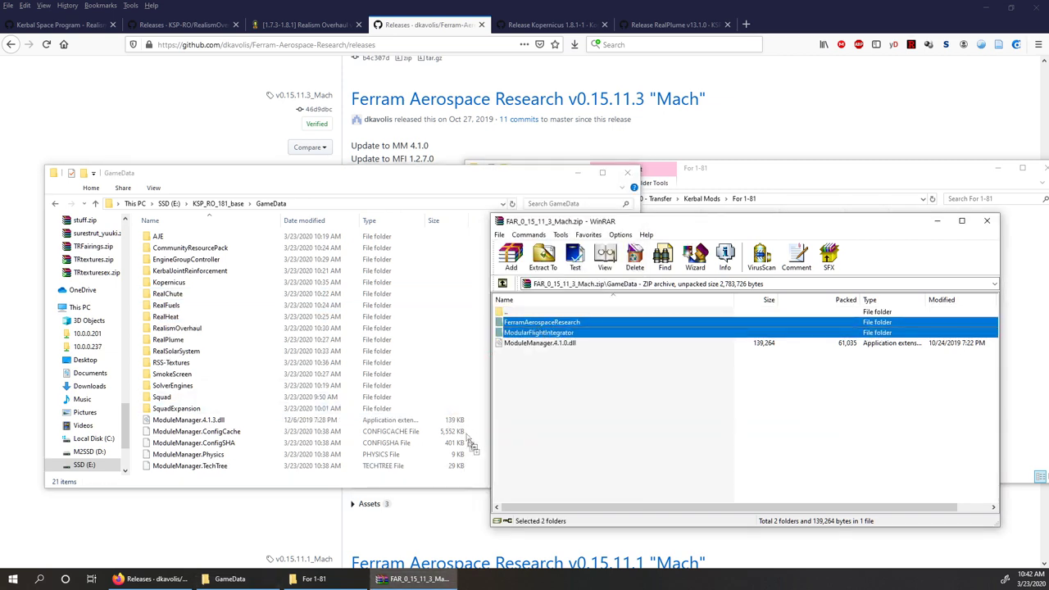
{"action": "left_click_drag", "start_coordinate": [459, 485], "coordinate": [455, 484]}
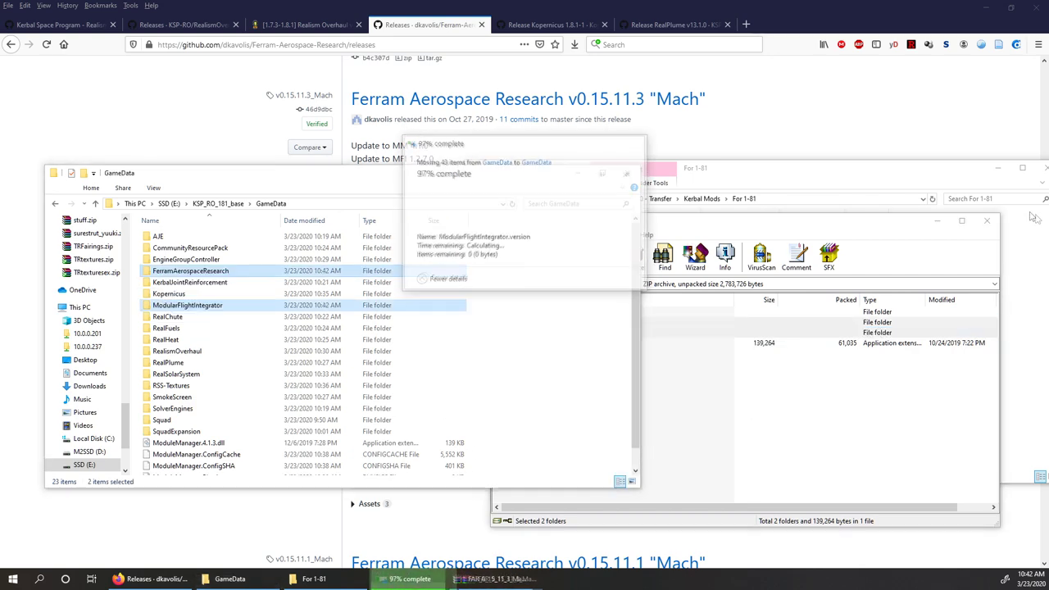
{"action": "left_click", "coordinate": [990, 223]}
Replace the RealChute folder in GameData with the one from RealChute_v1.4.7.5.zip and close the archive
{"action": "scroll", "coordinate": [672, 396], "scroll_direction": "down", "scroll_amount": 3}
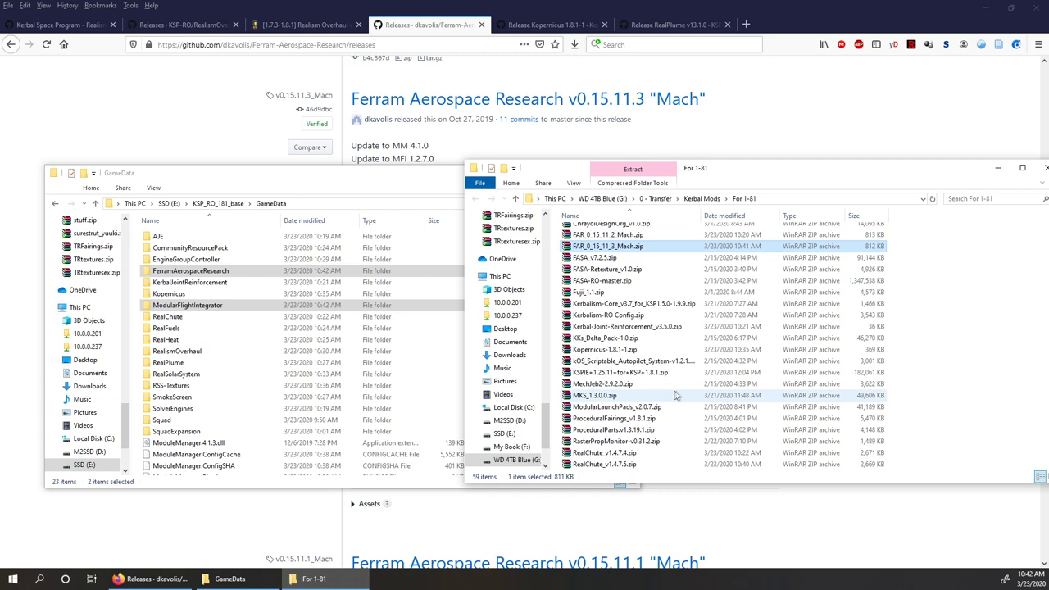
{"action": "double_click", "coordinate": [610, 398]}
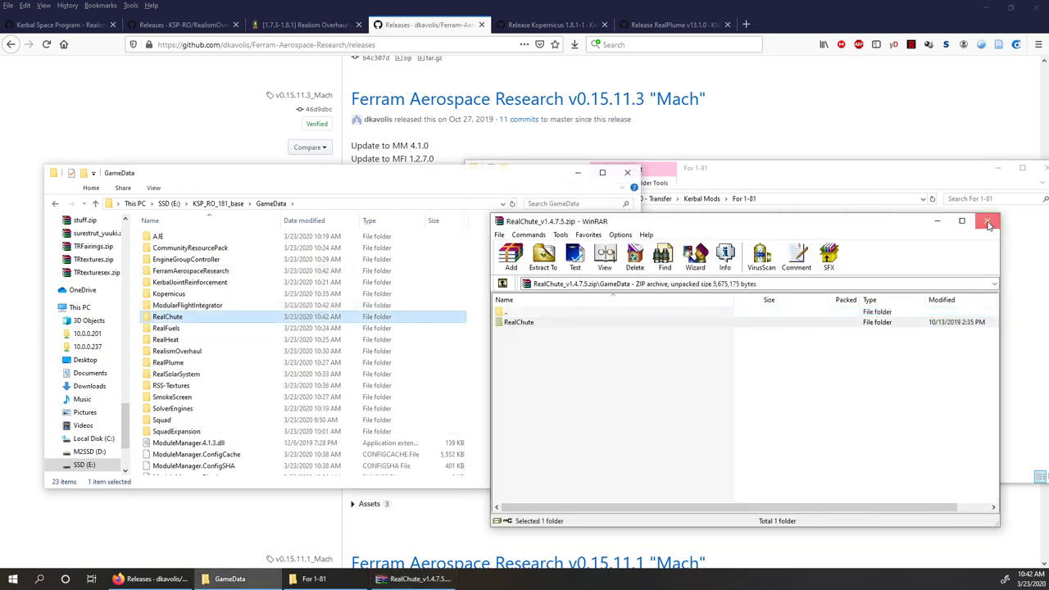
{"action": "left_click", "coordinate": [989, 226]}
Delete the RealFuels folder from GameData and open the GameData folder inside RealFuels_v12.8.4.1.zip
{"action": "left_click", "coordinate": [289, 328]}
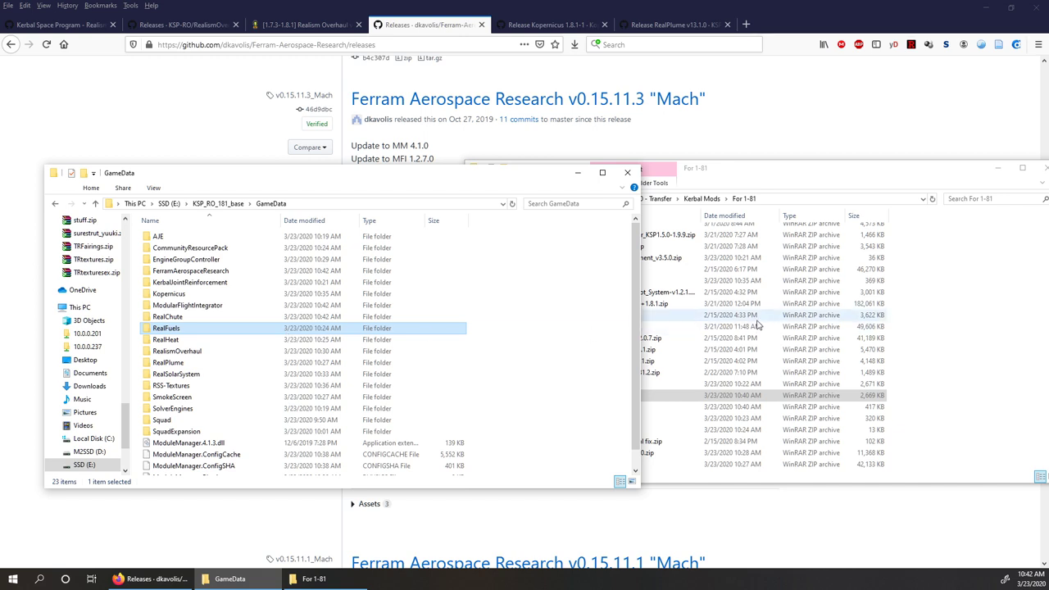
{"action": "key", "text": "Delete"}
{"action": "left_click", "coordinate": [757, 318]}
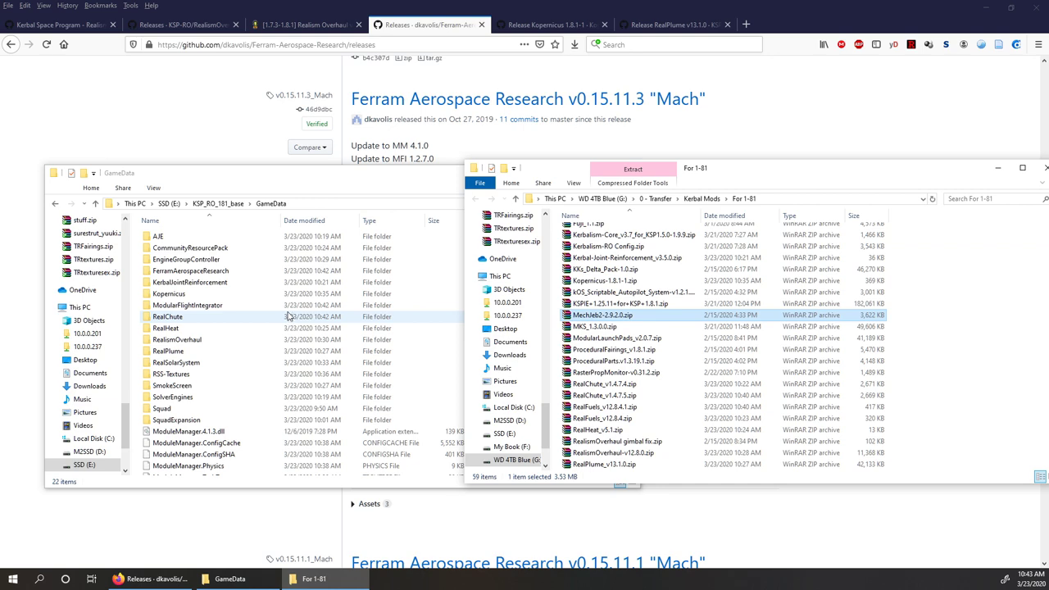
{"action": "scroll", "coordinate": [771, 357], "scroll_direction": "down", "scroll_amount": 2}
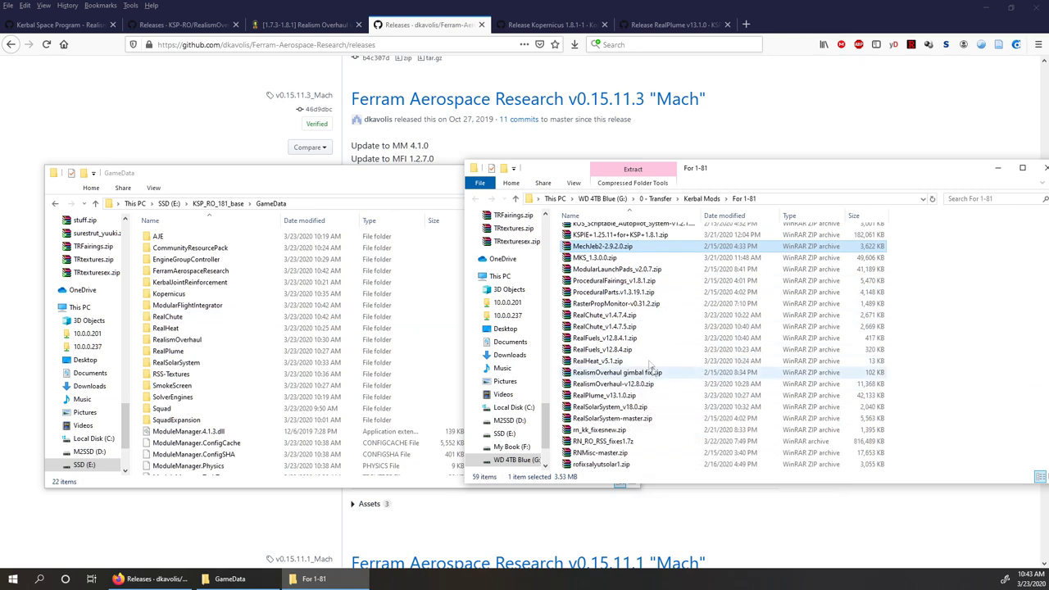
{"action": "left_click", "coordinate": [625, 338]}
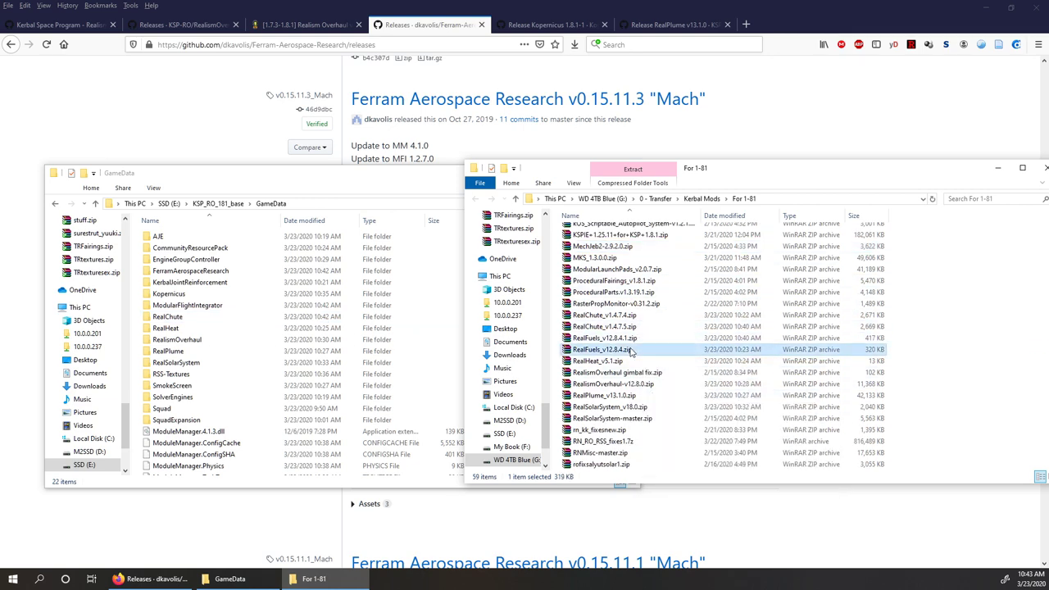
{"action": "double_click", "coordinate": [625, 338]}
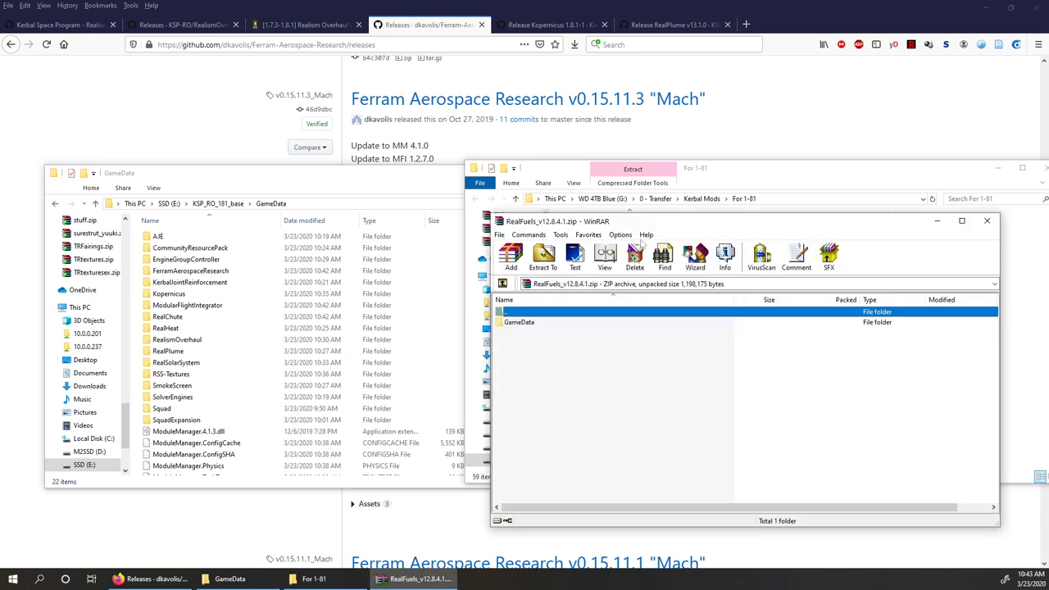
{"action": "left_click_drag", "start_coordinate": [647, 222], "coordinate": [604, 433]}
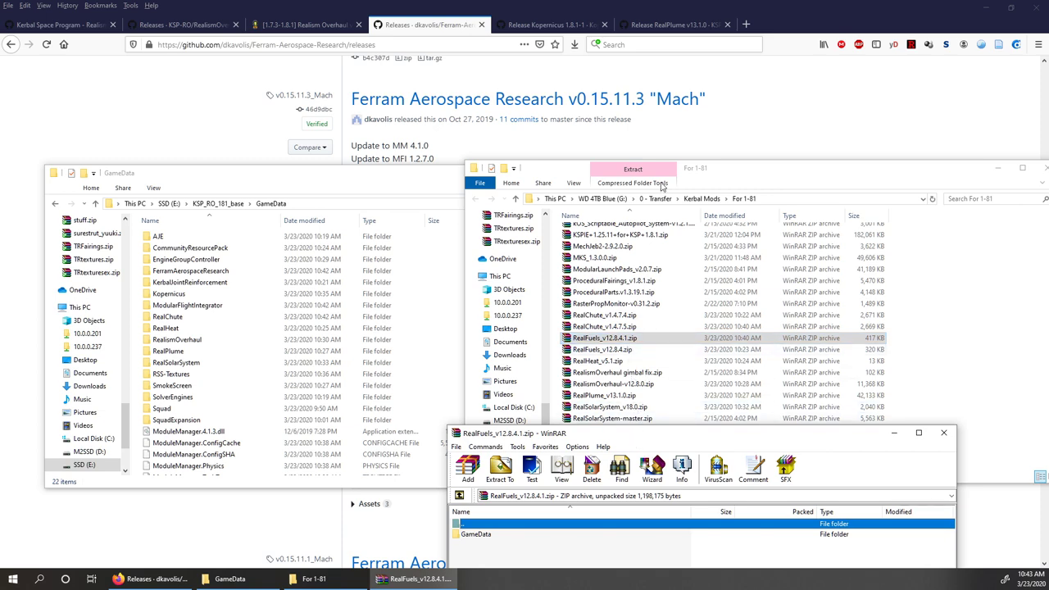
{"action": "left_click_drag", "start_coordinate": [689, 437], "coordinate": [702, 170]}
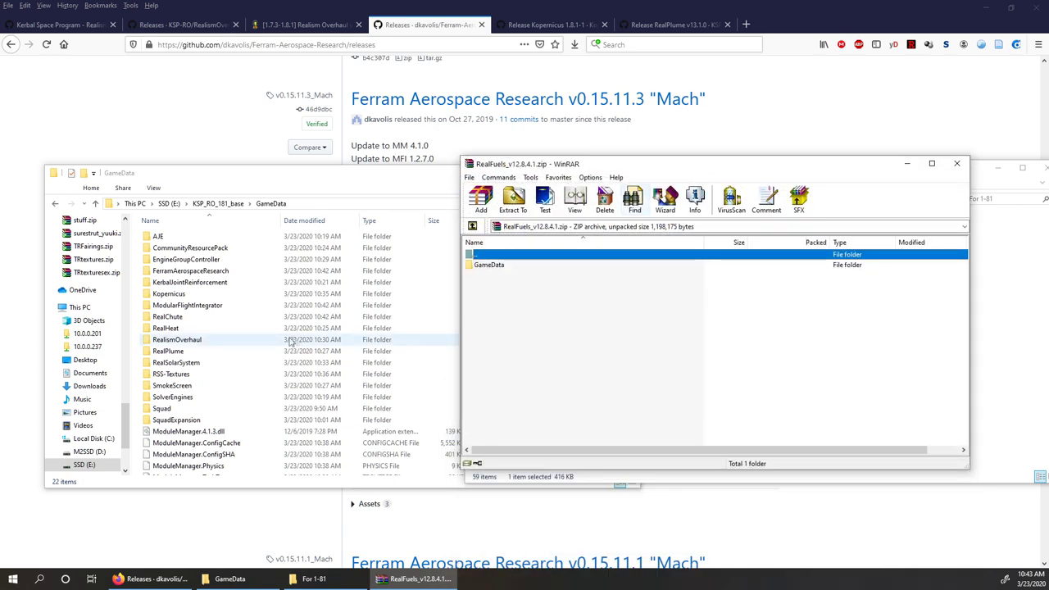
{"action": "double_click", "coordinate": [492, 265]}
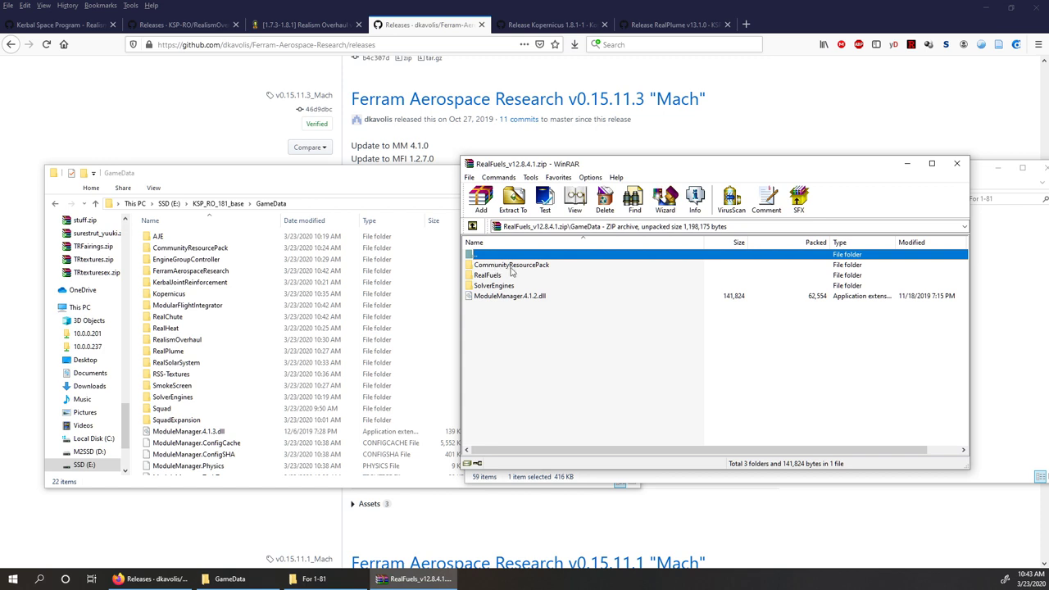
Delete the CommunityResourcePack and SolverEngines folders from the installed GameData folder
{"action": "left_click", "coordinate": [262, 254]}
{"action": "left_click", "coordinate": [181, 398], "text": "ctrl"}
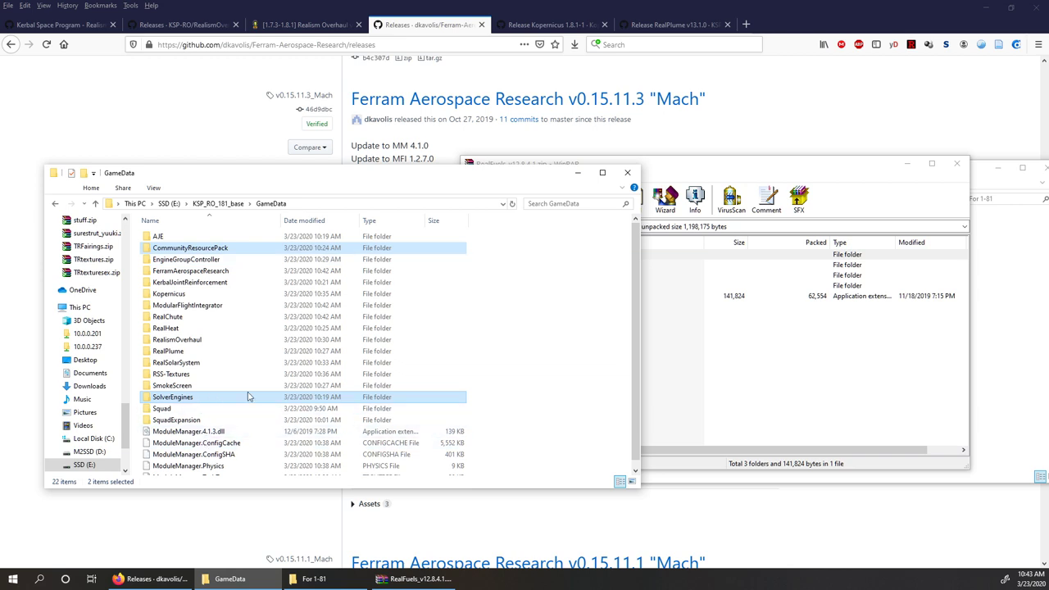
{"action": "left_click_drag", "start_coordinate": [855, 324], "coordinate": [847, 339]}
Copy the CommunityResourcePack, RealFuels and SolverEngines folders from RealFuels_v12.8.4.1.zip into GameData and close the archive
{"action": "left_click", "coordinate": [506, 266]}
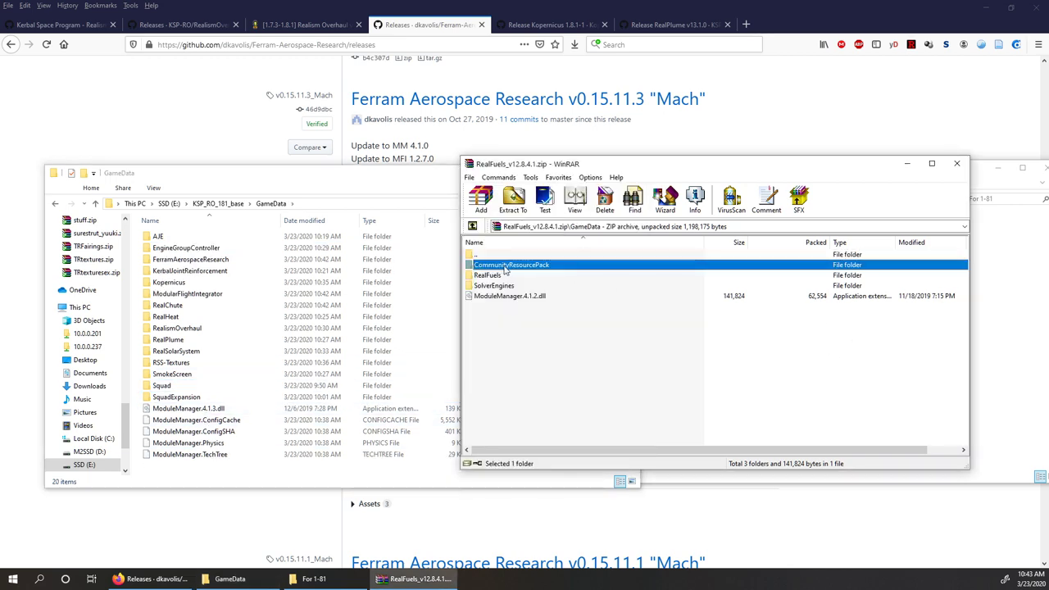
{"action": "left_click", "coordinate": [495, 276], "text": "ctrl"}
{"action": "left_click", "coordinate": [495, 286], "text": "ctrl"}
{"action": "left_click_drag", "start_coordinate": [495, 285], "coordinate": [344, 369]}
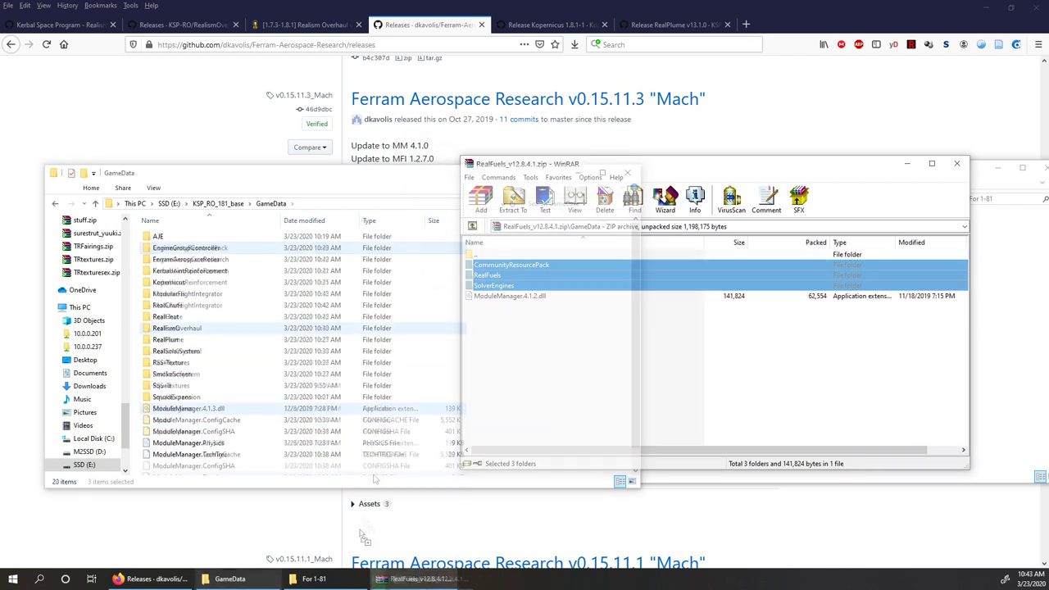
{"action": "left_click", "coordinate": [692, 374]}
{"action": "left_click", "coordinate": [956, 163]}
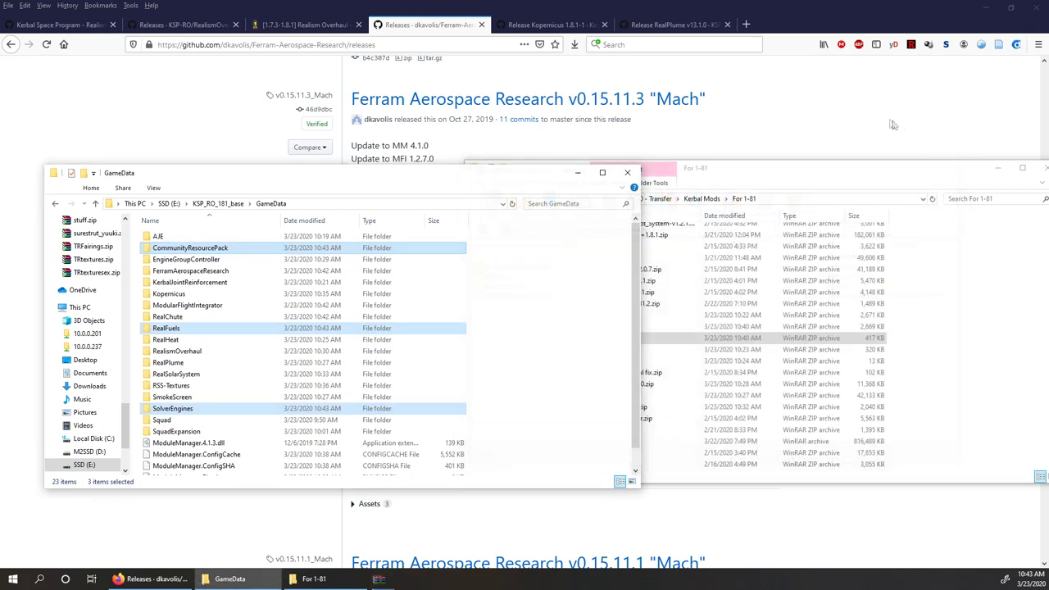
Return to the Realism Overhaul forum thread in Firefox and open Ferram Aerospace Research Continued from the dependency list in a new tab
{"action": "left_click", "coordinate": [838, 169]}
{"action": "scroll", "coordinate": [714, 300], "scroll_direction": "up", "scroll_amount": 10}
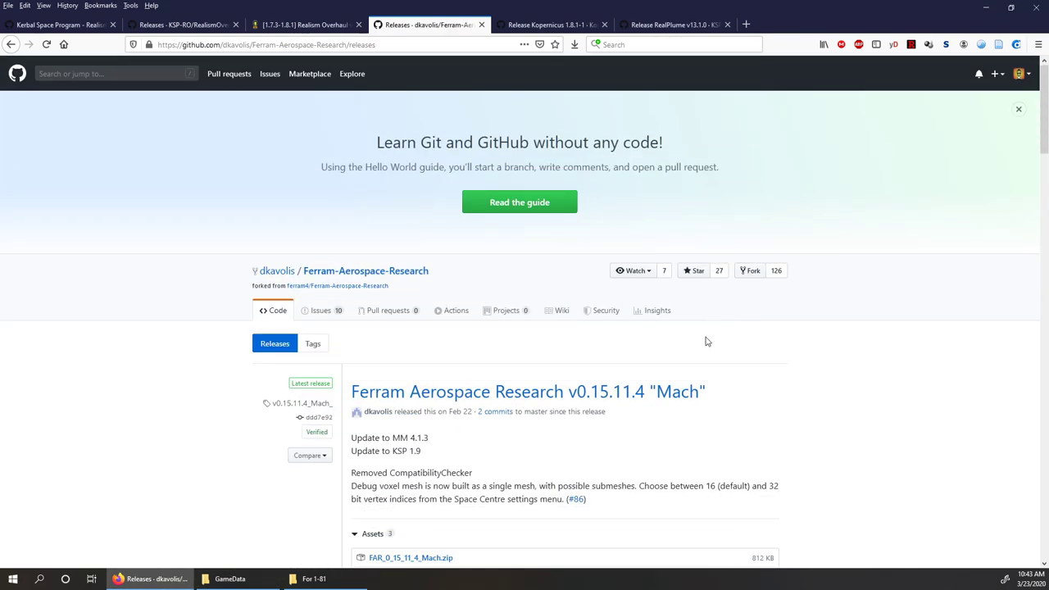
{"action": "left_click", "coordinate": [303, 25]}
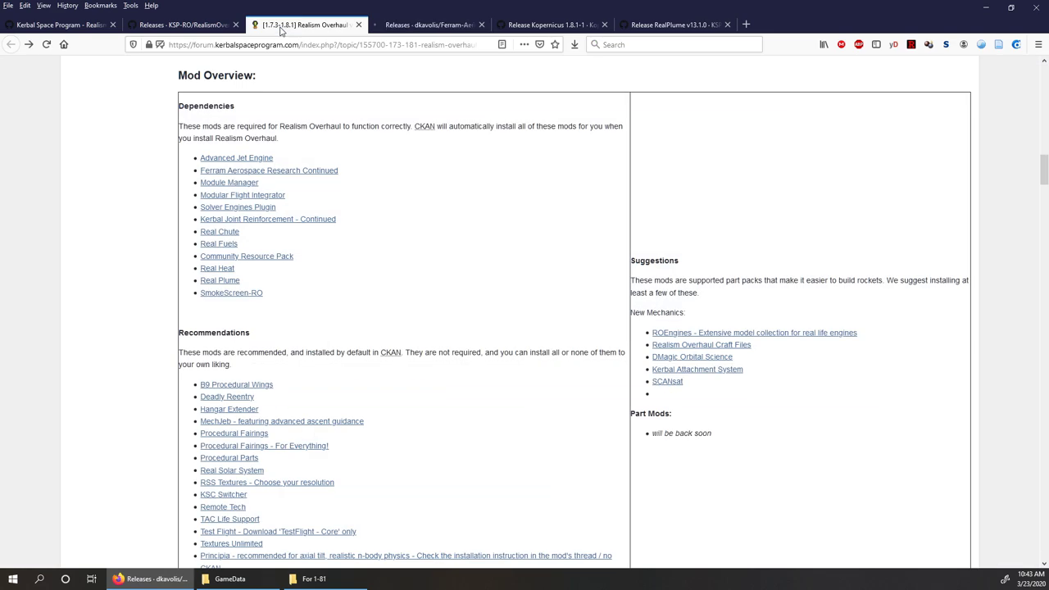
{"action": "right_click", "coordinate": [252, 172]}
{"action": "left_click", "coordinate": [282, 181]}
Review the Ferram Aerospace Research v0.15.11.2 "Mach" release page and its downloadable assets
{"action": "left_click", "coordinate": [426, 24]}
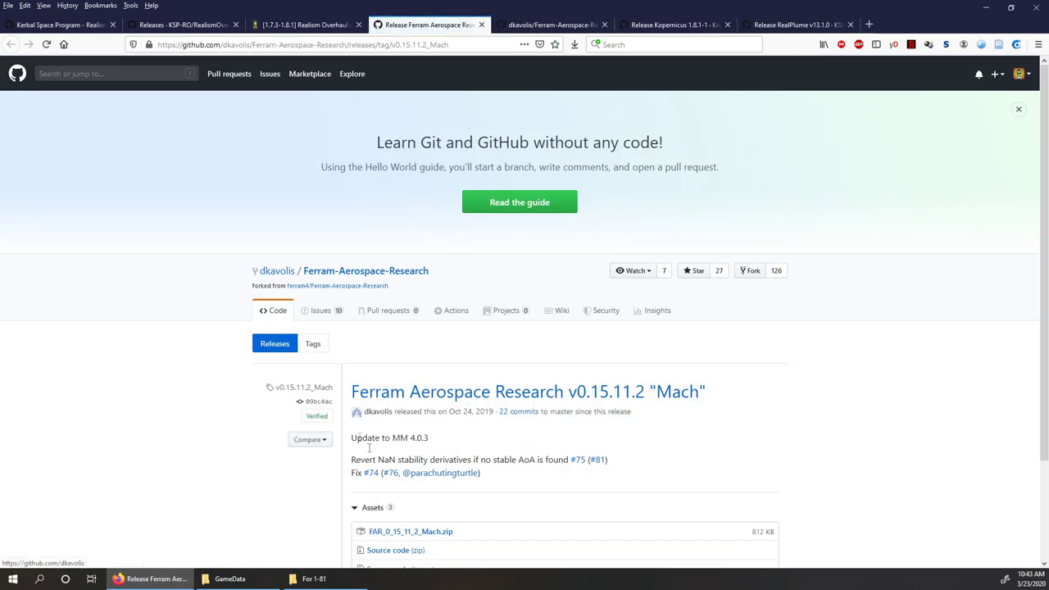
{"action": "scroll", "coordinate": [648, 421], "scroll_direction": "down", "scroll_amount": 3}
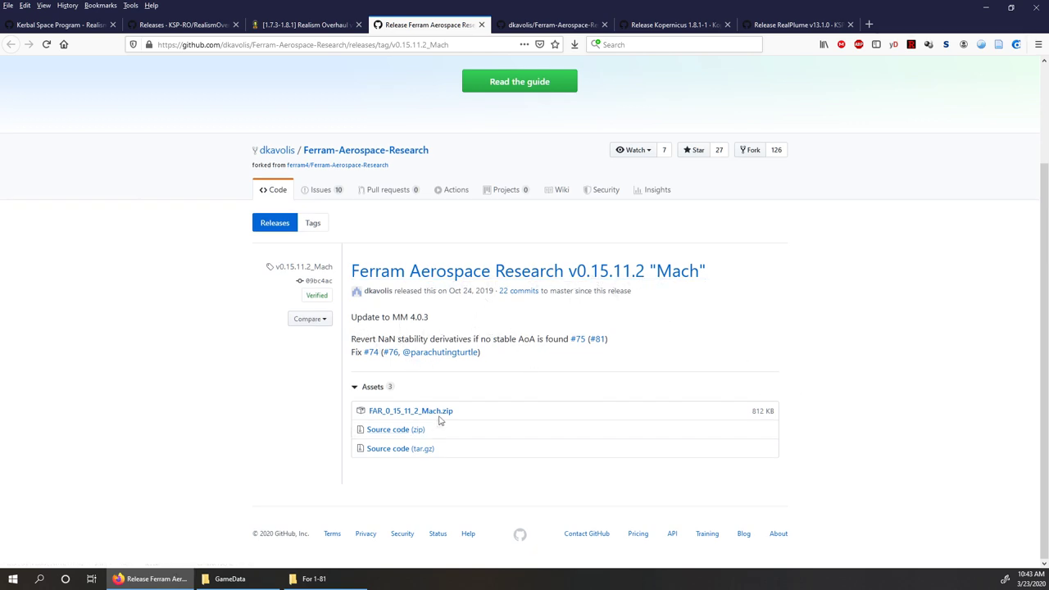
{"action": "scroll", "coordinate": [466, 394], "scroll_direction": "up", "scroll_amount": 3}
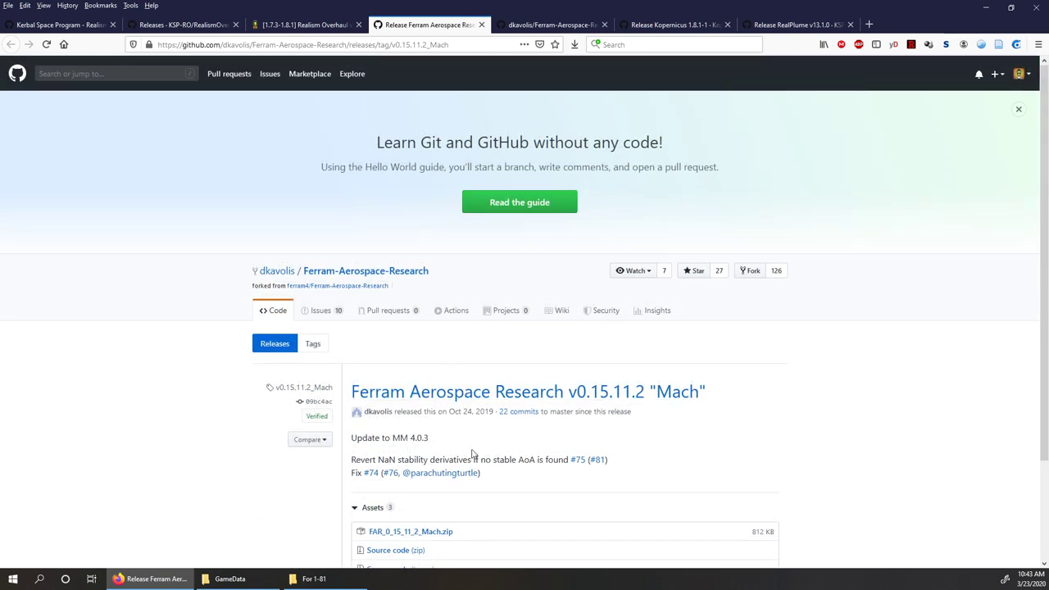
{"action": "scroll", "coordinate": [428, 408], "scroll_direction": "down", "scroll_amount": 3}
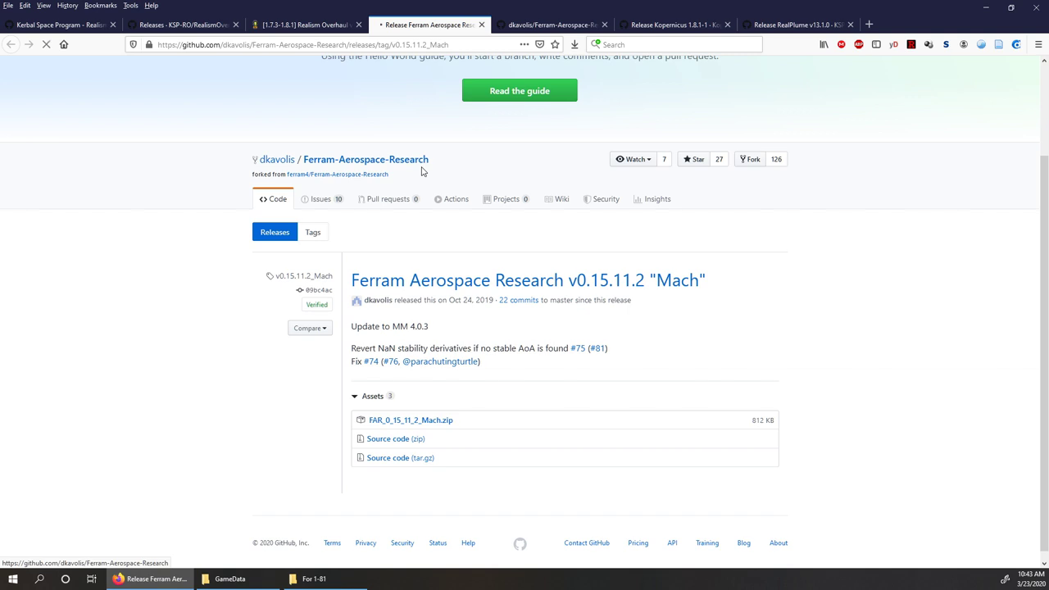
Check the Ferram Aerospace Research release list for the KSP 1.8 update and expand the assets of v0.15.11.3 "Mach"
{"action": "left_click", "coordinate": [575, 369]}
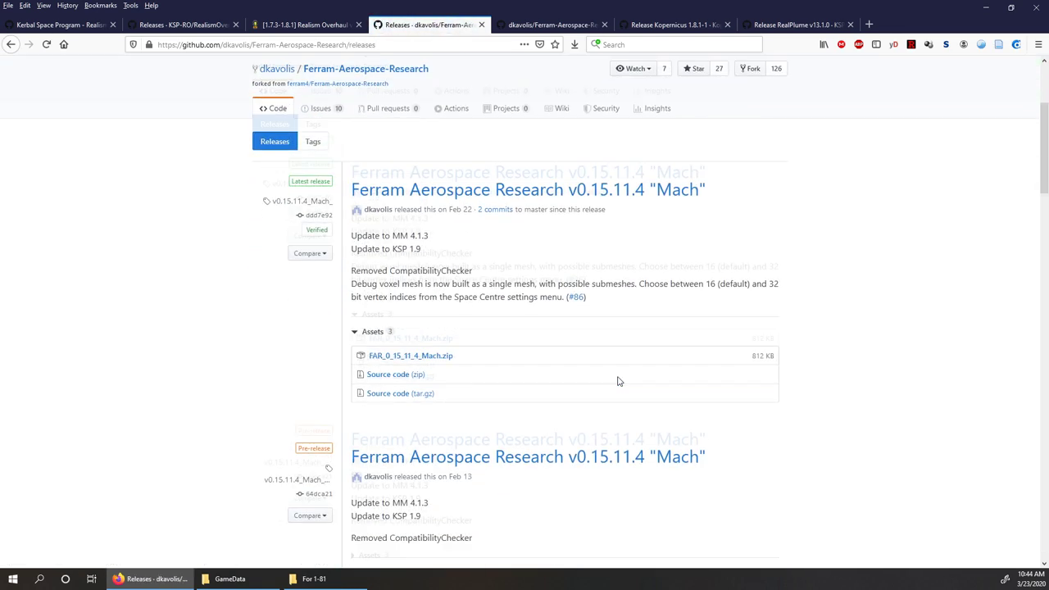
{"action": "scroll", "coordinate": [459, 238], "scroll_direction": "down", "scroll_amount": 3}
{"action": "scroll", "coordinate": [439, 390], "scroll_direction": "up", "scroll_amount": 6}
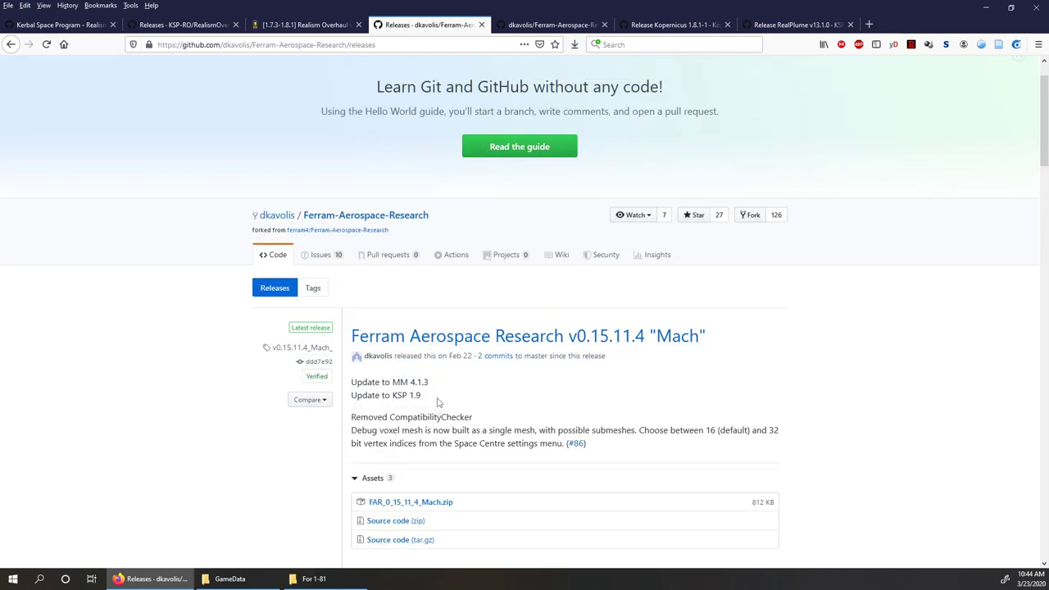
{"action": "scroll", "coordinate": [439, 390], "scroll_direction": "down", "scroll_amount": 5}
{"action": "scroll", "coordinate": [377, 168], "scroll_direction": "down", "scroll_amount": 3}
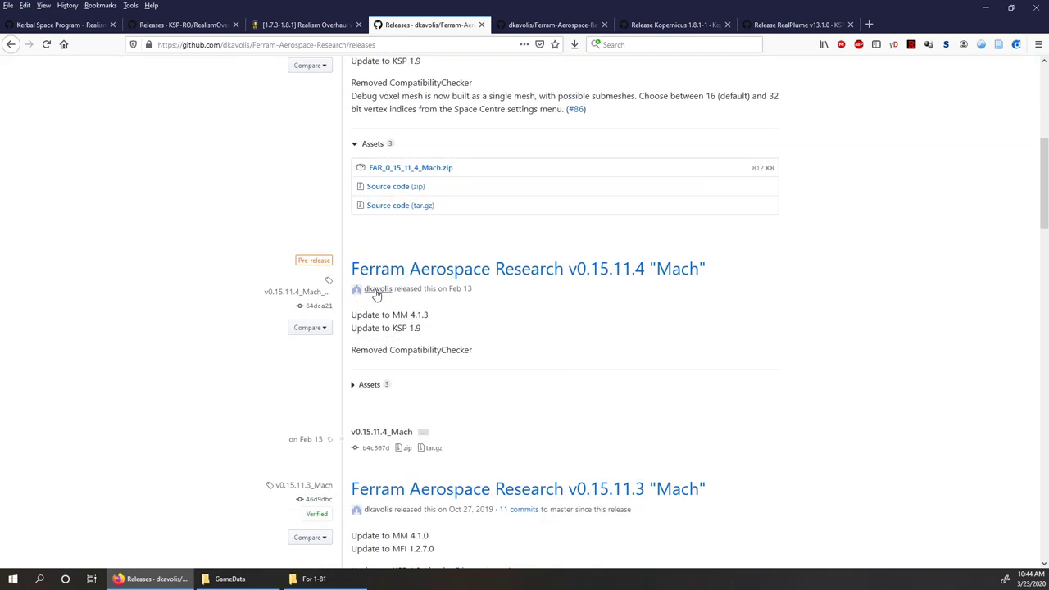
{"action": "scroll", "coordinate": [375, 292], "scroll_direction": "down", "scroll_amount": 5}
{"action": "scroll", "coordinate": [380, 303], "scroll_direction": "down", "scroll_amount": 1}
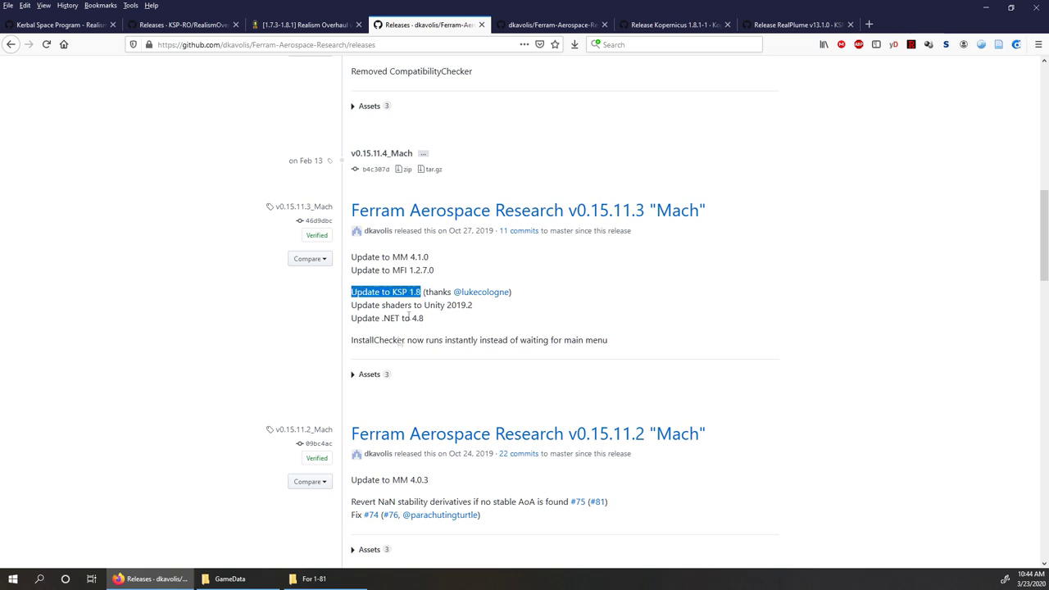
{"action": "left_click", "coordinate": [368, 374]}
{"action": "scroll", "coordinate": [487, 347], "scroll_direction": "down", "scroll_amount": 5}
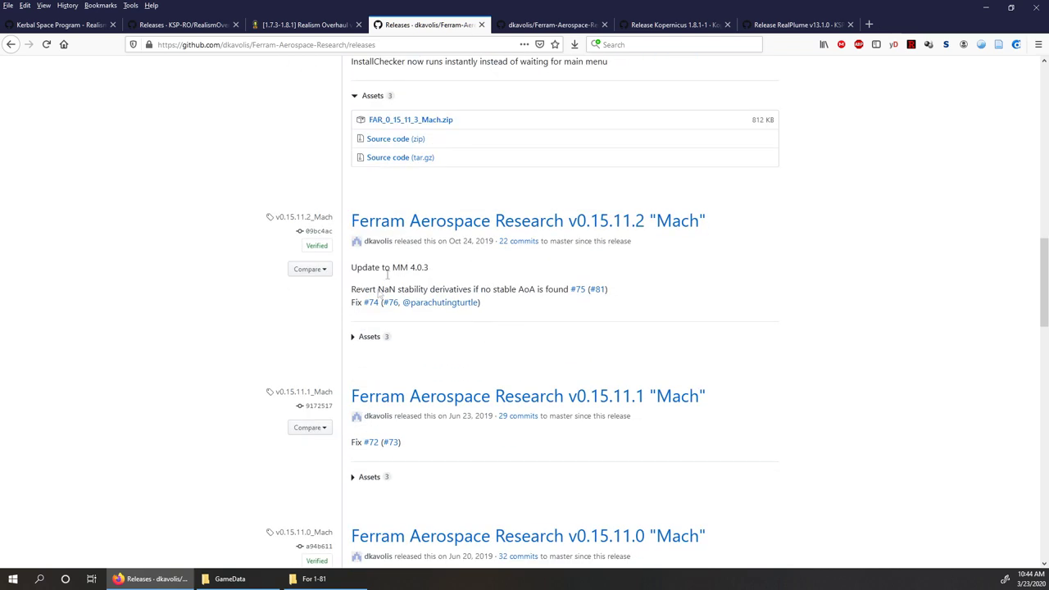
Expand the v0.15.11.2 "Mach" assets and examine the older release notes for the KSP versions they support
{"action": "left_click", "coordinate": [358, 341]}
{"action": "scroll", "coordinate": [393, 358], "scroll_direction": "down", "scroll_amount": 3}
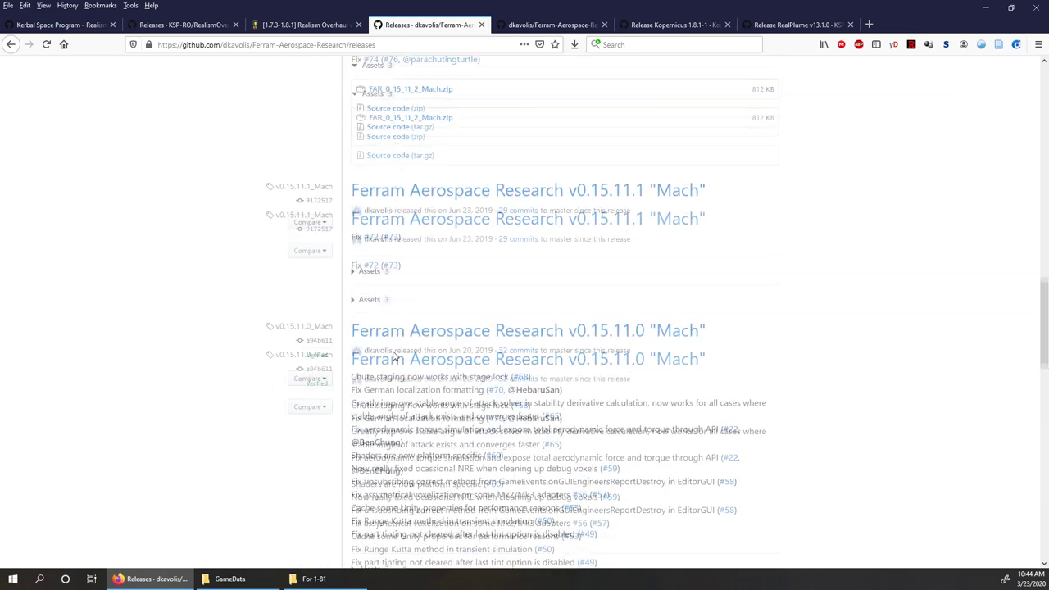
{"action": "scroll", "coordinate": [393, 358], "scroll_direction": "down", "scroll_amount": 7}
{"action": "scroll", "coordinate": [427, 328], "scroll_direction": "down", "scroll_amount": 1}
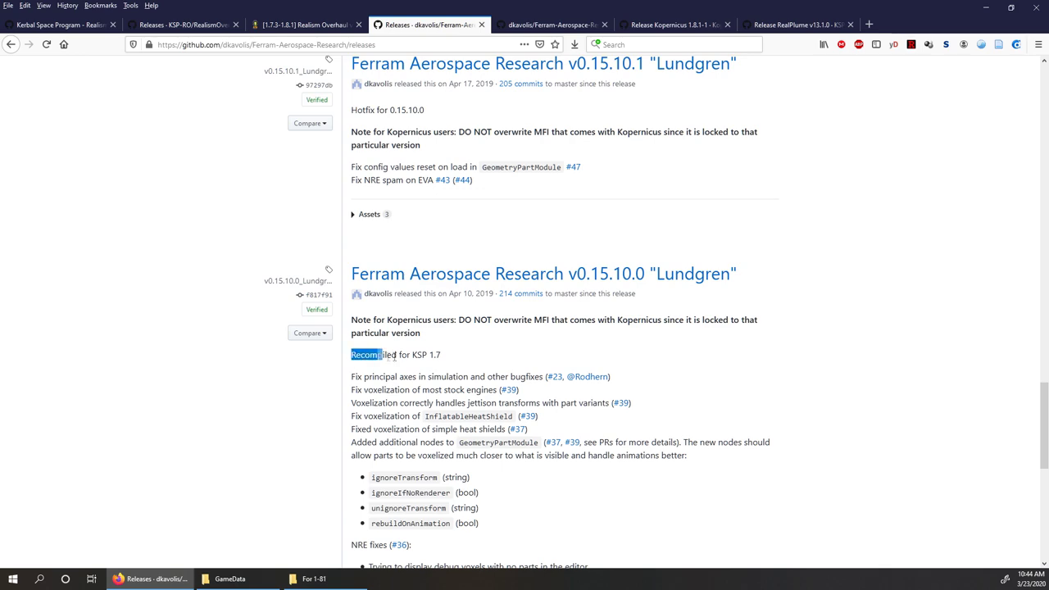
{"action": "left_click_drag", "start_coordinate": [396, 355], "coordinate": [452, 360]}
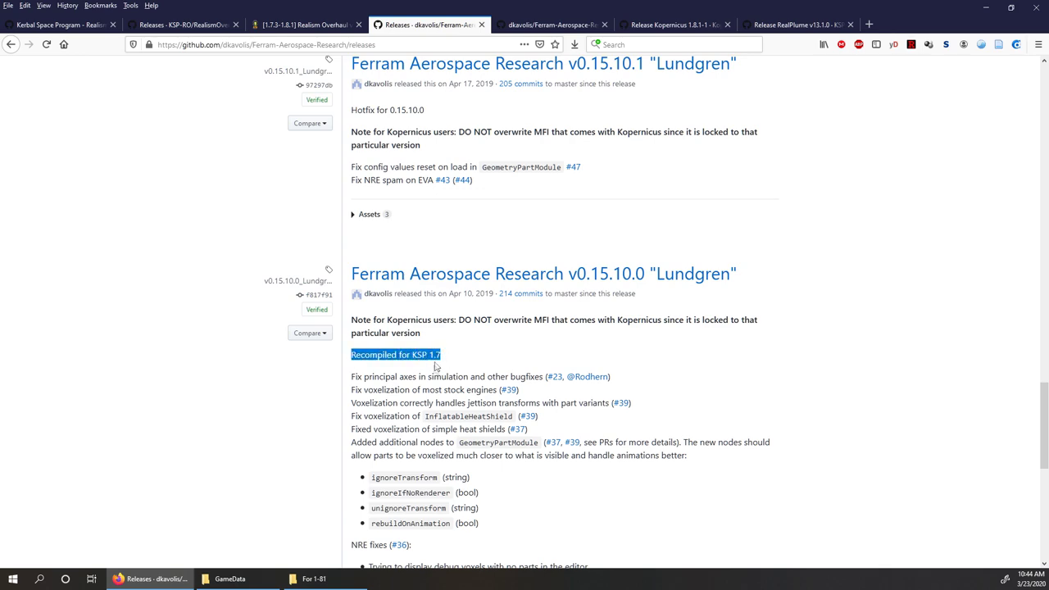
{"action": "scroll", "coordinate": [435, 329], "scroll_direction": "up", "scroll_amount": 8}
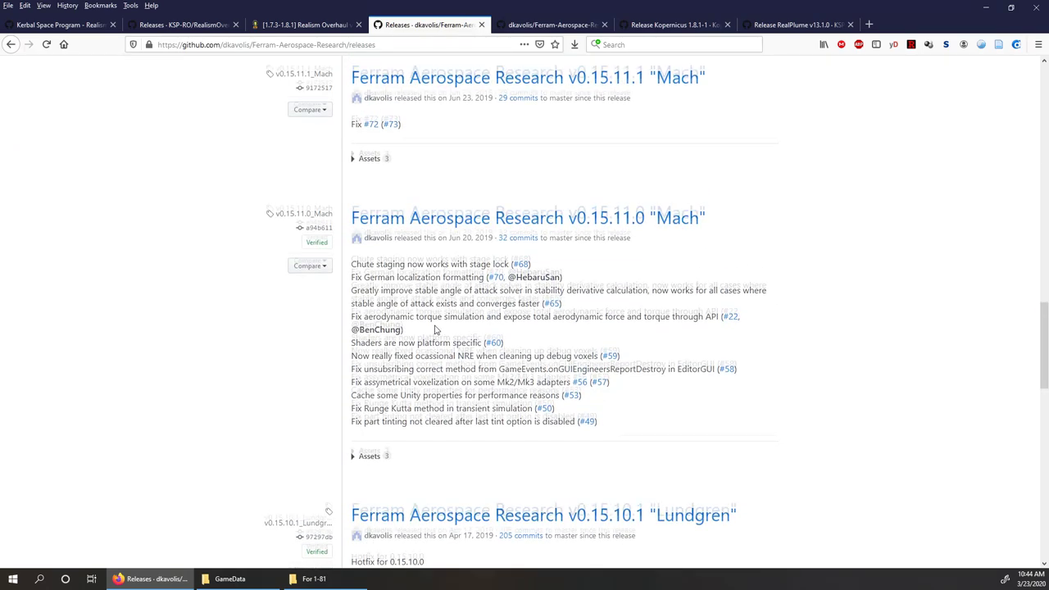
Compare the KSP versions in the v0.15.11.3 and v0.15.11.4 "Mach" release notes, and switch to the GameData folder in File Explorer
{"action": "scroll", "coordinate": [435, 329], "scroll_direction": "up", "scroll_amount": 4}
{"action": "scroll", "coordinate": [435, 310], "scroll_direction": "up", "scroll_amount": 2}
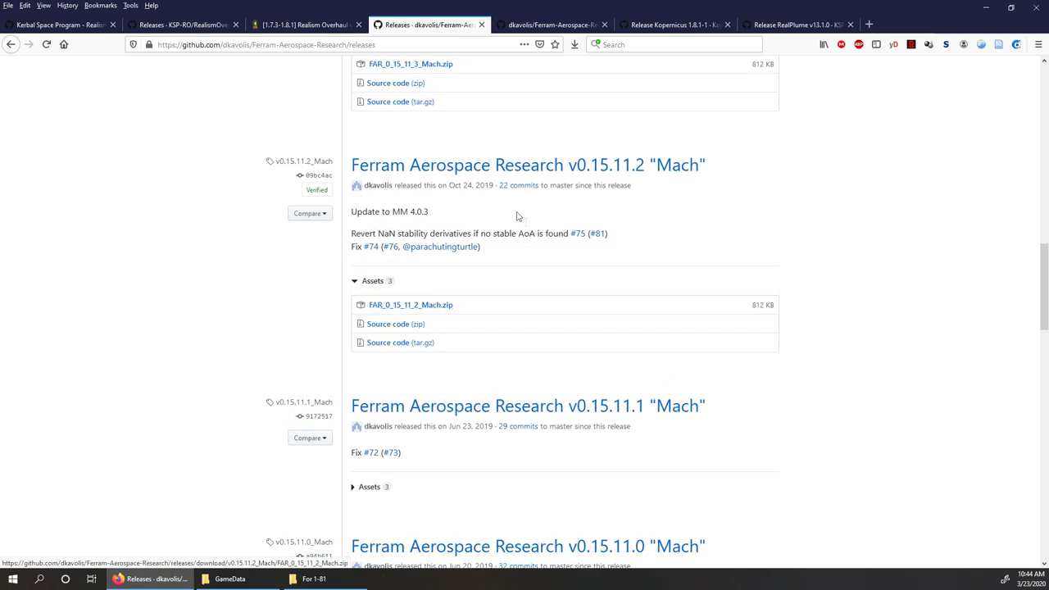
{"action": "scroll", "coordinate": [400, 349], "scroll_direction": "up", "scroll_amount": 8}
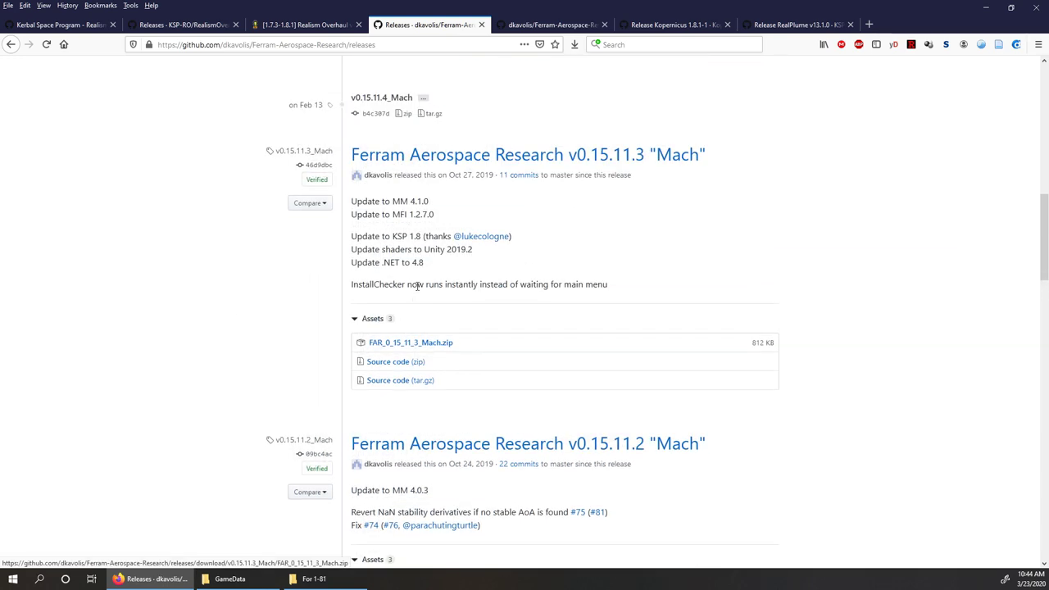
{"action": "scroll", "coordinate": [399, 172], "scroll_direction": "up", "scroll_amount": 7}
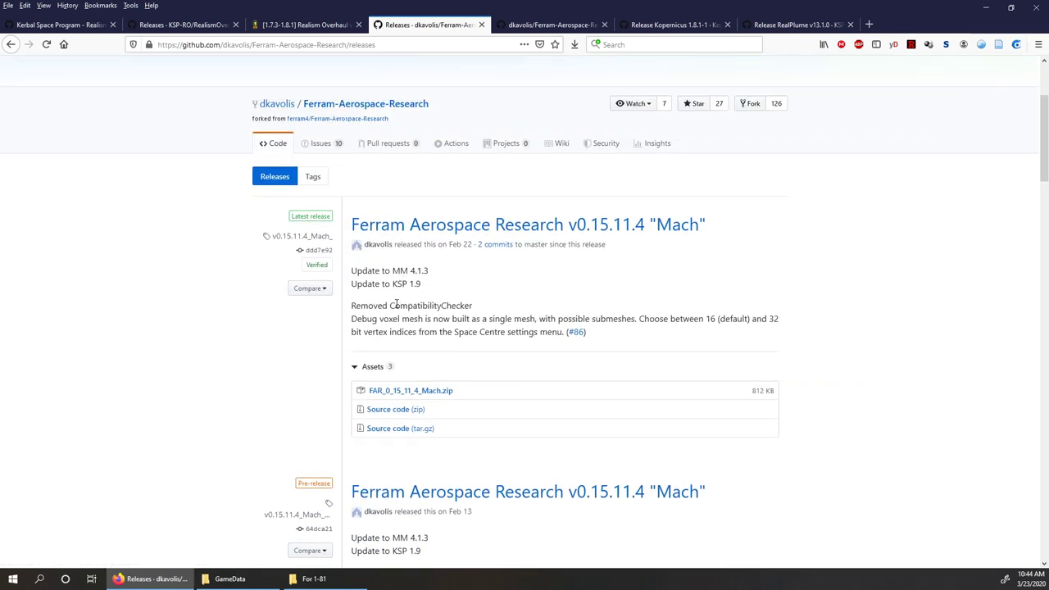
{"action": "left_click", "coordinate": [279, 578]}
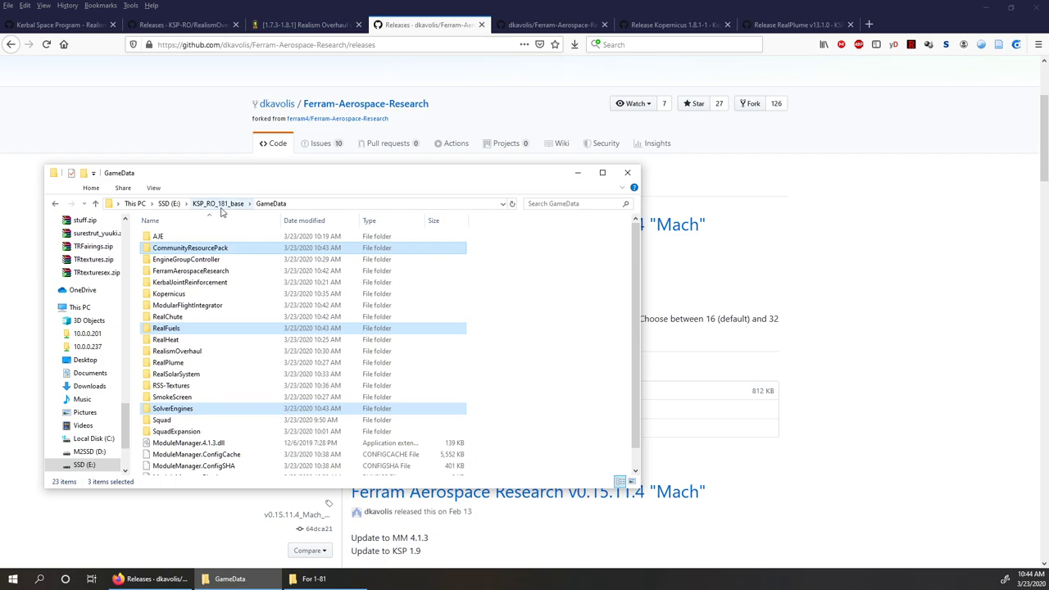
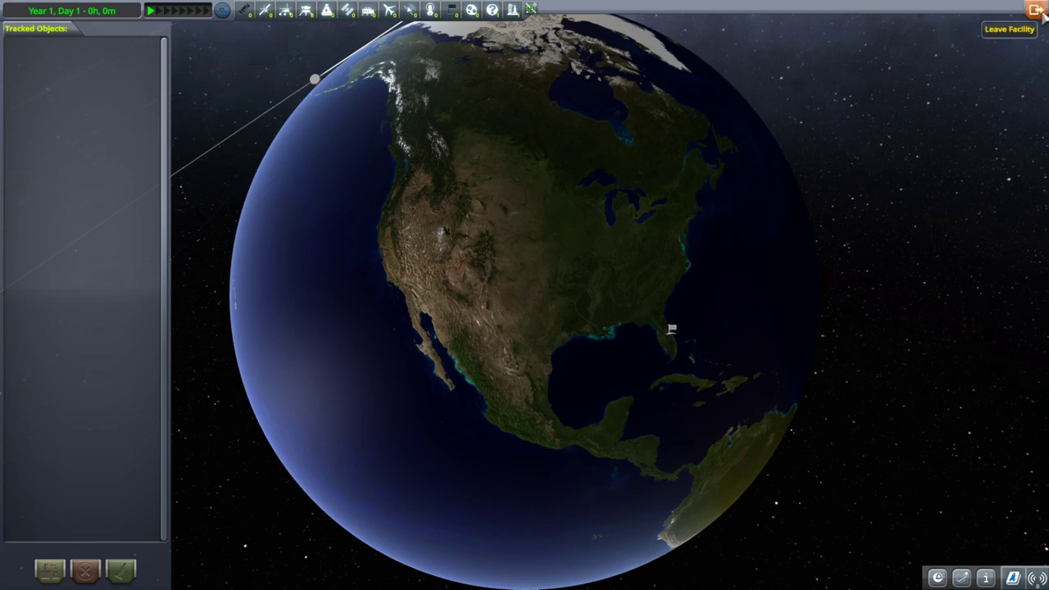
Go from the Tracking Station to the Vehicle Assembly Building in Kerbal Space Program and dismiss its welcome message
{"action": "left_click_drag", "start_coordinate": [820, 123], "coordinate": [200, 305]}
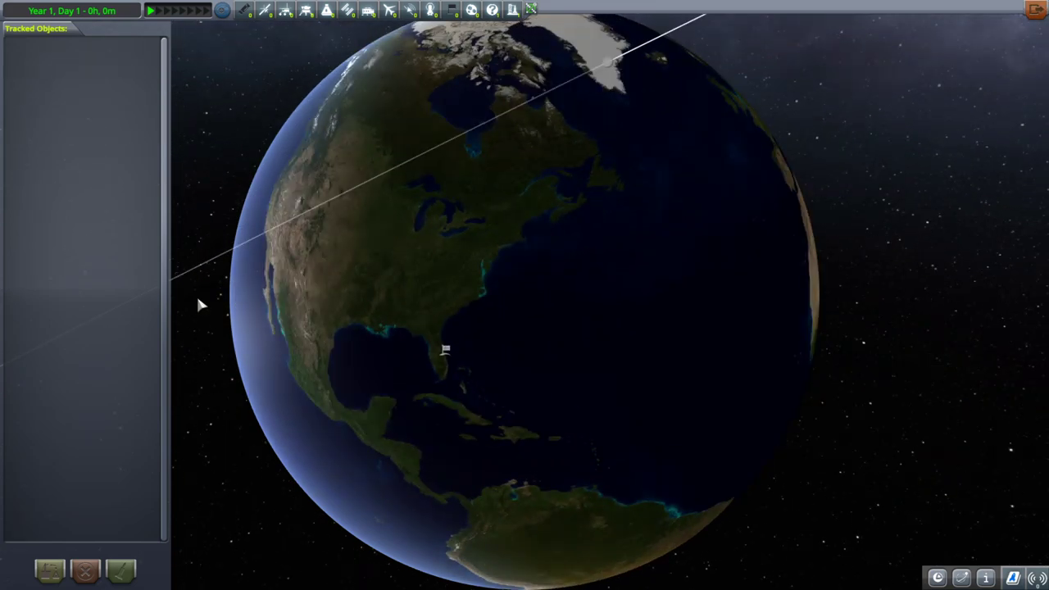
{"action": "left_click", "coordinate": [1035, 10]}
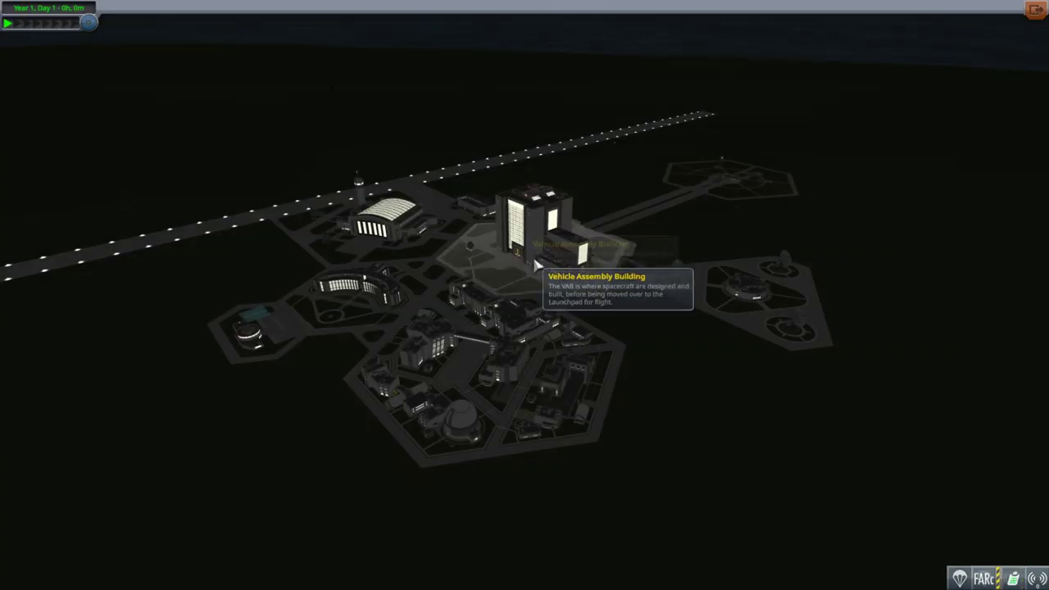
{"action": "left_click", "coordinate": [587, 206]}
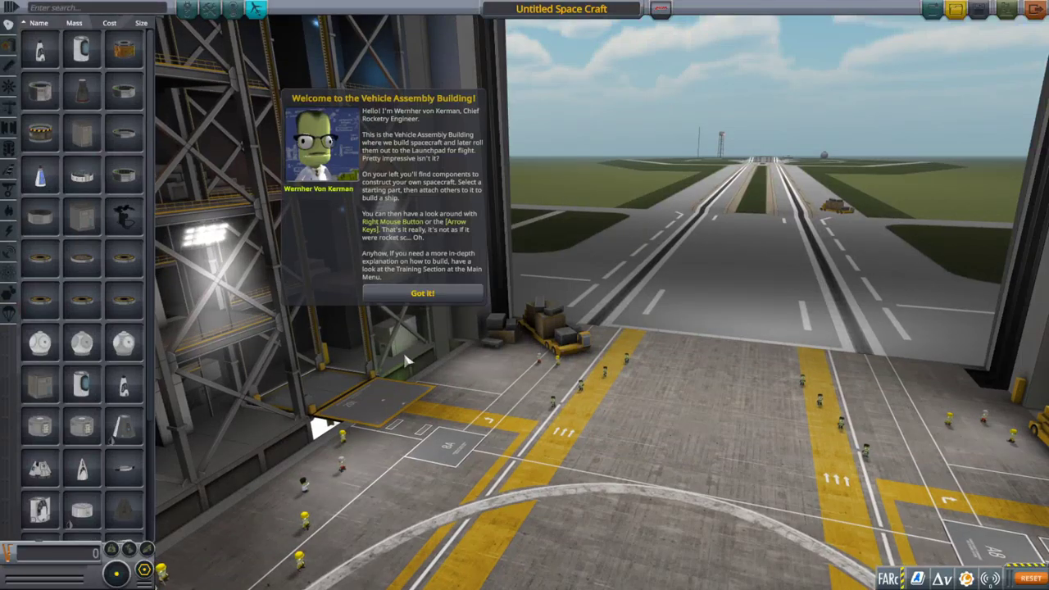
{"action": "left_click", "coordinate": [422, 295]}
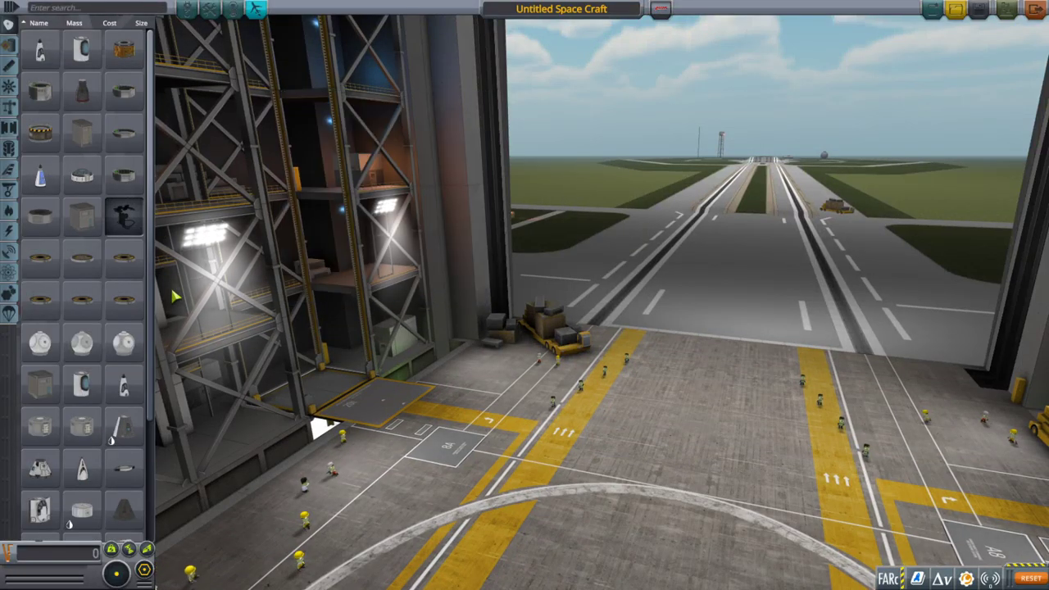
Inspect the Guidance Unit (Early), 3m and KV-3 pod details, and read which propellants the FL-T200 Fuel Tank can hold
{"action": "right_click", "coordinate": [131, 270]}
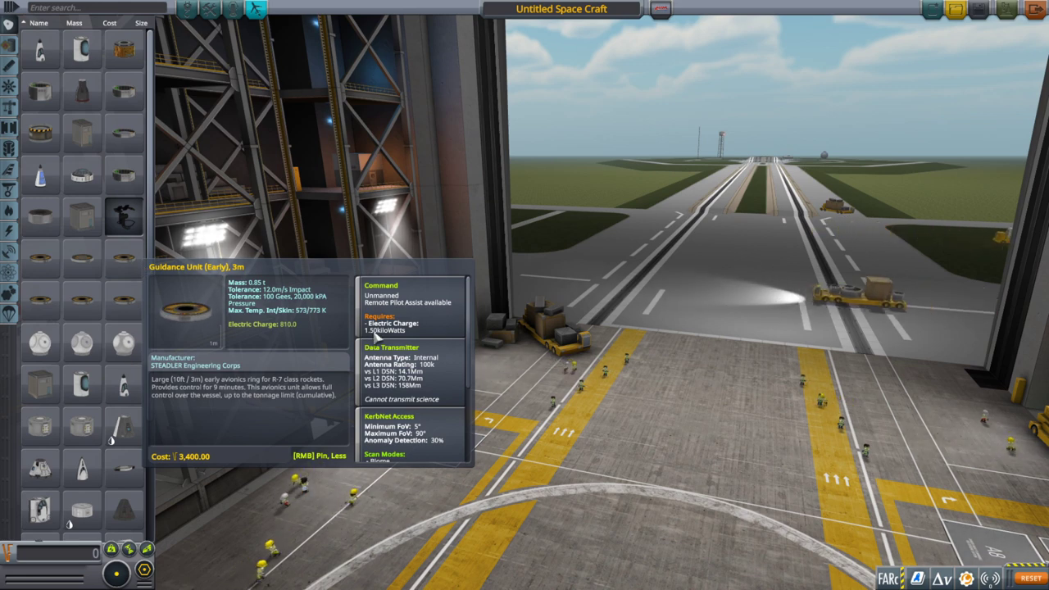
{"action": "mouse_move", "coordinate": [115, 347]}
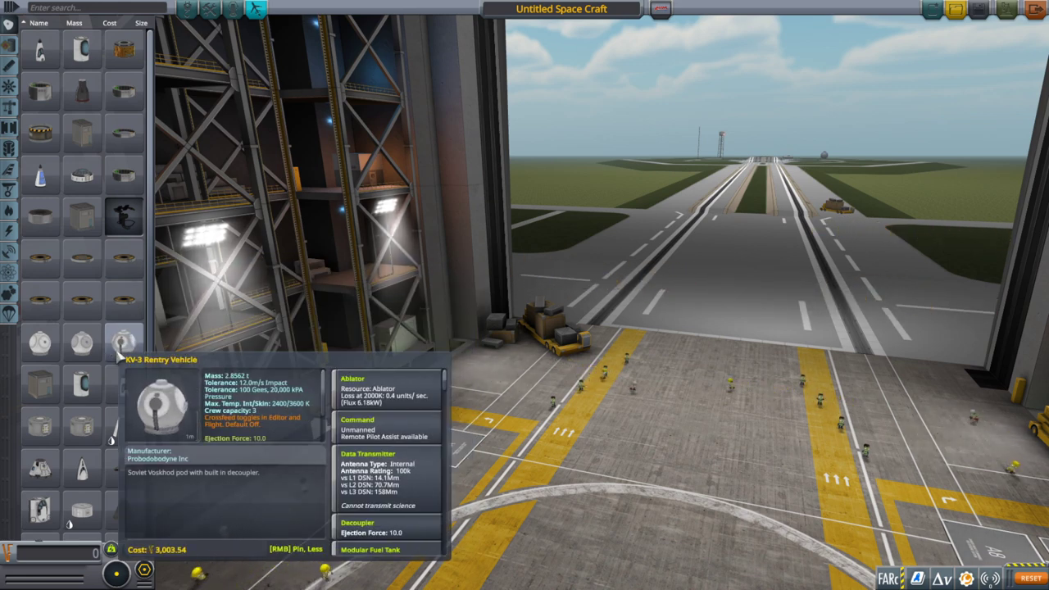
{"action": "left_click", "coordinate": [8, 45]}
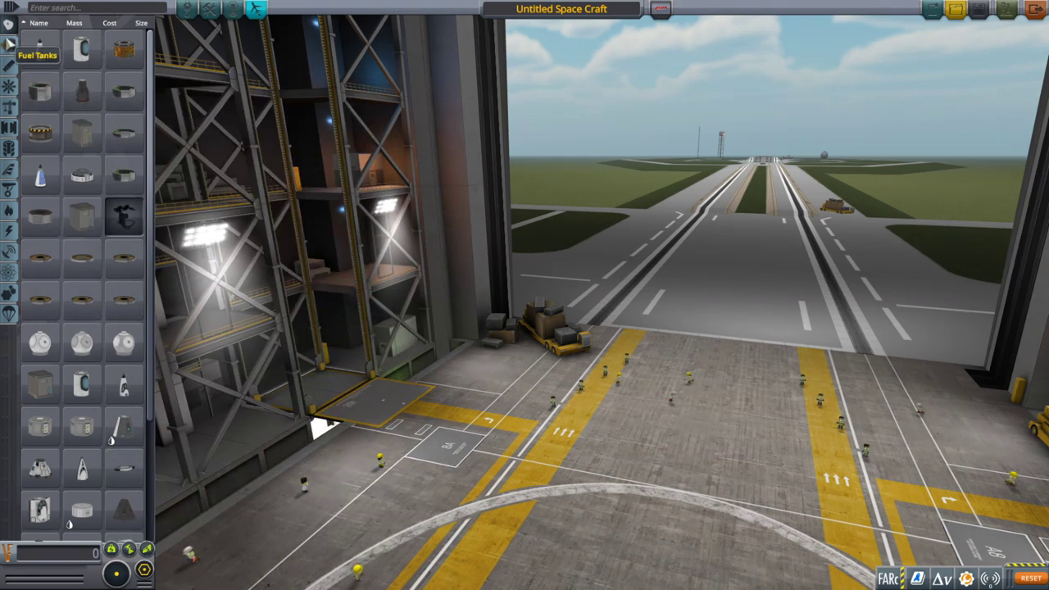
{"action": "mouse_move", "coordinate": [123, 300]}
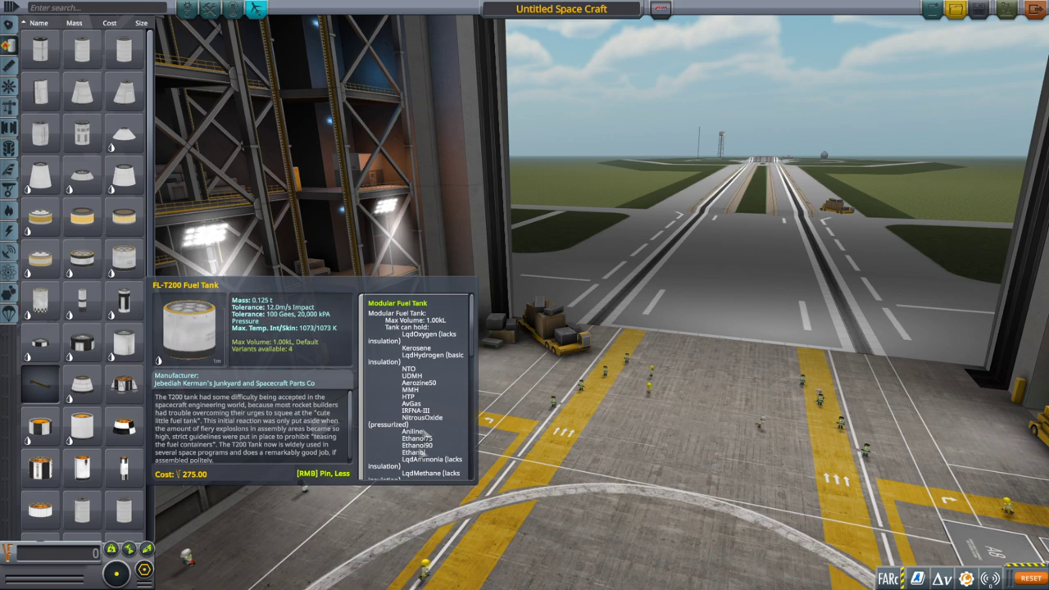
{"action": "scroll", "coordinate": [434, 434], "scroll_direction": "down", "scroll_amount": 10}
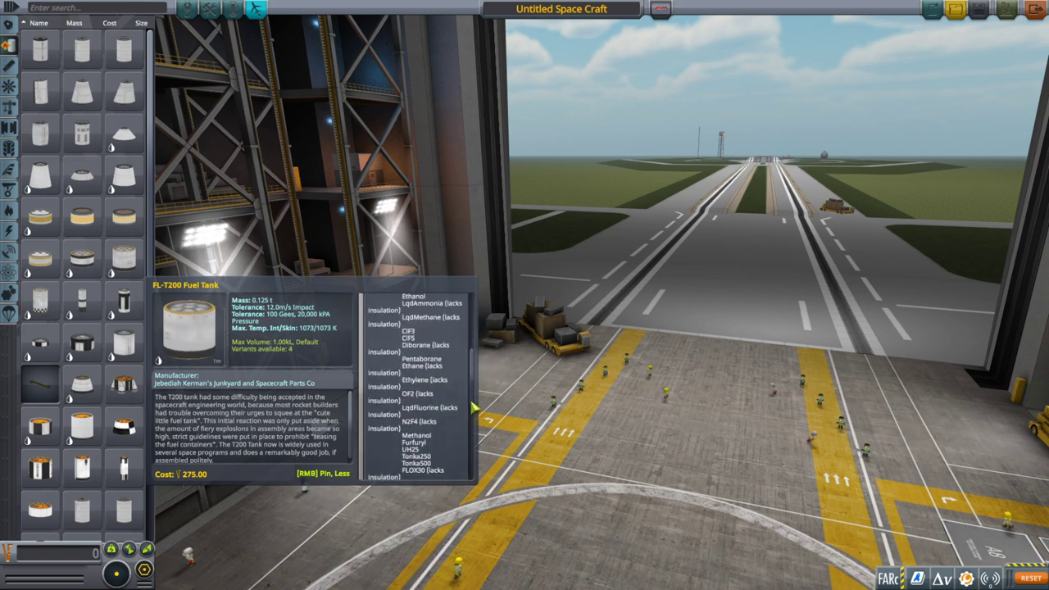
{"action": "left_click_drag", "start_coordinate": [474, 426], "coordinate": [473, 479]}
Place an FL-T200 Fuel Tank as the first part and show its tank configuration window with all available propellants
{"action": "left_click", "coordinate": [472, 479]}
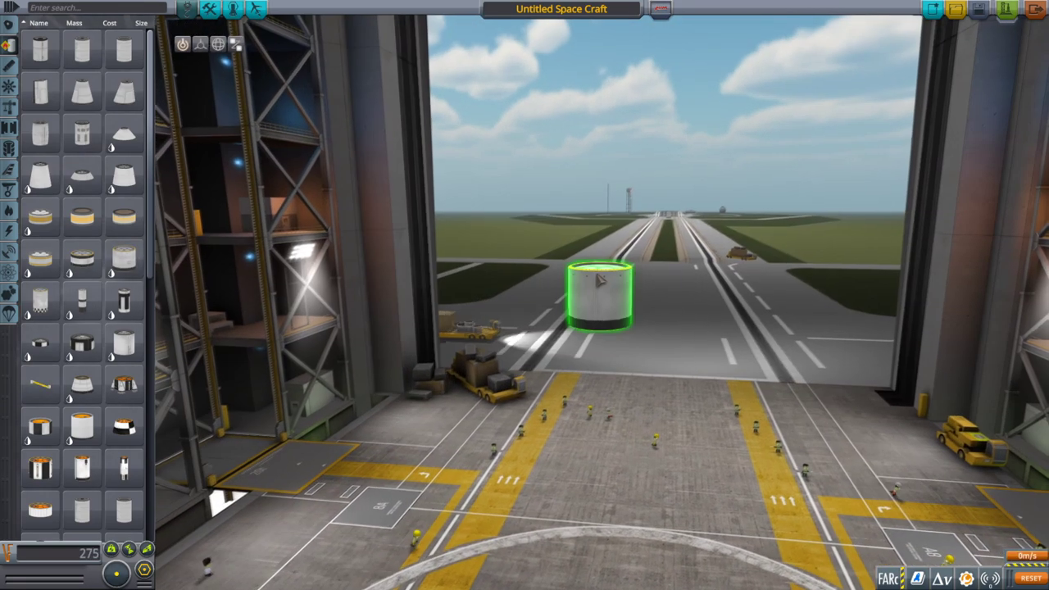
{"action": "right_click", "coordinate": [598, 294]}
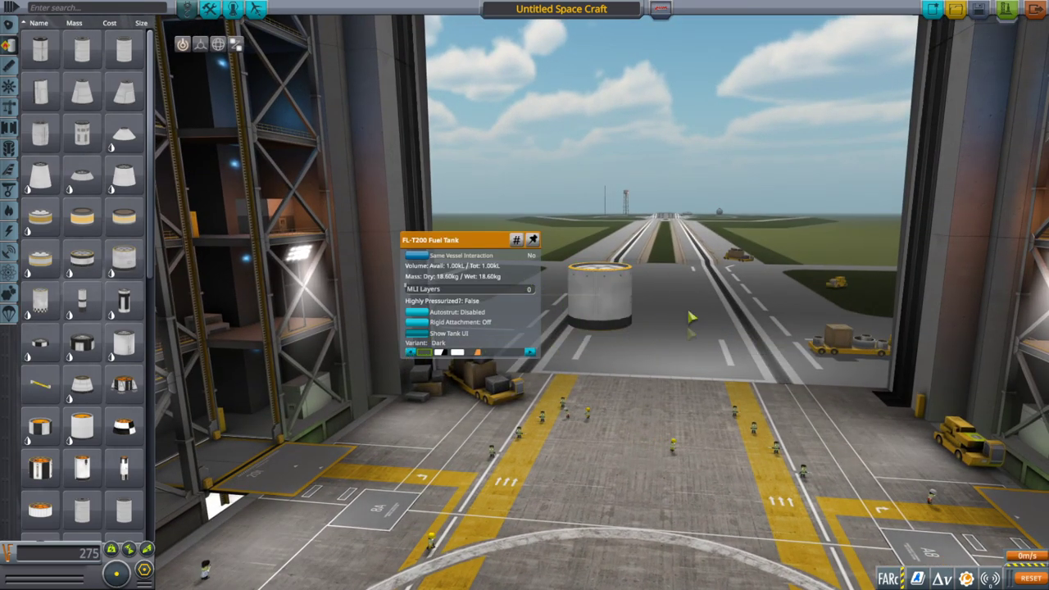
{"action": "left_click", "coordinate": [417, 334]}
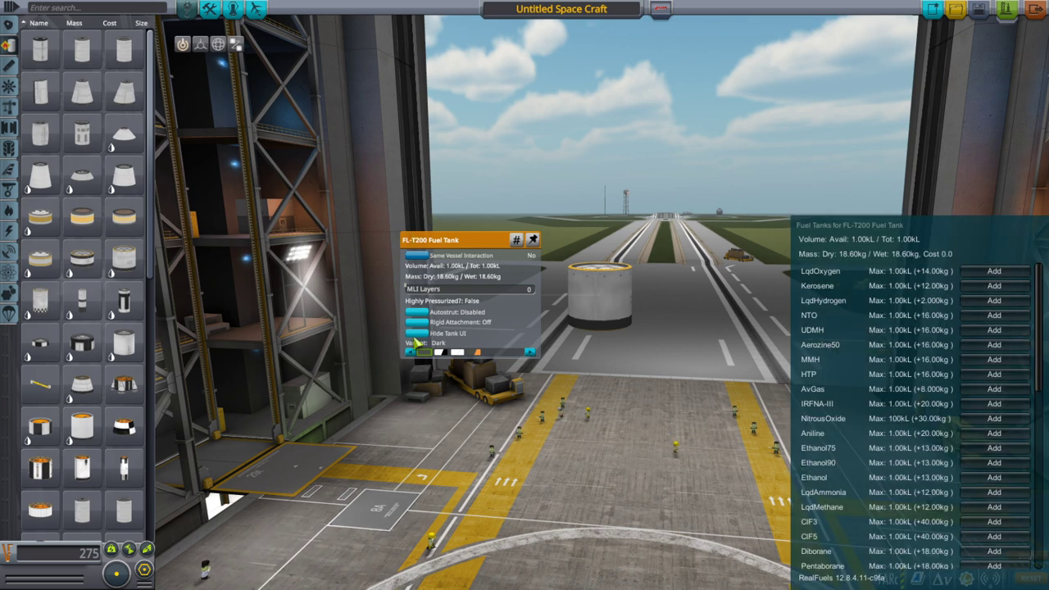
{"action": "left_click_drag", "start_coordinate": [957, 213], "coordinate": [844, 127]}
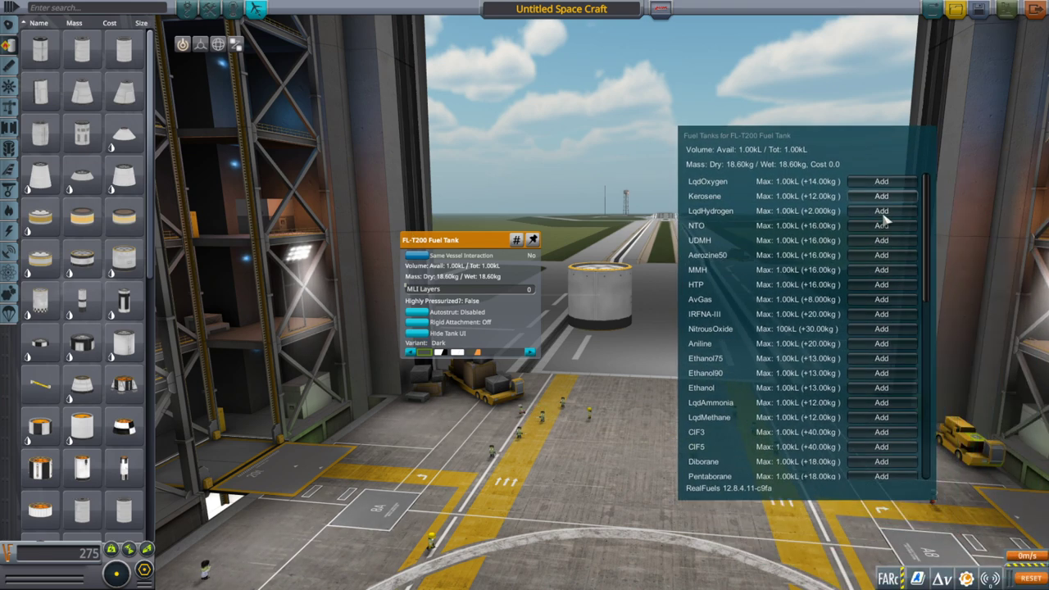
{"action": "scroll", "coordinate": [825, 269], "scroll_direction": "down", "scroll_amount": 10}
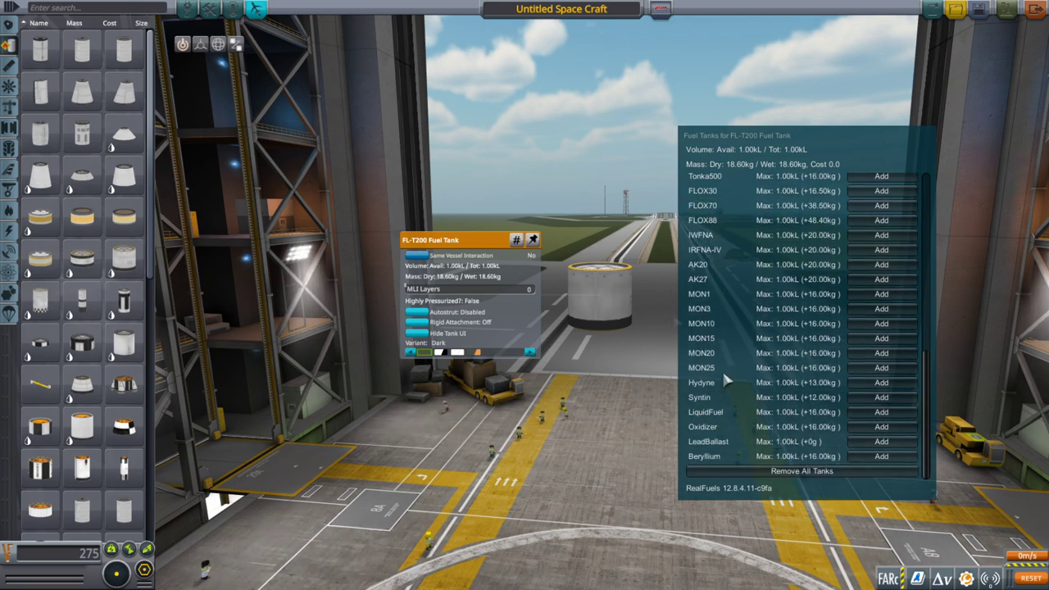
{"action": "left_click", "coordinate": [597, 288]}
{"action": "left_click", "coordinate": [82, 344]}
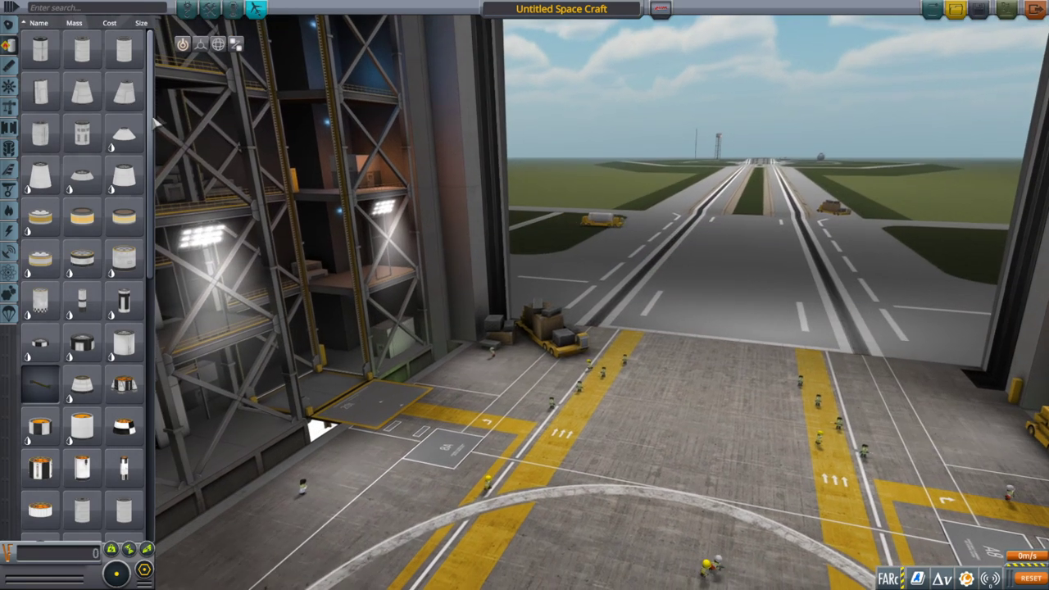
{"action": "key", "text": "ctrl+z"}
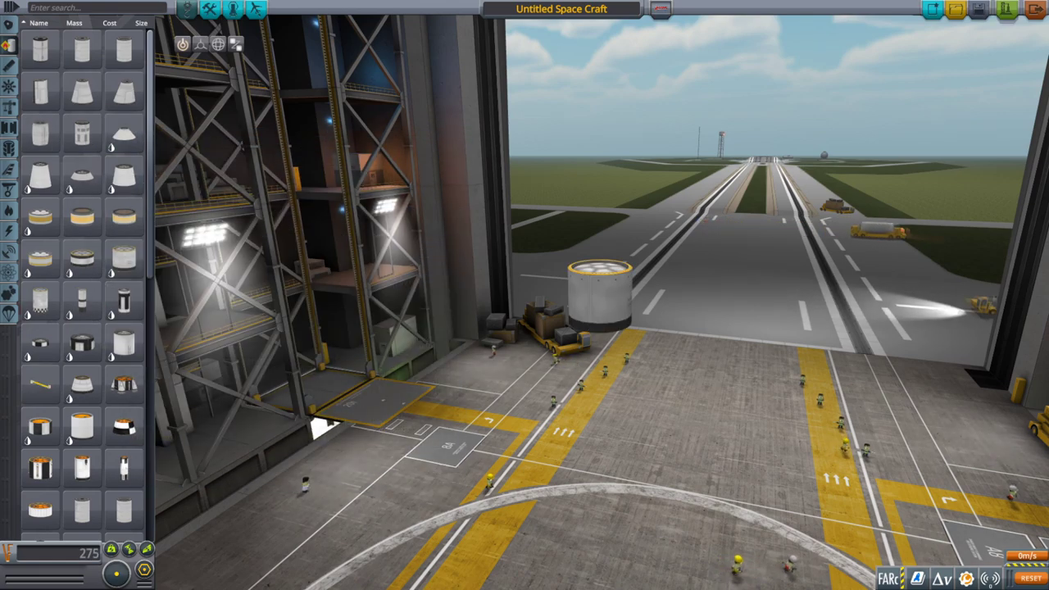
Review several engines' thrust and propellant details and attach an F-1 Series engine beneath the FL-T200 tank
{"action": "scroll", "coordinate": [124, 98], "scroll_direction": "down", "scroll_amount": 5}
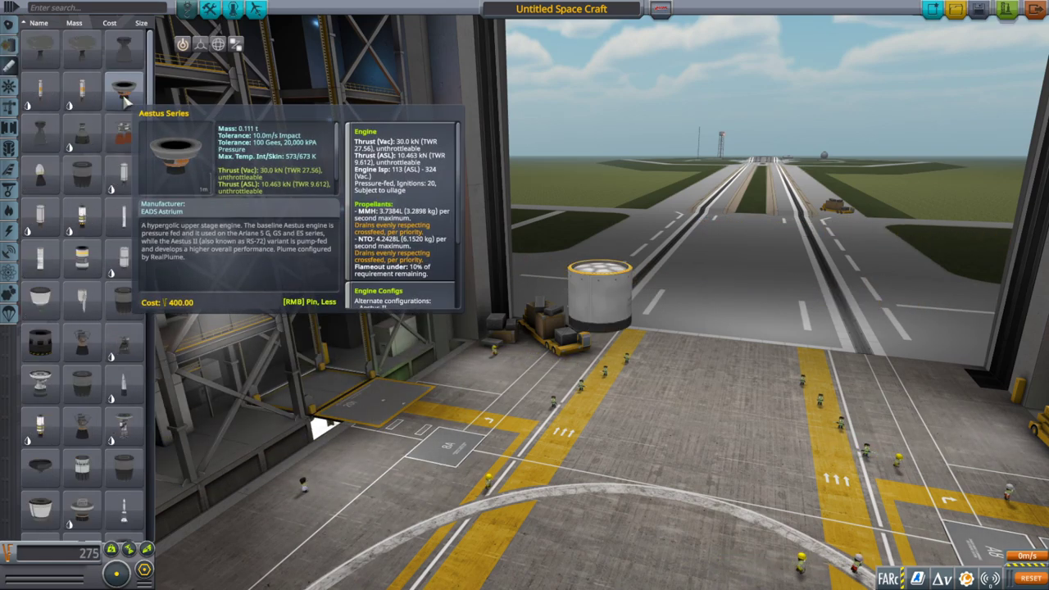
{"action": "mouse_move", "coordinate": [126, 135]}
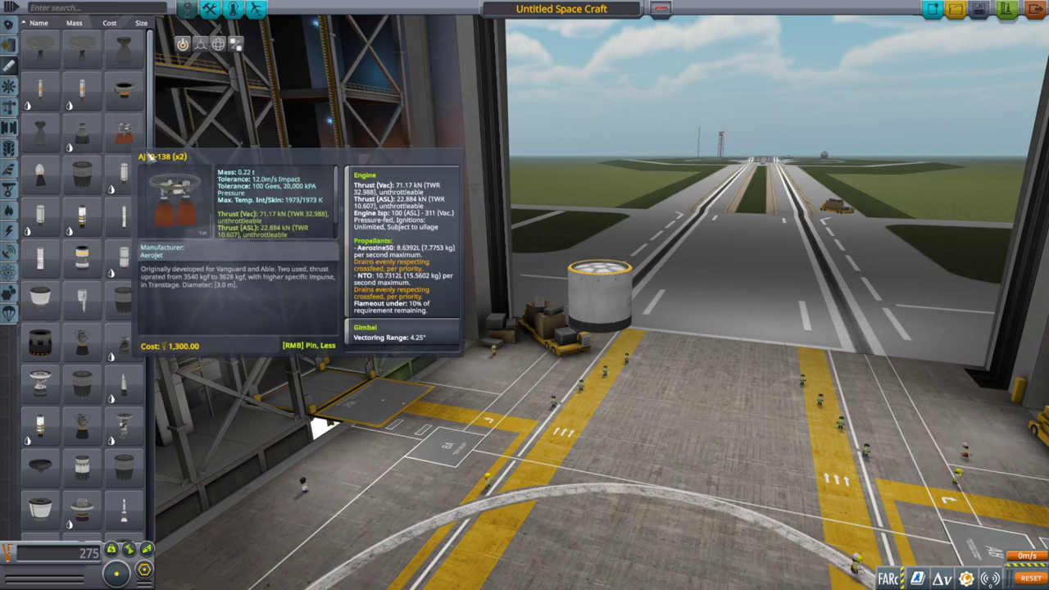
{"action": "mouse_move", "coordinate": [121, 172]}
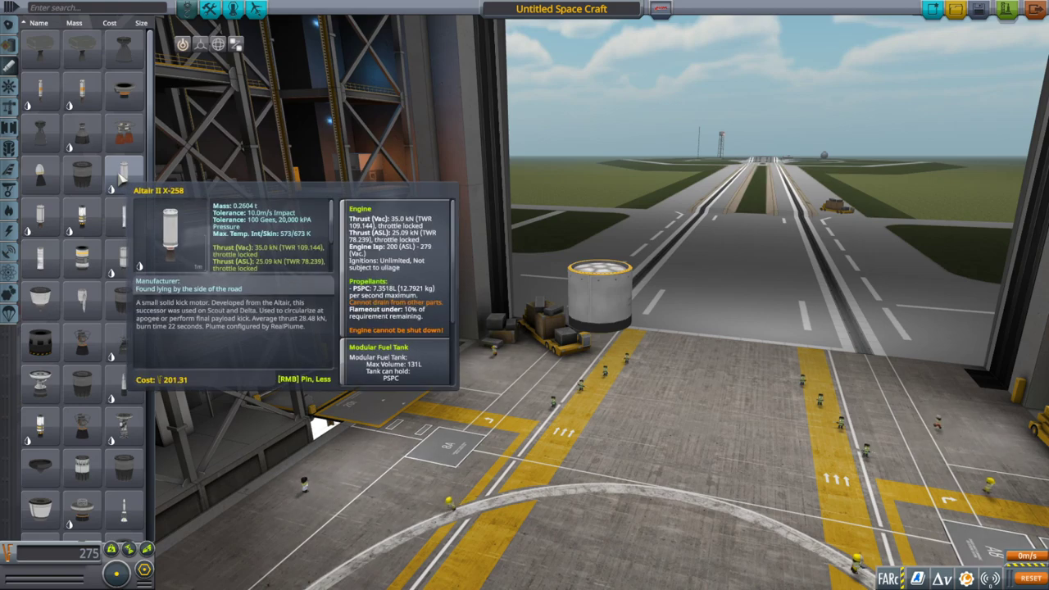
{"action": "mouse_move", "coordinate": [139, 319]}
{"action": "mouse_move", "coordinate": [144, 364]}
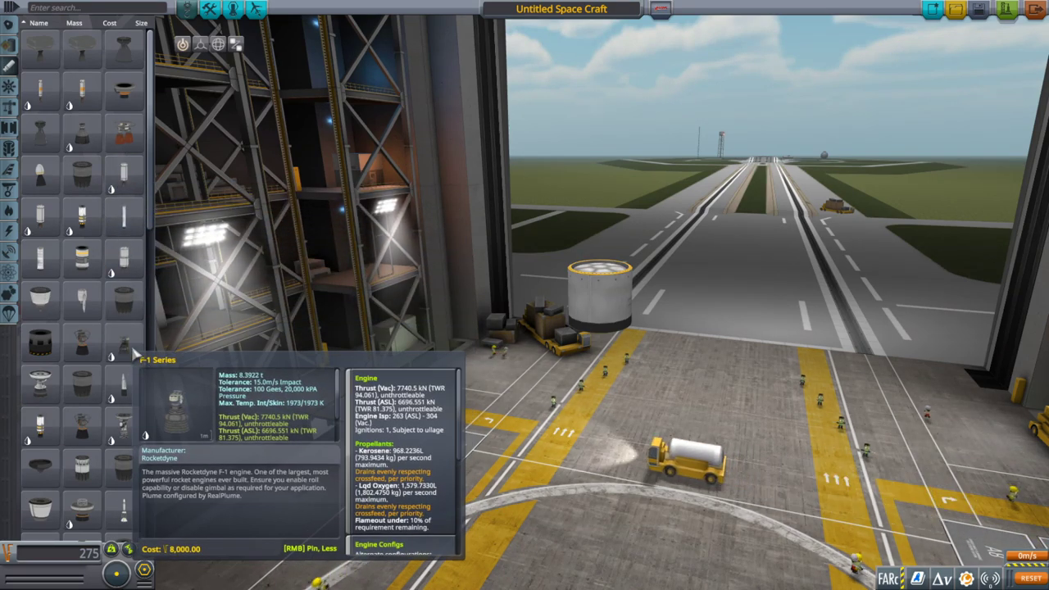
{"action": "left_click", "coordinate": [135, 350]}
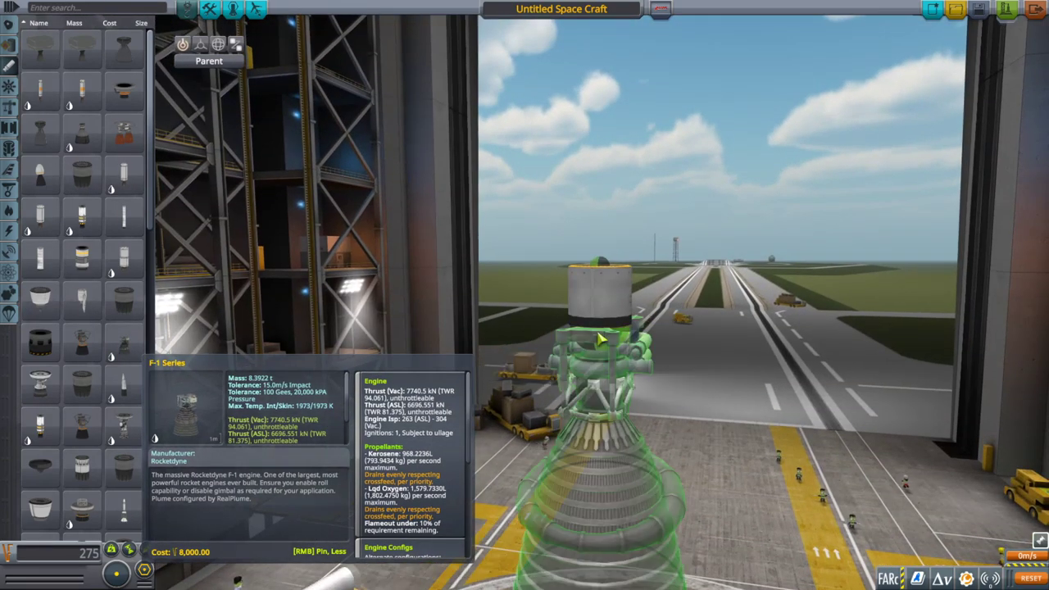
{"action": "left_click", "coordinate": [601, 343]}
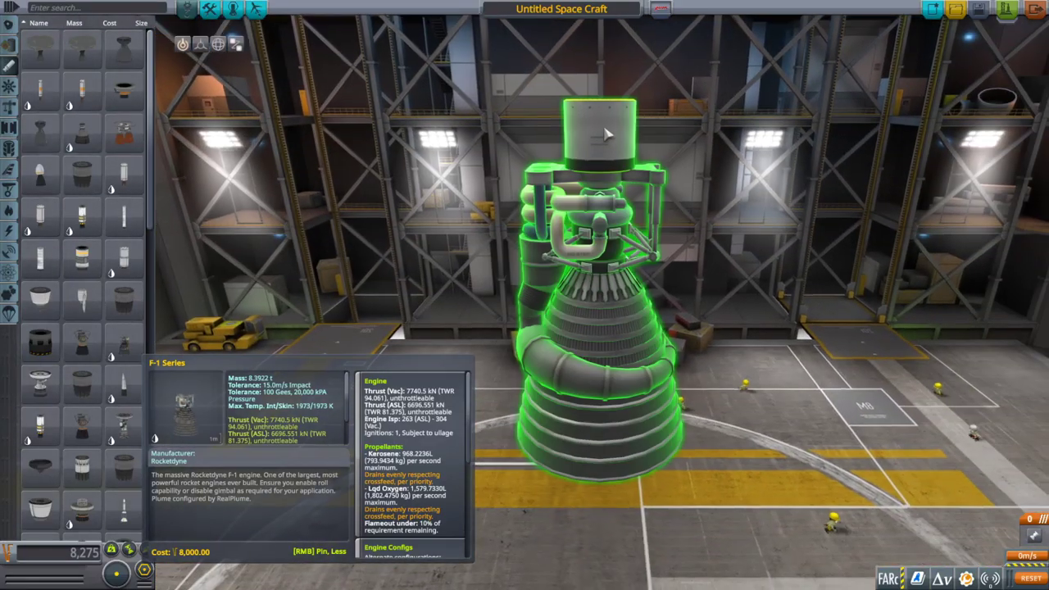
Check the FL-T200 tank's part options with the engine attached and look through the rest of the engine list
{"action": "right_click", "coordinate": [606, 134]}
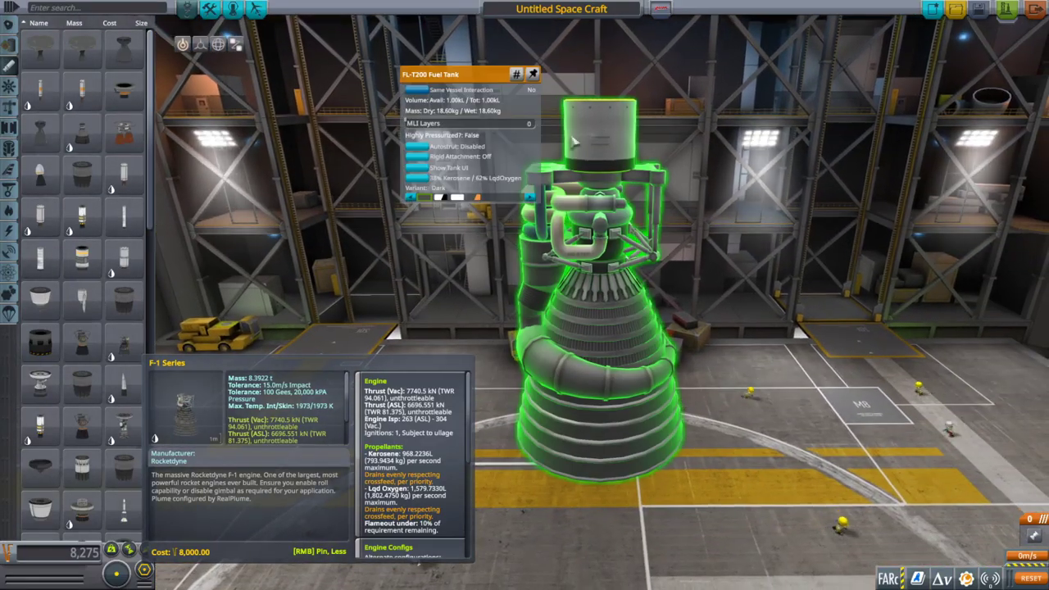
{"action": "scroll", "coordinate": [686, 171], "scroll_direction": "down", "scroll_amount": 3}
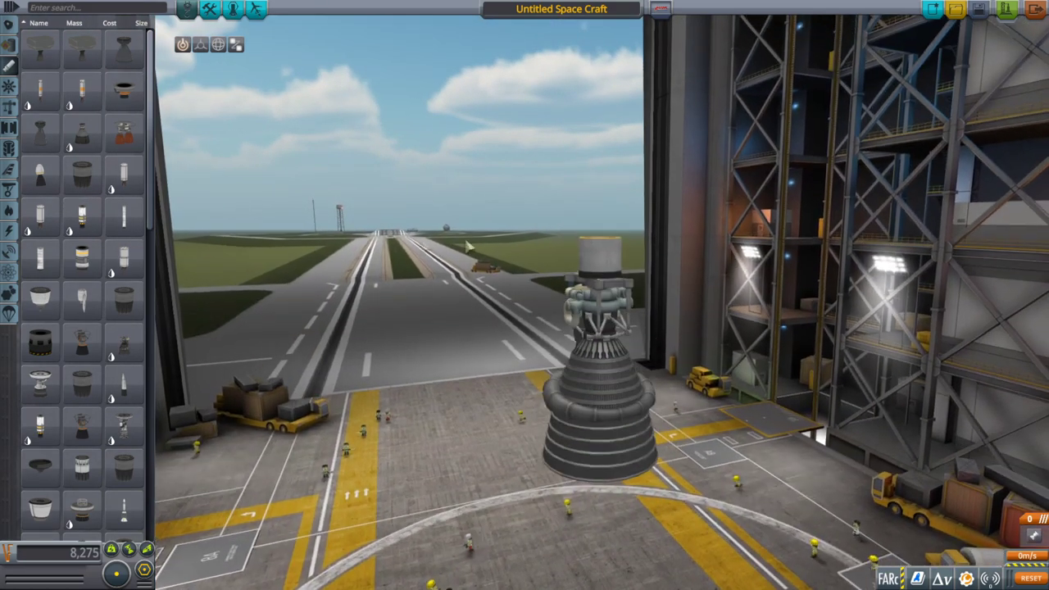
{"action": "scroll", "coordinate": [153, 180], "scroll_direction": "down", "scroll_amount": 2}
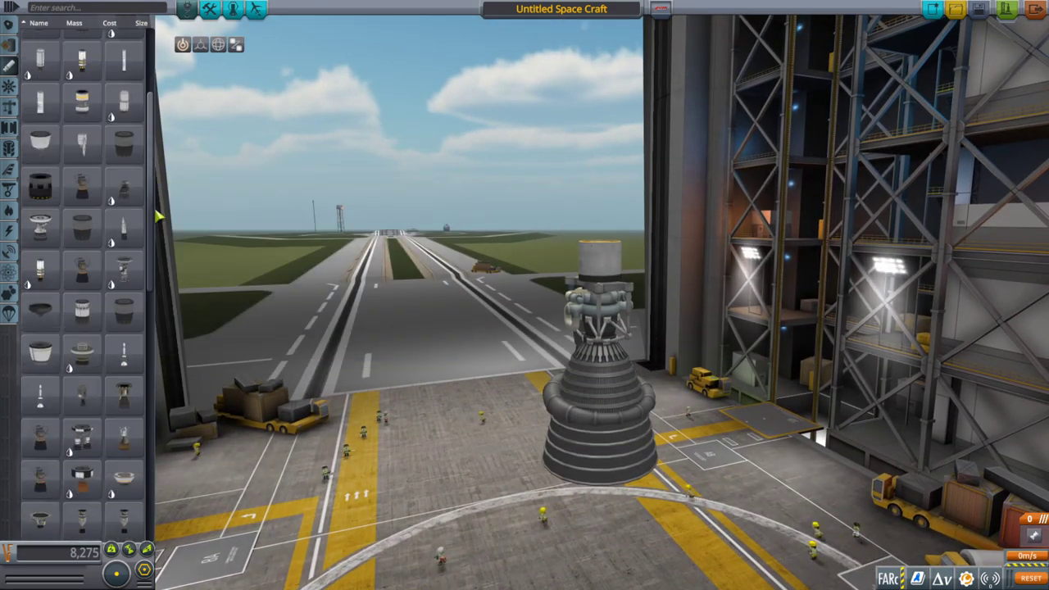
{"action": "scroll", "coordinate": [156, 211], "scroll_direction": "down", "scroll_amount": 2}
{"action": "left_click_drag", "start_coordinate": [157, 213], "coordinate": [162, 358]}
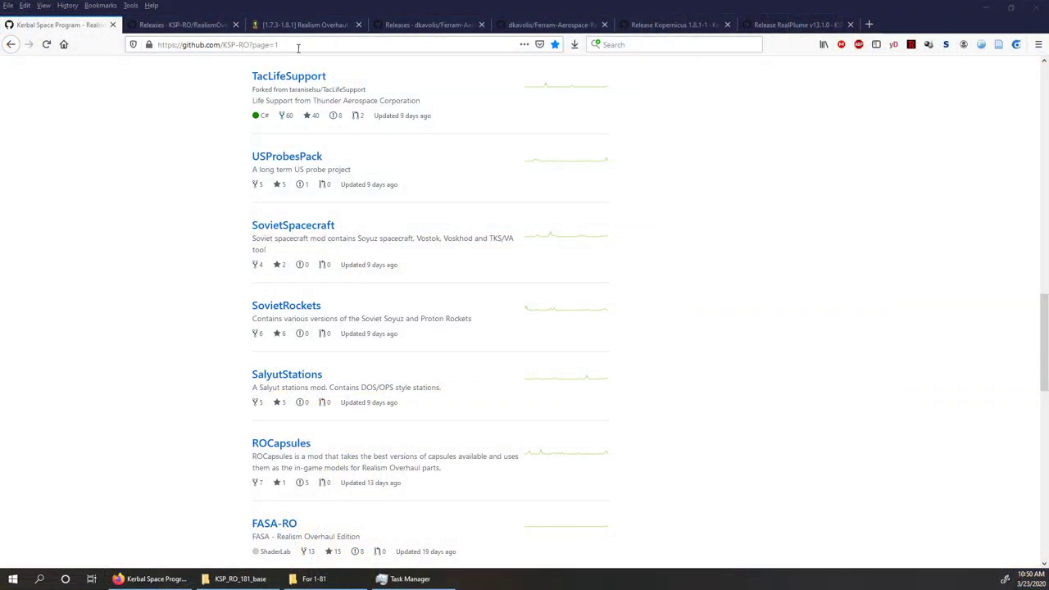
Review the recommended mods in the Realism Overhaul forum thread in Firefox, and look through the KSP-RO repository list on GitHub
{"action": "left_click", "coordinate": [297, 27]}
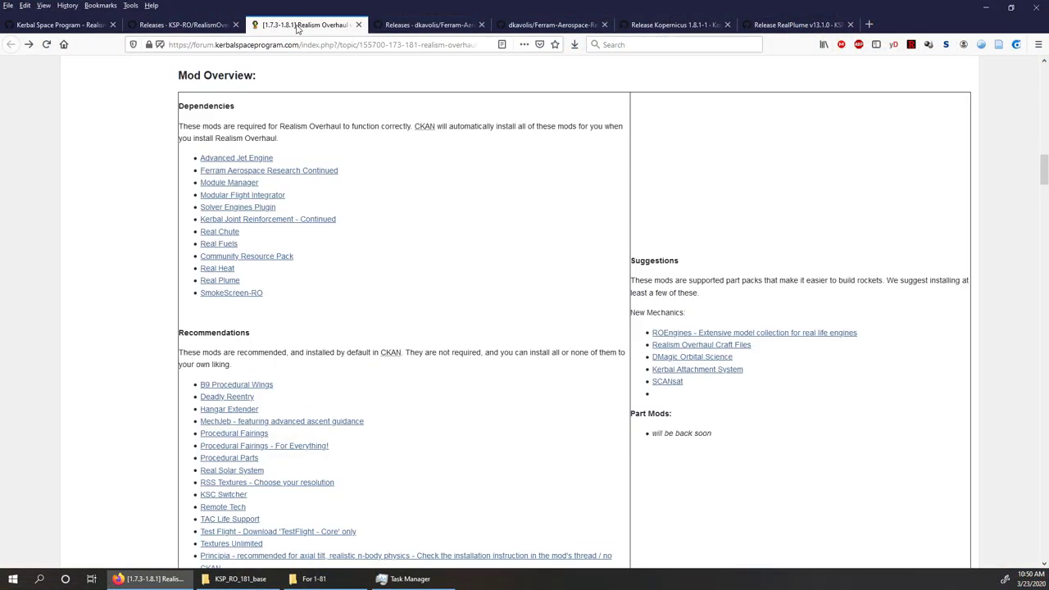
{"action": "scroll", "coordinate": [335, 334], "scroll_direction": "down", "scroll_amount": 3}
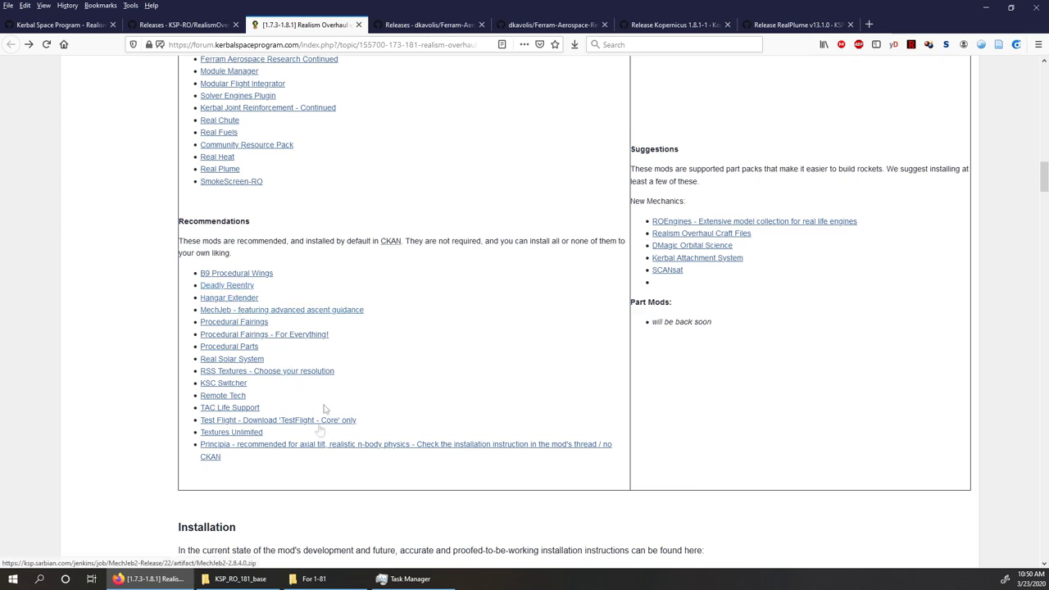
{"action": "key", "text": "ctrl+Page_Up"}
{"action": "key", "text": "ctrl+Page_Up"}
{"action": "scroll", "coordinate": [508, 287], "scroll_direction": "up", "scroll_amount": 3}
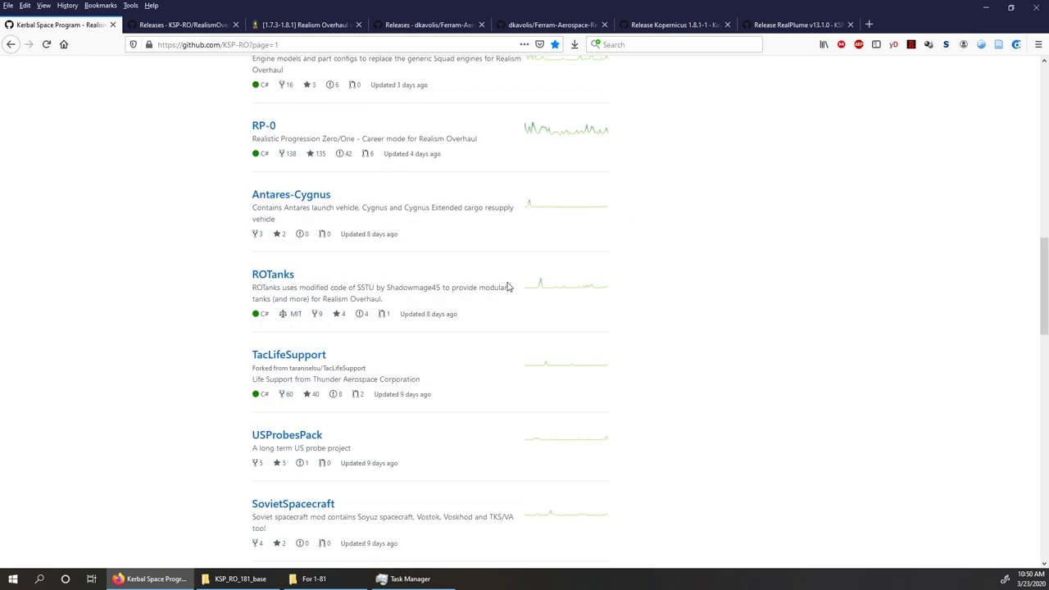
{"action": "scroll", "coordinate": [491, 283], "scroll_direction": "up", "scroll_amount": 10}
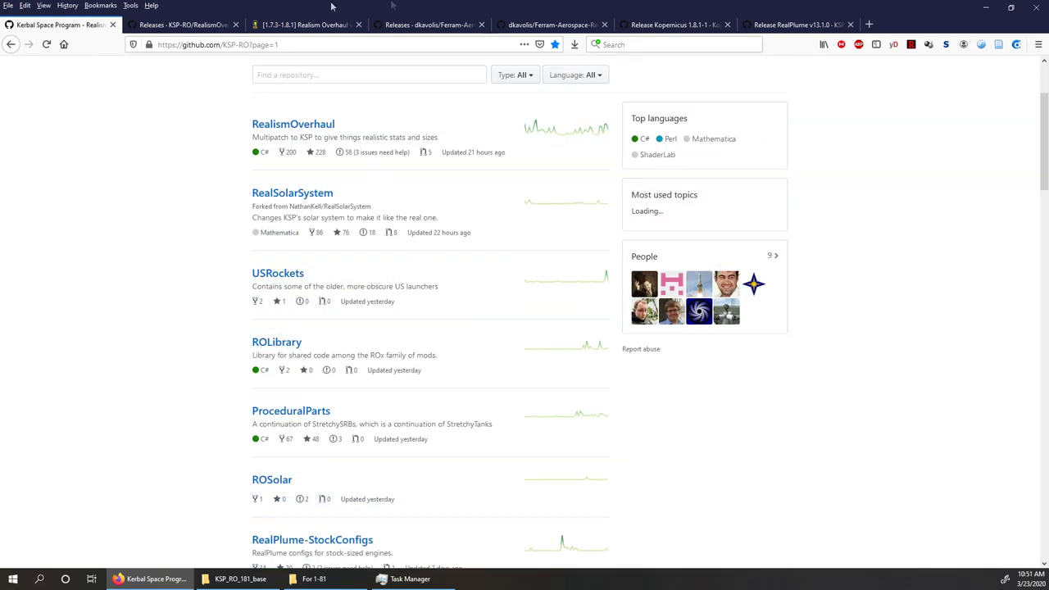
Open the ProceduralParts and ProceduralFairings repositories in separate tabs from the KSP-RO repository list
{"action": "scroll", "coordinate": [293, 288], "scroll_direction": "up", "scroll_amount": 3}
{"action": "scroll", "coordinate": [293, 289], "scroll_direction": "down", "scroll_amount": 2}
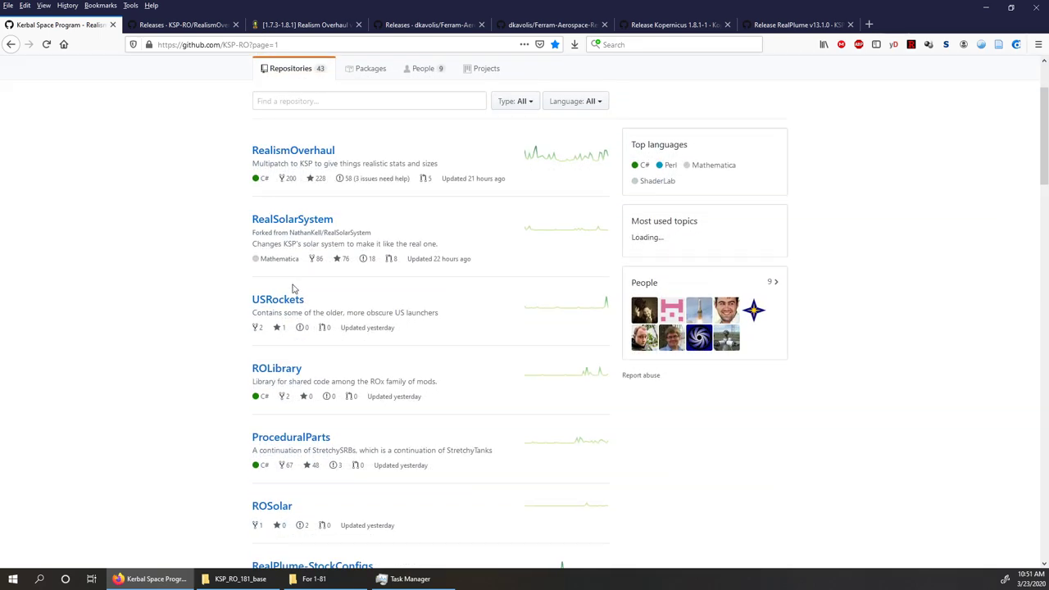
{"action": "scroll", "coordinate": [294, 288], "scroll_direction": "down", "scroll_amount": 2}
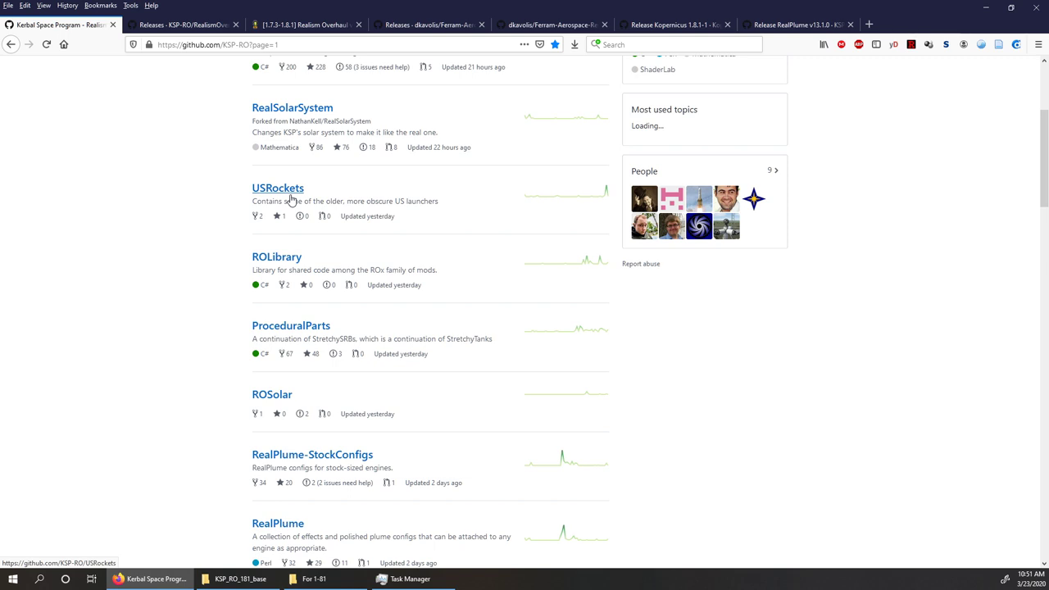
{"action": "middle_click", "coordinate": [291, 325]}
{"action": "scroll", "coordinate": [327, 328], "scroll_direction": "down", "scroll_amount": 10}
{"action": "middle_click", "coordinate": [352, 336]}
{"action": "scroll", "coordinate": [387, 353], "scroll_direction": "down", "scroll_amount": 2}
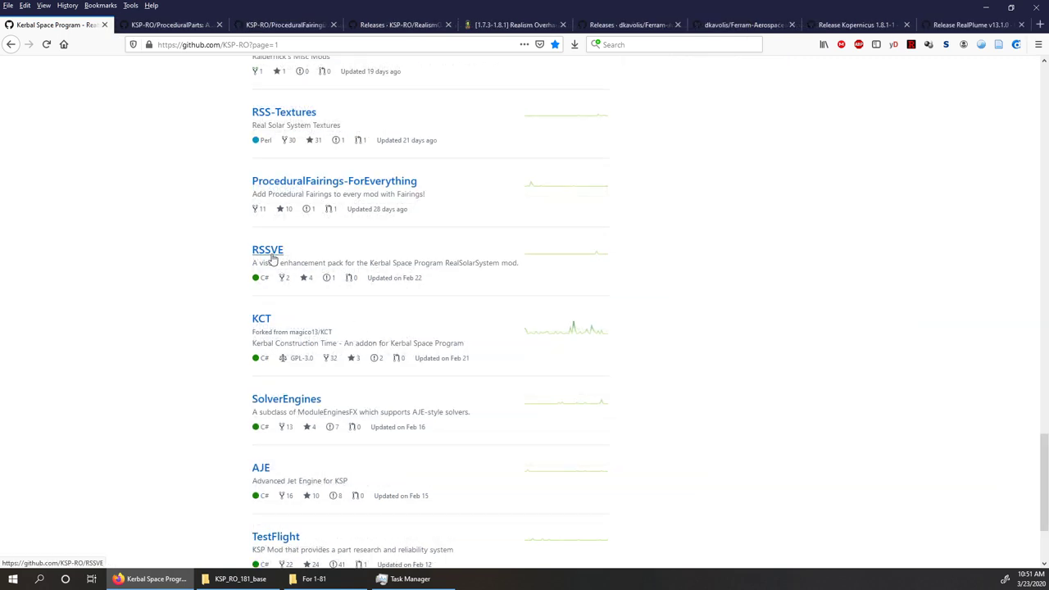
Open the RSSVE repository in its own tab and read through its README, including the credited mods
{"action": "right_click", "coordinate": [272, 258]}
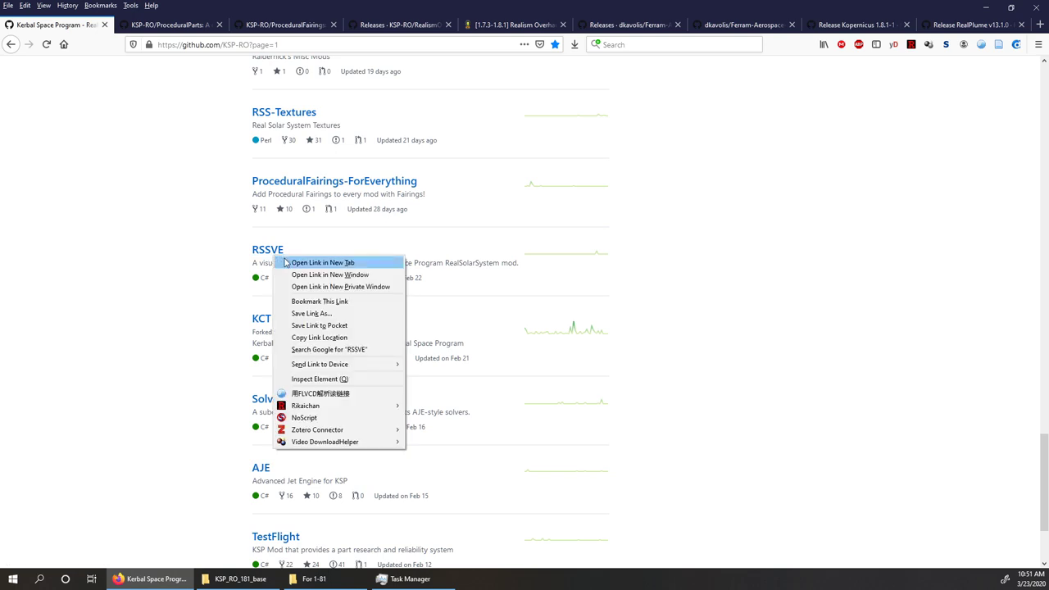
{"action": "left_click", "coordinate": [286, 262]}
{"action": "left_click", "coordinate": [139, 25]}
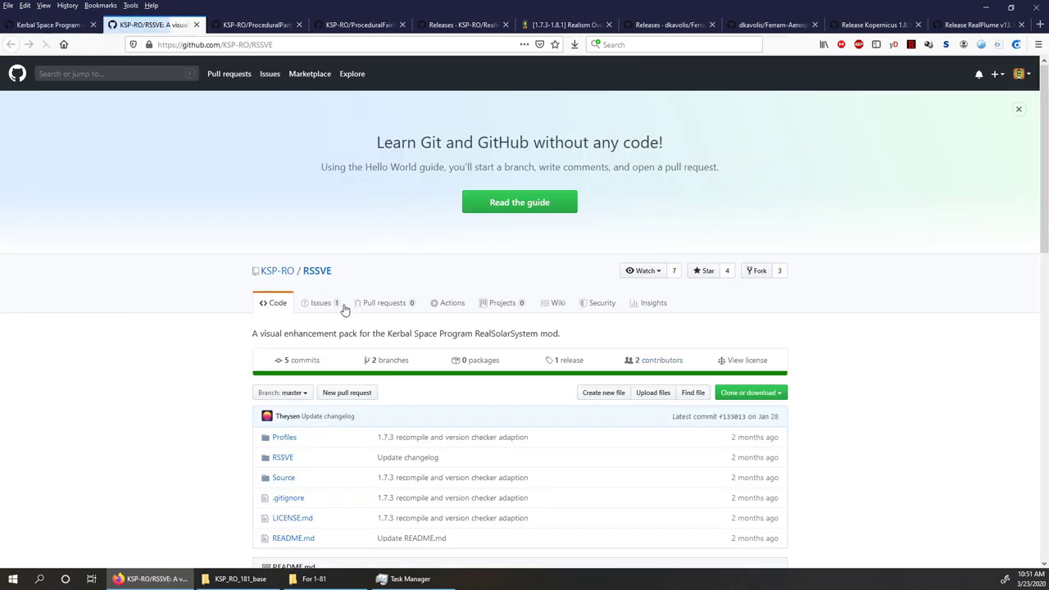
{"action": "scroll", "coordinate": [345, 311], "scroll_direction": "down", "scroll_amount": 10}
{"action": "scroll", "coordinate": [342, 319], "scroll_direction": "down", "scroll_amount": 1}
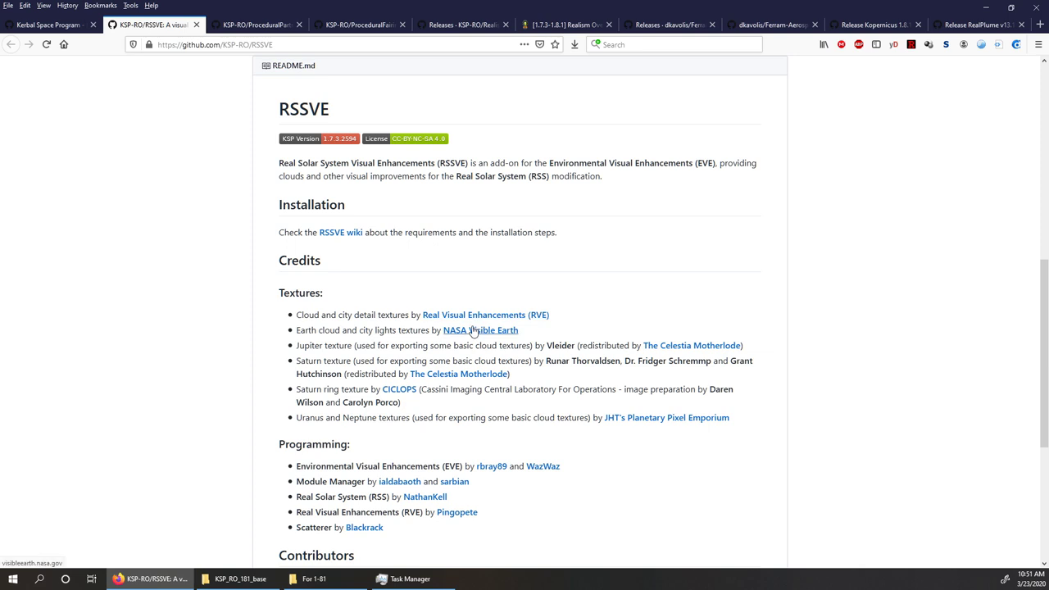
{"action": "scroll", "coordinate": [459, 320], "scroll_direction": "down", "scroll_amount": 3}
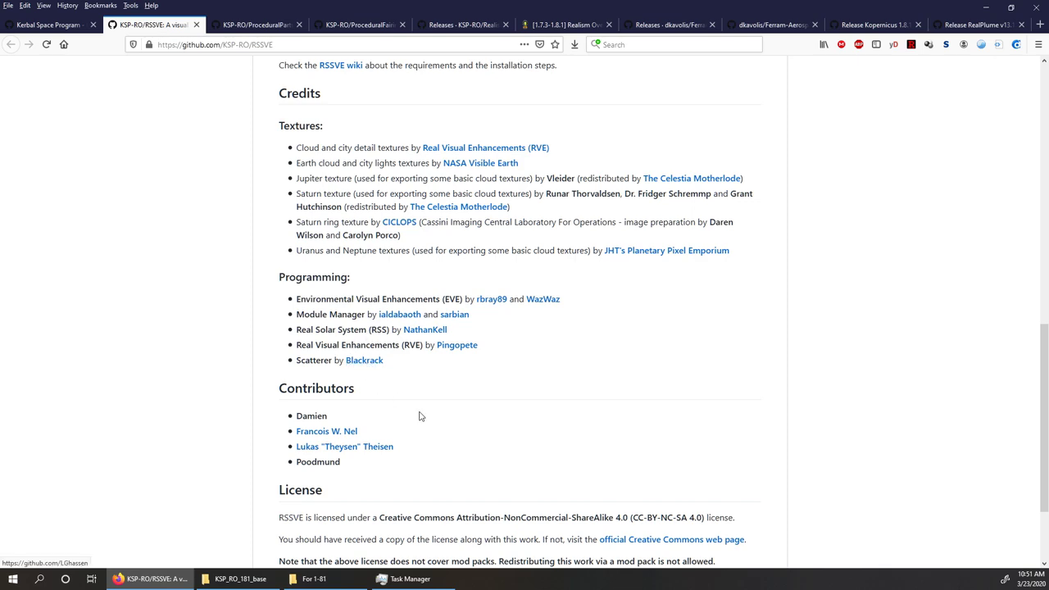
{"action": "scroll", "coordinate": [418, 416], "scroll_direction": "up", "scroll_amount": 10}
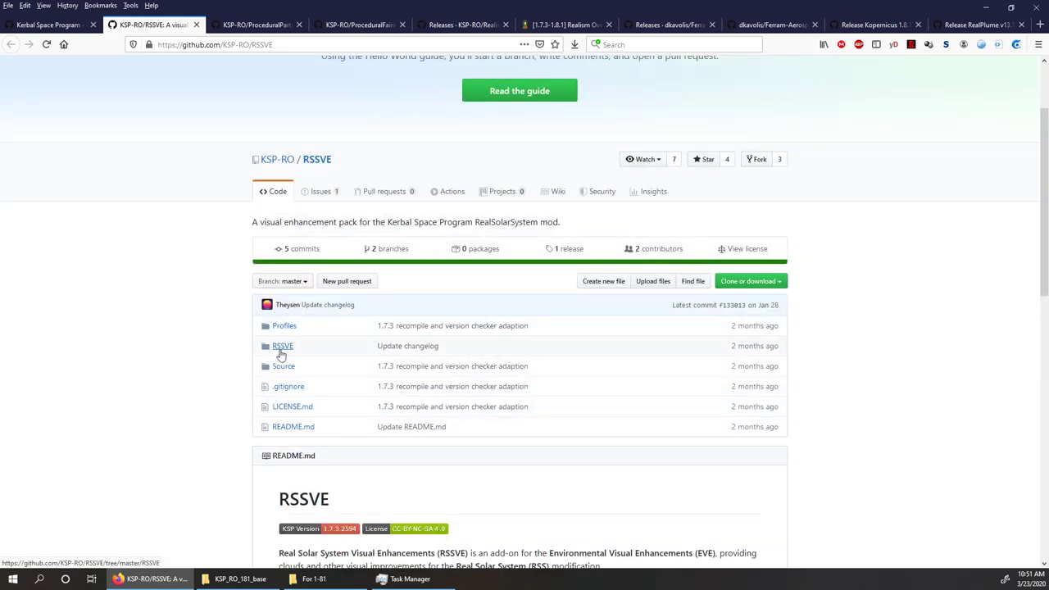
{"action": "scroll", "coordinate": [399, 381], "scroll_direction": "down", "scroll_amount": 8}
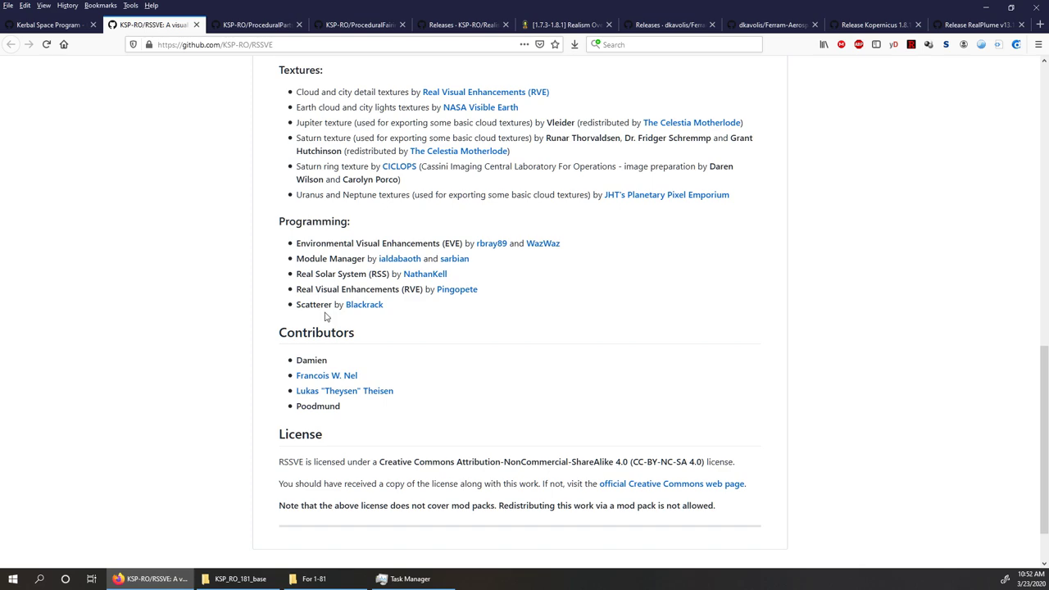
Open the KSCSwitcher repository in a new tab and look through the rest of the KSP-RO list's second page
{"action": "key", "text": "ctrl+Page_Up"}
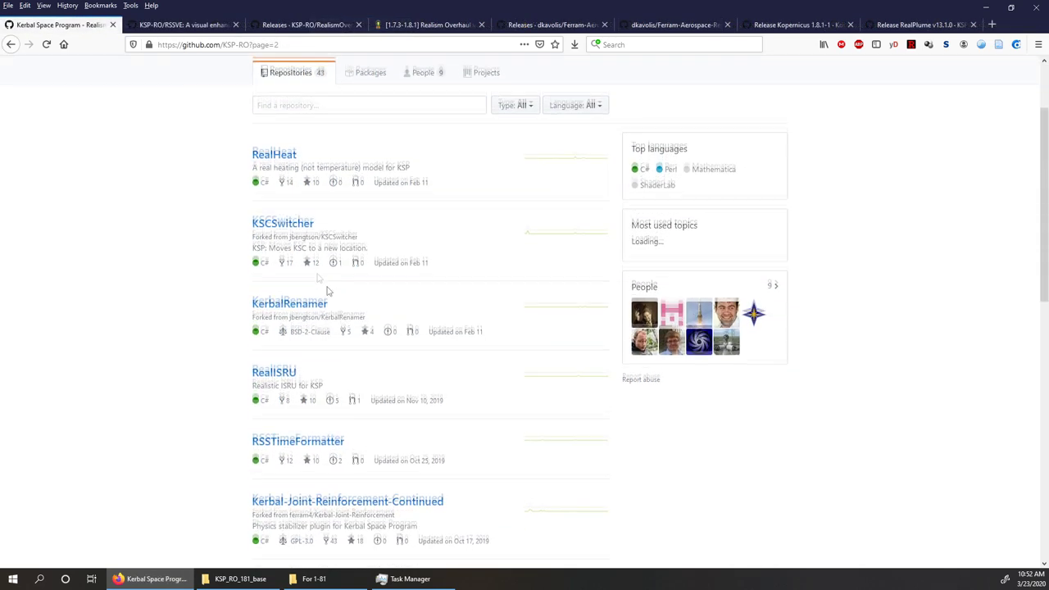
{"action": "right_click", "coordinate": [287, 230]}
{"action": "left_click", "coordinate": [312, 227]}
{"action": "scroll", "coordinate": [334, 244], "scroll_direction": "down", "scroll_amount": 3}
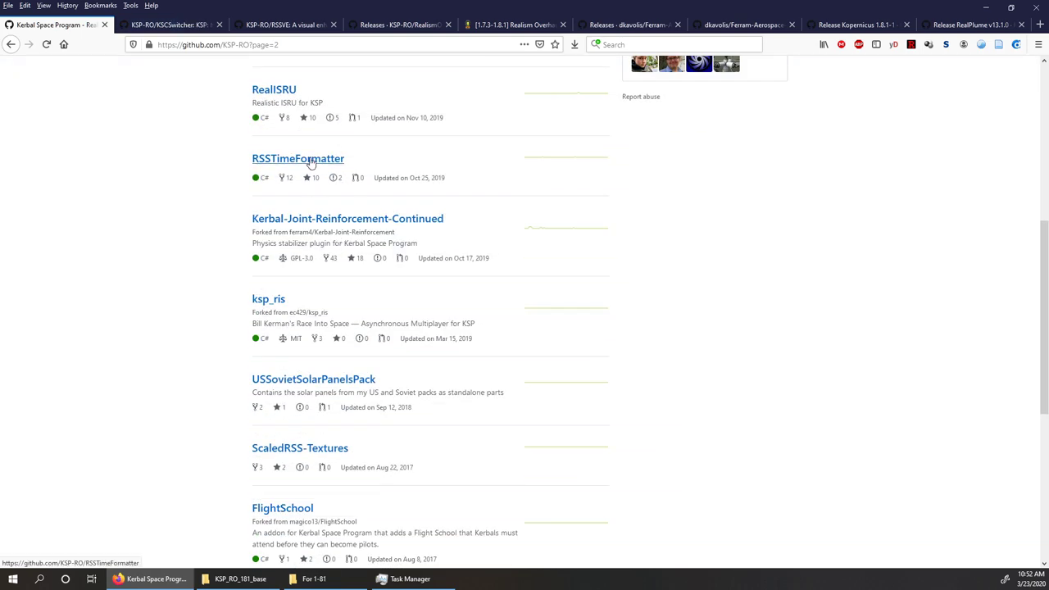
{"action": "scroll", "coordinate": [311, 162], "scroll_direction": "down", "scroll_amount": 4}
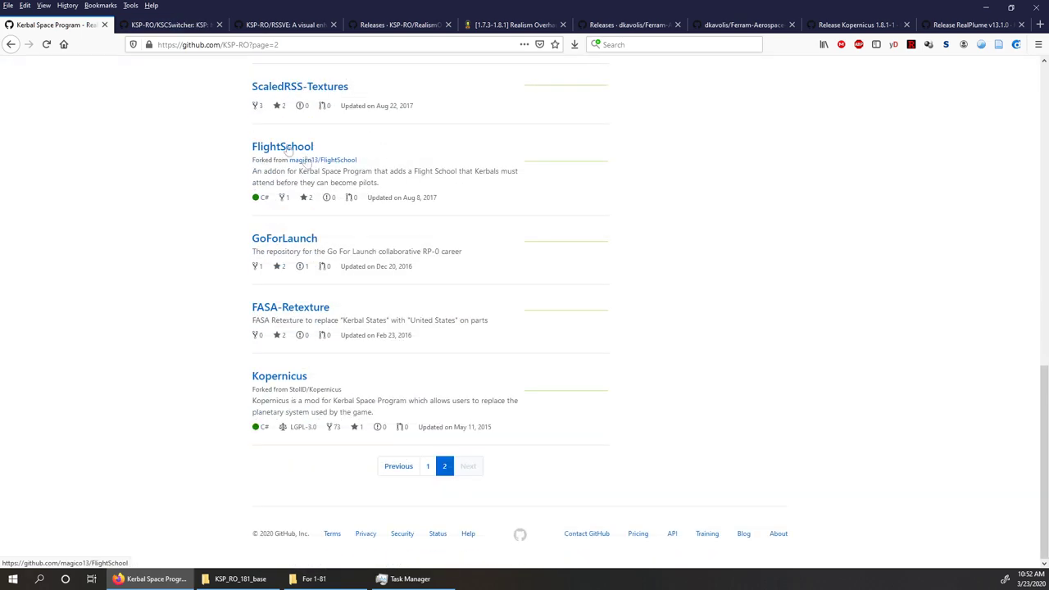
Download KSCSwitcher_1.8.0.0.zip from the KSCSwitcher releases page
{"action": "left_click", "coordinate": [168, 25]}
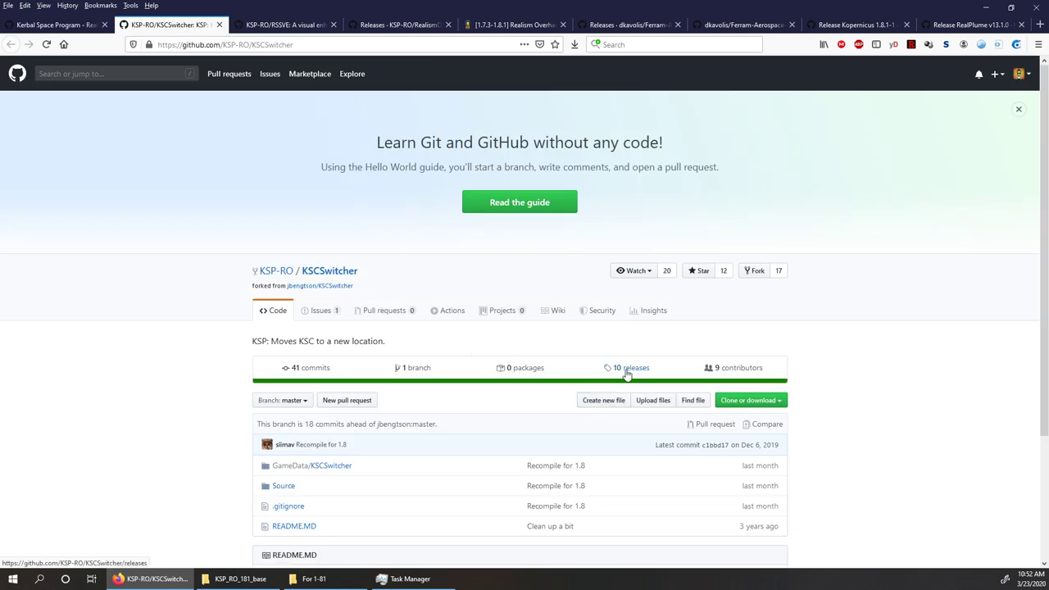
{"action": "left_click", "coordinate": [594, 371]}
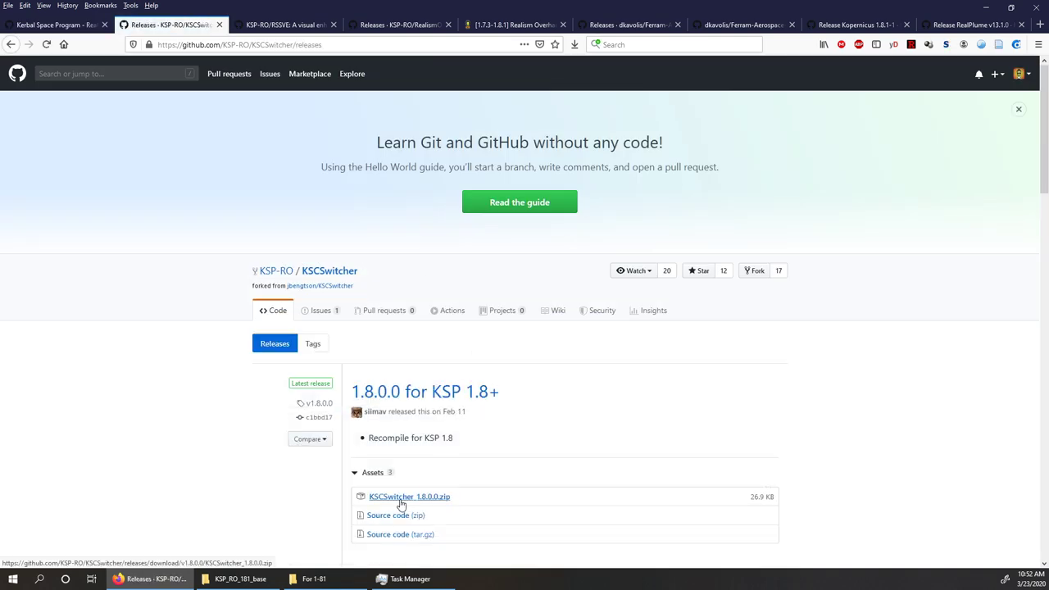
{"action": "left_click", "coordinate": [475, 493]}
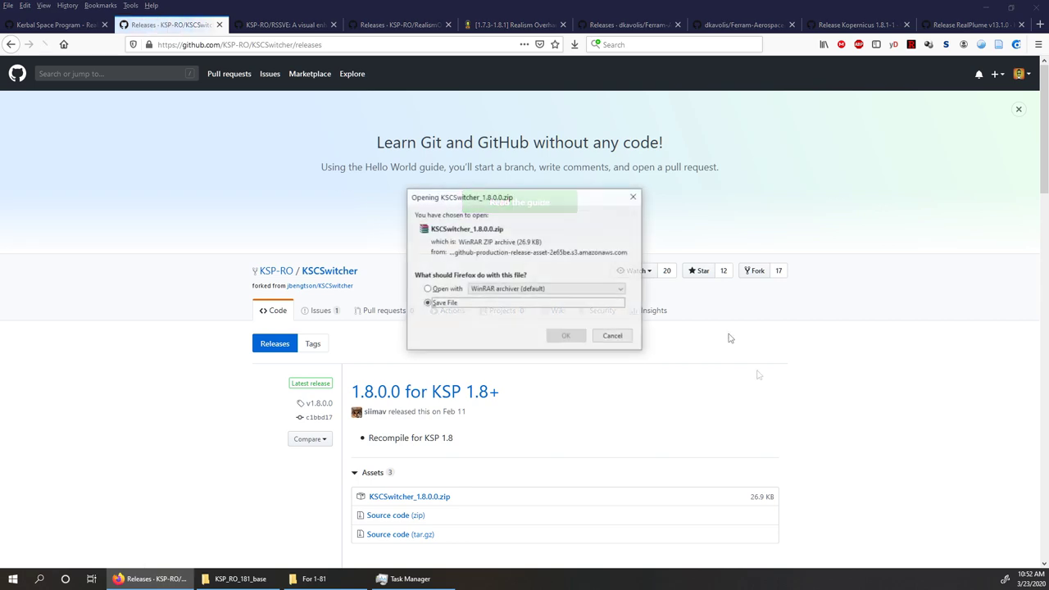
{"action": "left_click", "coordinate": [566, 336]}
Close the Ferram Aerospace, Kopernicus and RealPlume release tabs
{"action": "scroll", "coordinate": [405, 257], "scroll_direction": "up", "scroll_amount": 1}
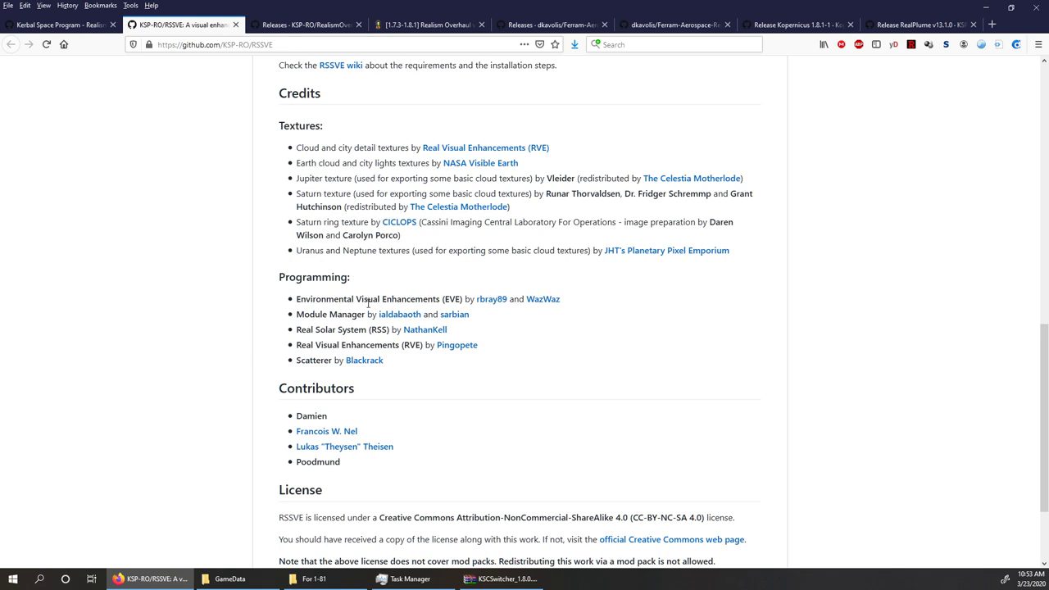
{"action": "left_click", "coordinate": [300, 26]}
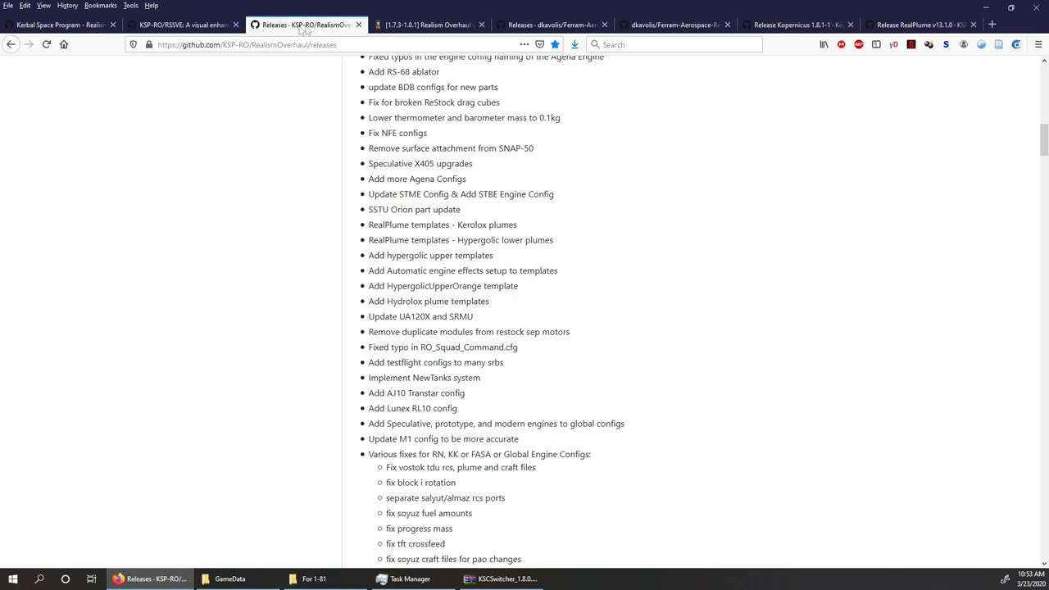
{"action": "left_click", "coordinate": [605, 26]}
{"action": "left_click", "coordinate": [603, 26]}
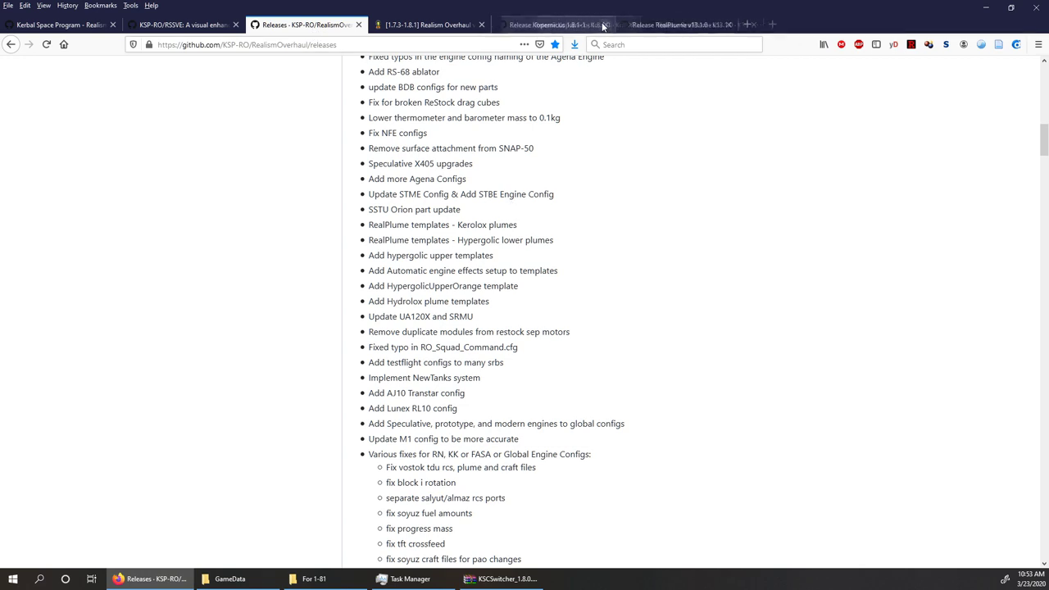
{"action": "left_click", "coordinate": [604, 26]}
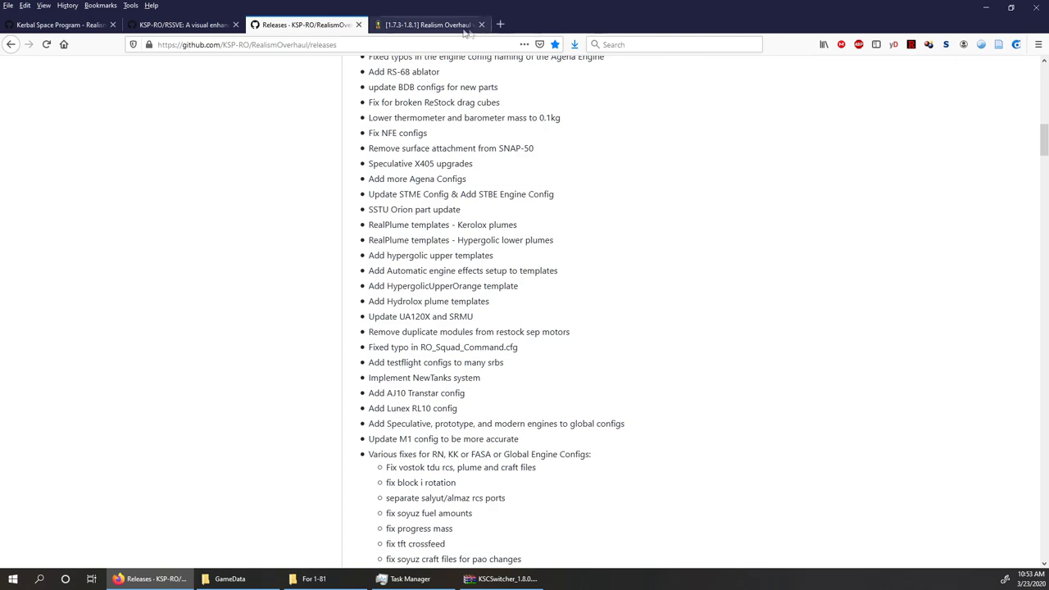
Search the Kerbal Space Program forum for "scatterer" and open the [WIP][1.8.1] Scatterer topic
{"action": "left_click", "coordinate": [471, 27]}
{"action": "scroll", "coordinate": [614, 213], "scroll_direction": "up", "scroll_amount": 20}
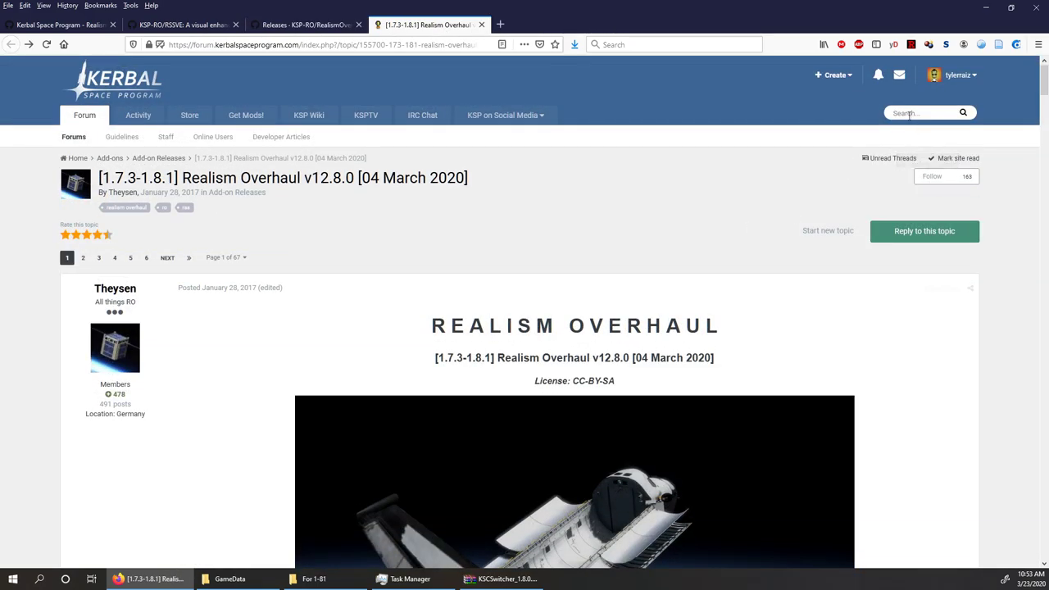
{"action": "left_click", "coordinate": [907, 113]}
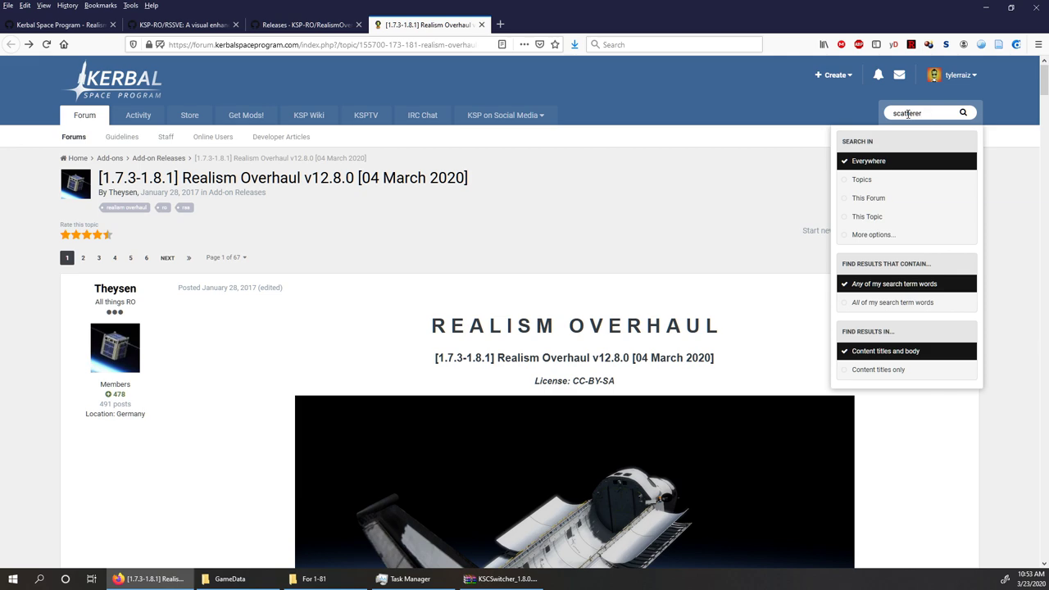
{"action": "key", "text": "Return"}
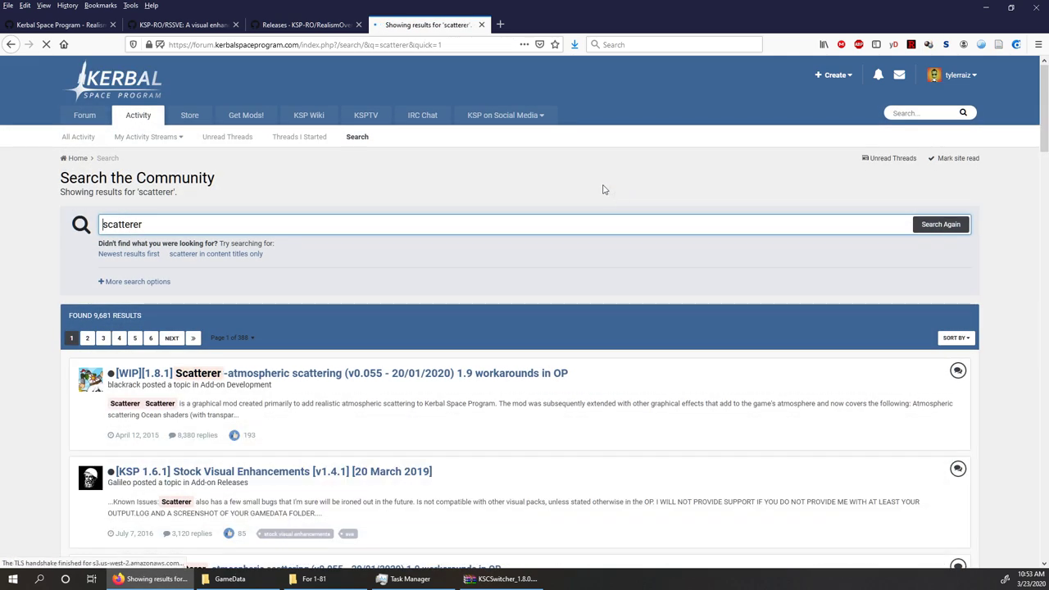
{"action": "left_click", "coordinate": [344, 379]}
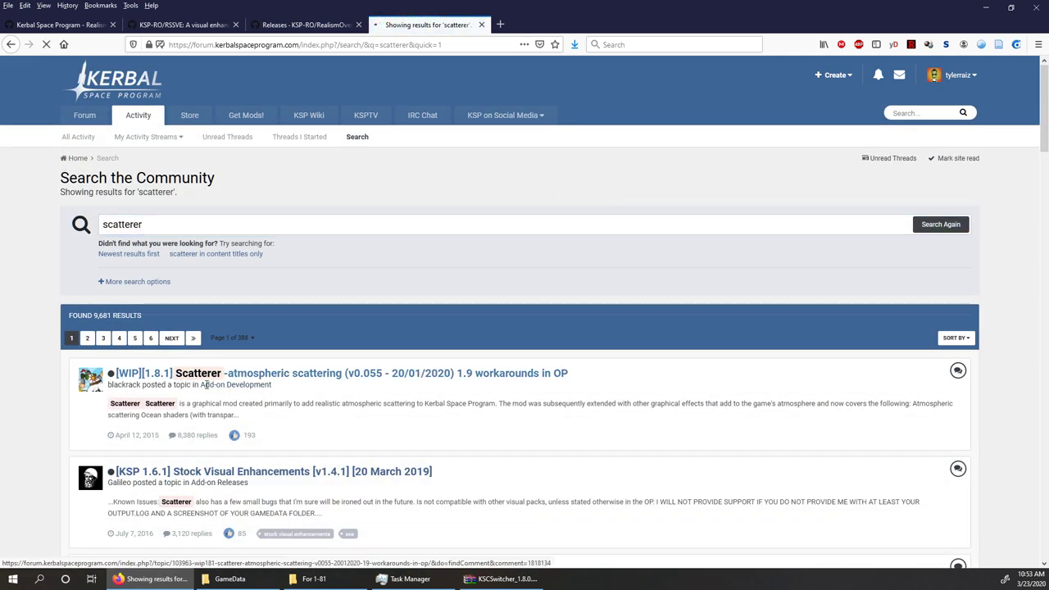
Read the RSS compatibility notes in the Scatterer topic and find its KSP 1.8.1 download links
{"action": "scroll", "coordinate": [428, 249], "scroll_direction": "down", "scroll_amount": 5}
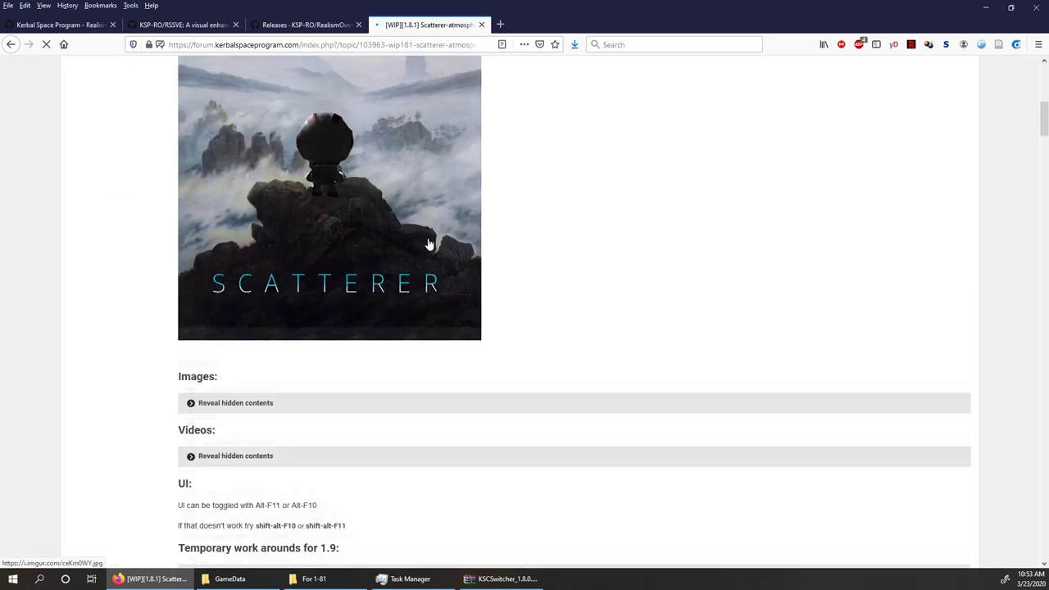
{"action": "scroll", "coordinate": [427, 249], "scroll_direction": "down", "scroll_amount": 3}
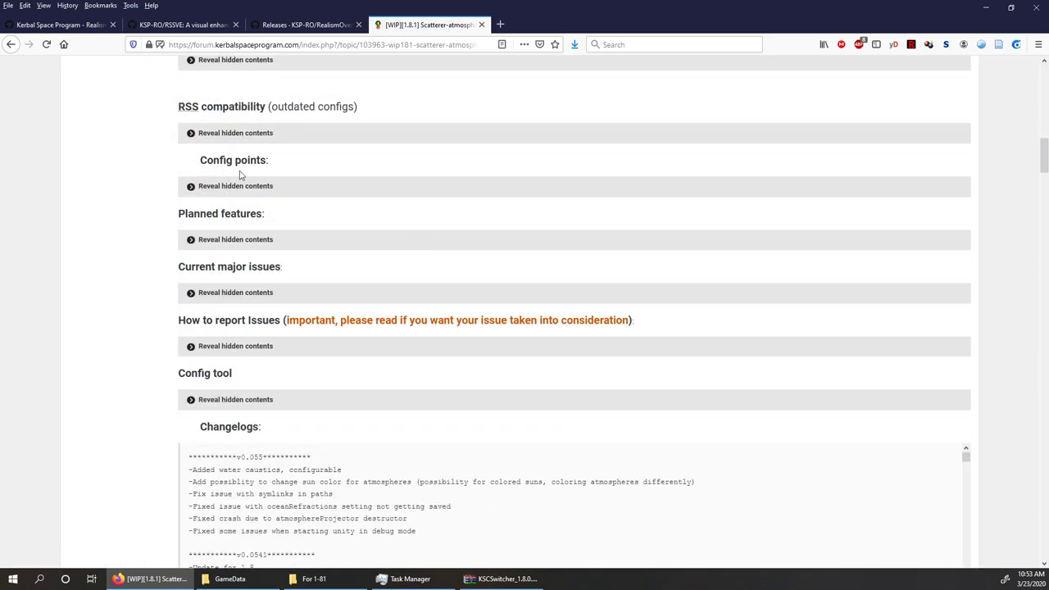
{"action": "left_click", "coordinate": [192, 136]}
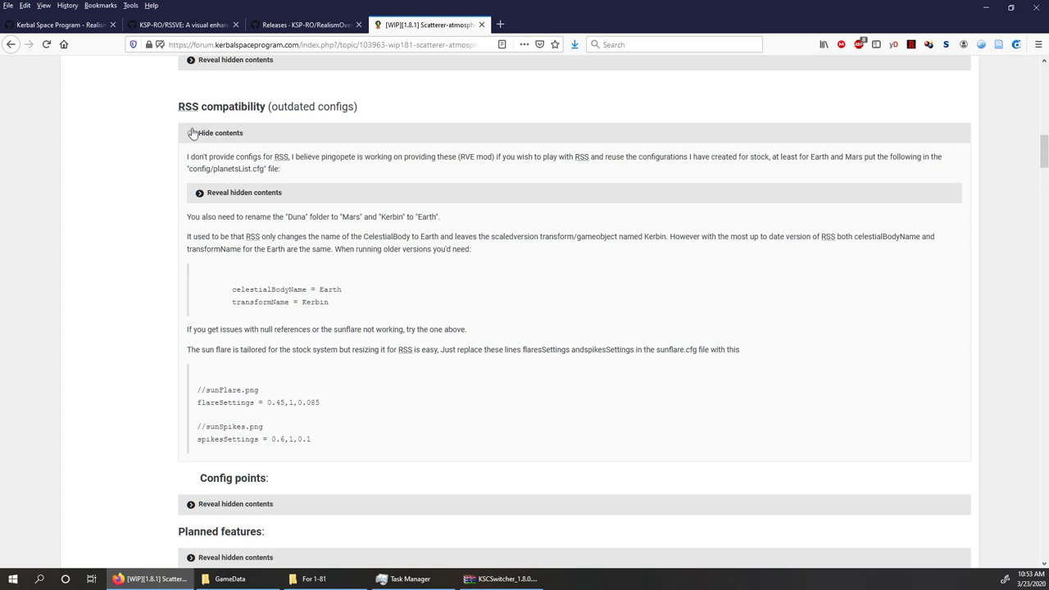
{"action": "left_click", "coordinate": [197, 134]}
{"action": "scroll", "coordinate": [368, 257], "scroll_direction": "down", "scroll_amount": 4}
{"action": "scroll", "coordinate": [468, 251], "scroll_direction": "down", "scroll_amount": 5}
{"action": "scroll", "coordinate": [492, 490], "scroll_direction": "down", "scroll_amount": 2}
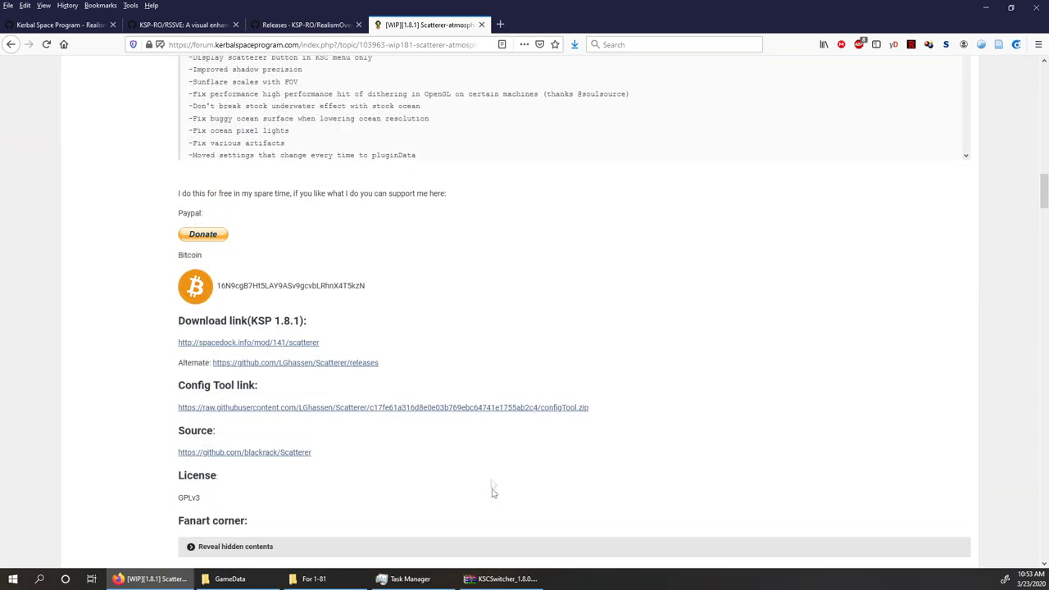
Open Scatterer's SpaceDock page and its alternate GitHub releases page from the KSP 1.8.1 download links
{"action": "left_click", "coordinate": [286, 344]}
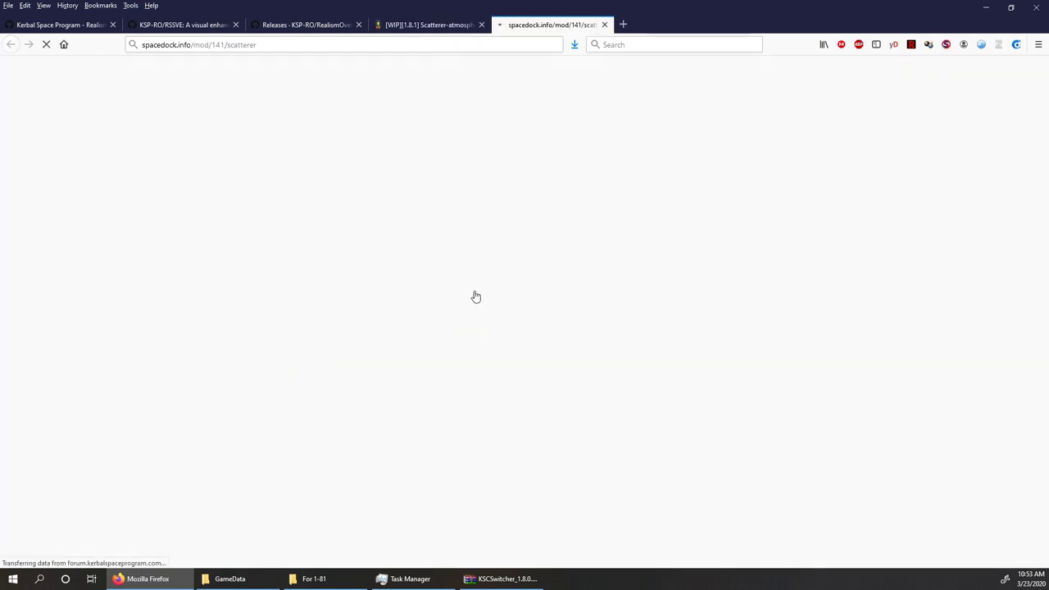
{"action": "left_click", "coordinate": [420, 23]}
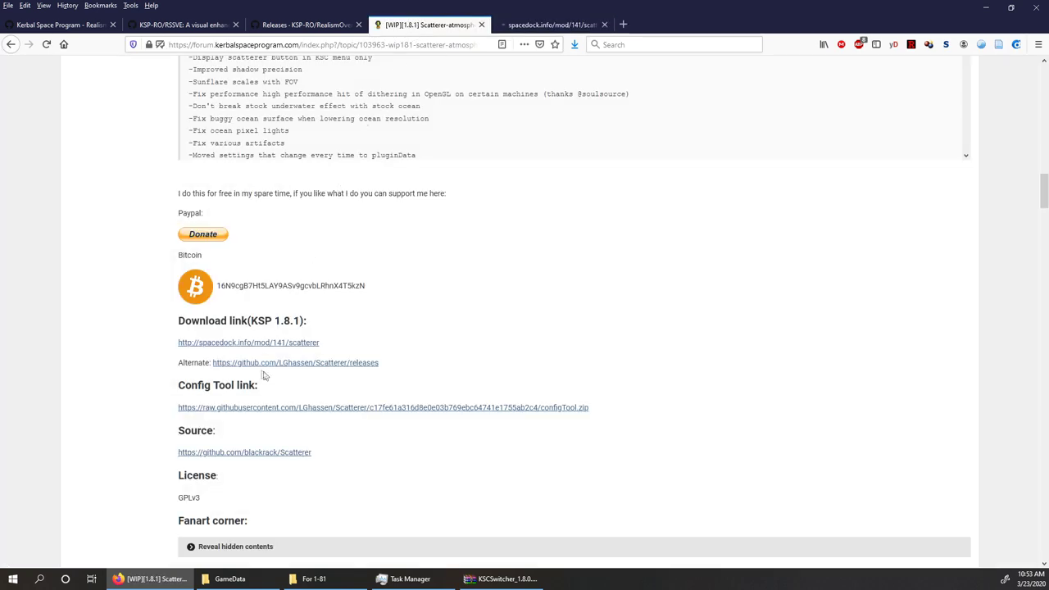
{"action": "left_click", "coordinate": [300, 365]}
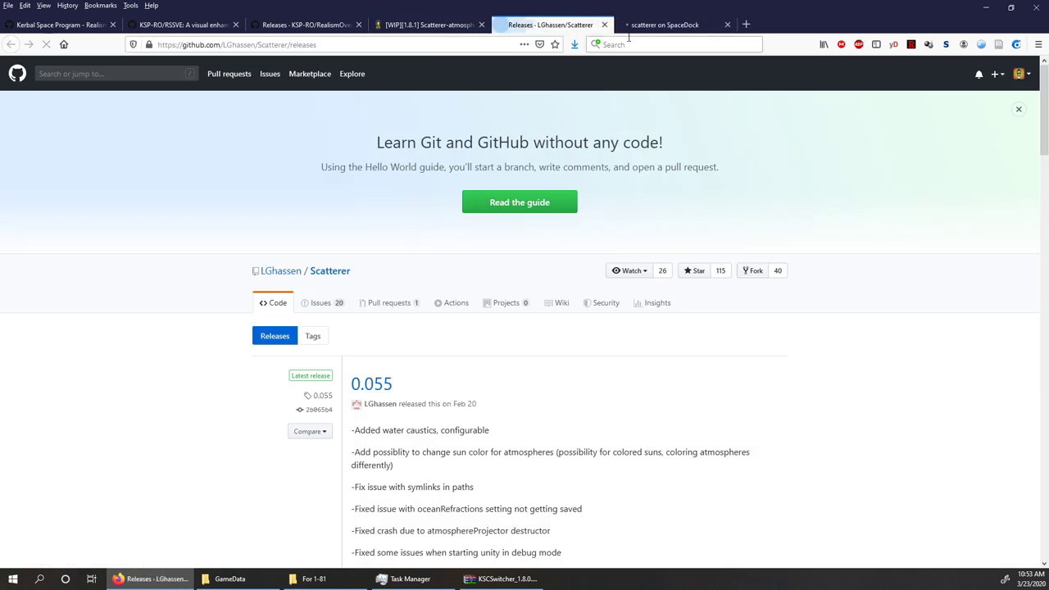
Download scatterer0.055.zip from the Scatterer 0.055 release and save it in the For 1-81 folder
{"action": "scroll", "coordinate": [421, 359], "scroll_direction": "down", "scroll_amount": 5}
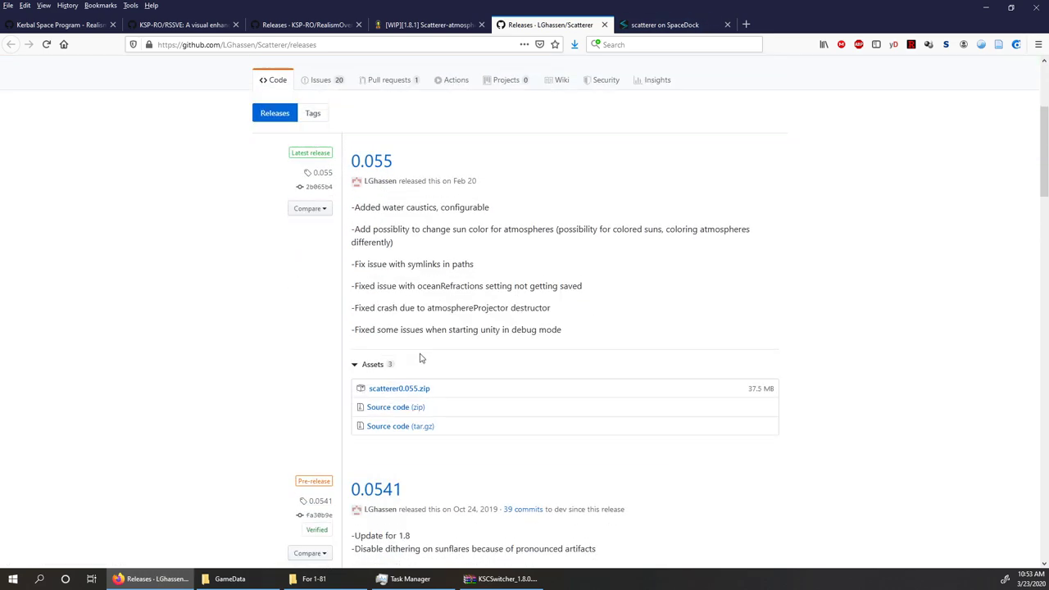
{"action": "scroll", "coordinate": [424, 348], "scroll_direction": "down", "scroll_amount": 5}
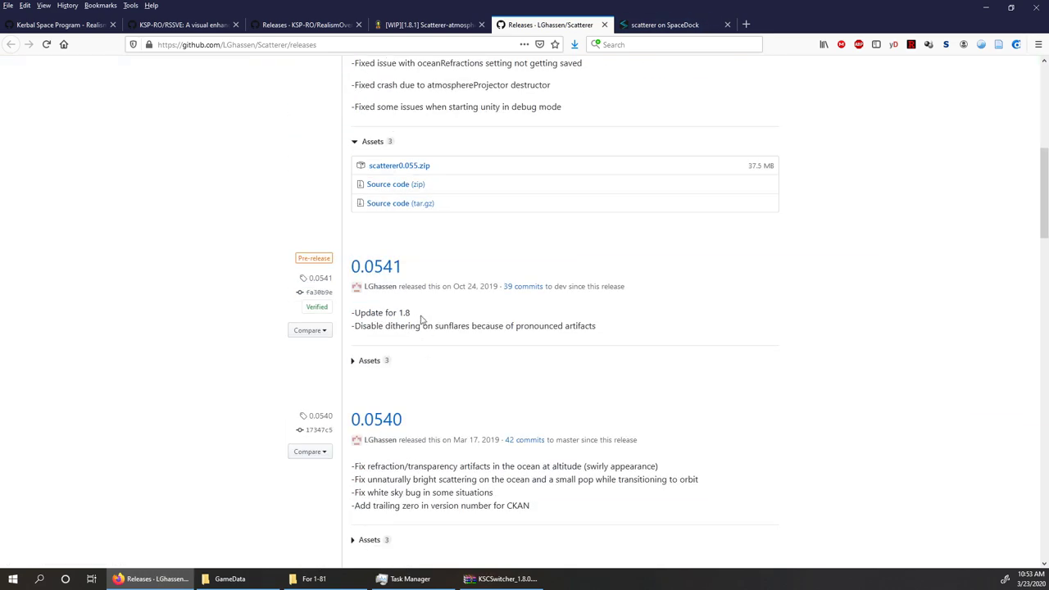
{"action": "scroll", "coordinate": [407, 314], "scroll_direction": "up", "scroll_amount": 5}
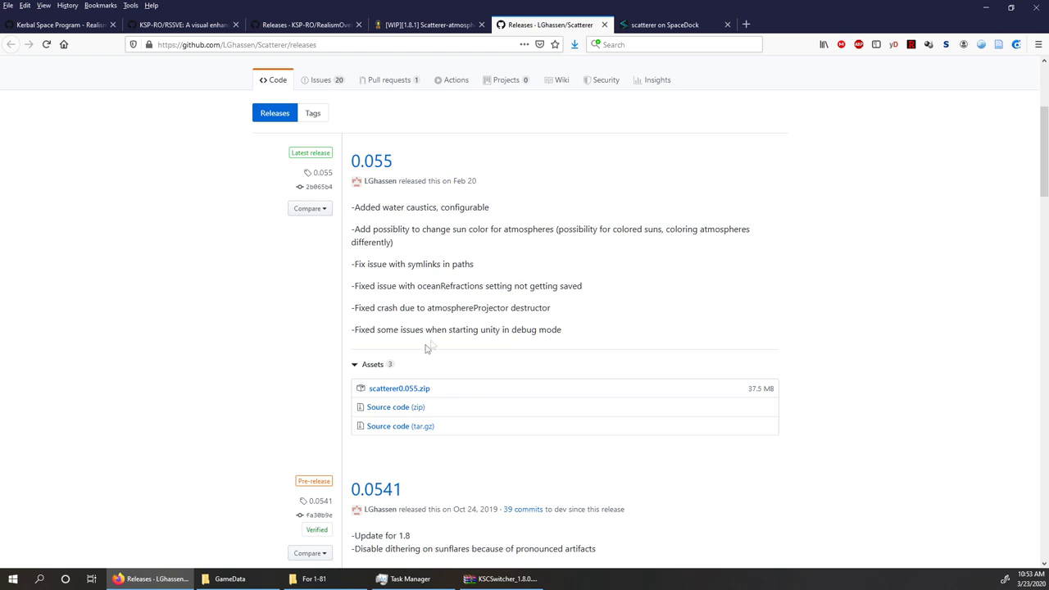
{"action": "left_click", "coordinate": [393, 391]}
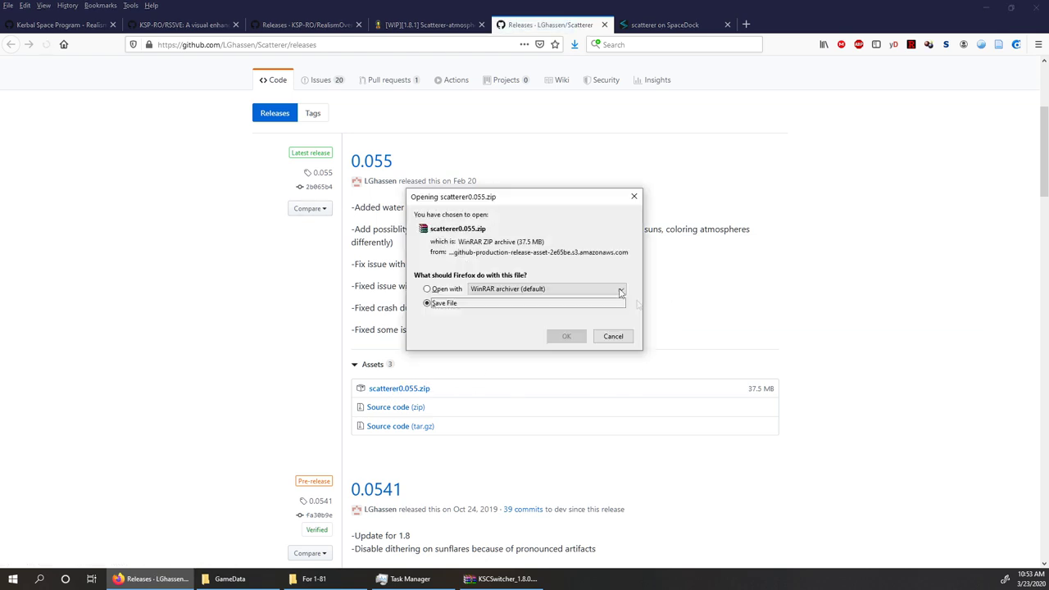
{"action": "left_click", "coordinate": [570, 337]}
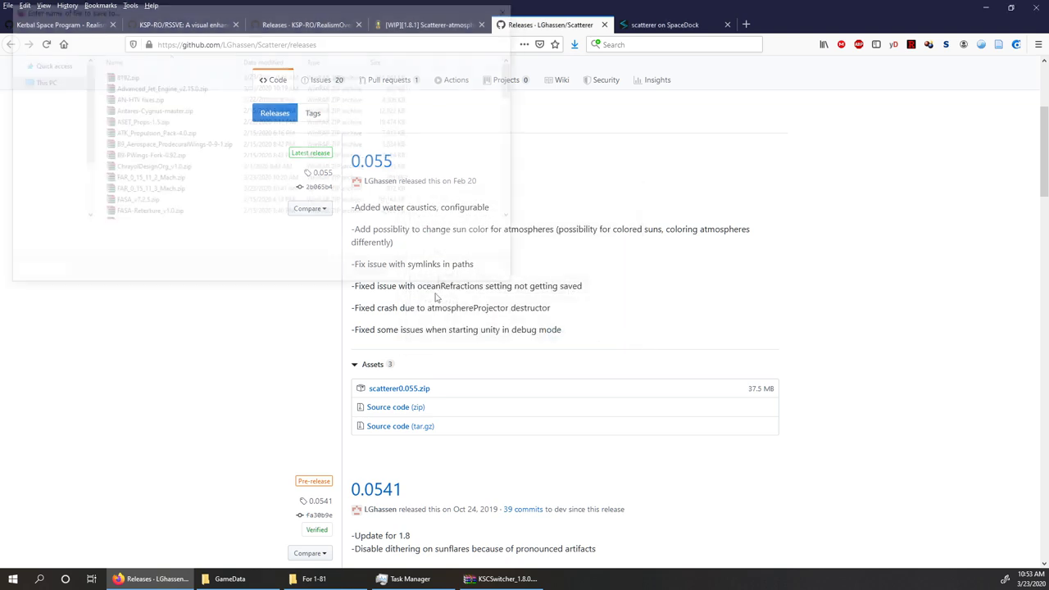
{"action": "left_click", "coordinate": [430, 272]}
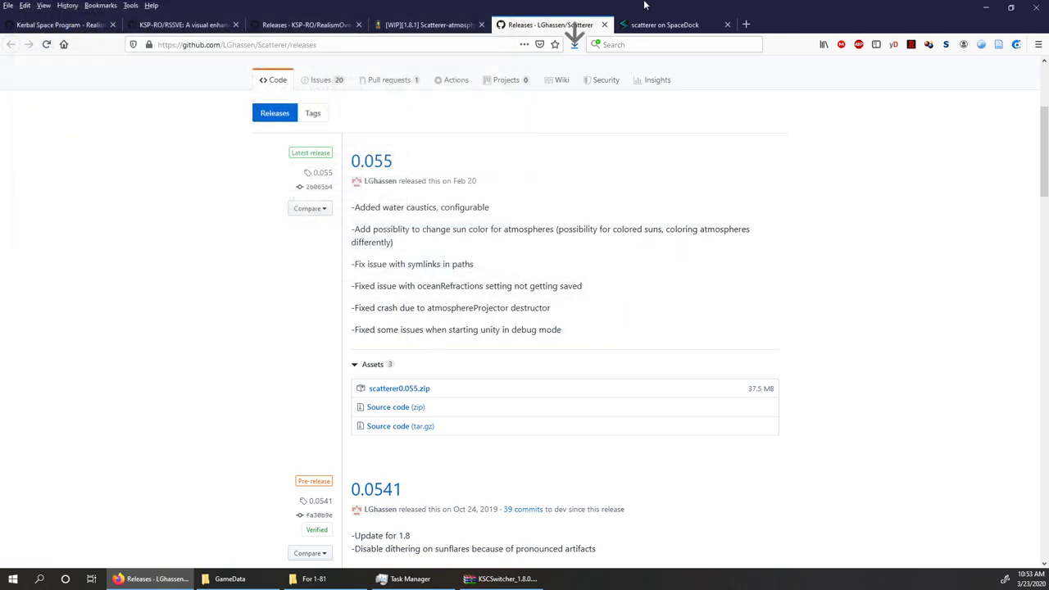
Close the Scatterer download pages, search the forum for Environmental Visual Enhancements and open its [1.8] topic
{"action": "left_click", "coordinate": [604, 25]}
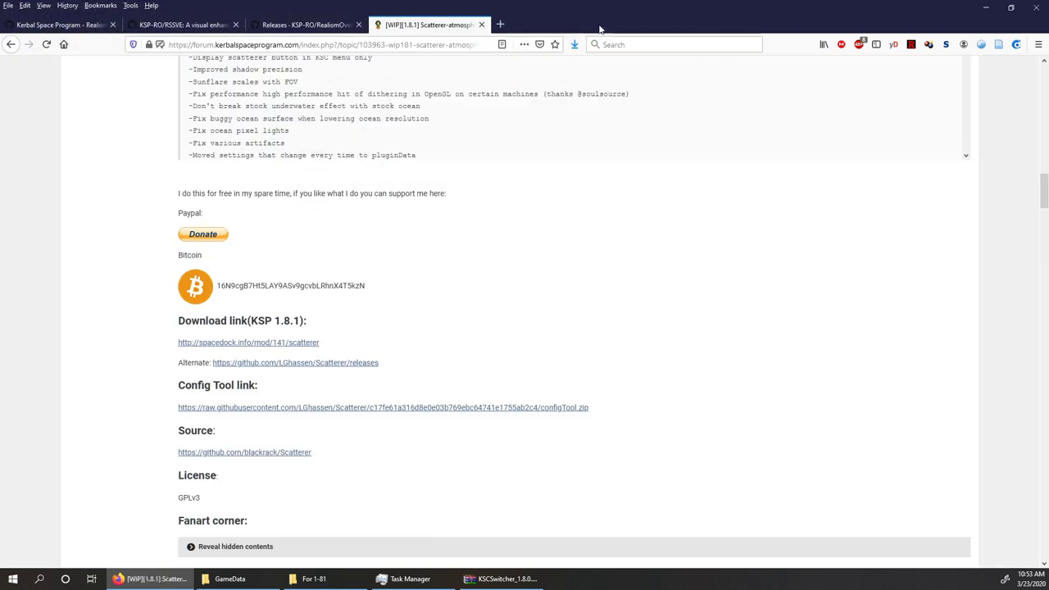
{"action": "scroll", "coordinate": [487, 159], "scroll_direction": "up", "scroll_amount": 20}
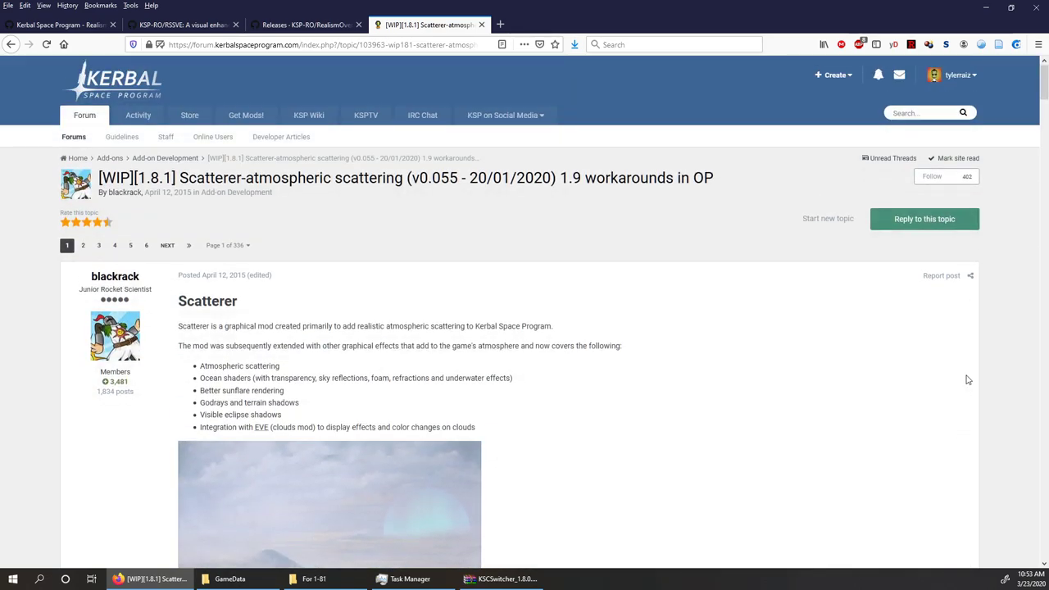
{"action": "left_click", "coordinate": [914, 113]}
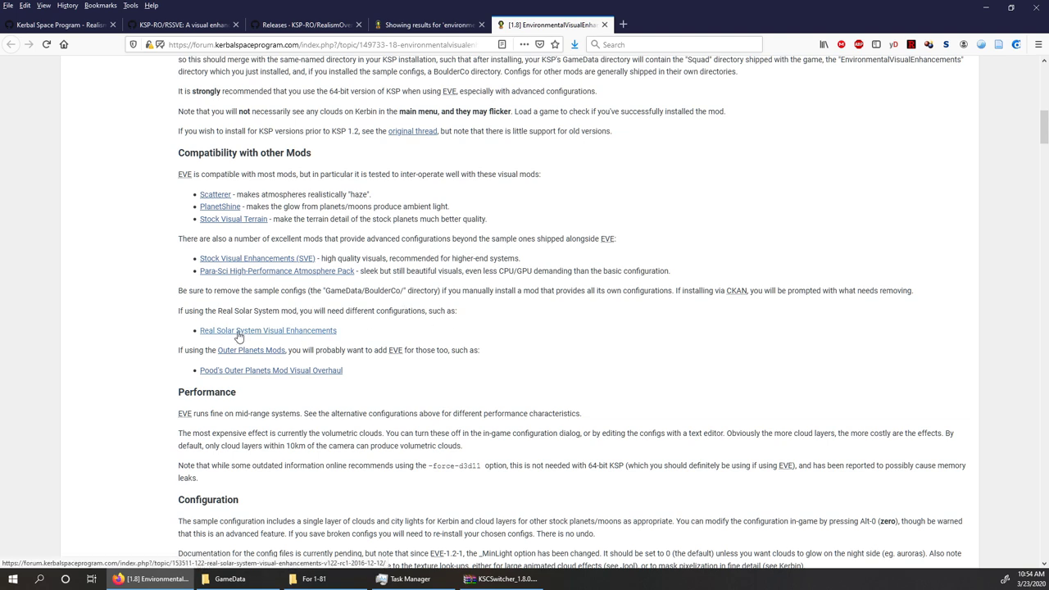
Read the manual installation notes in the EnvironmentalVisualEnhancements topic and open the linked GitHub releases page
{"action": "scroll", "coordinate": [433, 333], "scroll_direction": "down", "scroll_amount": 5}
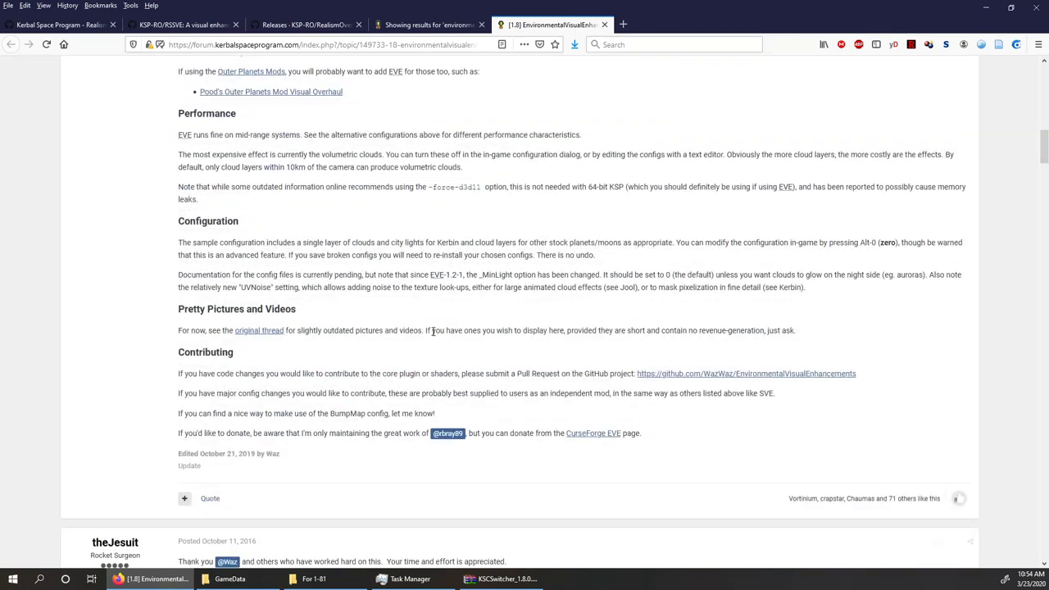
{"action": "scroll", "coordinate": [432, 333], "scroll_direction": "up", "scroll_amount": 14}
{"action": "scroll", "coordinate": [344, 292], "scroll_direction": "down", "scroll_amount": 2}
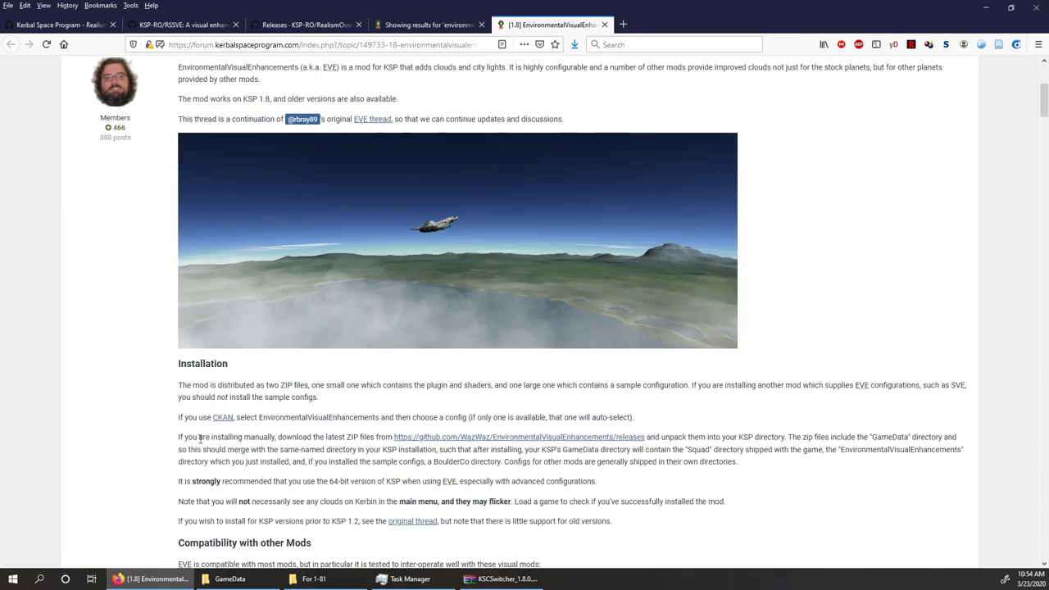
{"action": "left_click_drag", "start_coordinate": [184, 438], "coordinate": [480, 443]}
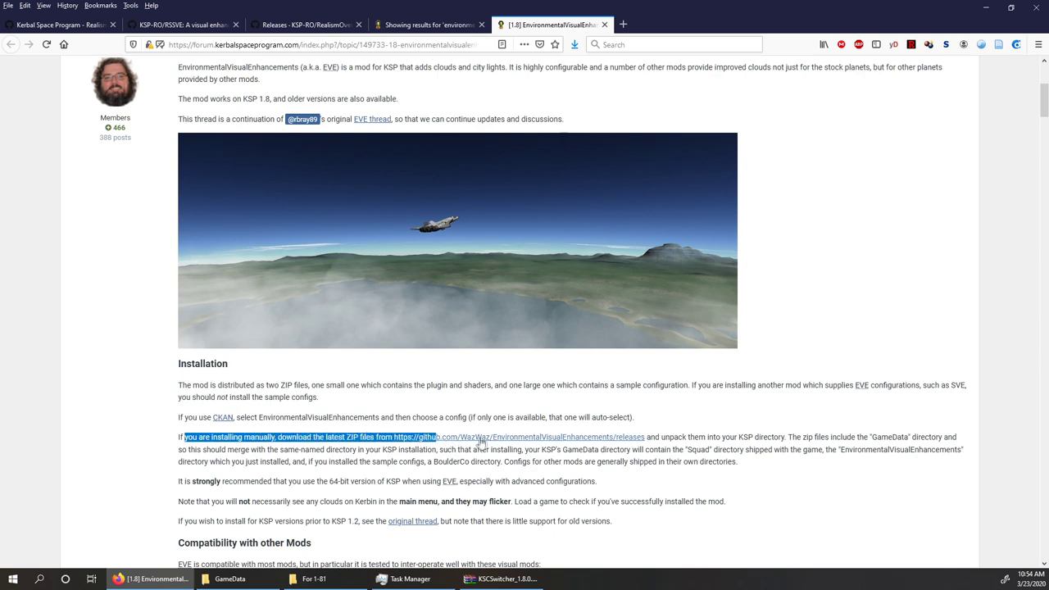
{"action": "left_click", "coordinate": [486, 439]}
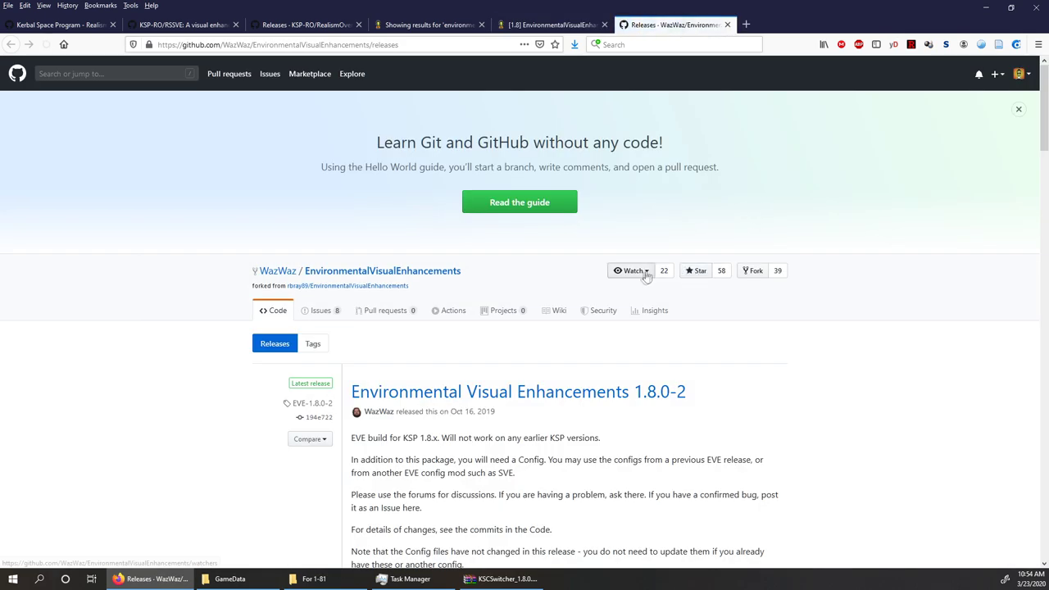
Download EnvironmentalVisualEnhancements-1.8.0.2.zip and extract its EnvironmentalVisualEnhancements folder into the KSP_RO_181_base GameData folder
{"action": "scroll", "coordinate": [603, 233], "scroll_direction": "down", "scroll_amount": 3}
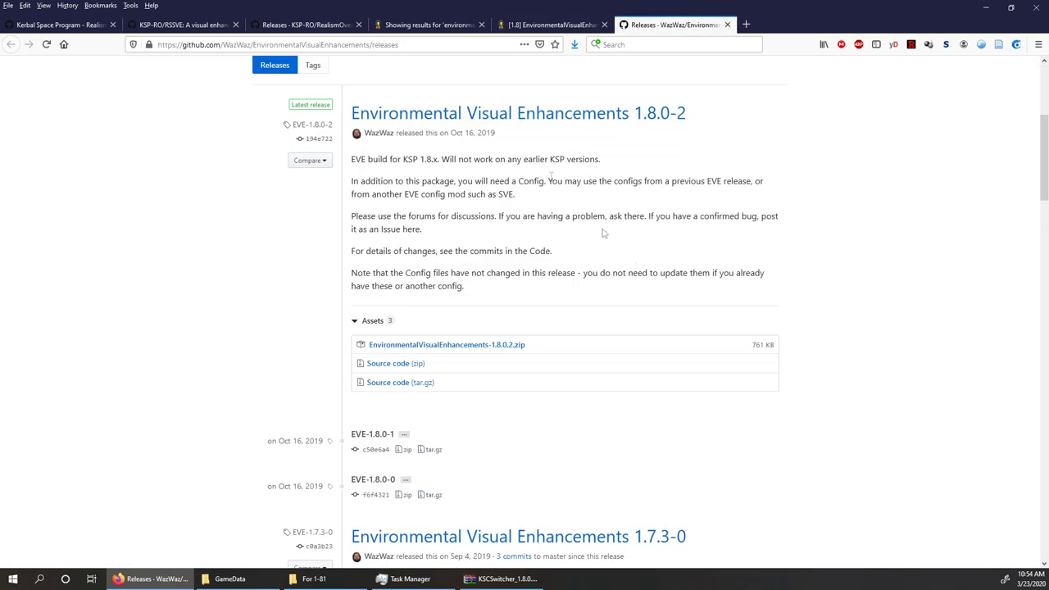
{"action": "left_click", "coordinate": [458, 345]}
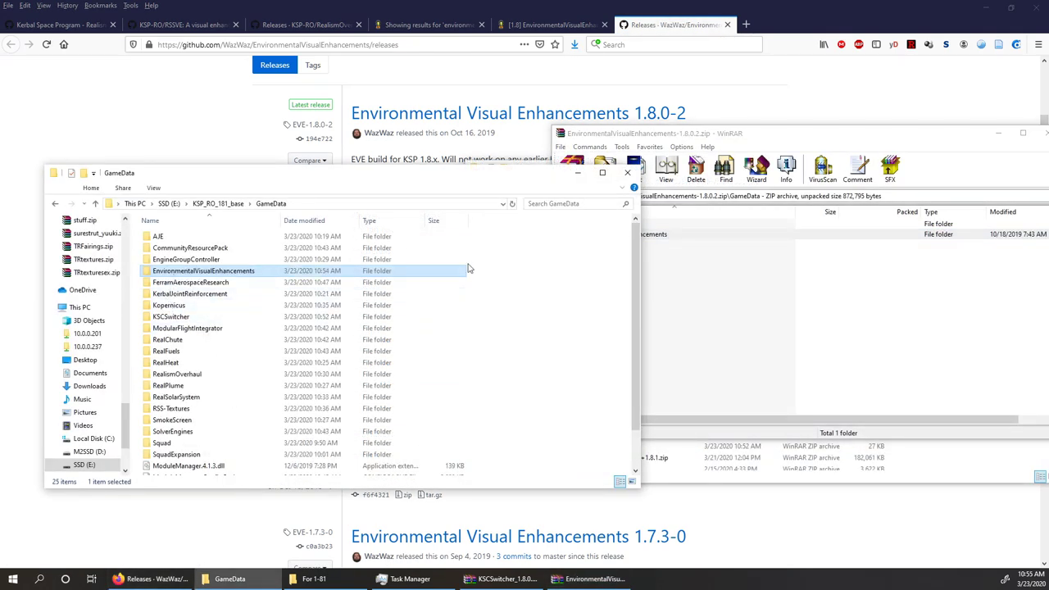
{"action": "left_click_drag", "start_coordinate": [816, 128], "coordinate": [617, 155]}
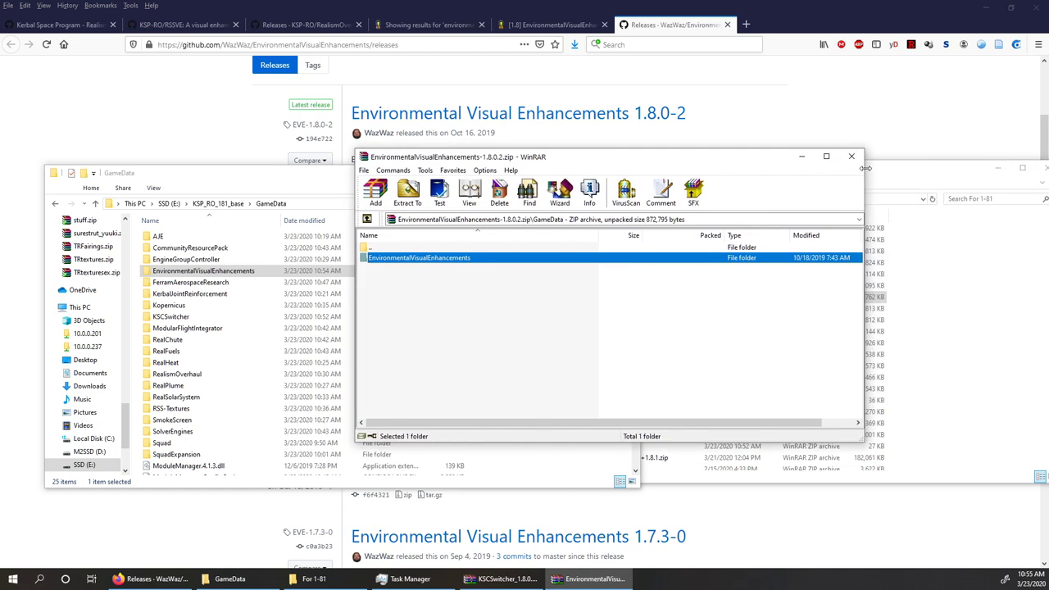
{"action": "left_click", "coordinate": [856, 156]}
Extract the scatterer folder from scatterer0.055.zip into the KSP_RO_181_base GameData folder and close the archive
{"action": "left_click", "coordinate": [709, 297]}
{"action": "scroll", "coordinate": [708, 297], "scroll_direction": "down", "scroll_amount": 13}
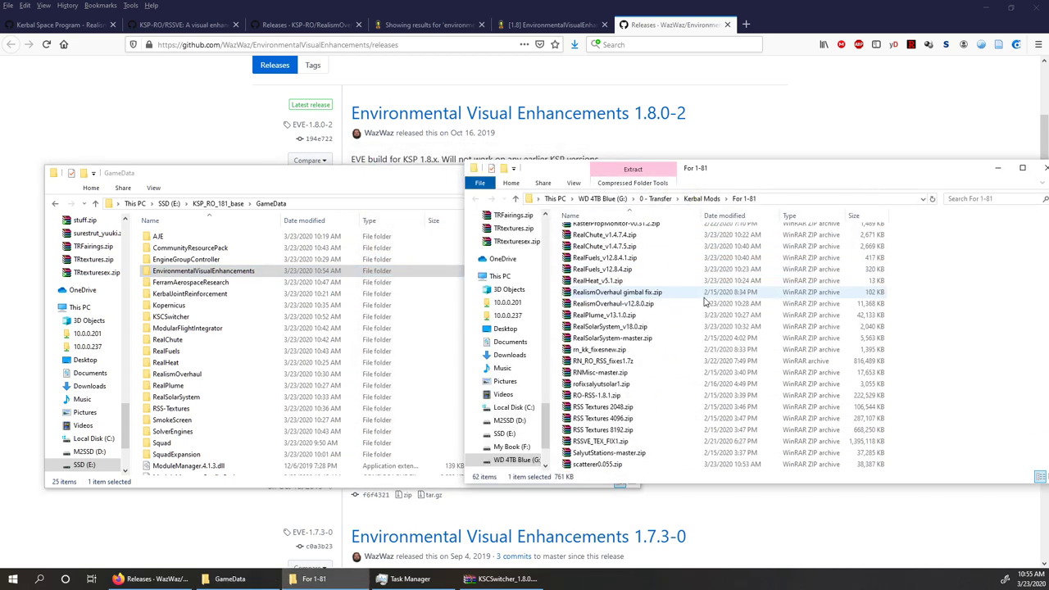
{"action": "double_click", "coordinate": [664, 336]}
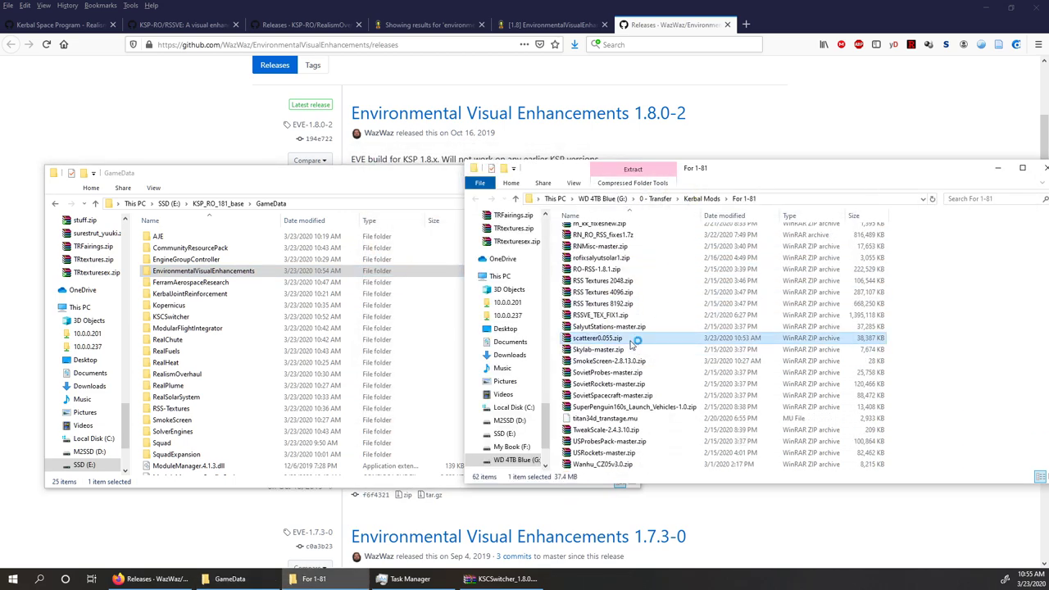
{"action": "left_click_drag", "start_coordinate": [270, 80], "coordinate": [756, 154]}
{"action": "double_click", "coordinate": [590, 253]}
{"action": "left_click_drag", "start_coordinate": [588, 254], "coordinate": [310, 489]}
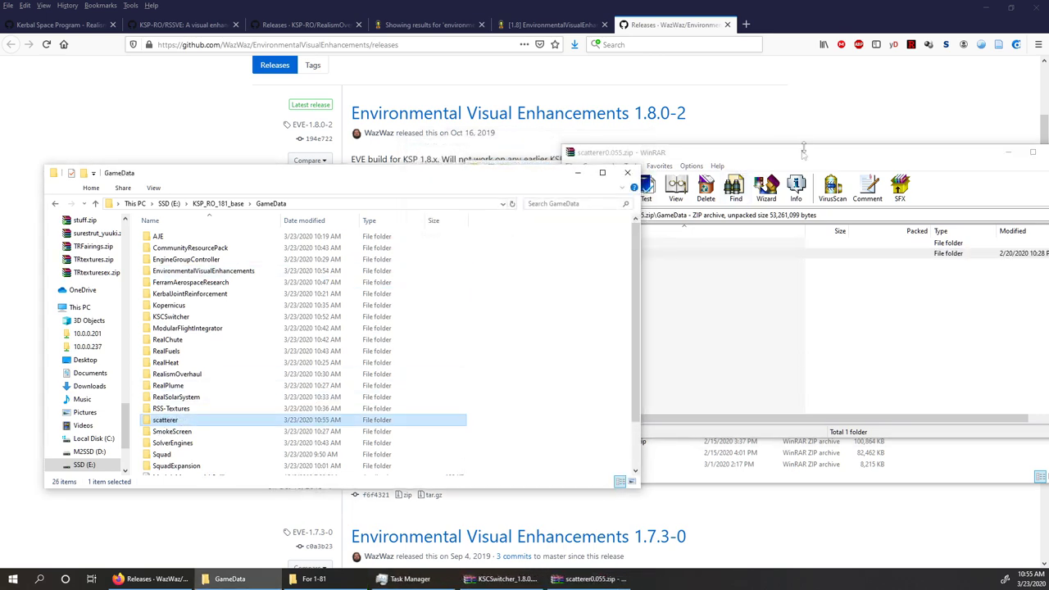
{"action": "left_click_drag", "start_coordinate": [803, 152], "coordinate": [597, 159]}
{"action": "left_click", "coordinate": [856, 159]}
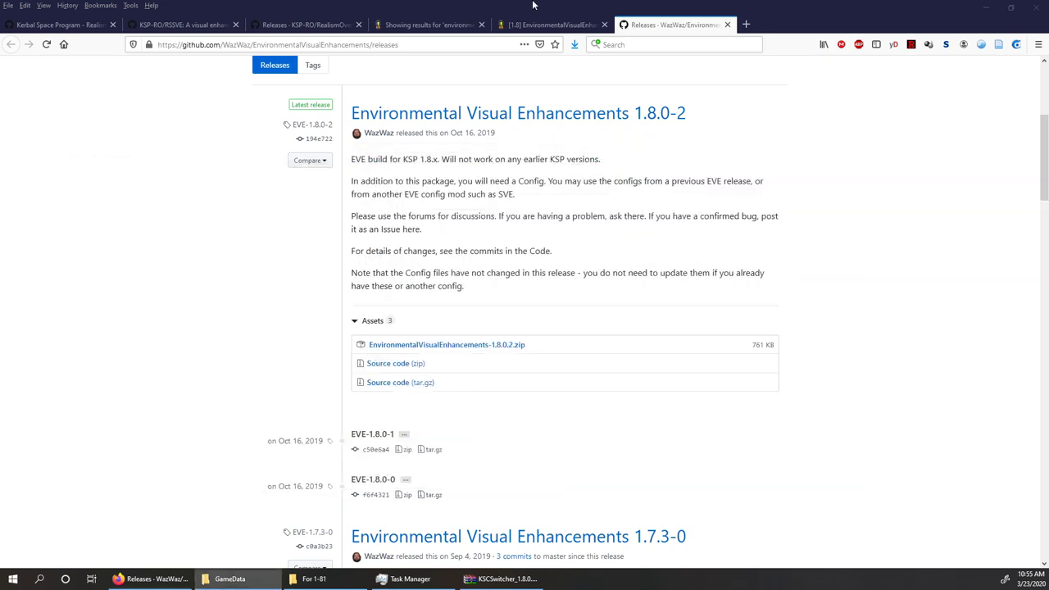
Open the releases page of the KSP-RO/RSSVE repository and save 1.7.3-RC1_HR.zip in the For 1-81 folder
{"action": "left_click", "coordinate": [323, 20]}
{"action": "left_click", "coordinate": [182, 25]}
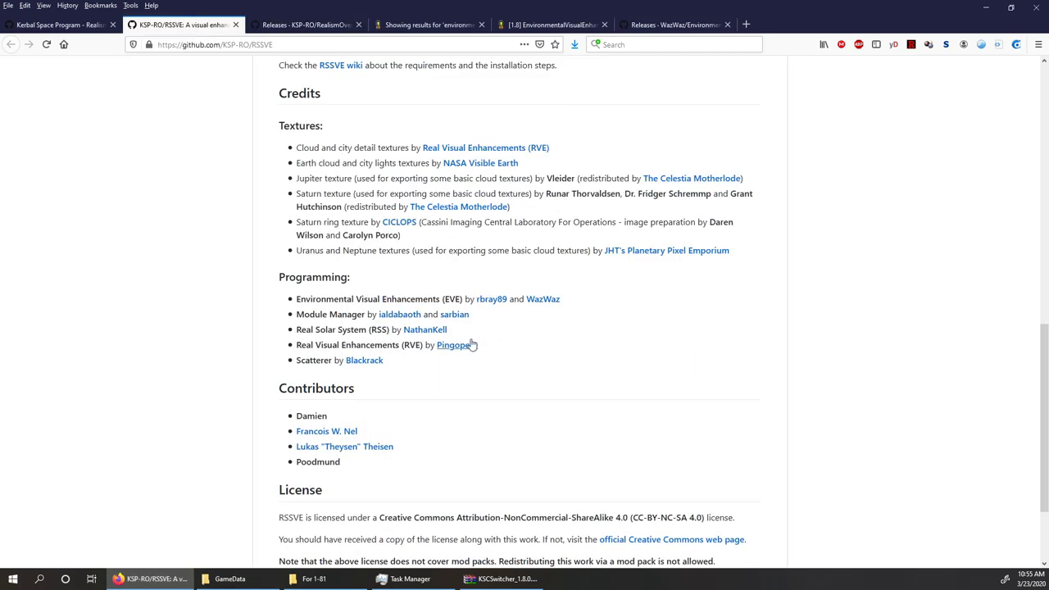
{"action": "scroll", "coordinate": [459, 327], "scroll_direction": "up", "scroll_amount": 10}
{"action": "left_click", "coordinate": [580, 363]}
{"action": "scroll", "coordinate": [623, 316], "scroll_direction": "down", "scroll_amount": 2}
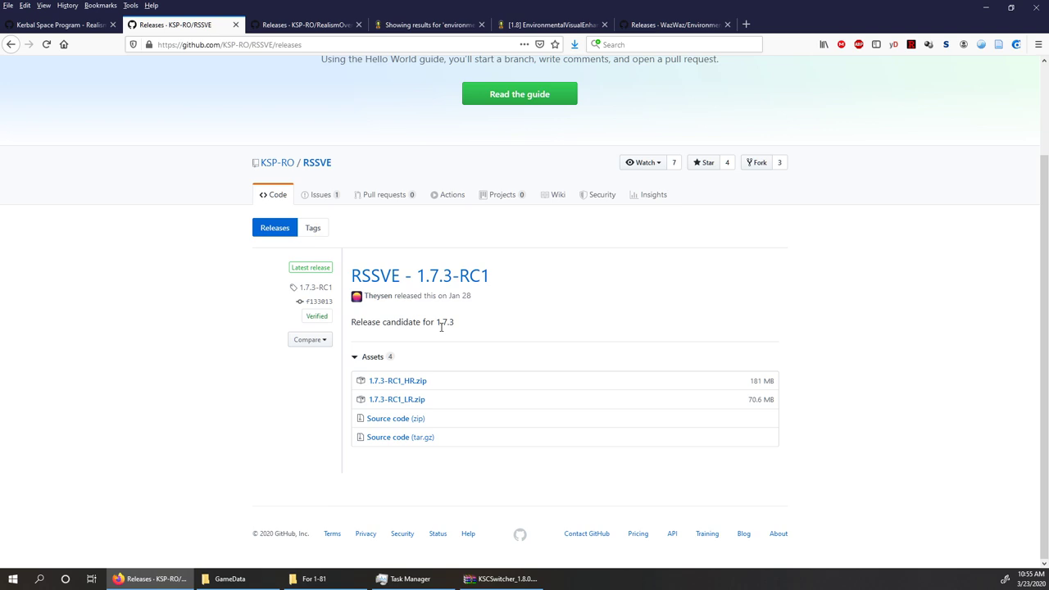
{"action": "left_click", "coordinate": [417, 385]}
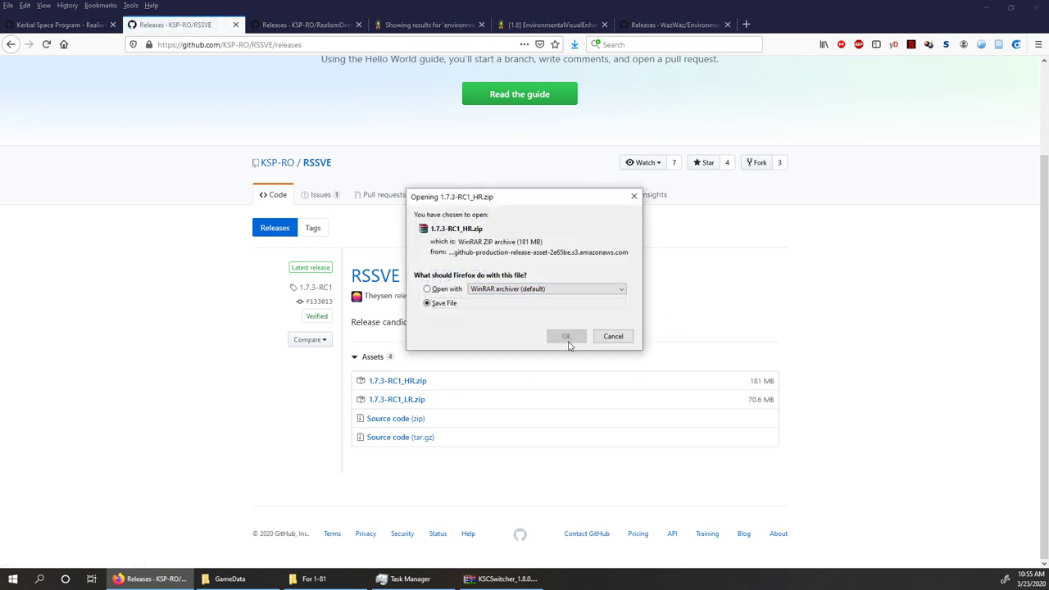
{"action": "left_click", "coordinate": [568, 340]}
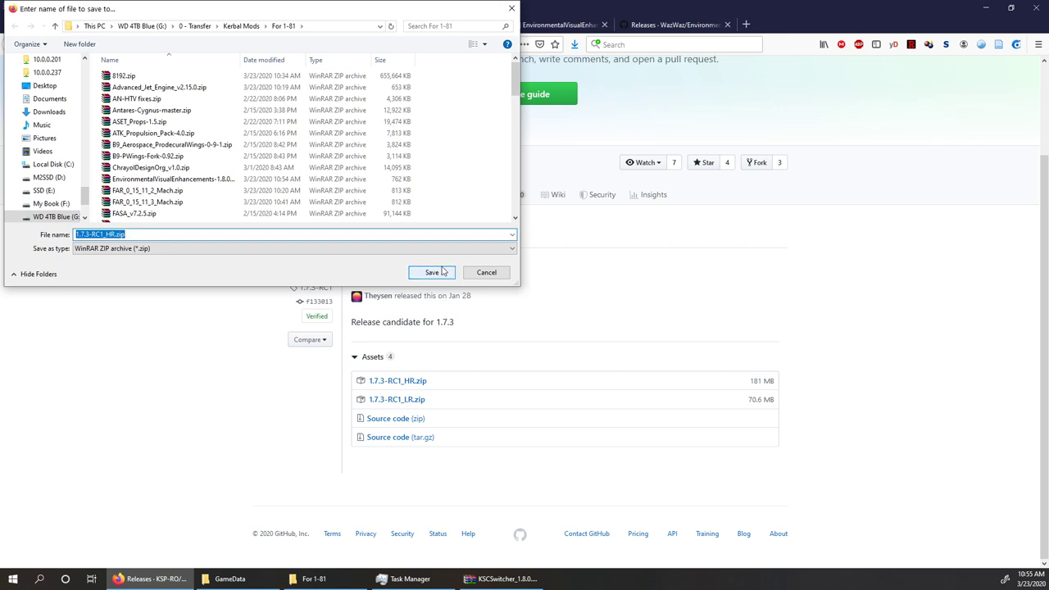
{"action": "left_click", "coordinate": [432, 272]}
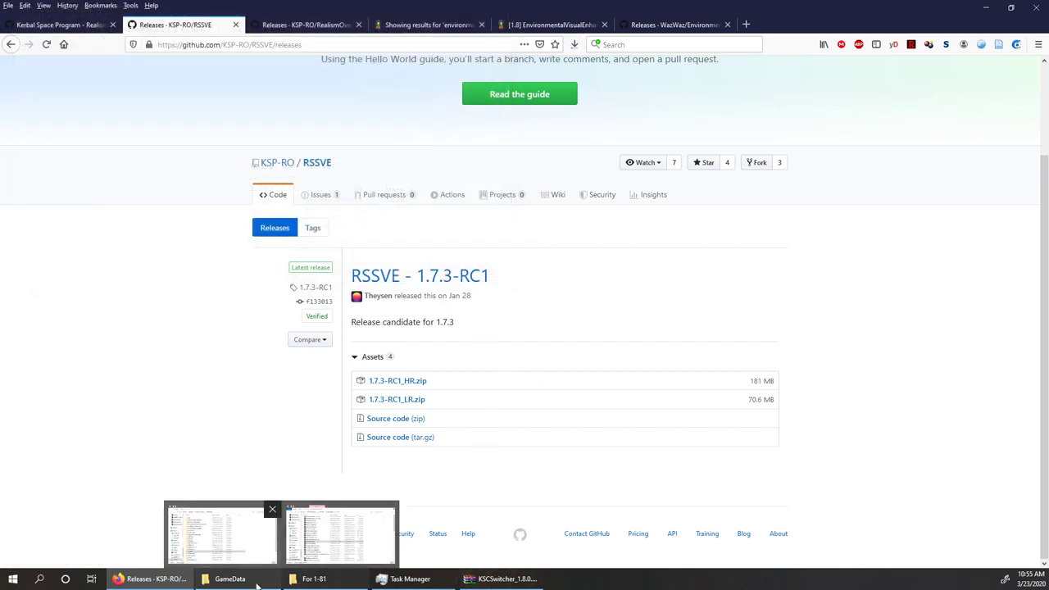
Inspect the contents of the installed scatterer folder, including scatterer.dll, and return to GameData
{"action": "left_click", "coordinate": [229, 579]}
{"action": "left_click", "coordinate": [312, 579]}
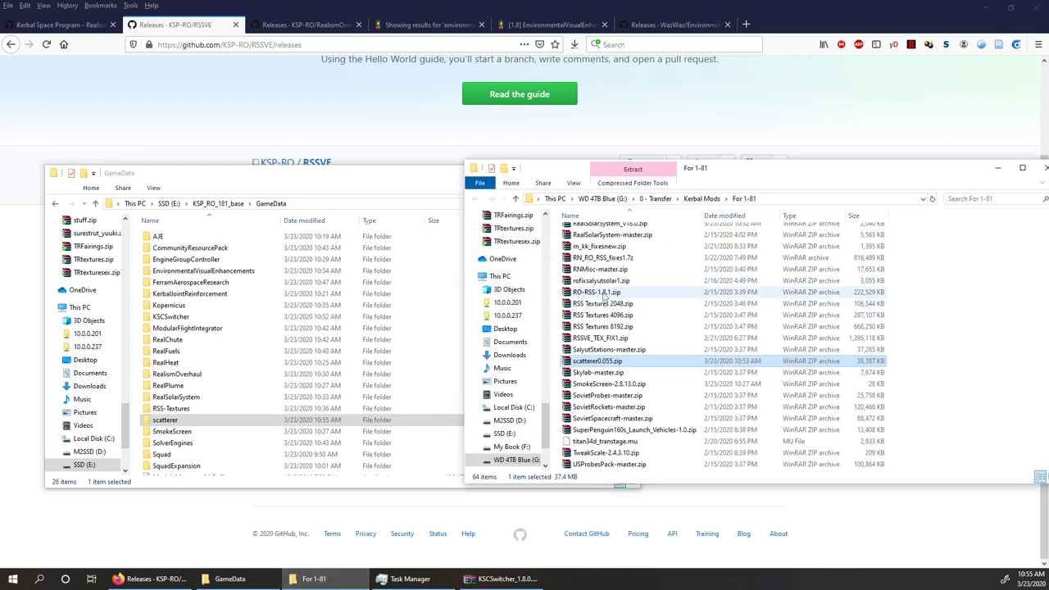
{"action": "left_click", "coordinate": [330, 178]}
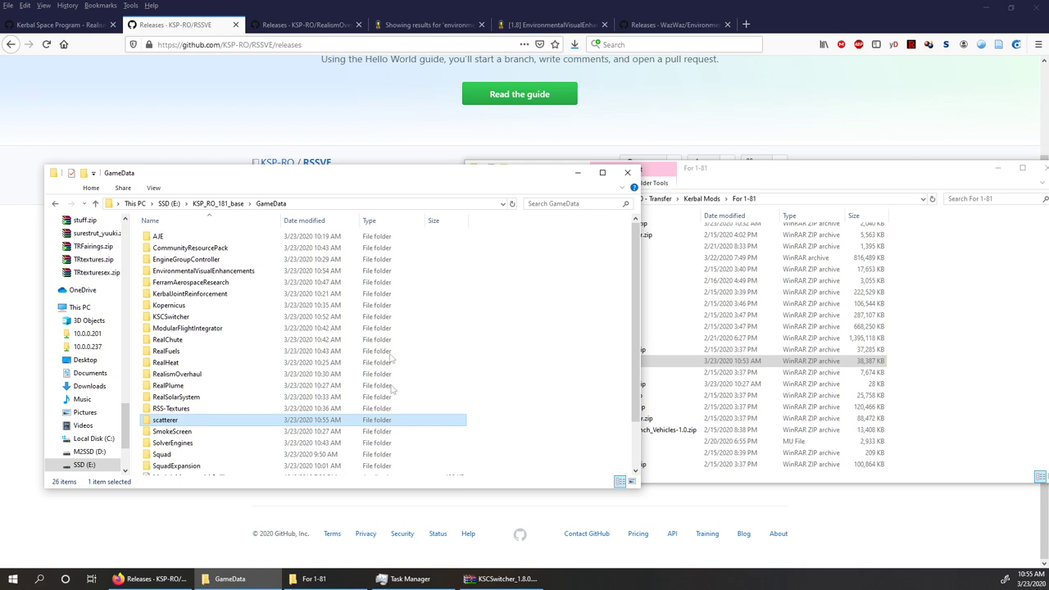
{"action": "double_click", "coordinate": [235, 422]}
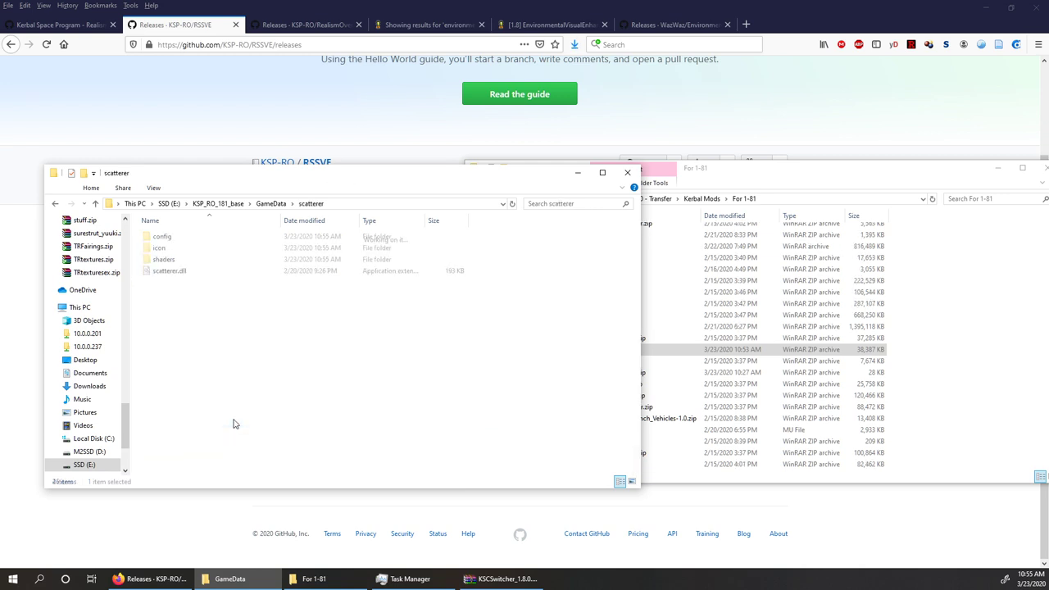
{"action": "left_click", "coordinate": [169, 273]}
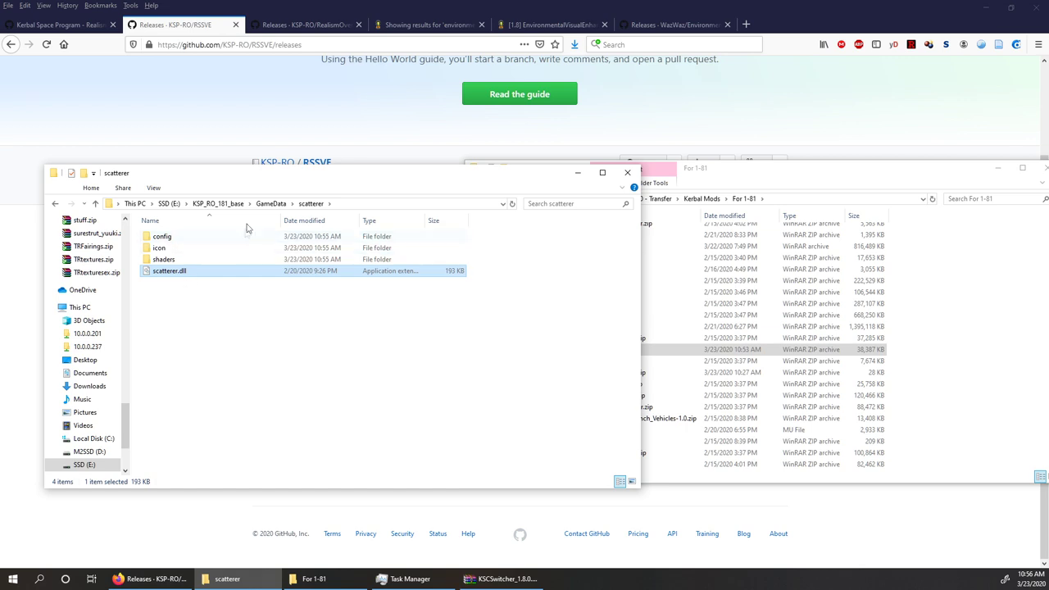
{"action": "left_click", "coordinate": [273, 204]}
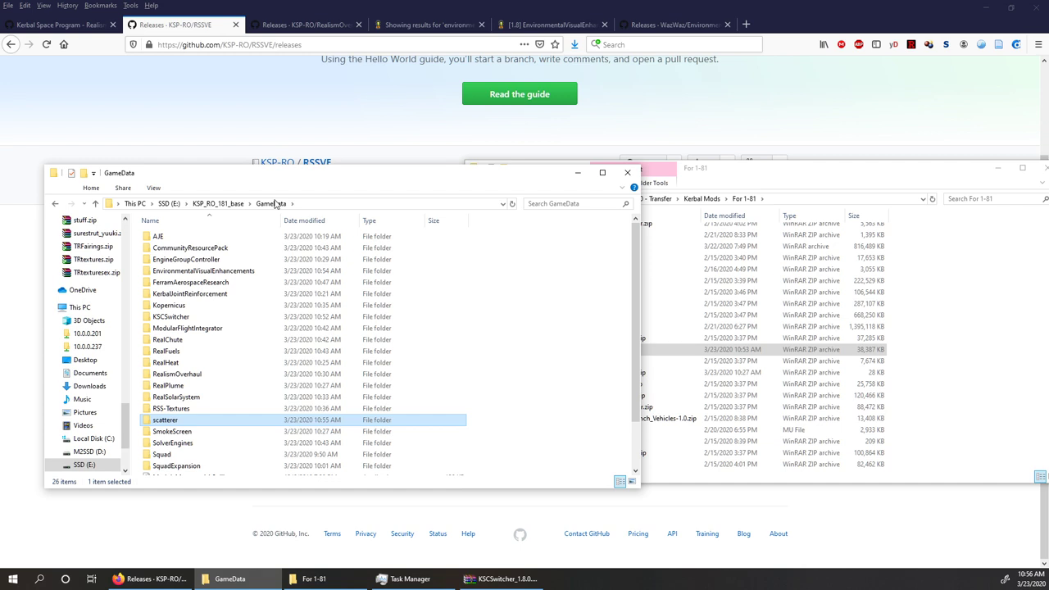
Examine the folders inside the RSSVE_TEX_FIX1.zip archive and close it
{"action": "left_click", "coordinate": [862, 184]}
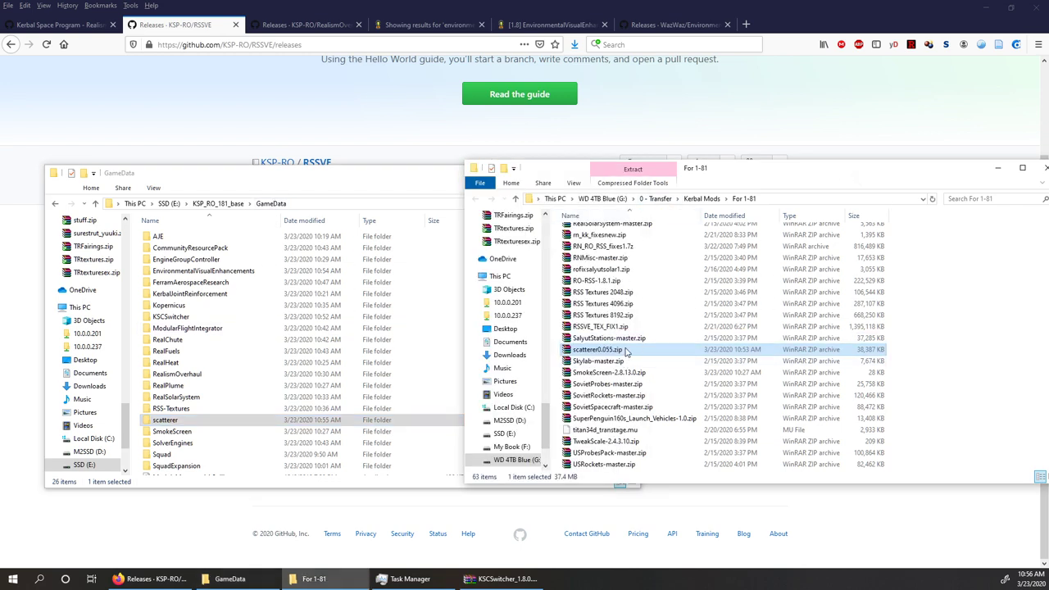
{"action": "double_click", "coordinate": [624, 328]}
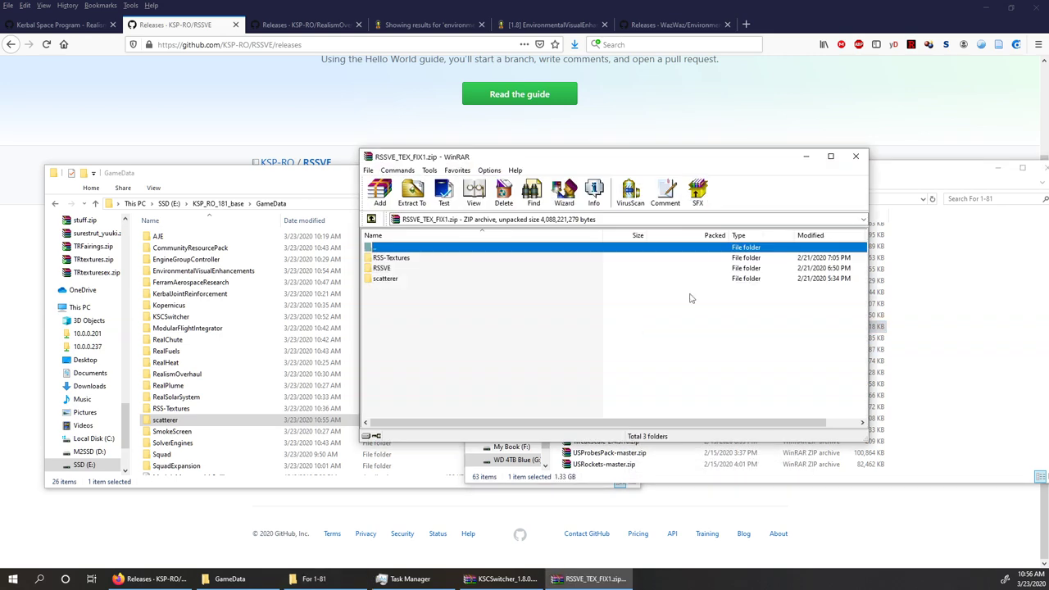
{"action": "left_click", "coordinate": [855, 156]}
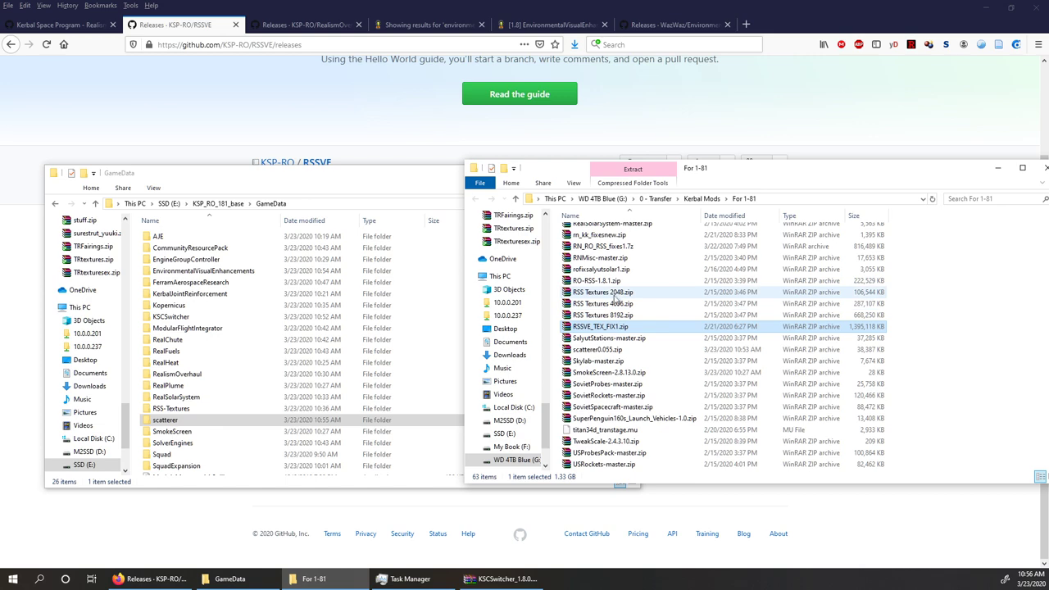
Sort the For 1-81 folder by modification date and rename 1.7.3-RC1_HR.zip as RSSVE 1.7.3-RC1_HR.zip
{"action": "left_click", "coordinate": [723, 215]}
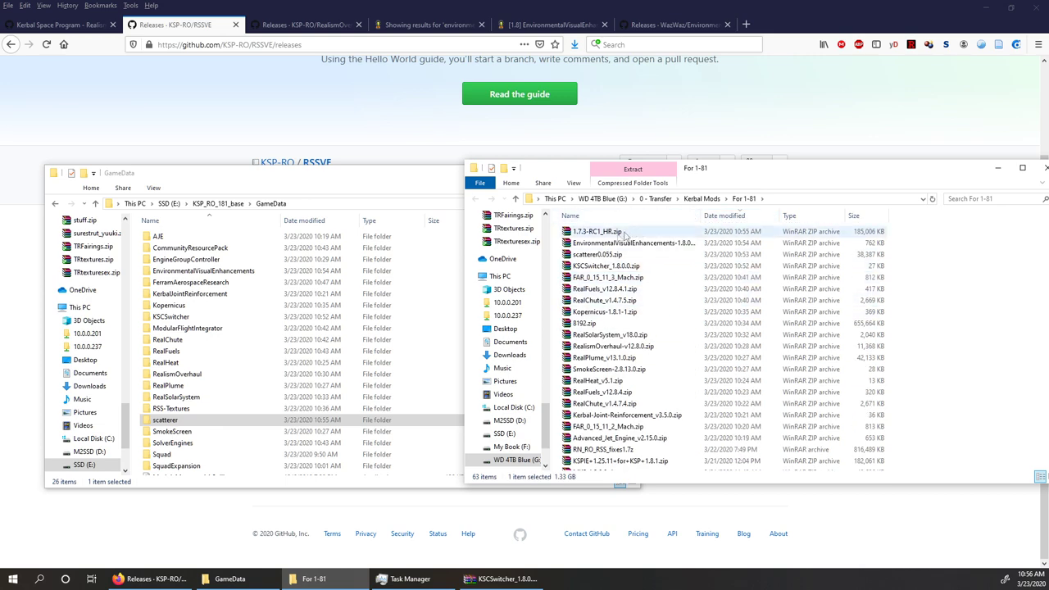
{"action": "mouse_move", "coordinate": [592, 236]}
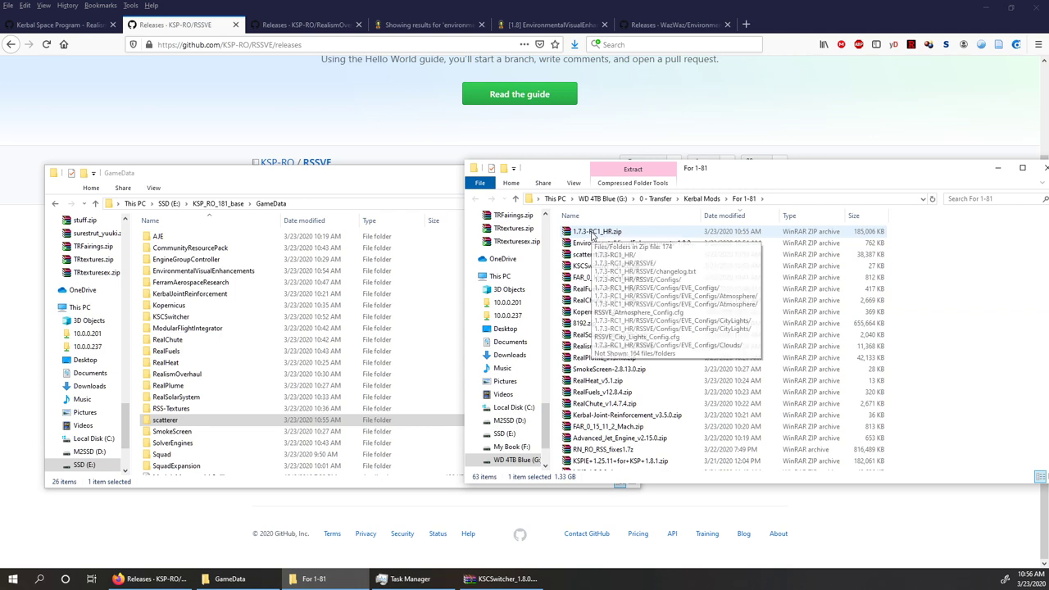
{"action": "right_click", "coordinate": [597, 232]}
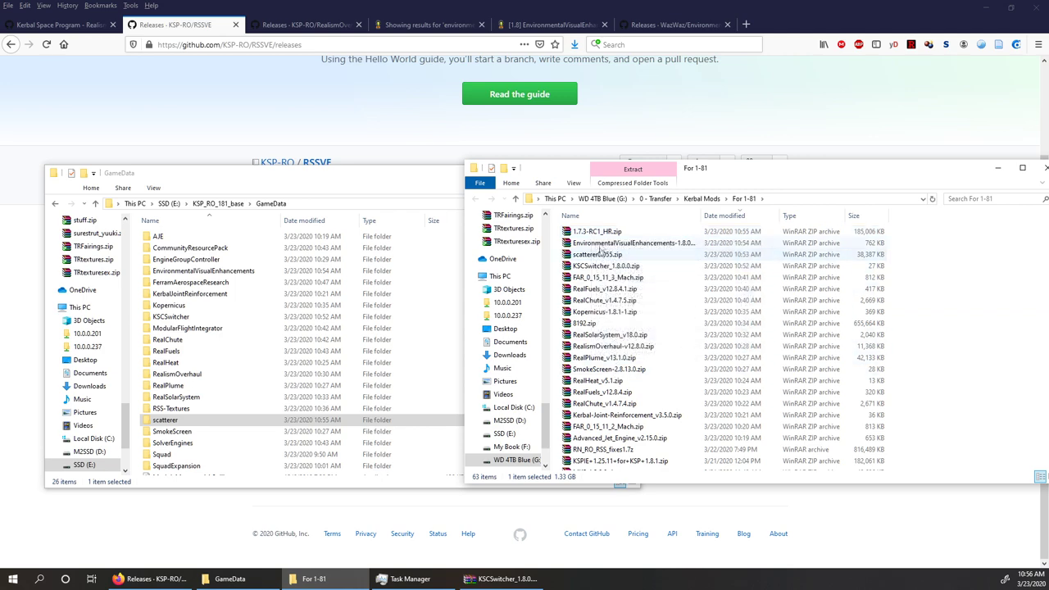
{"action": "left_click", "coordinate": [628, 543]}
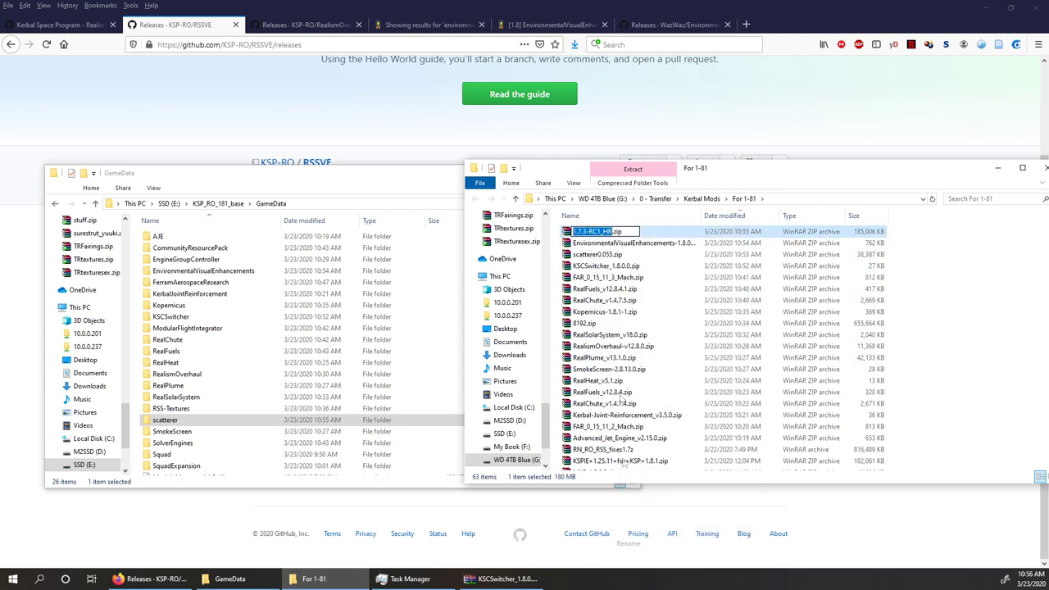
{"action": "left_click", "coordinate": [573, 233]}
{"action": "type", "text": "RSS"}
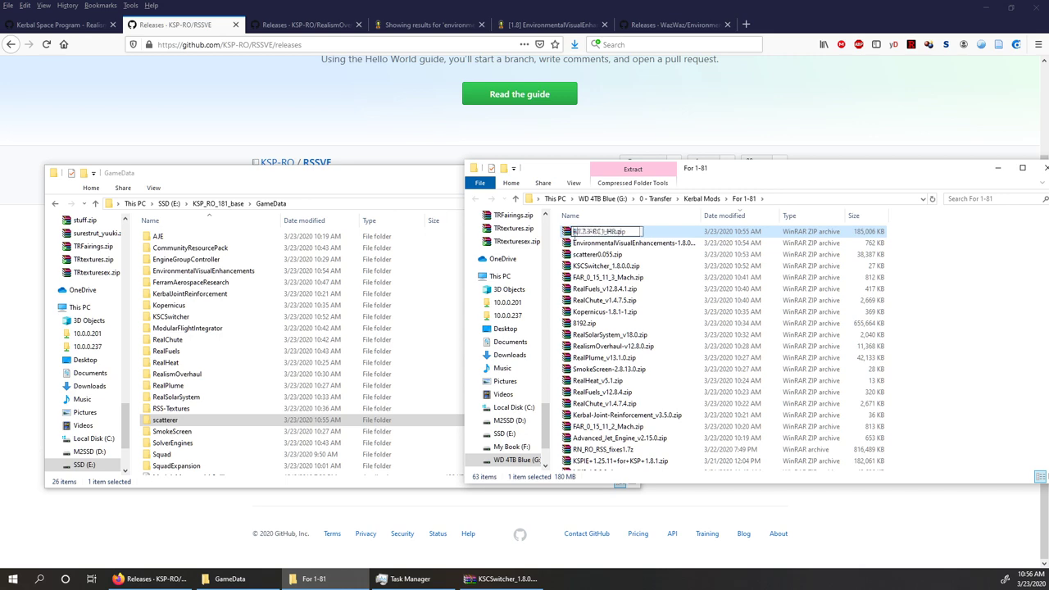
{"action": "type", "text": "VE"}
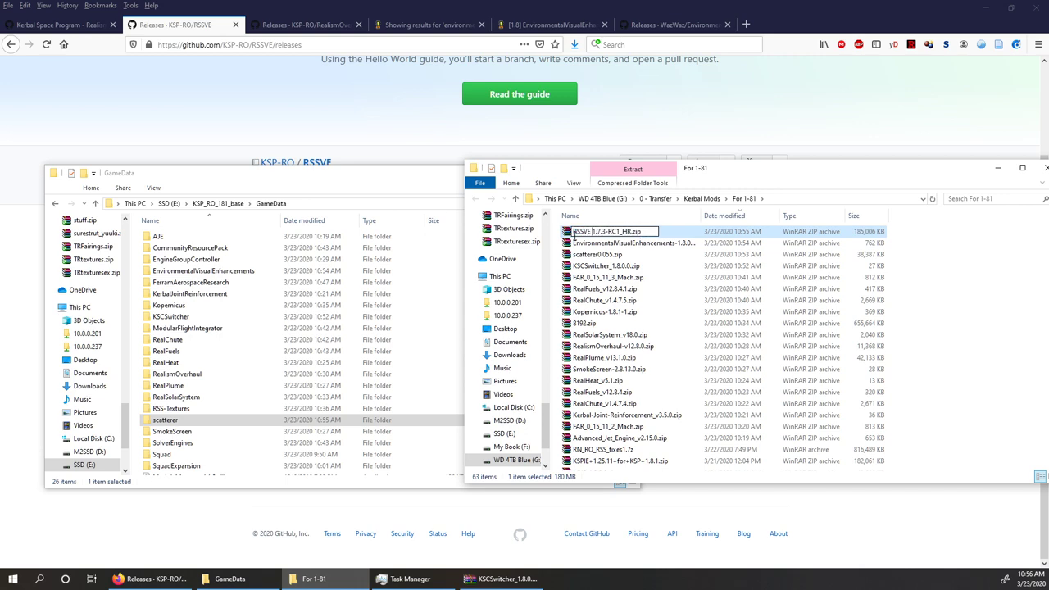
{"action": "key", "text": "Return"}
Extract the RSSVE folder from RSSVE 1.7.3-RC1_HR.zip into the KSP_RO_181_base GameData folder and close the archive
{"action": "left_click_drag", "start_coordinate": [606, 231], "coordinate": [328, 369]}
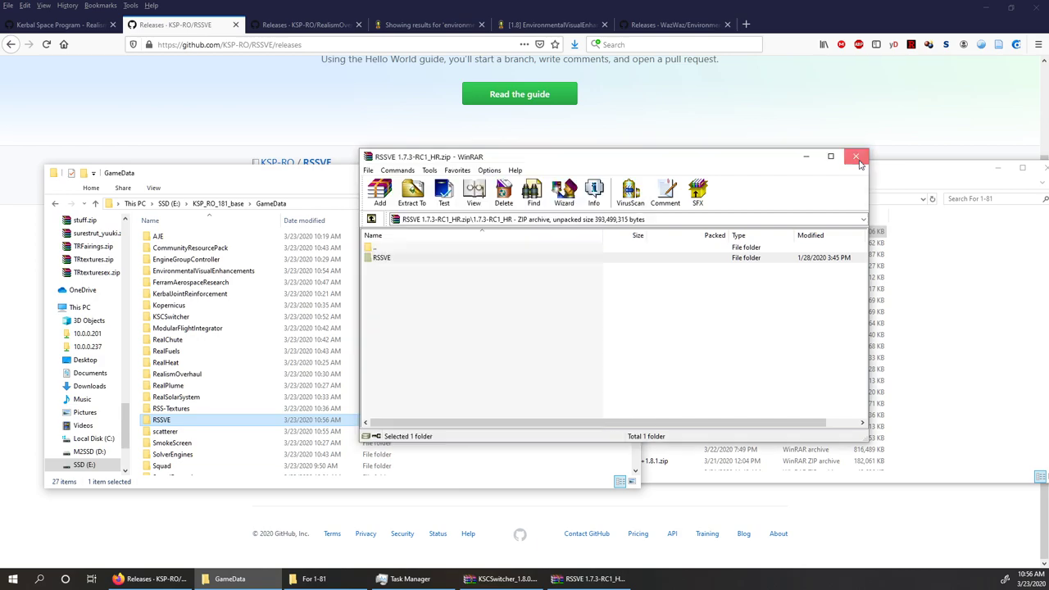
{"action": "left_click", "coordinate": [779, 196]}
{"action": "scroll", "coordinate": [759, 312], "scroll_direction": "down", "scroll_amount": 6}
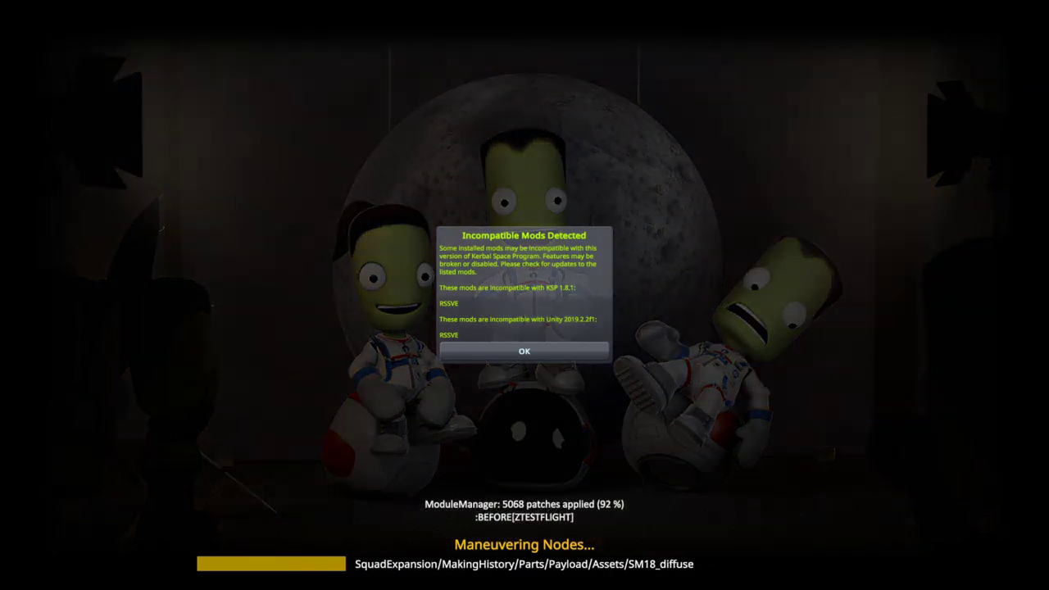
In Kerbal Space Program, dismiss the incompatible mods notice and resume the saved game named default
{"action": "left_click", "coordinate": [494, 350]}
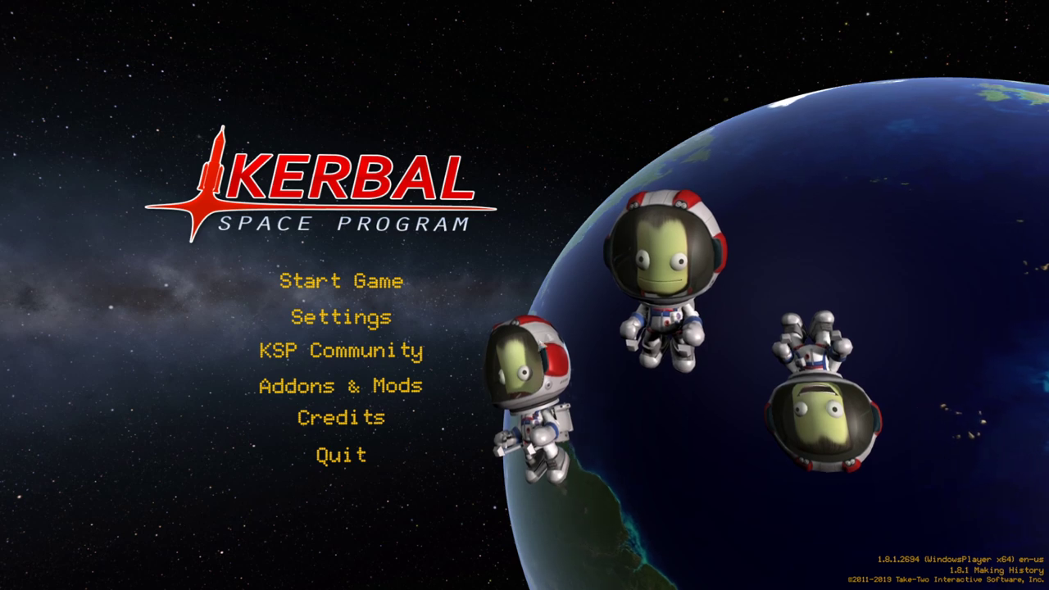
{"action": "left_click", "coordinate": [356, 282]}
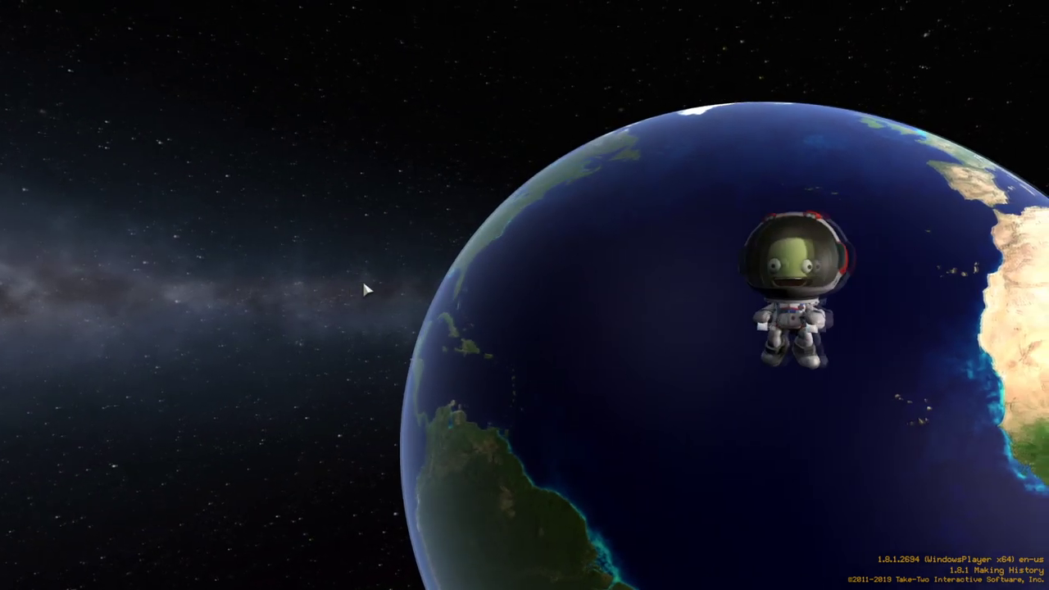
{"action": "left_click", "coordinate": [438, 205]}
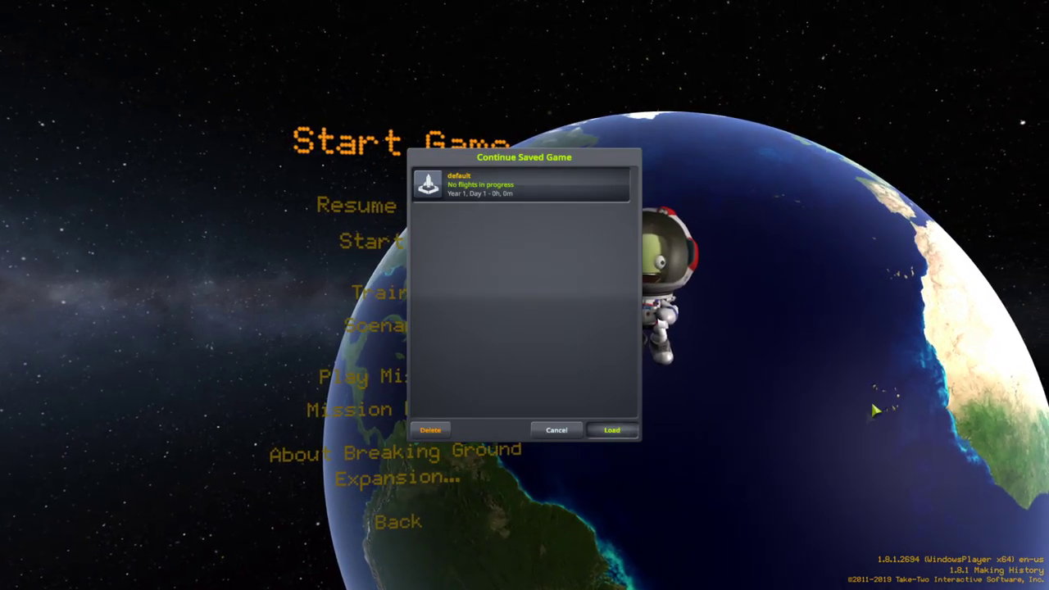
{"action": "left_click", "coordinate": [612, 429]}
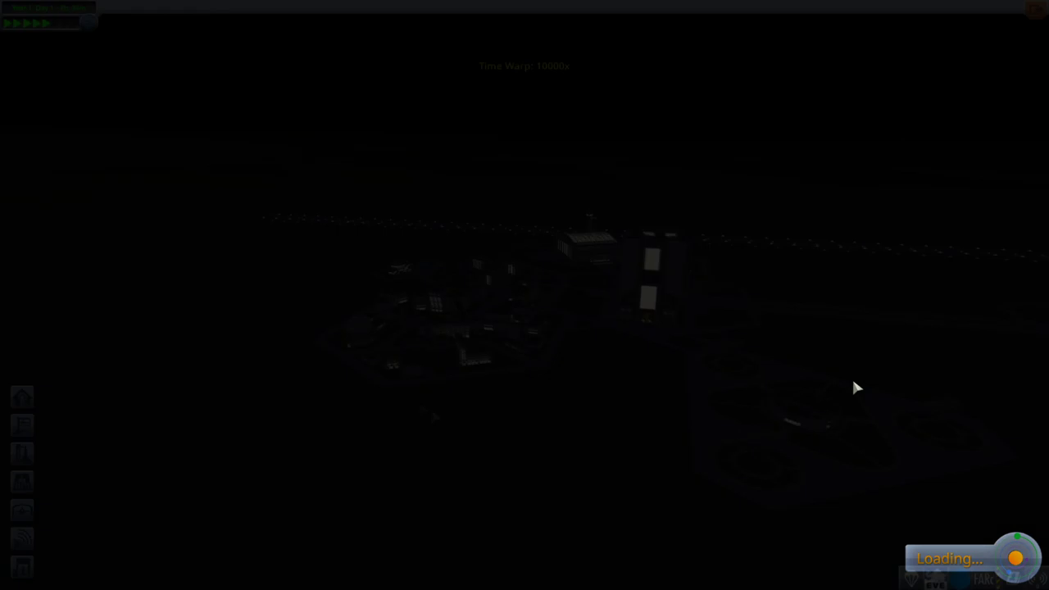